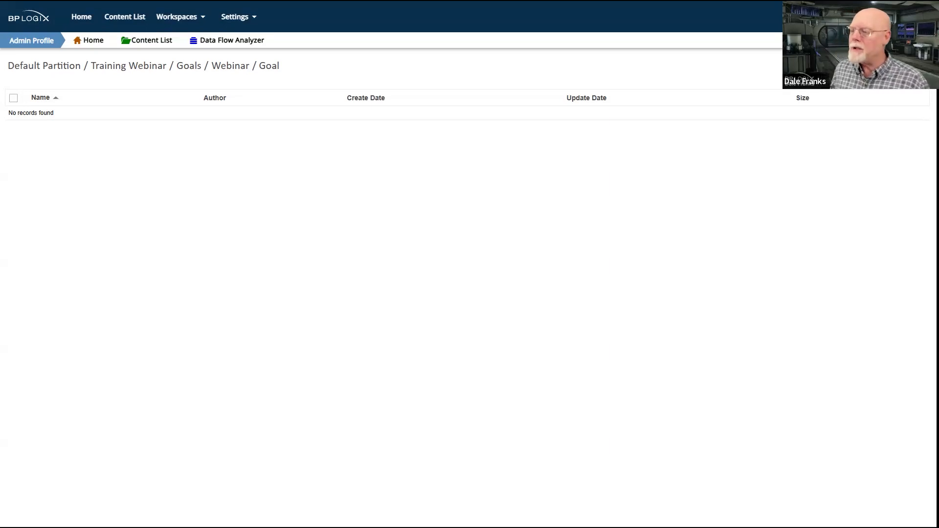
Create a new Goal object named Webinar in the current folder
mouse_move(904, 66)
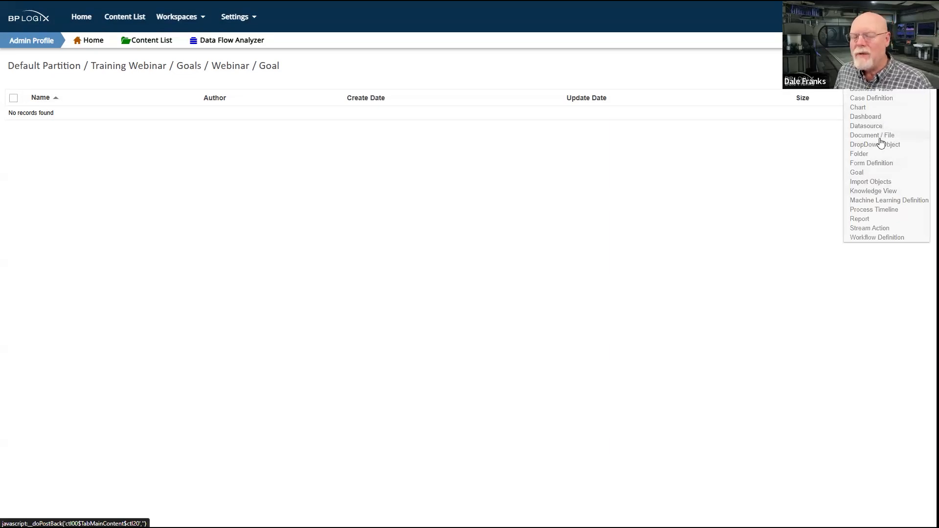
click(869, 175)
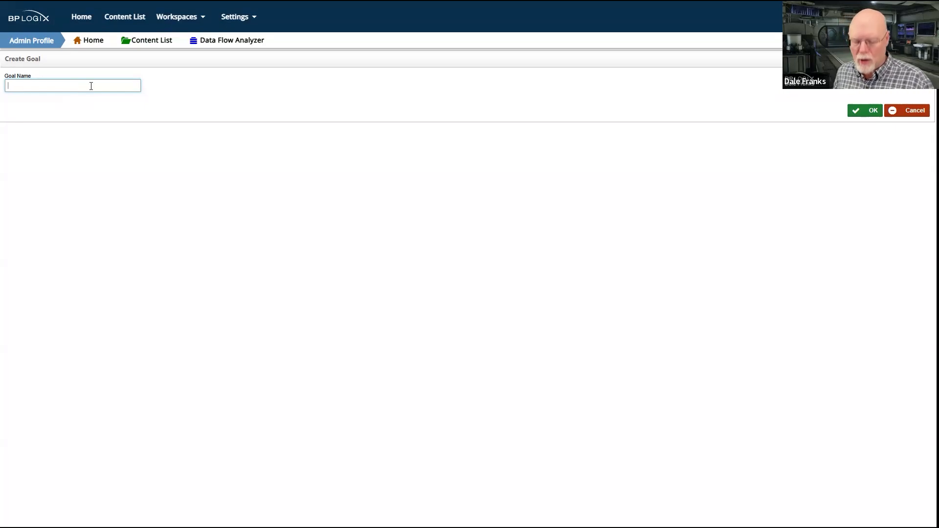
text(Webinar)
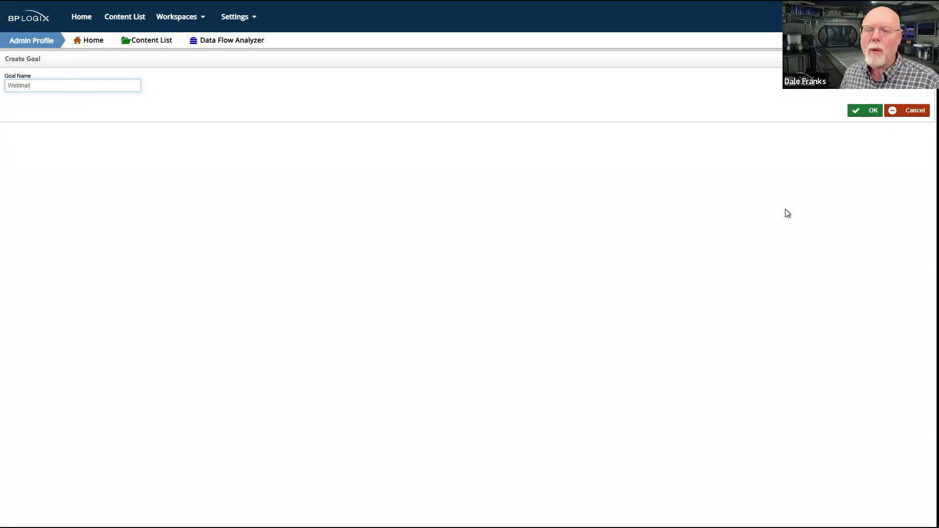
click(869, 114)
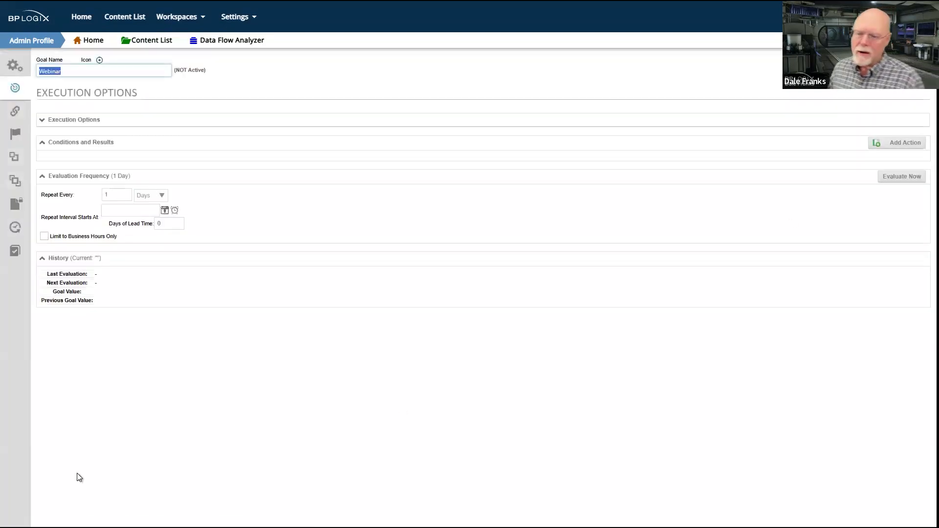
click(100, 354)
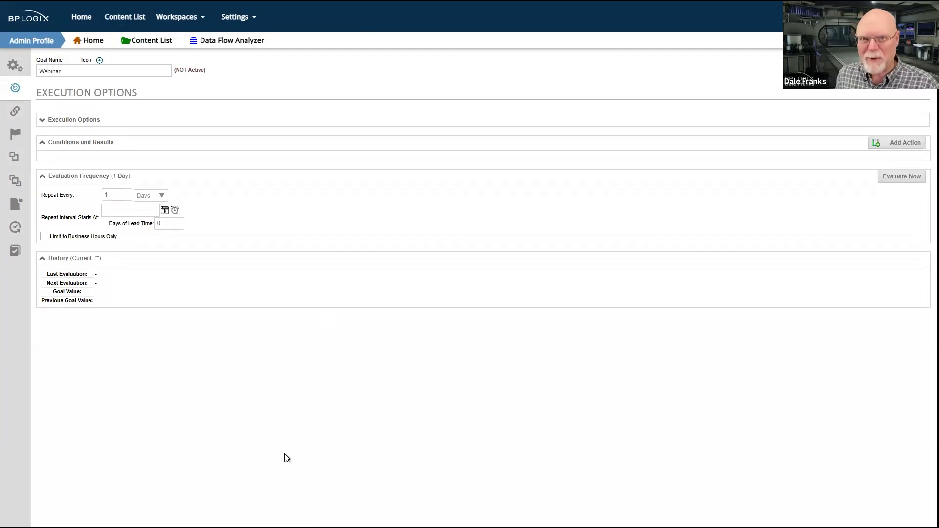
Set the goal's Group in Value Picker property to Sample Goal
click(15, 65)
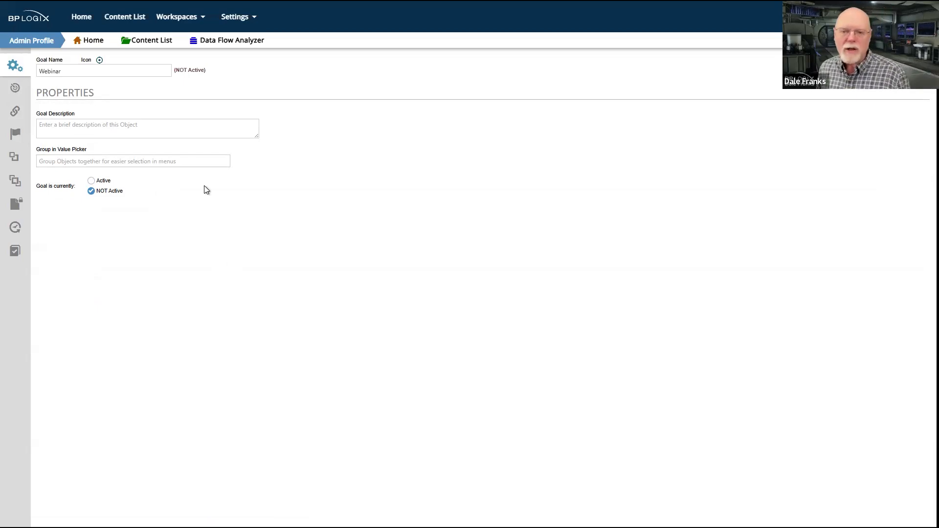
click(79, 130)
click(82, 120)
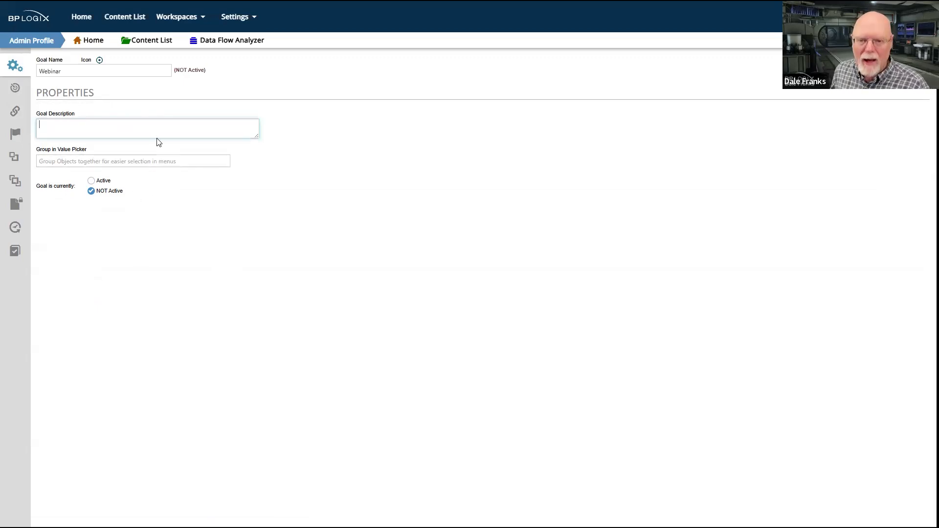
click(139, 161)
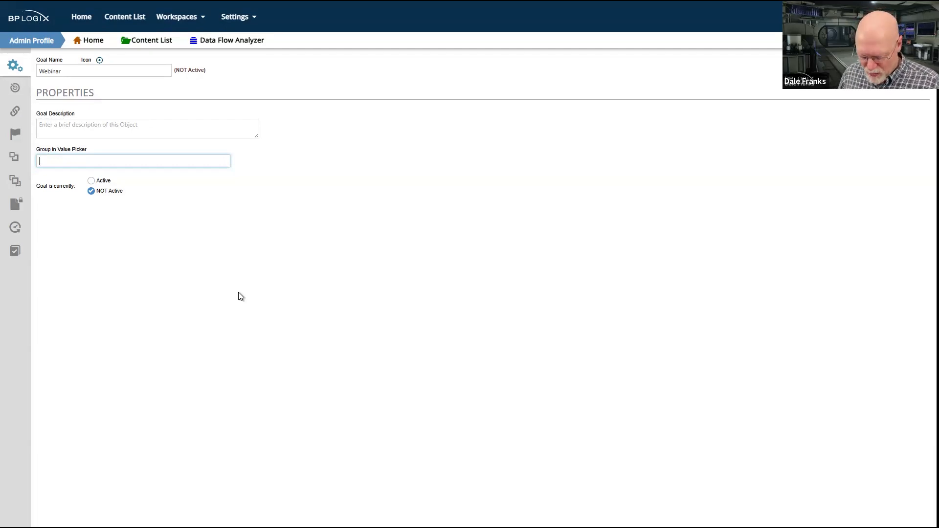
text(Sam)
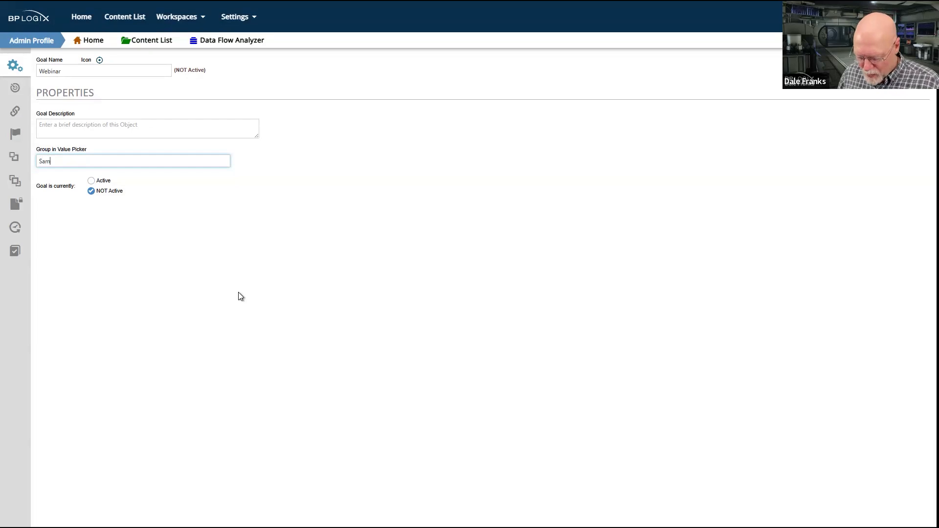
text(pleGo)
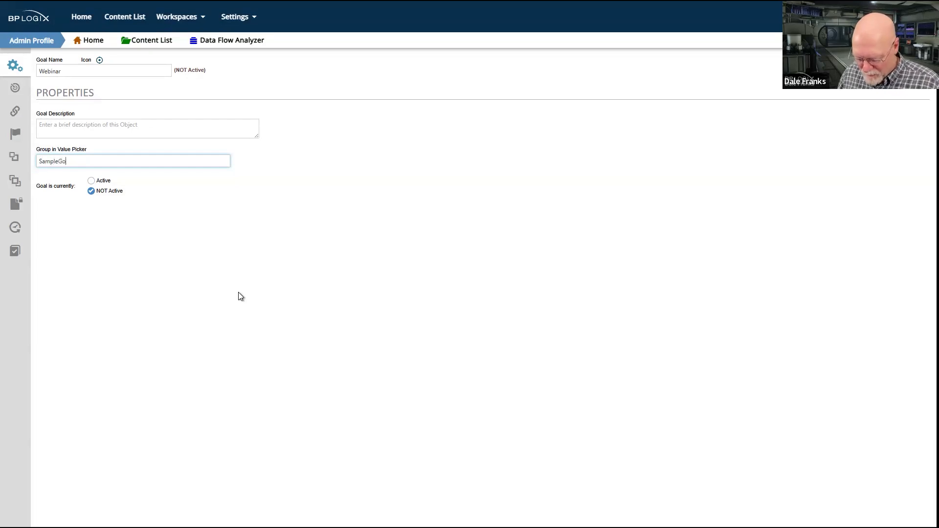
text(al)
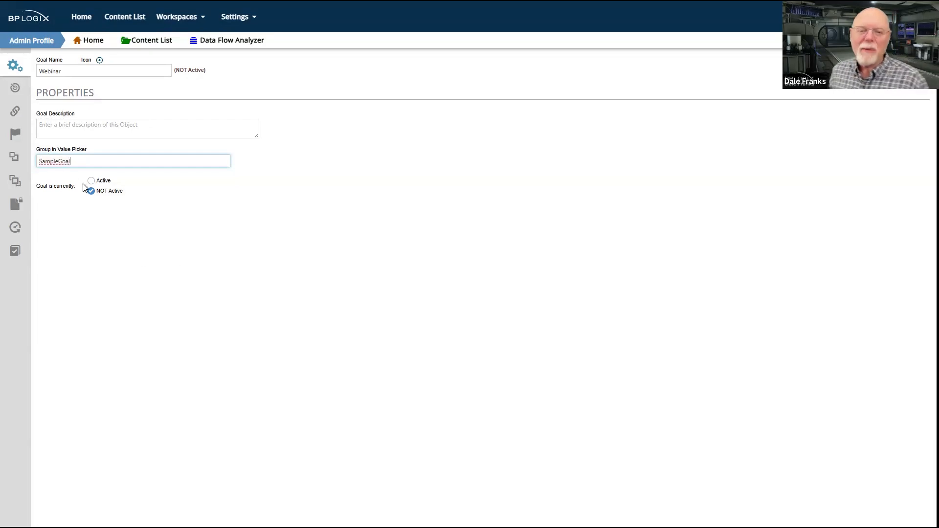
right_click(59, 161)
click(116, 204)
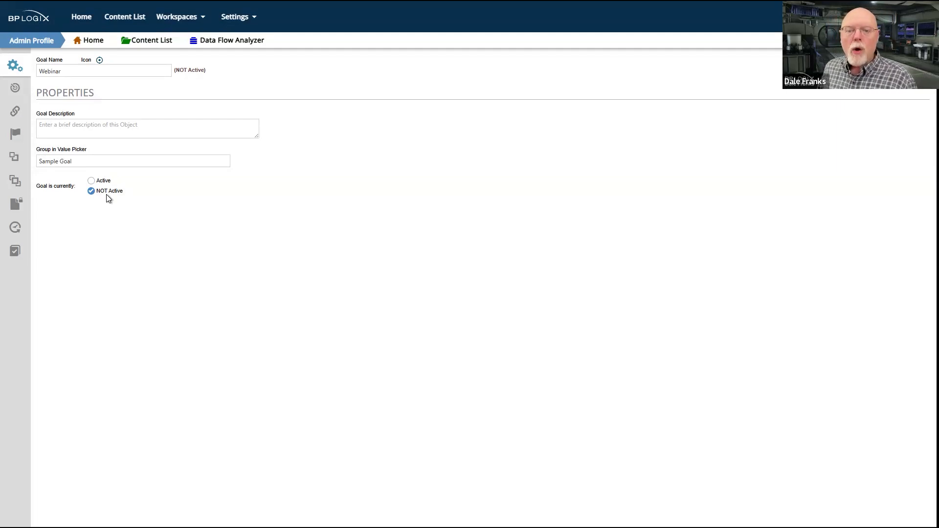
Switch the goal's status to Active and return it to NOT Active
click(103, 181)
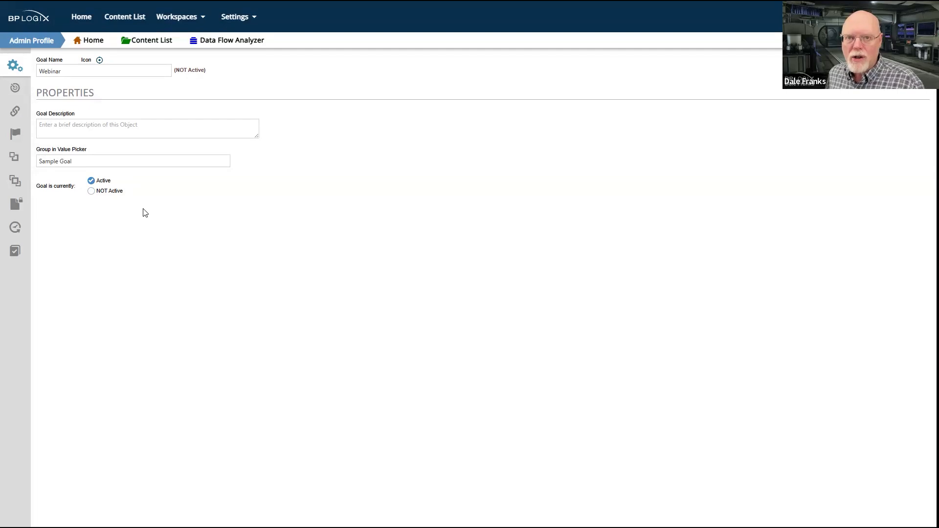
click(91, 192)
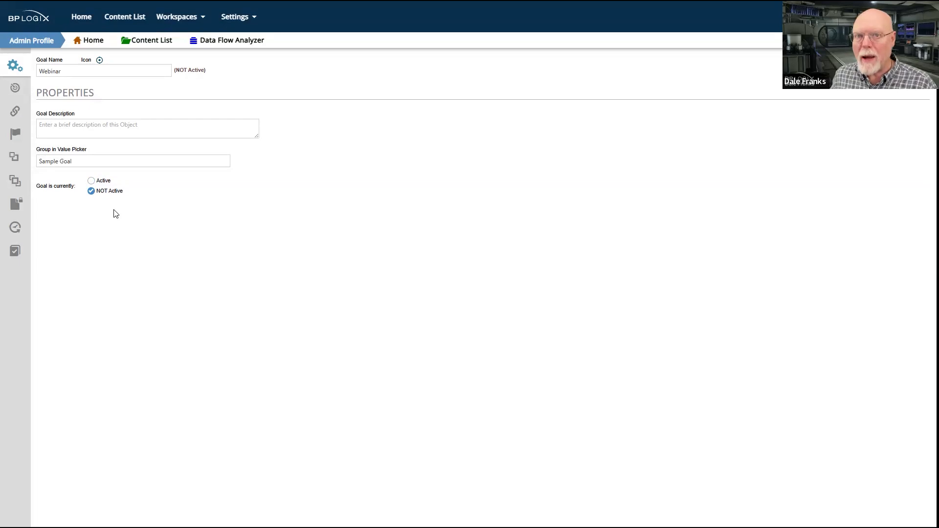
click(92, 181)
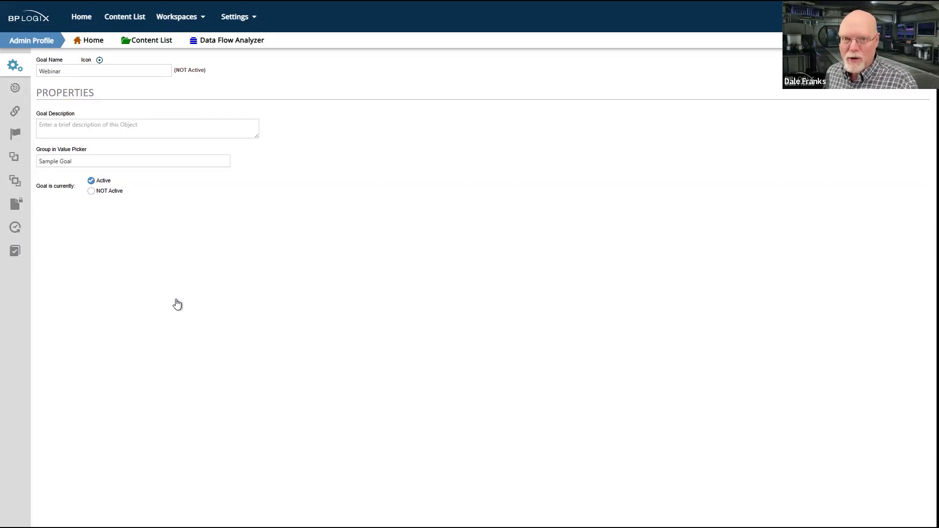
click(91, 191)
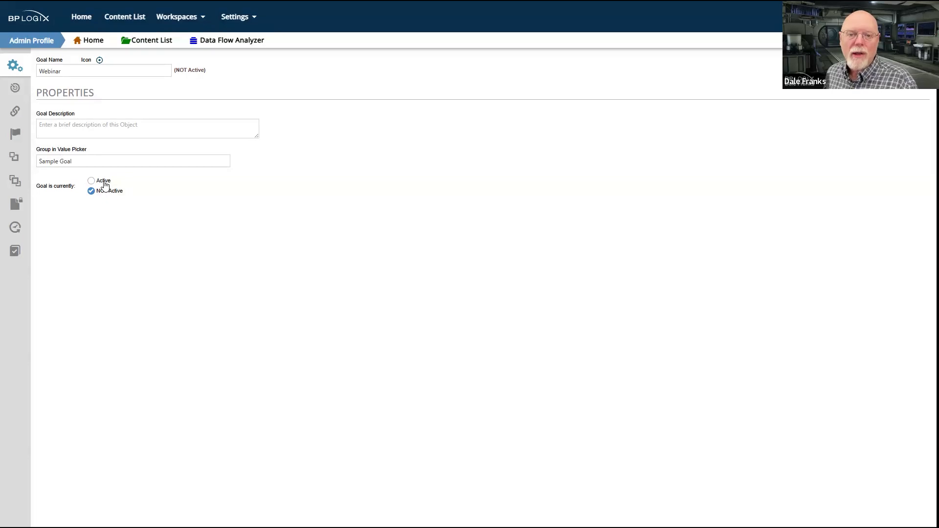
Show the goal's detailed execution options and add one blank action under Conditions and Results
click(16, 91)
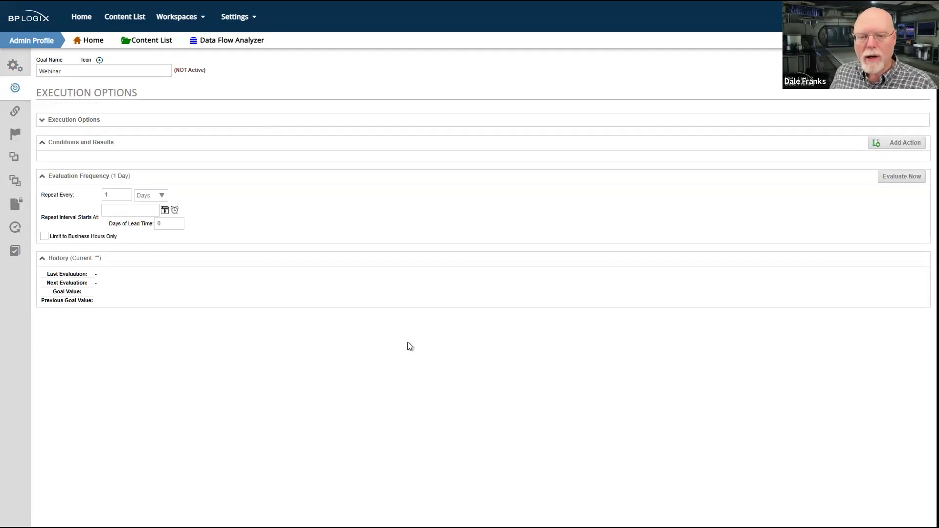
click(75, 126)
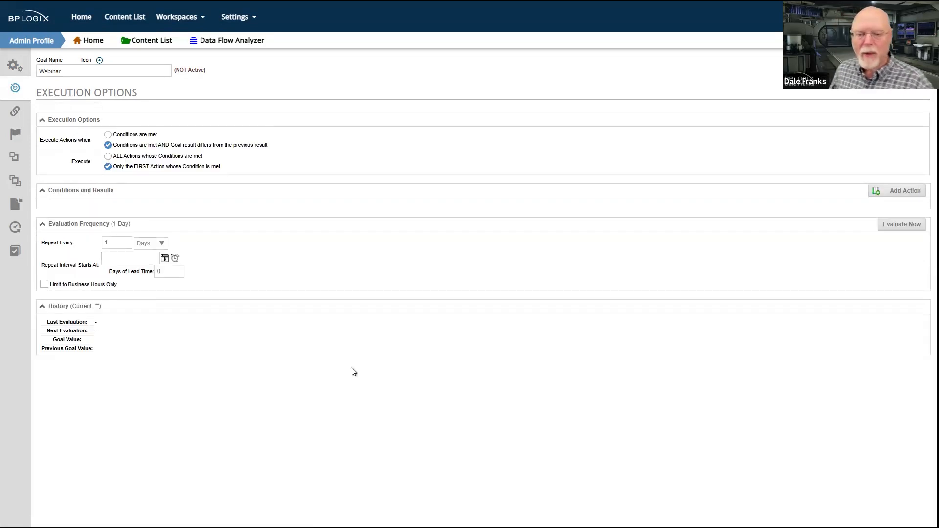
double_click(57, 196)
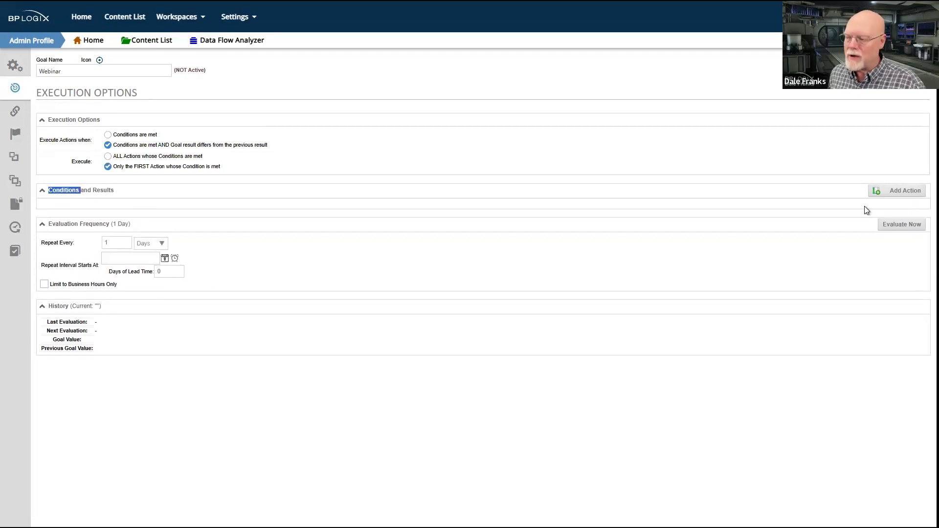
click(915, 195)
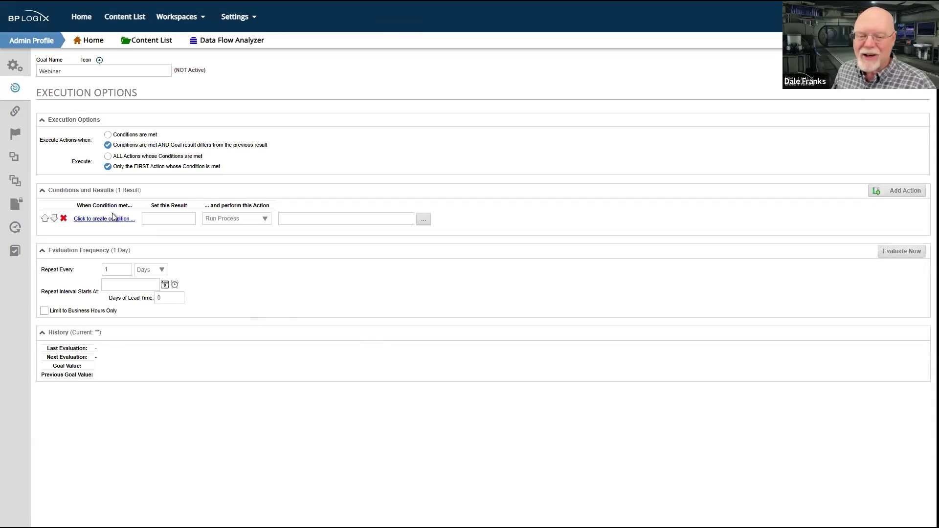
Try executing actions when Conditions are met, compare with the goal value history, and restore Conditions are met AND Goal result differs from the previous result
click(108, 135)
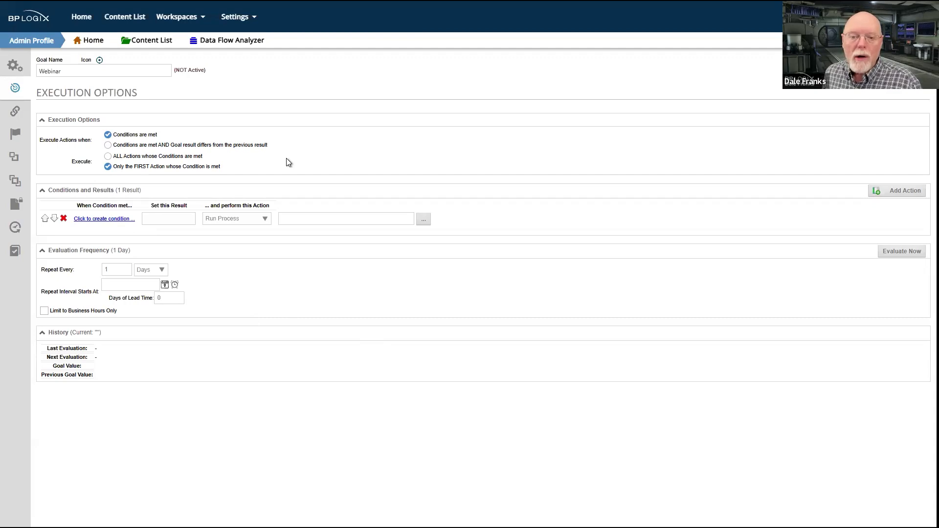
click(108, 146)
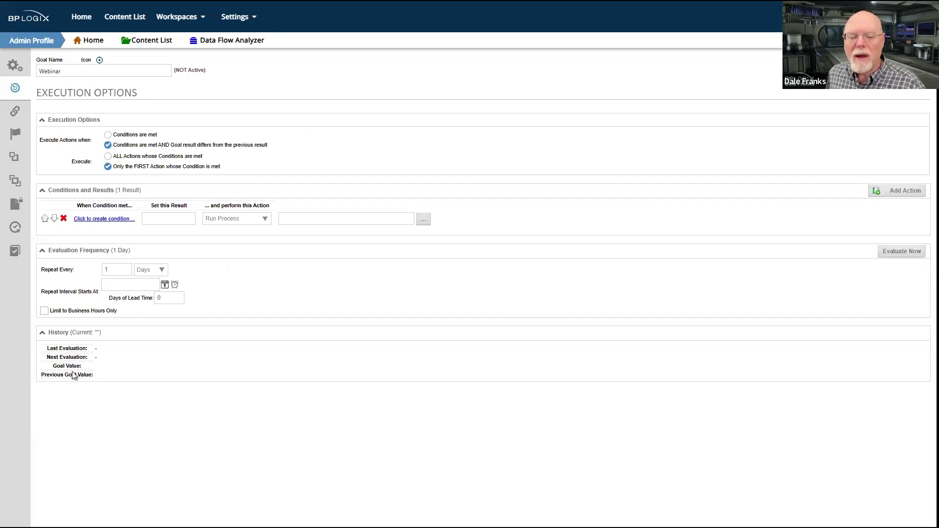
drag(54, 366, 84, 367)
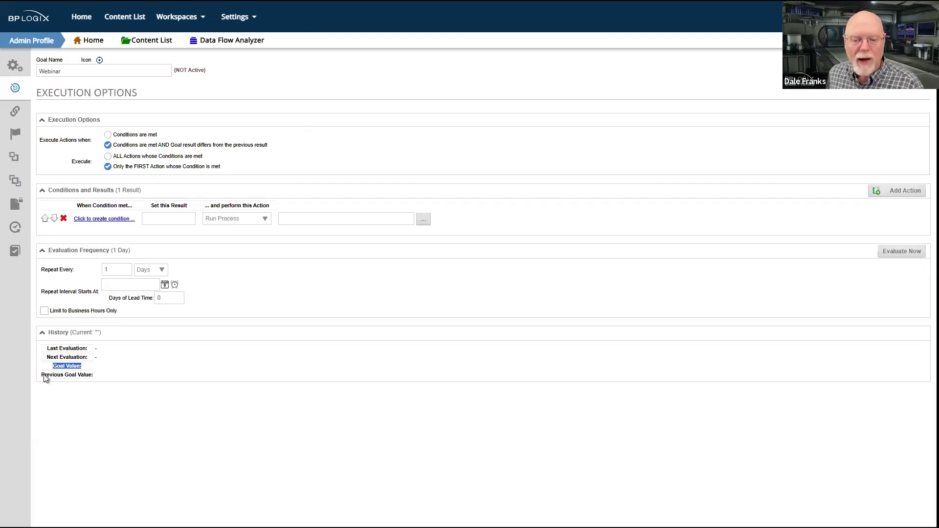
click(70, 376)
drag(70, 377, 46, 382)
click(95, 374)
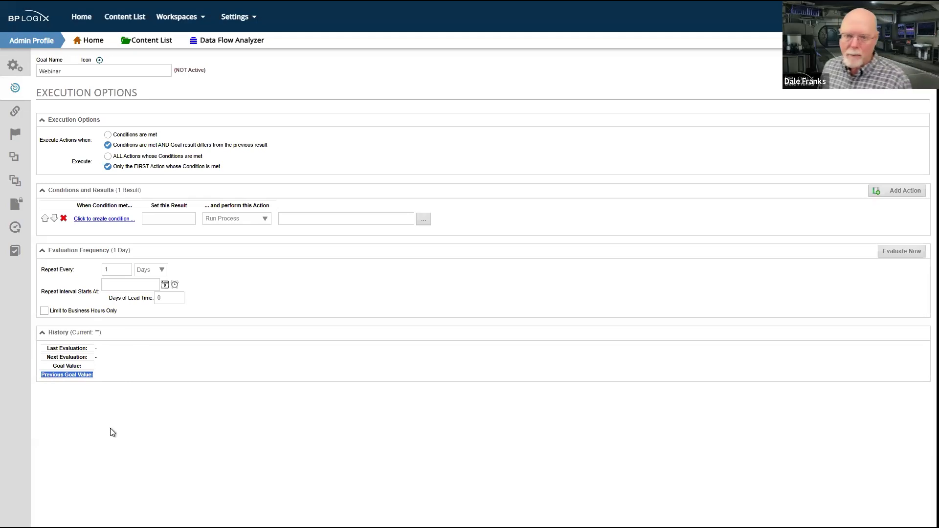
click(122, 137)
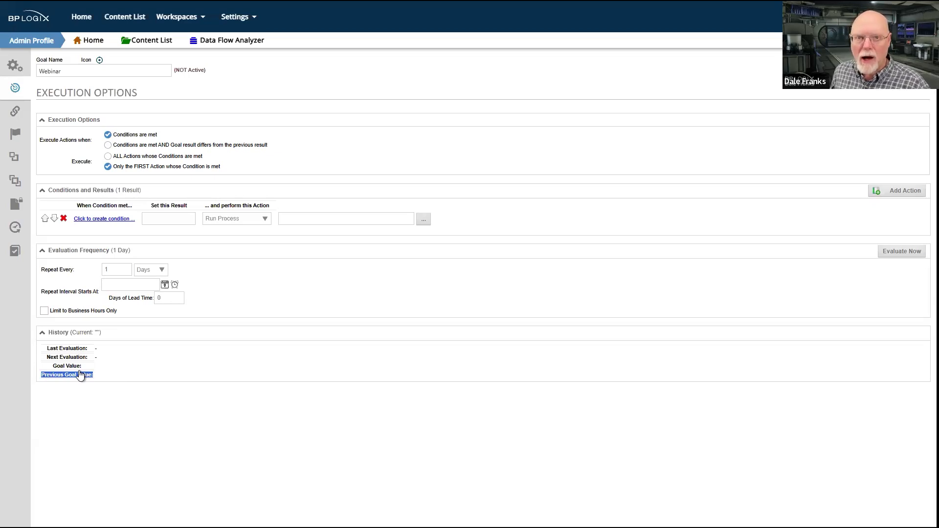
click(107, 145)
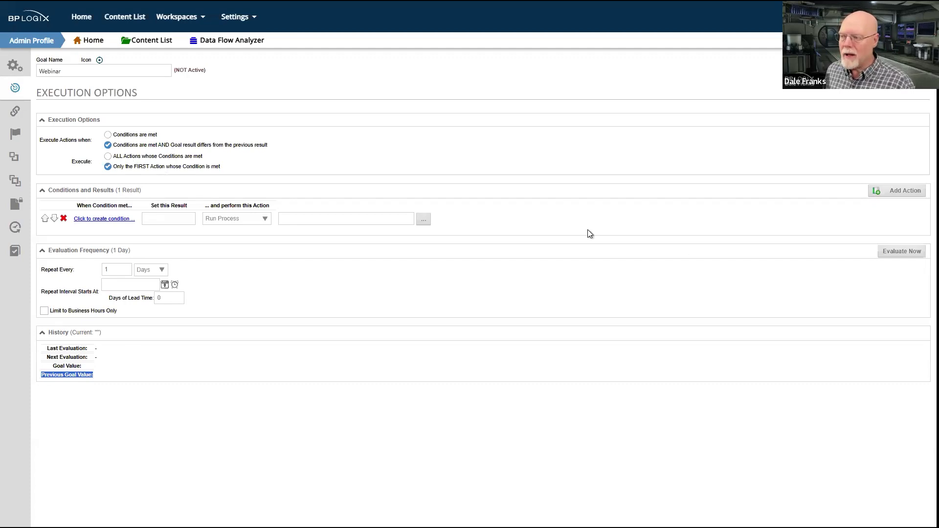
Try executing ALL Actions whose Conditions are met and return to Only the FIRST Action whose Condition is met
click(83, 167)
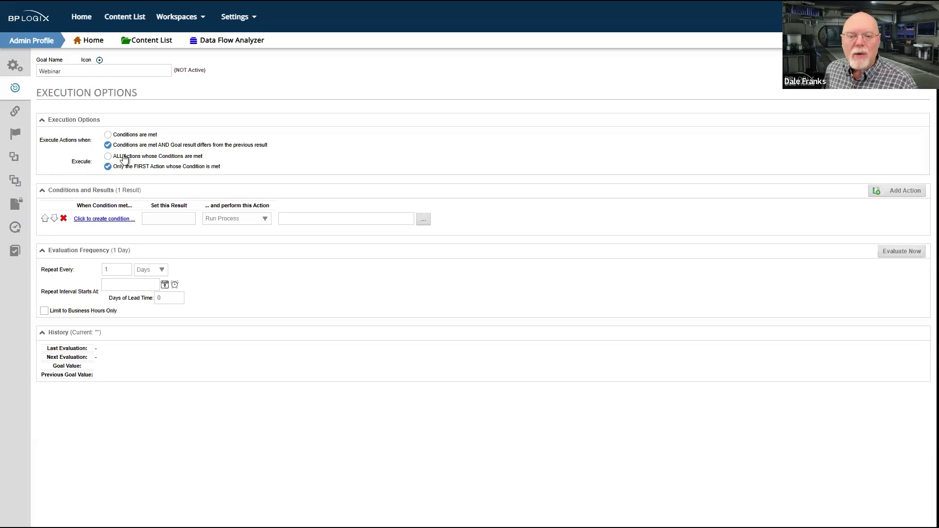
click(109, 157)
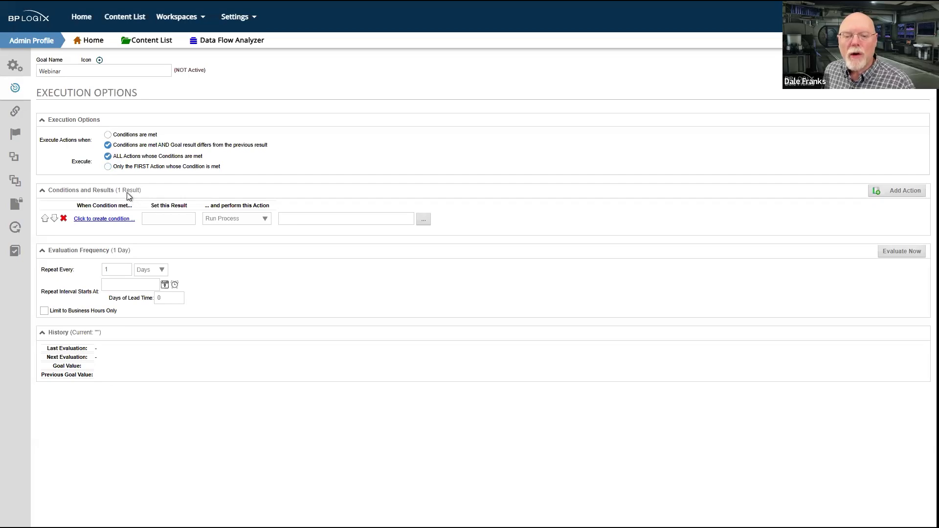
click(108, 167)
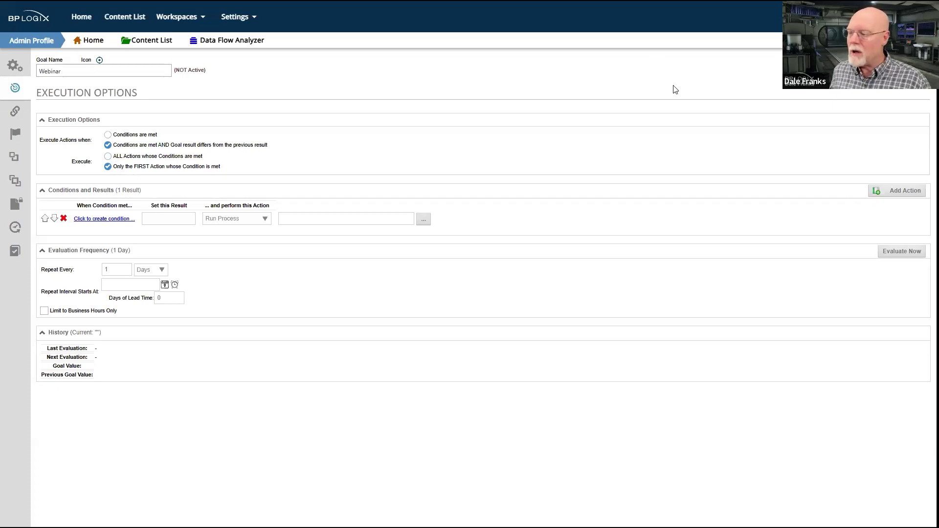
Add four more blank actions under Conditions and Results, making five in all
click(914, 195)
click(914, 195)
click(916, 196)
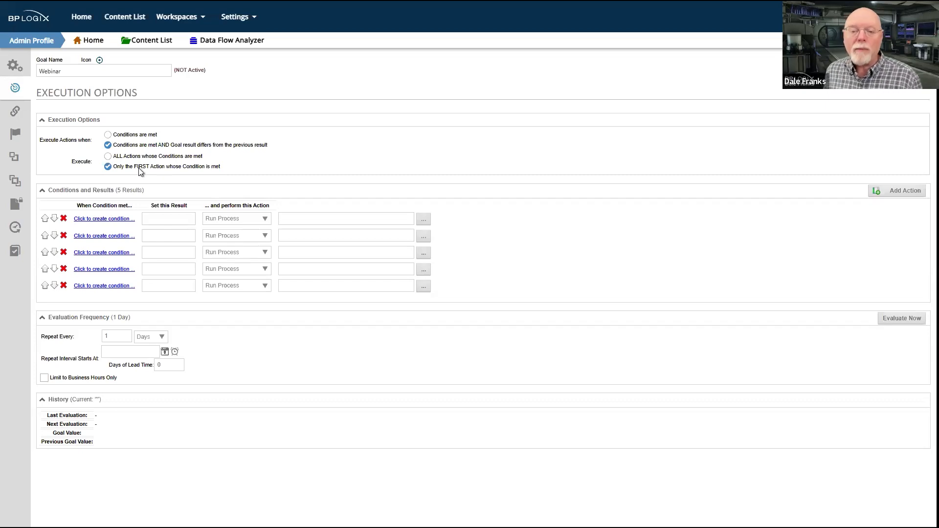
Set actions to execute when Conditions are met and to run ALL Actions whose Conditions are met
click(109, 136)
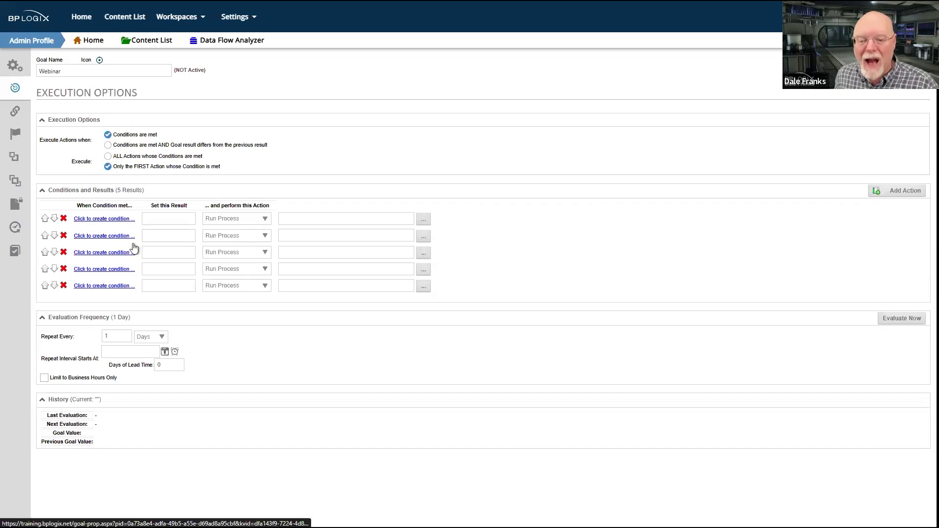
click(108, 157)
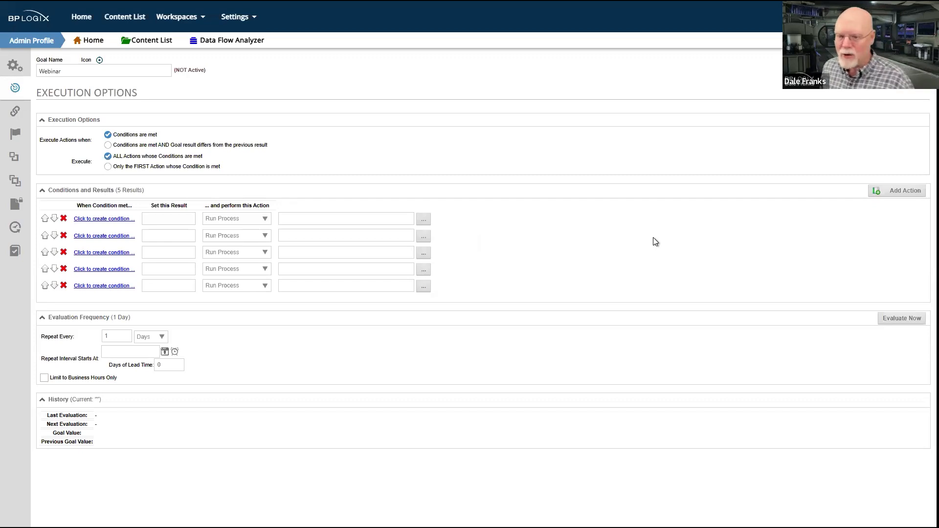
Remove the last three blank actions from Conditions and Results, leaving two
click(62, 286)
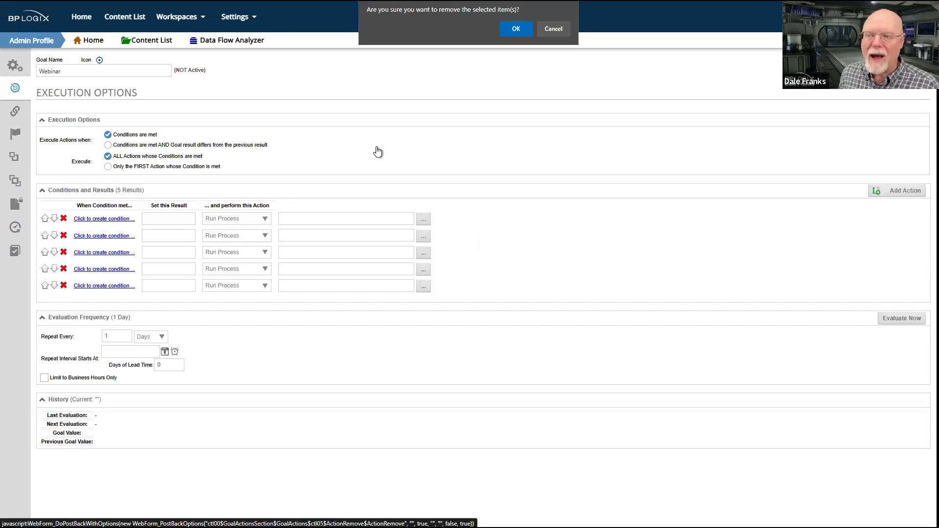
click(514, 29)
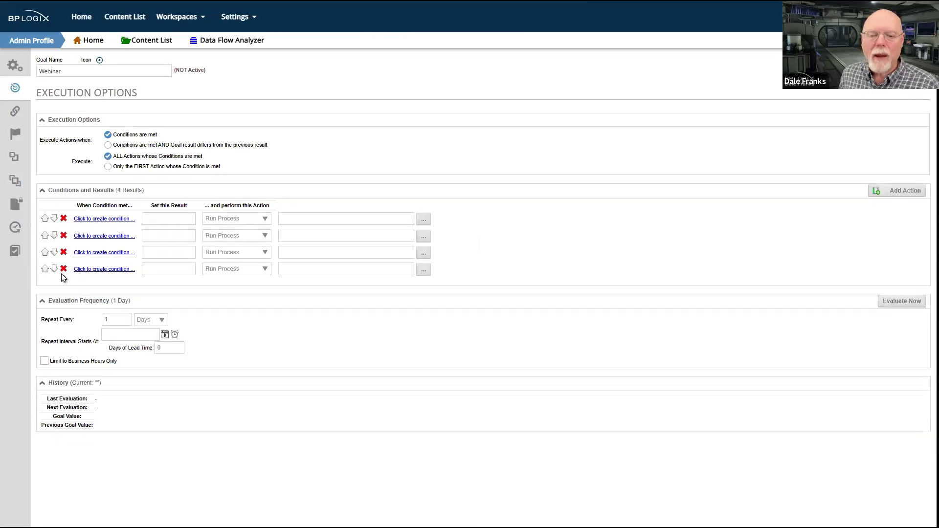
click(64, 269)
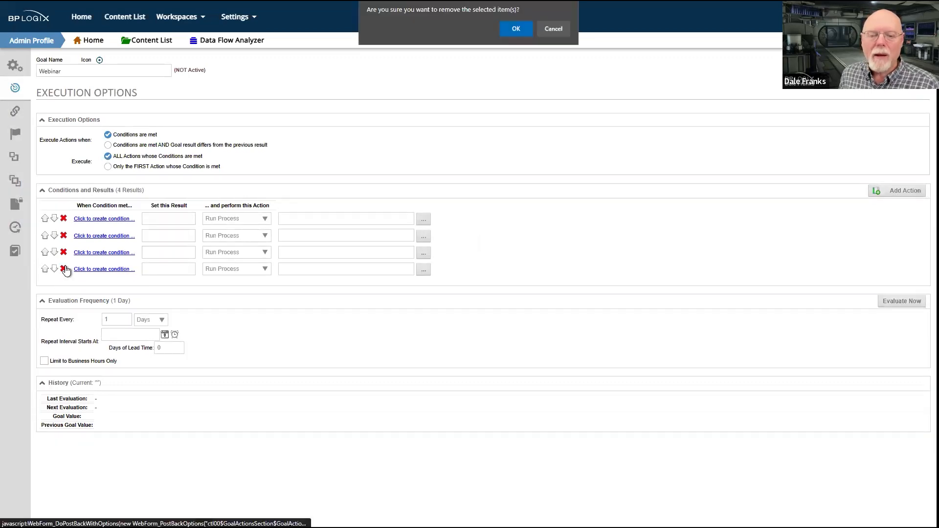
click(512, 27)
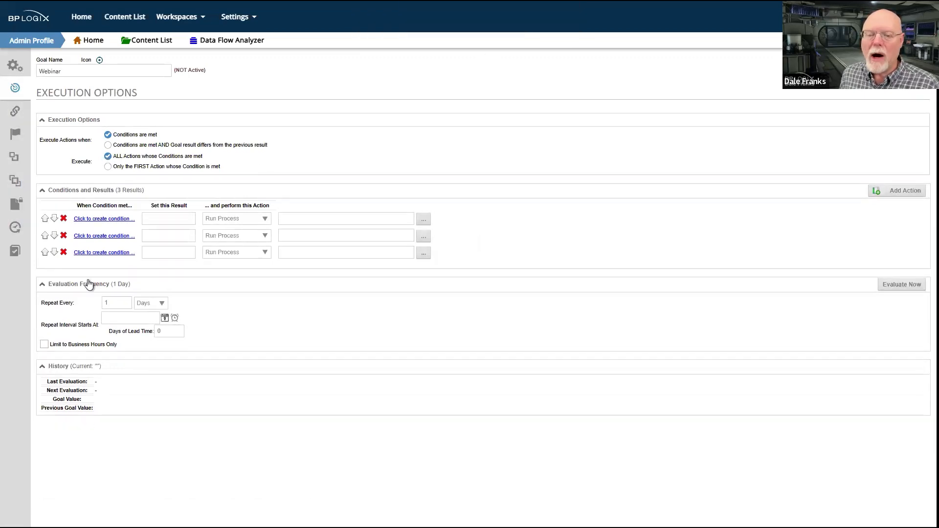
click(64, 253)
click(519, 28)
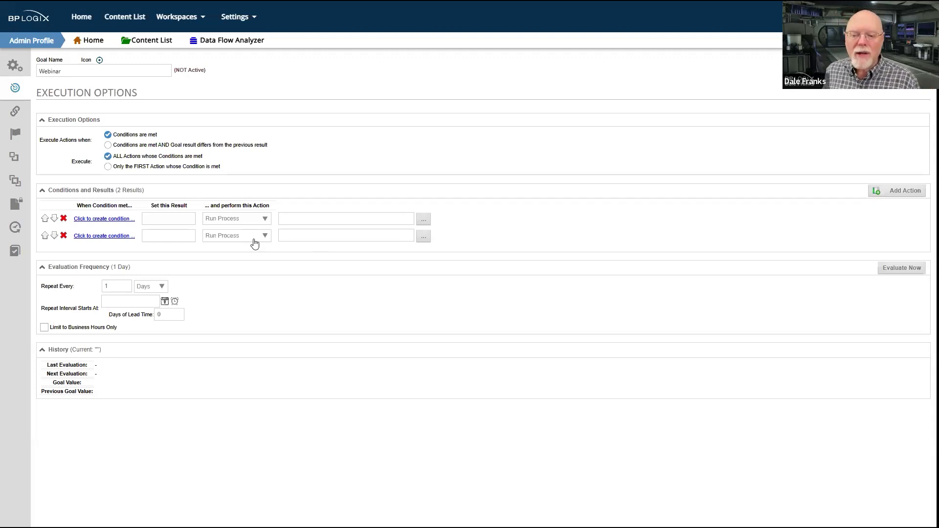
Examine the action types available for the first blank action, leaving Run Process selected
click(267, 221)
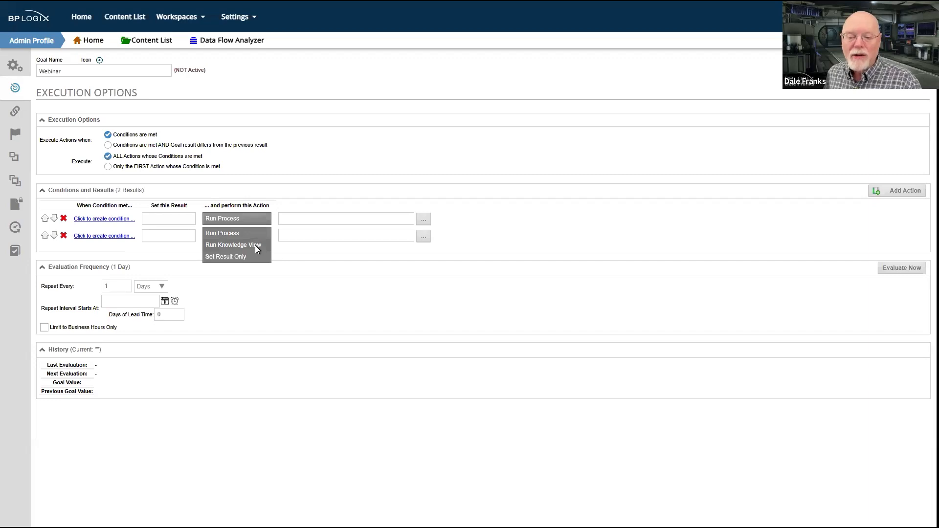
click(388, 341)
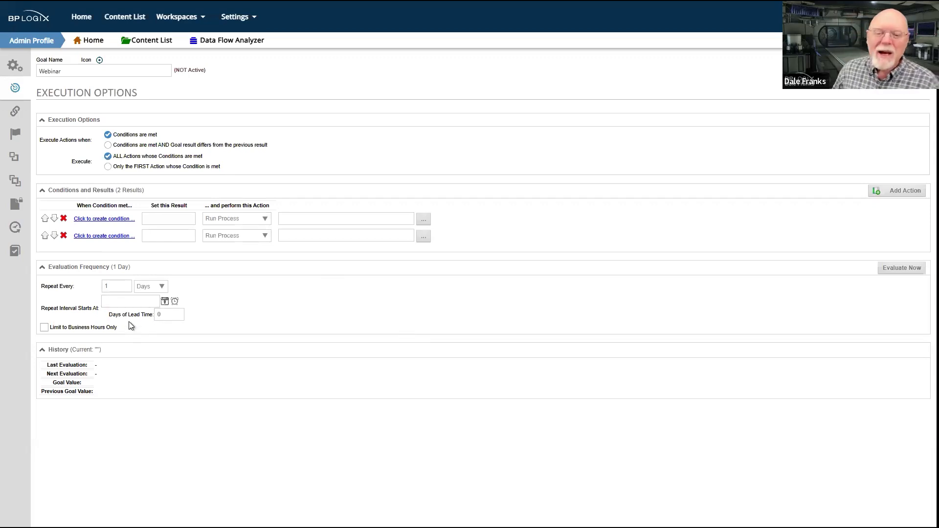
Set the goal's evaluation frequency to repeat every 10 Minutes
click(149, 288)
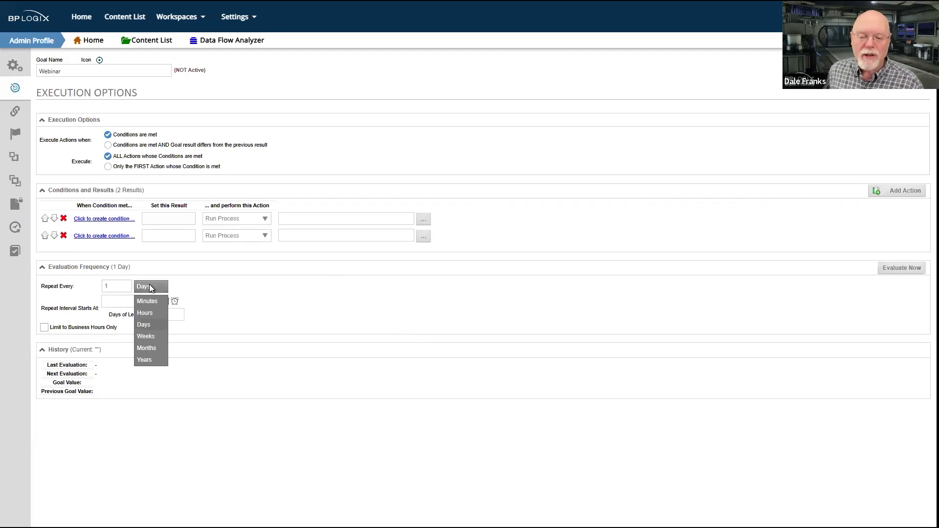
click(114, 286)
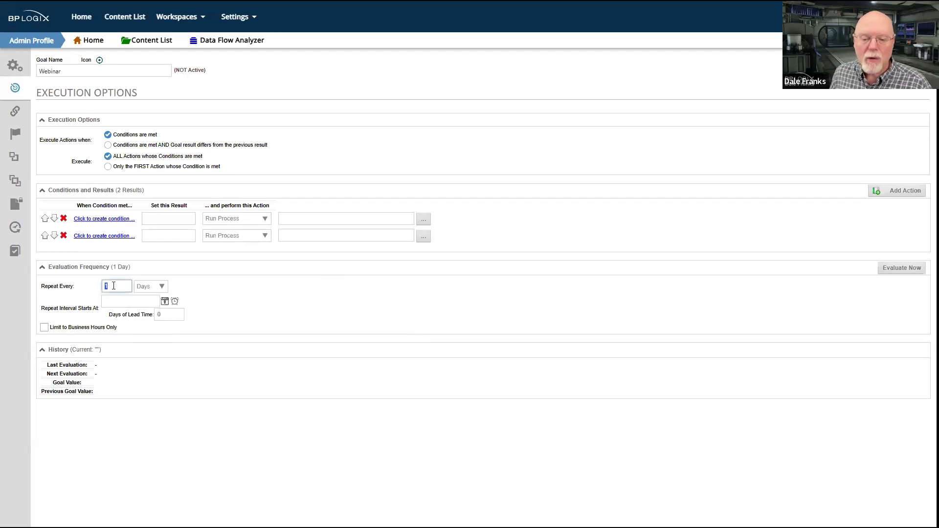
click(161, 288)
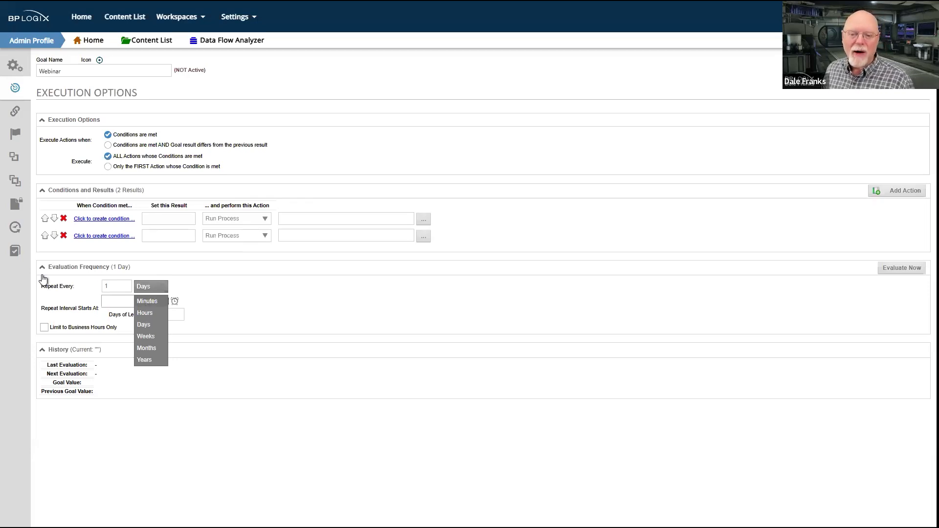
double_click(112, 287)
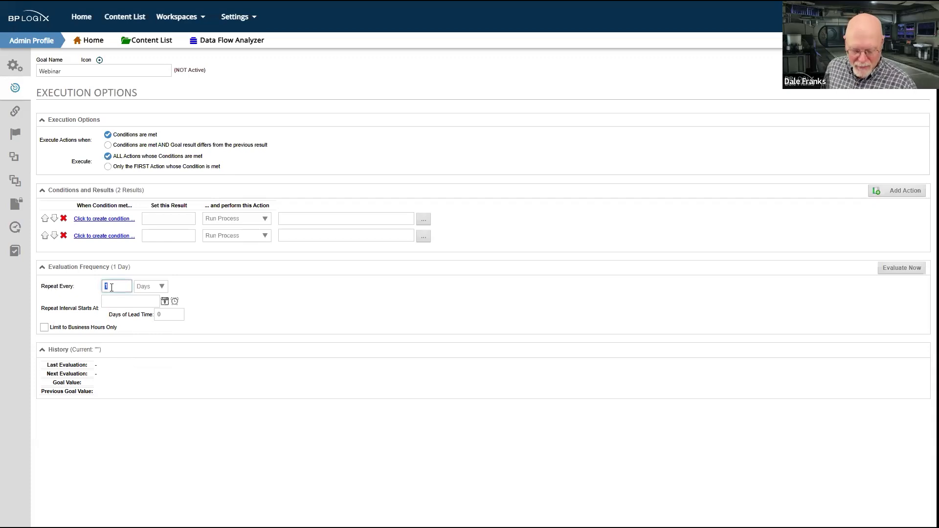
text(0)
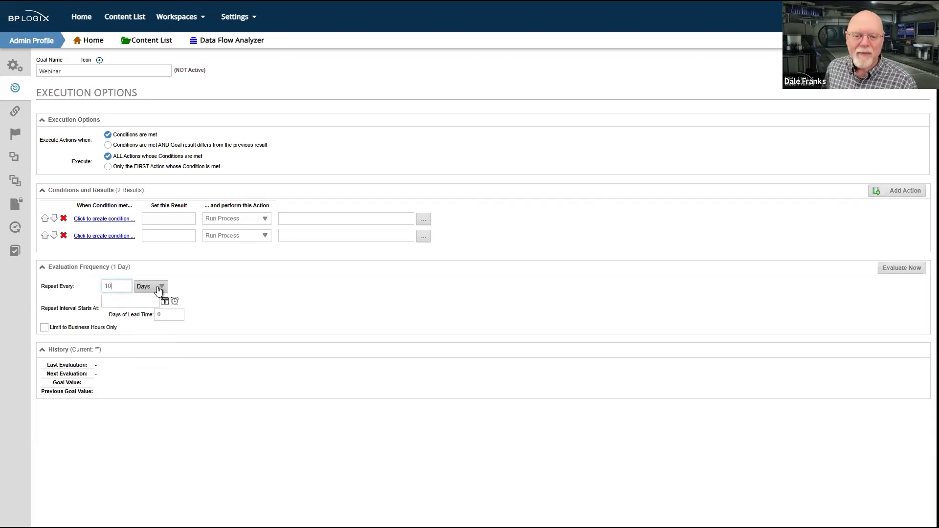
click(159, 288)
click(151, 303)
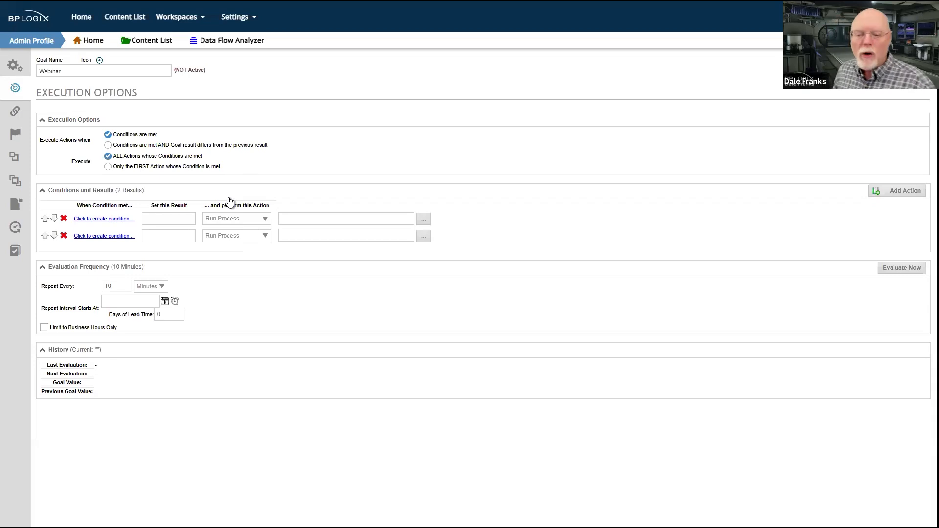
Change the evaluation frequency's repeat unit to Hours
click(158, 287)
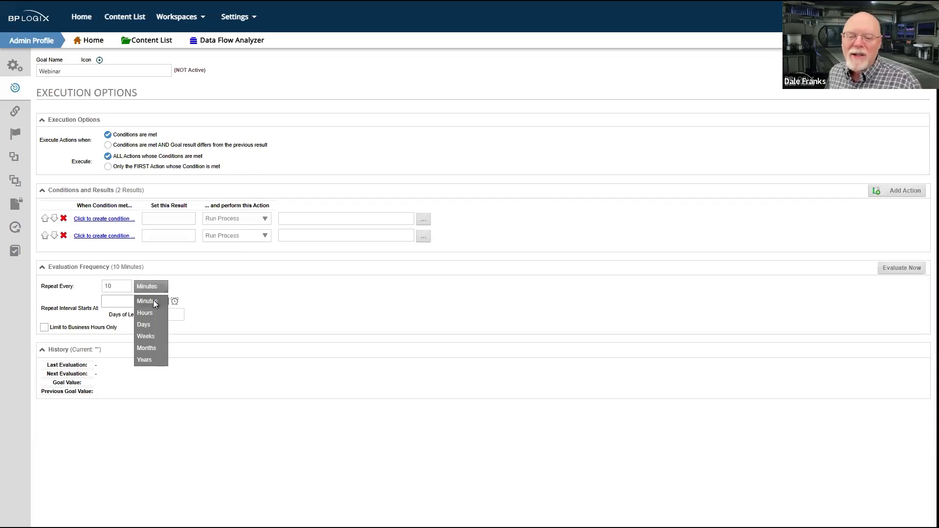
double_click(118, 286)
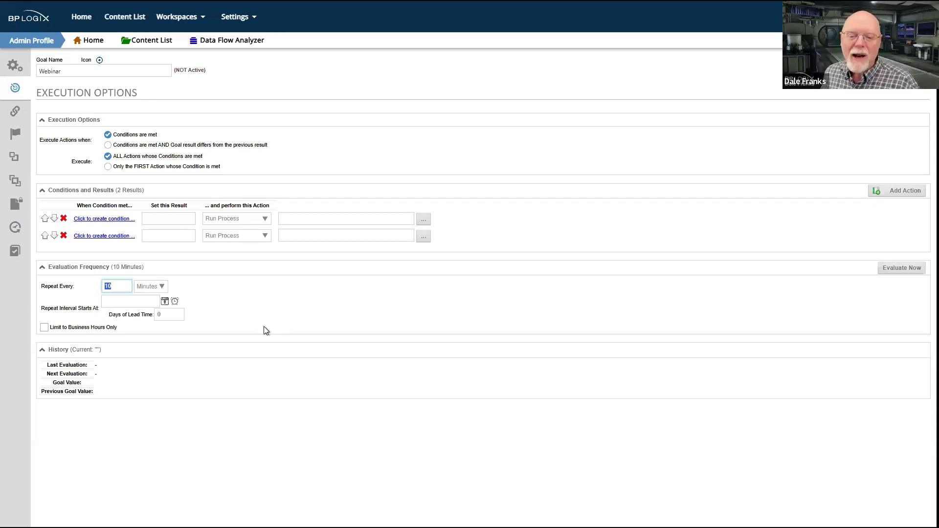
click(171, 288)
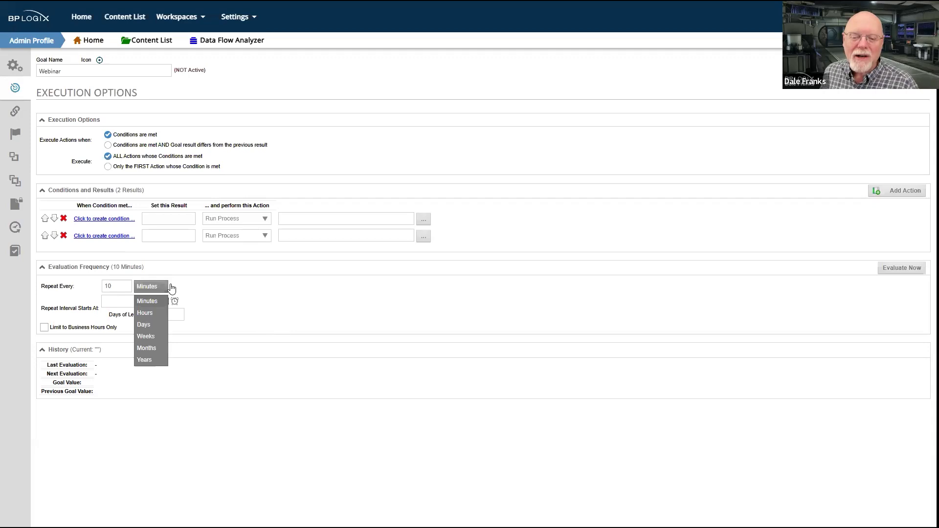
click(149, 314)
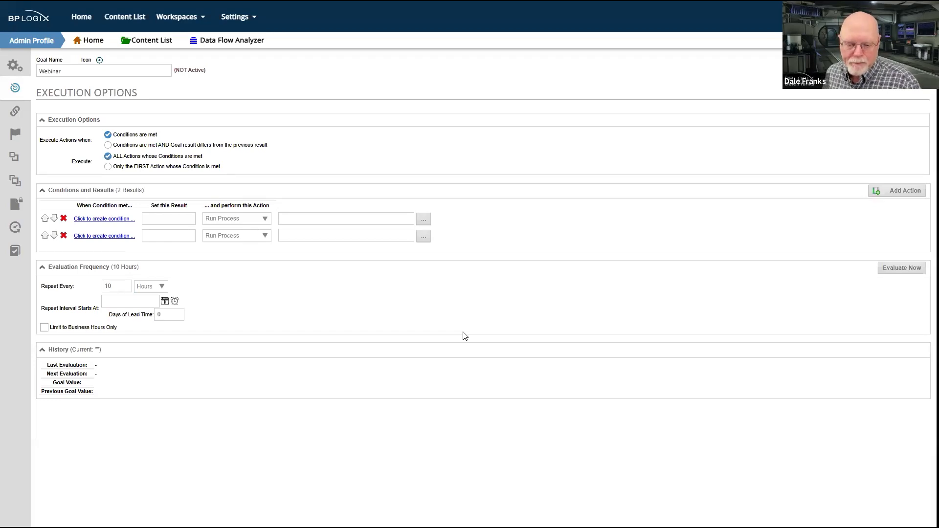
Set the repeat interval's start date to October 23, 2025
click(165, 302)
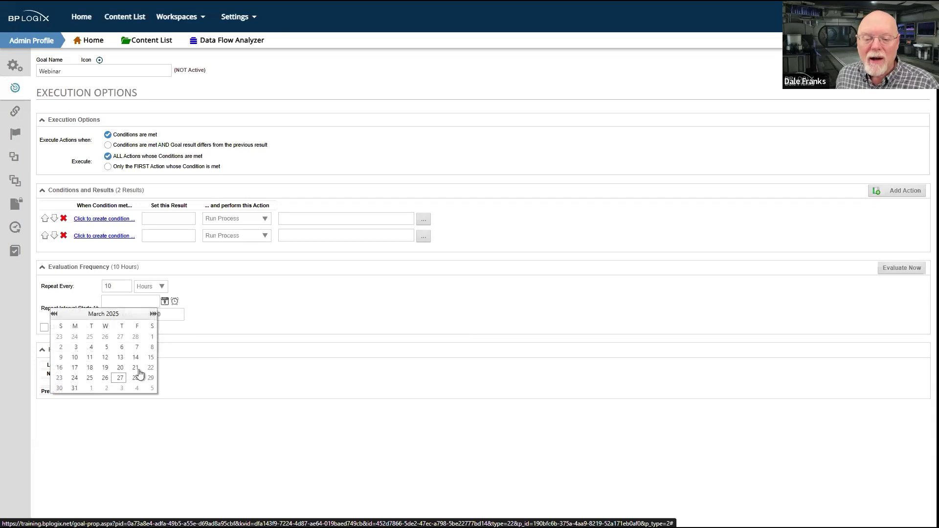
click(151, 317)
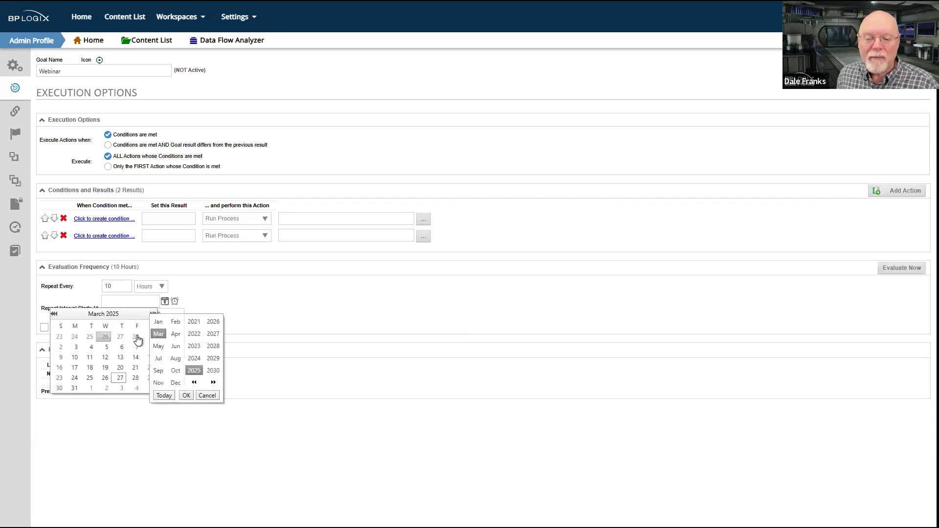
click(176, 370)
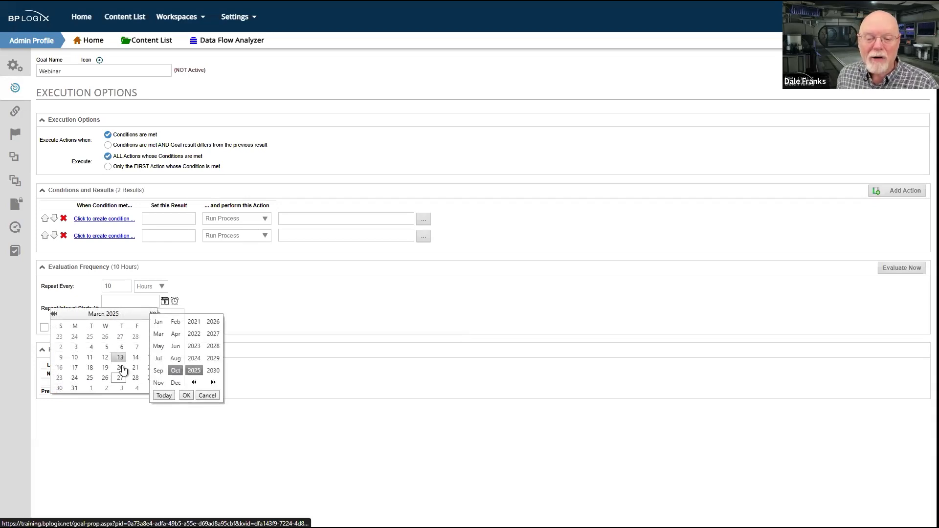
click(186, 396)
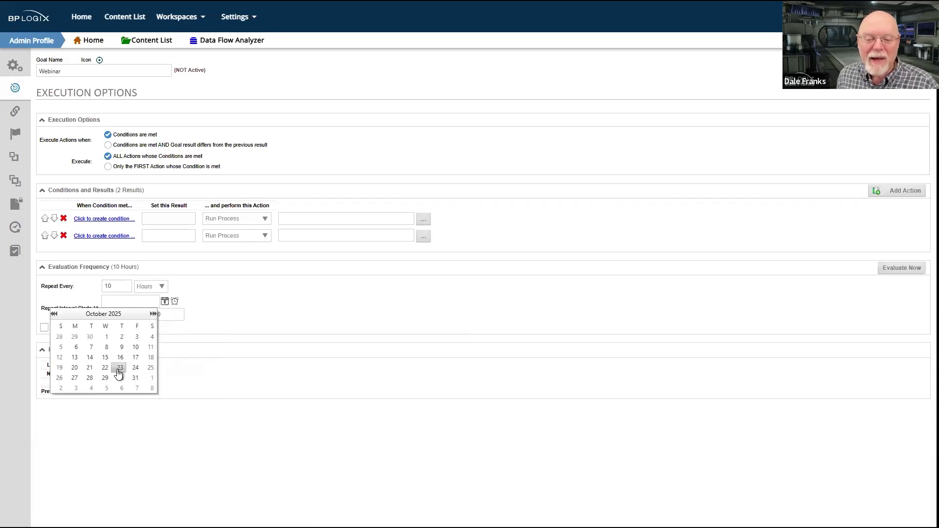
click(119, 371)
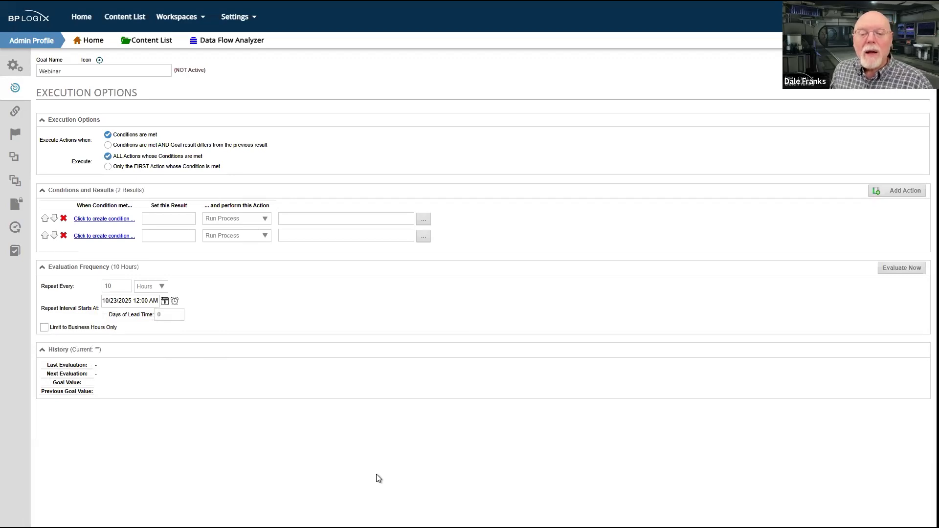
Mark the Webinar goal as Active in its Properties and return to the Execution Options
click(13, 68)
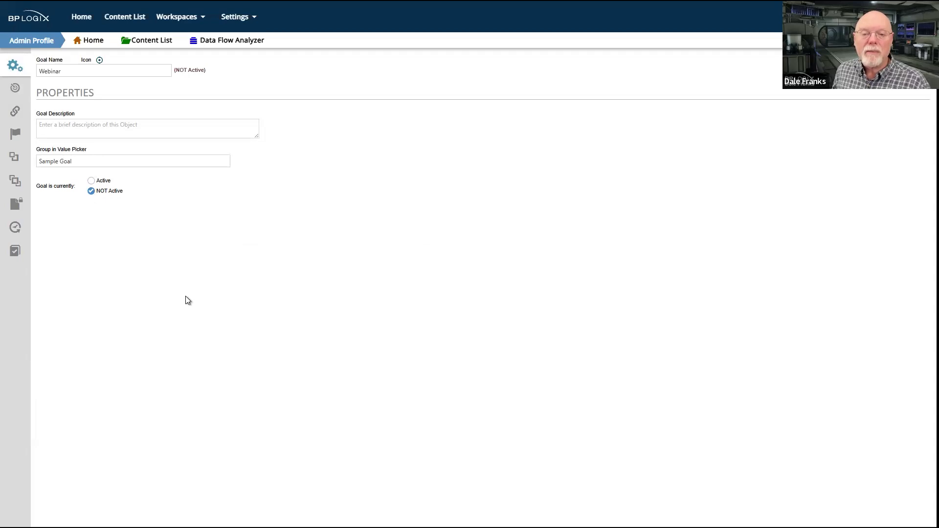
click(105, 181)
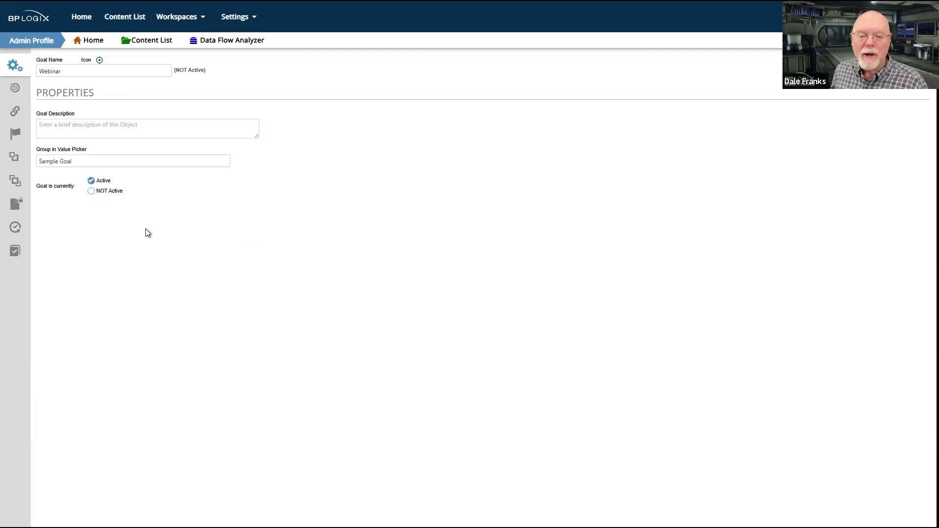
click(4, 91)
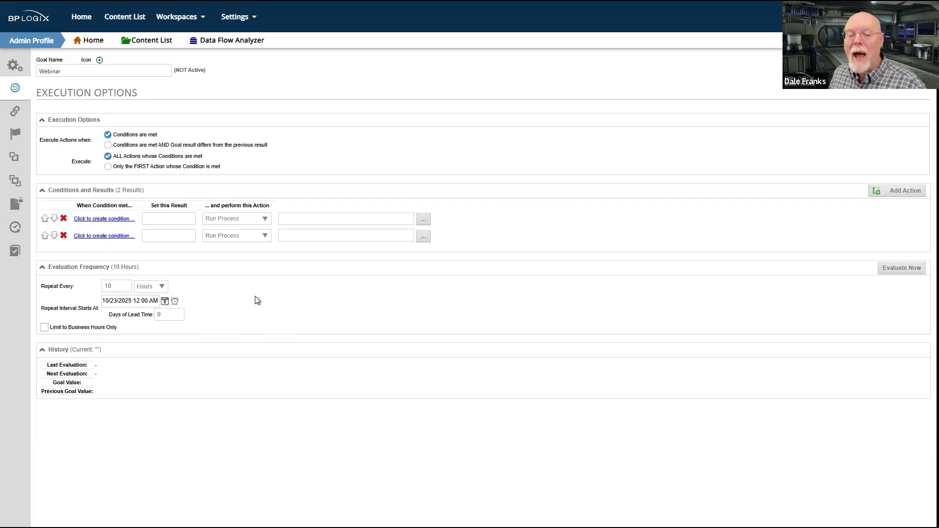
Change the repeat interval's start date to November 1, 2025
click(105, 303)
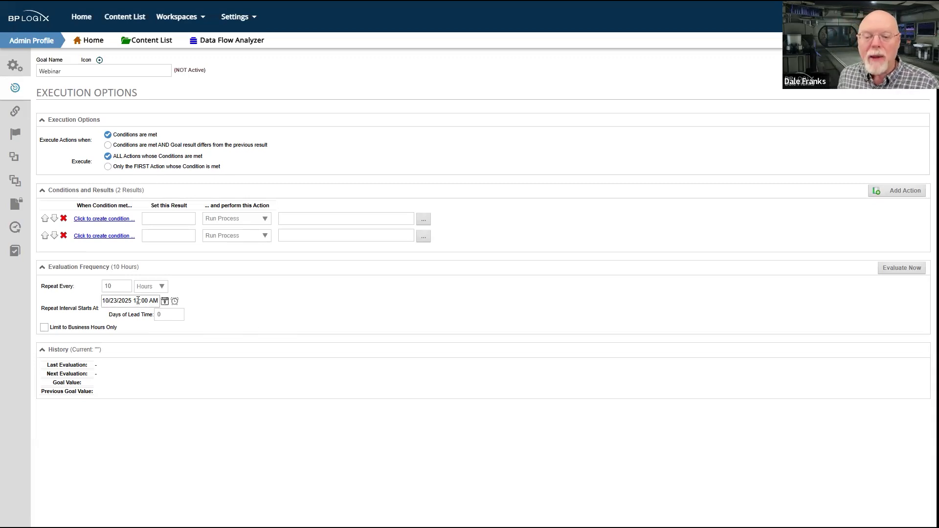
drag(126, 299, 160, 295)
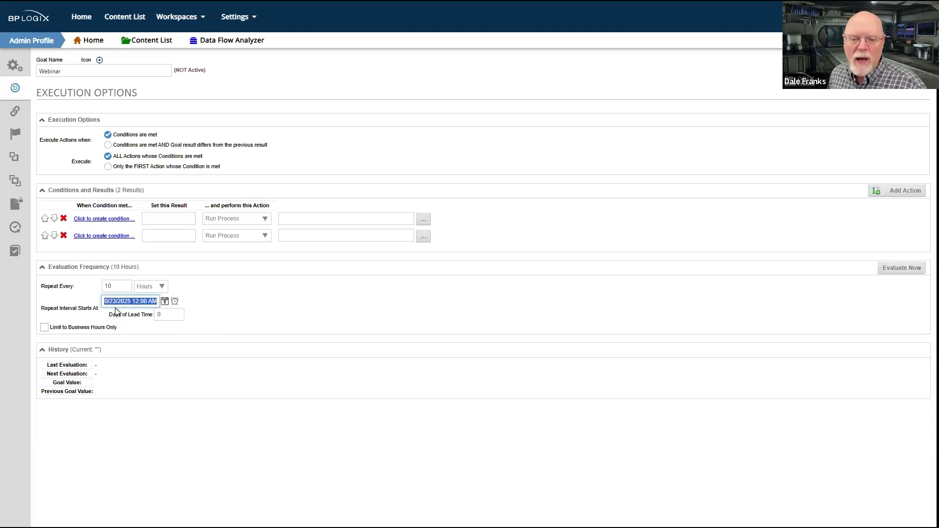
drag(108, 300, 178, 303)
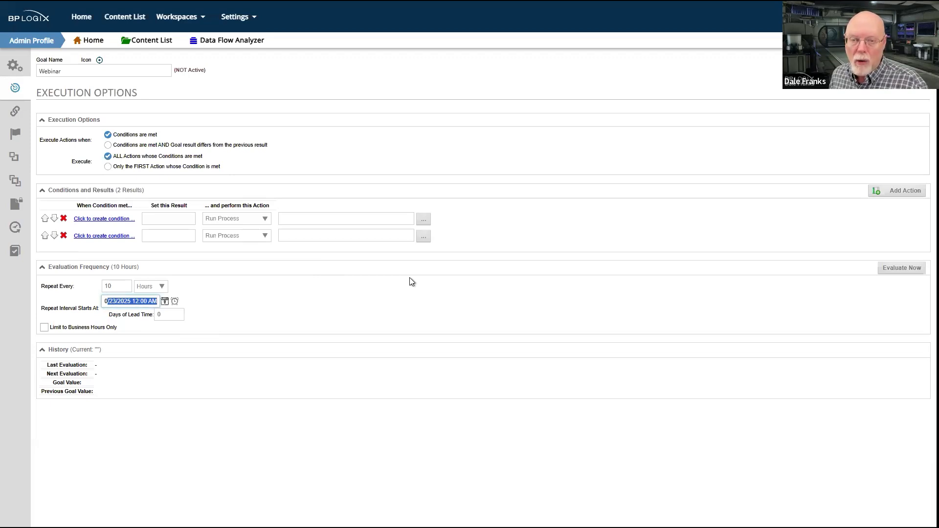
click(171, 314)
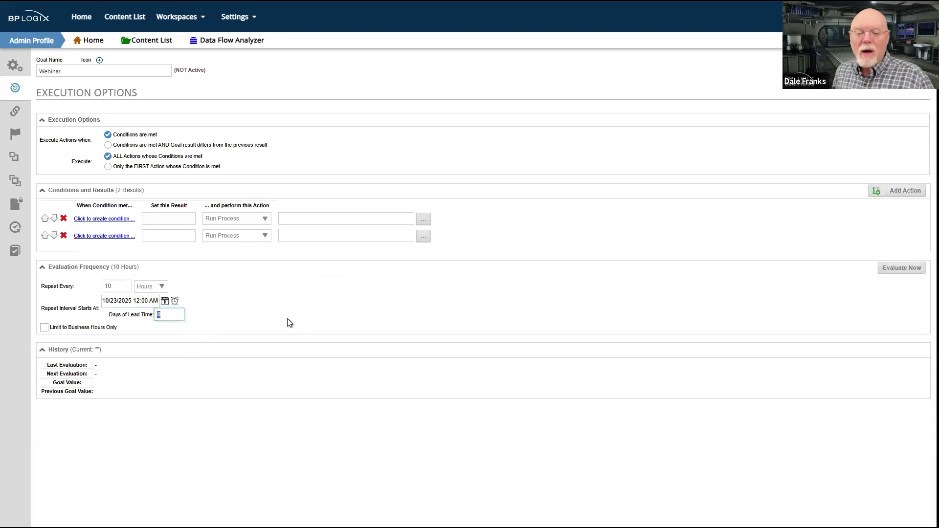
click(165, 300)
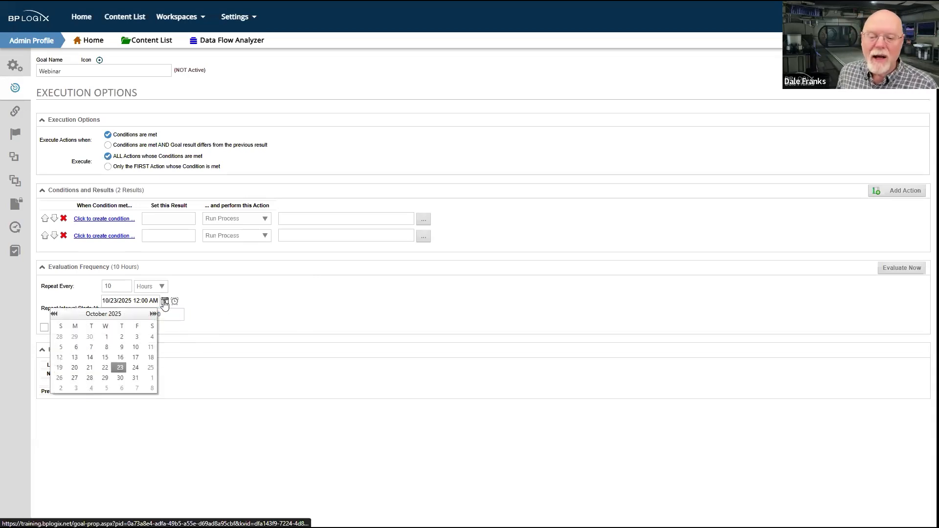
click(149, 379)
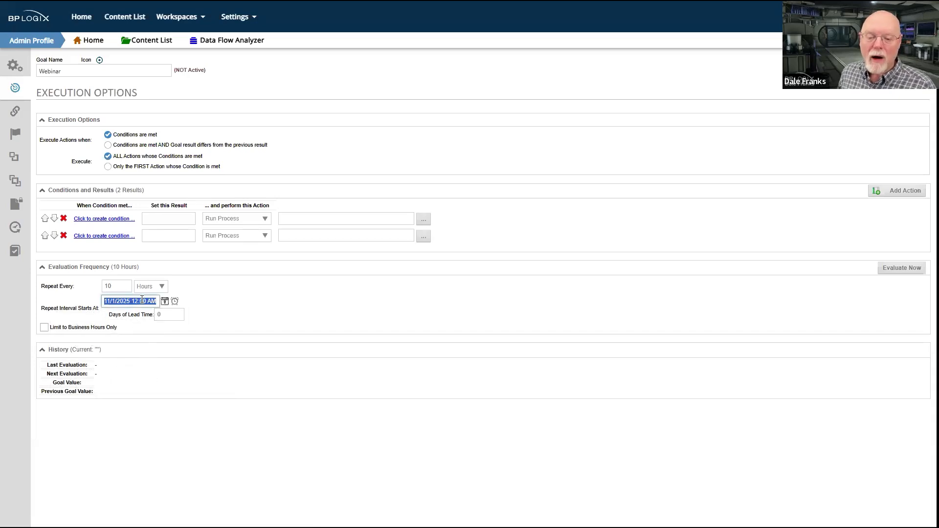
Set the repeat interval's start date to April 4, 2025, after bringing the calendar back to the current month
click(165, 300)
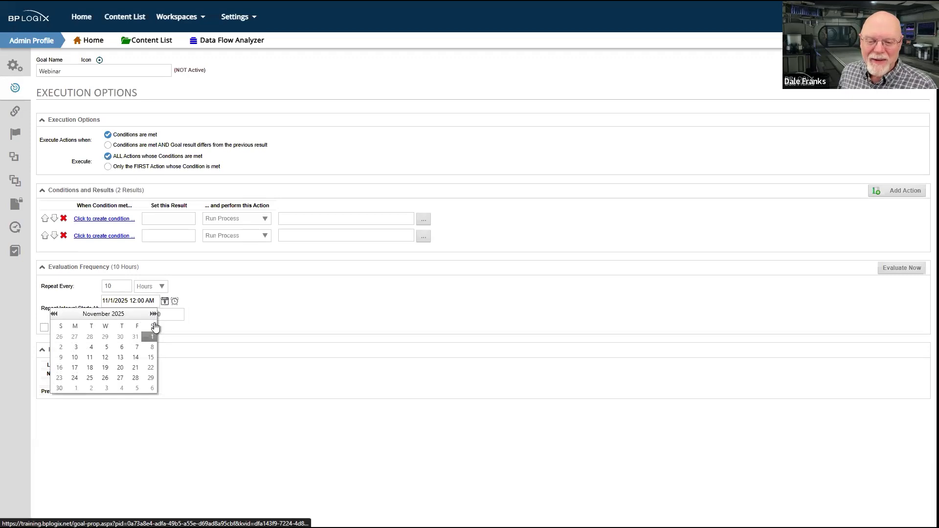
click(110, 315)
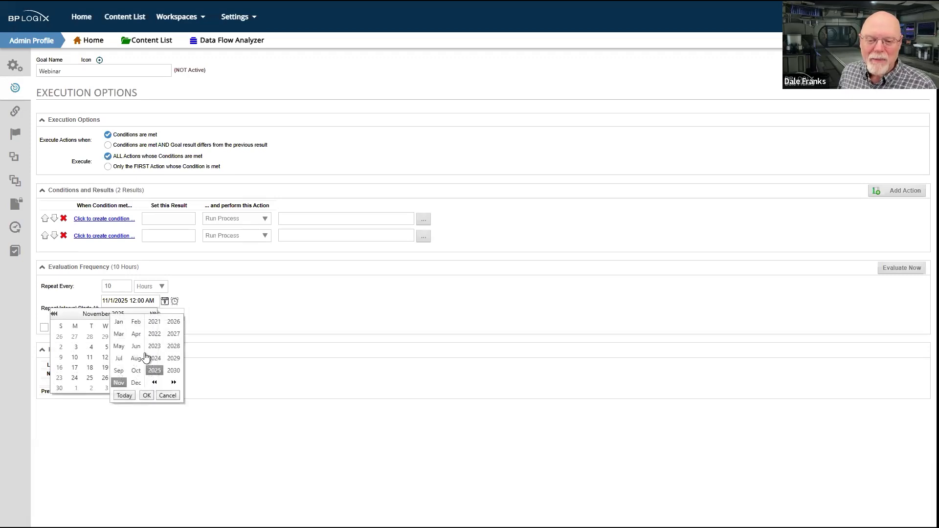
click(125, 396)
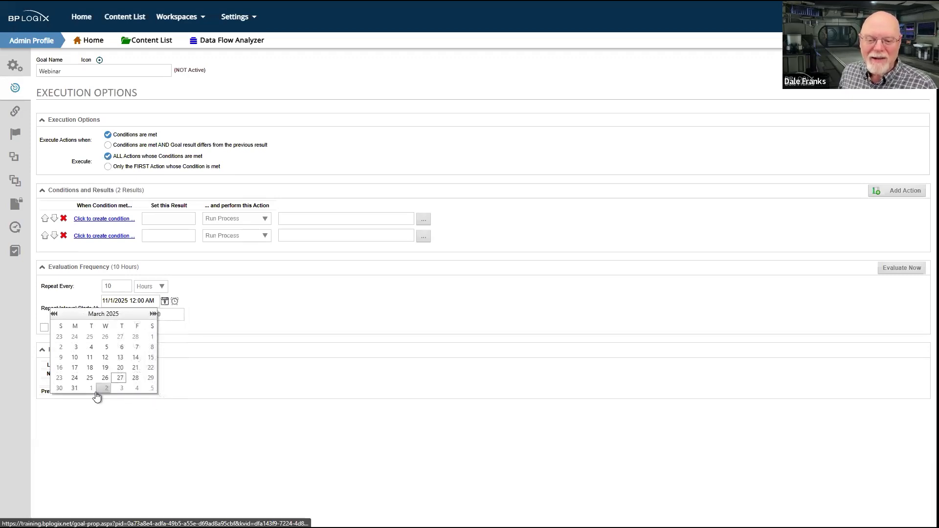
click(137, 389)
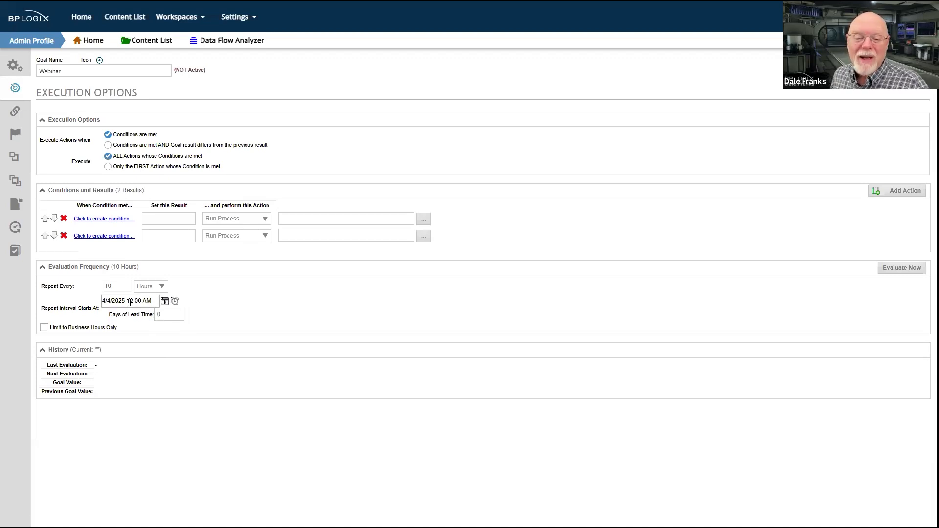
Set the repeat interval's days of lead time to 3
click(171, 314)
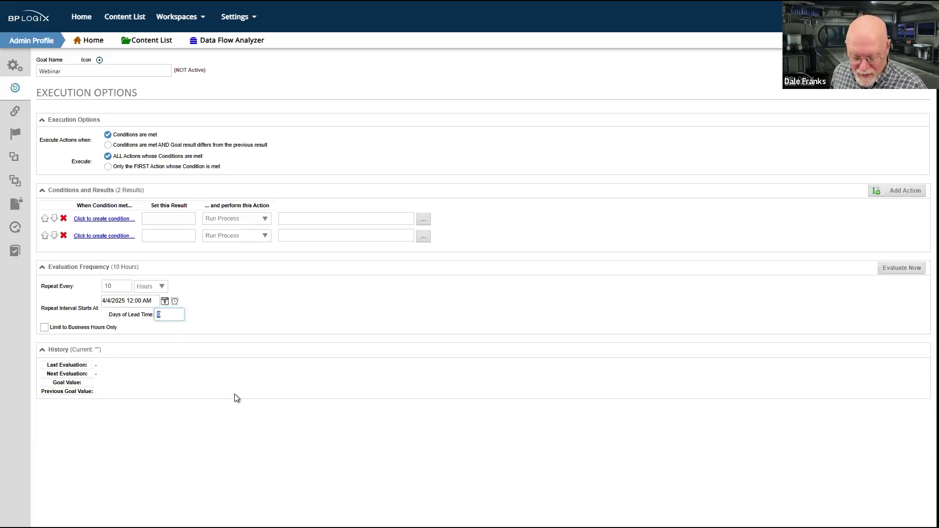
text(3)
click(240, 312)
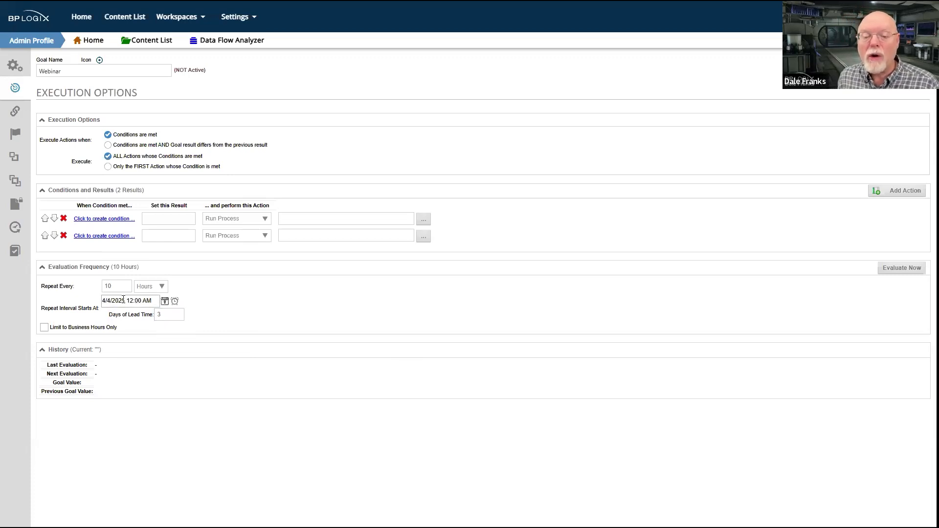
Change the repeat interval's start date to April 1, 2025
click(164, 301)
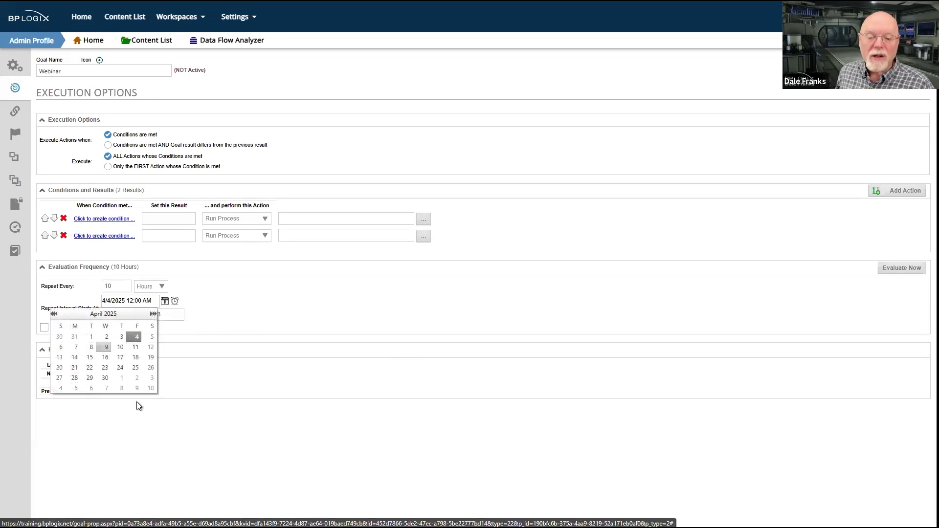
click(92, 338)
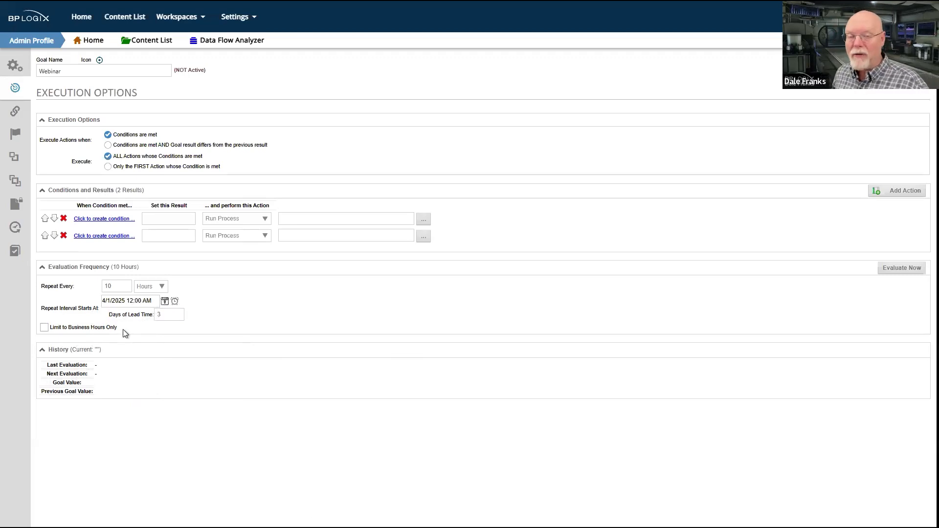
click(166, 314)
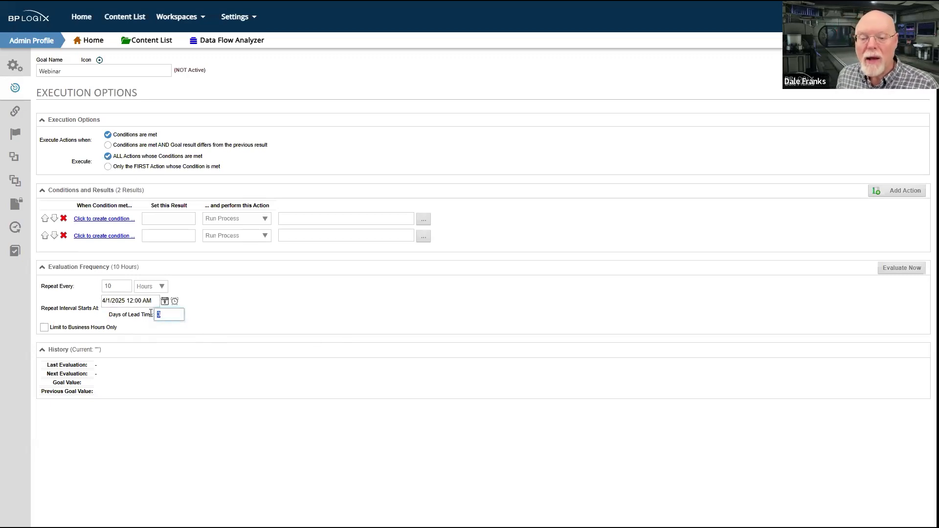
click(169, 313)
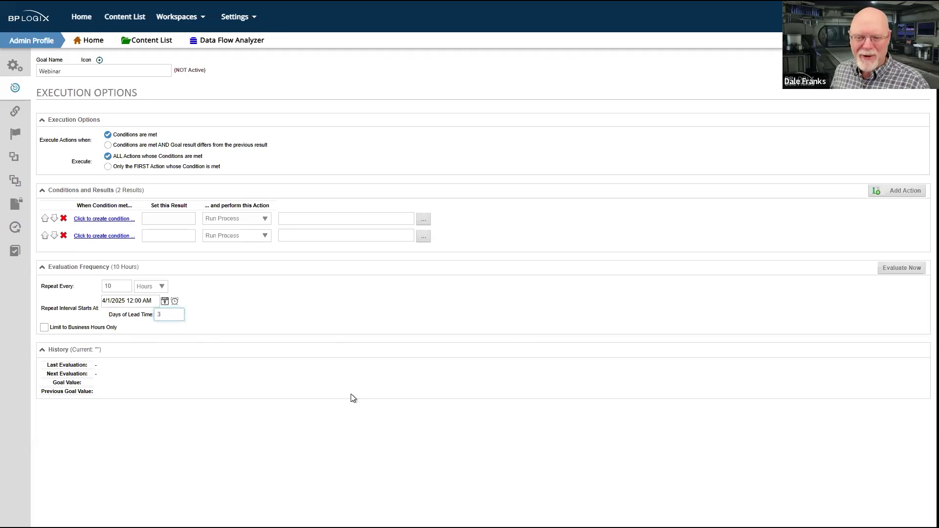
Set the goal's evaluation frequency to repeat every 1 month
click(164, 301)
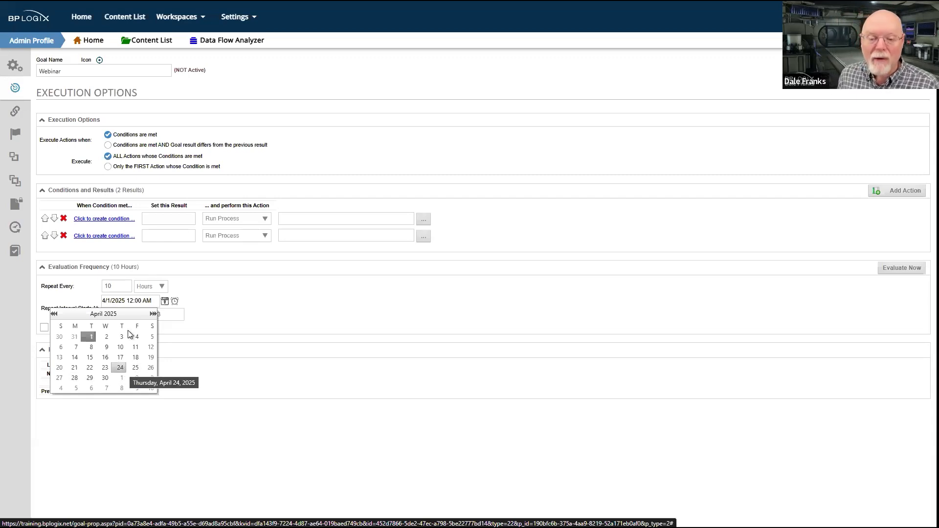
click(126, 290)
double_click(125, 287)
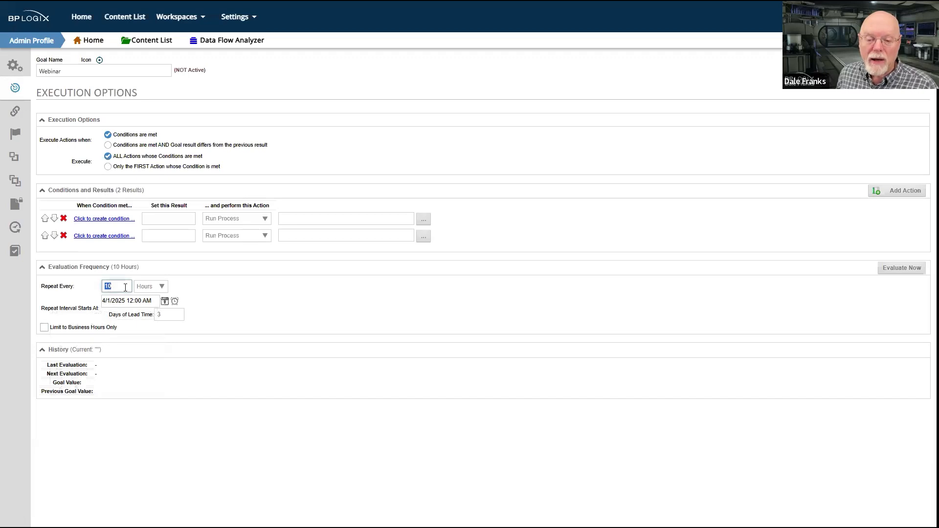
text(1)
click(160, 286)
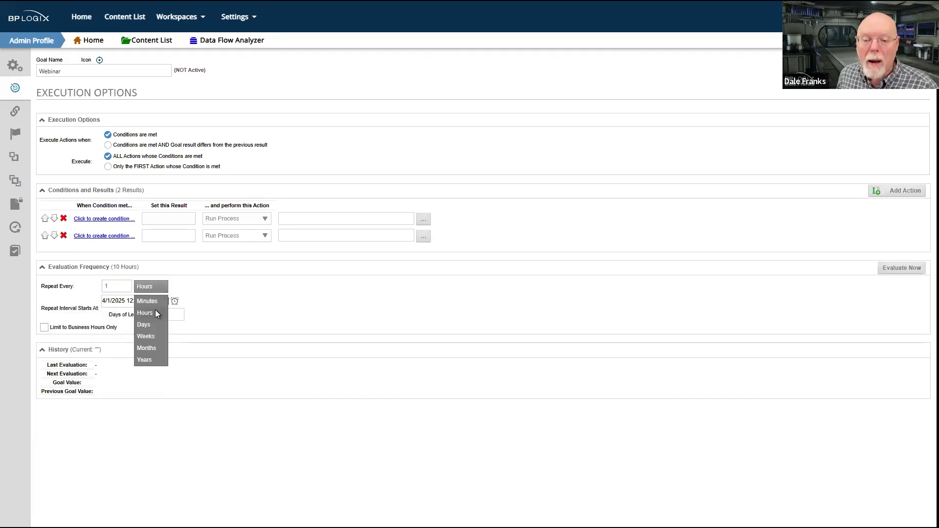
click(148, 349)
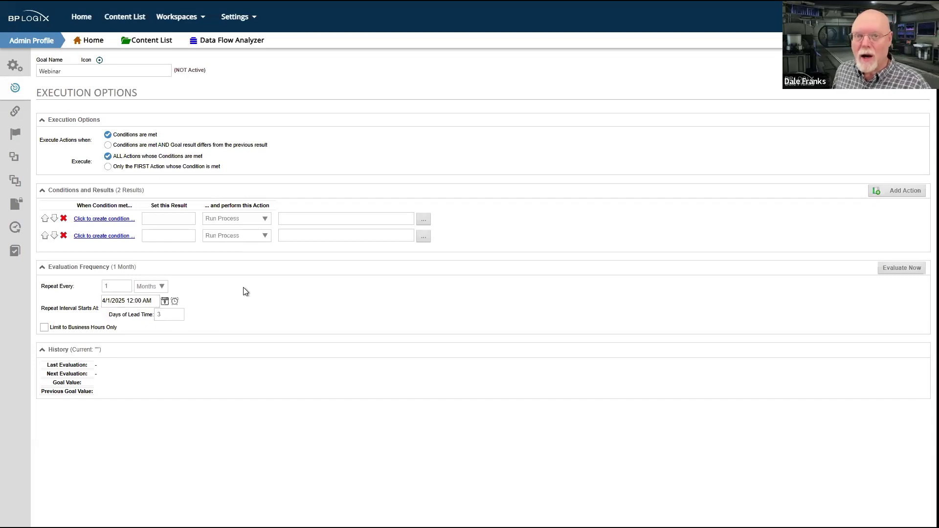
click(173, 317)
click(116, 299)
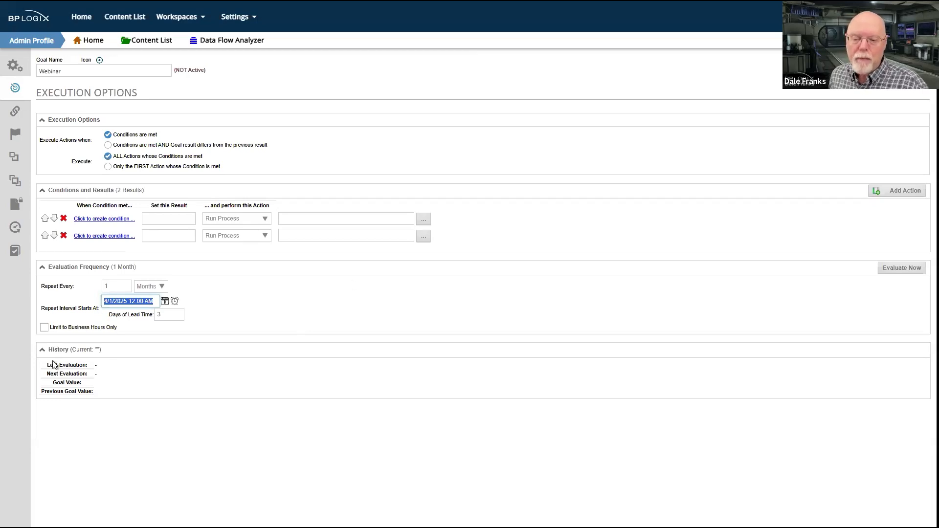
click(243, 303)
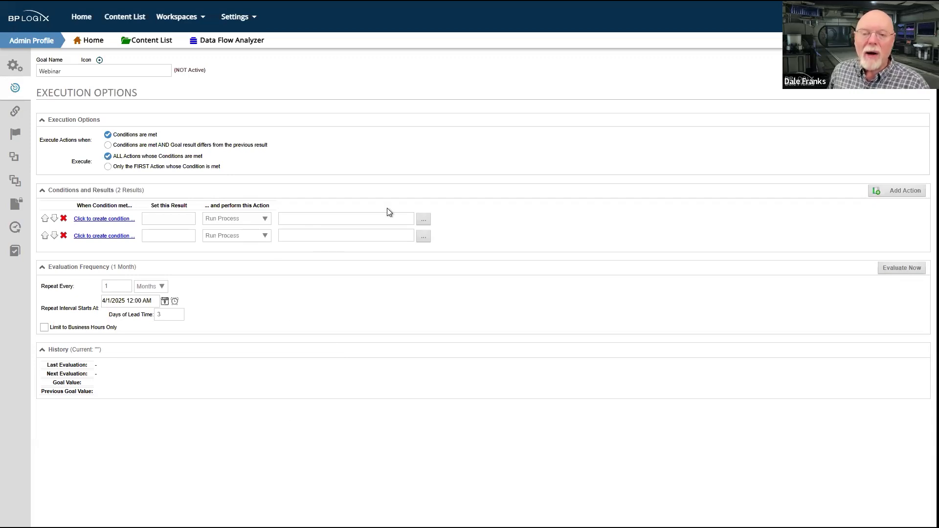
Save the Webinar goal and return to its folder
mouse_move(882, 69)
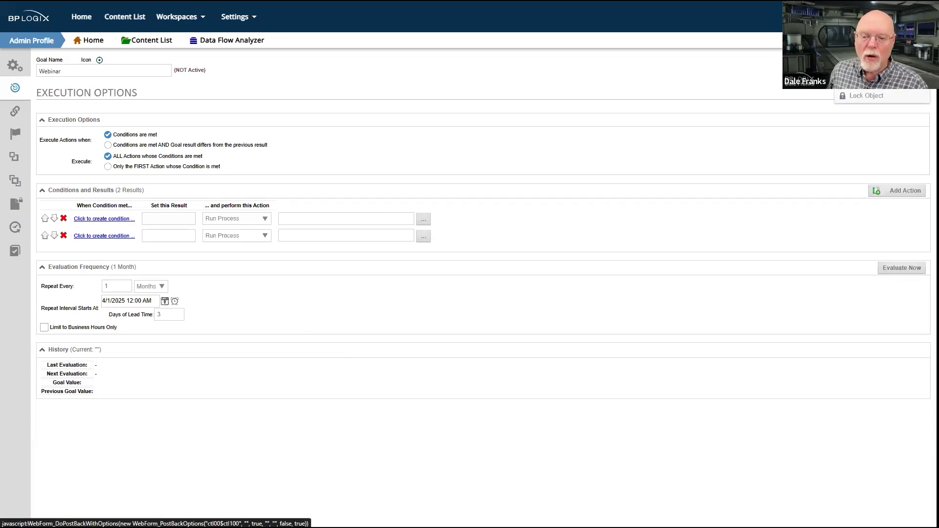
click(883, 68)
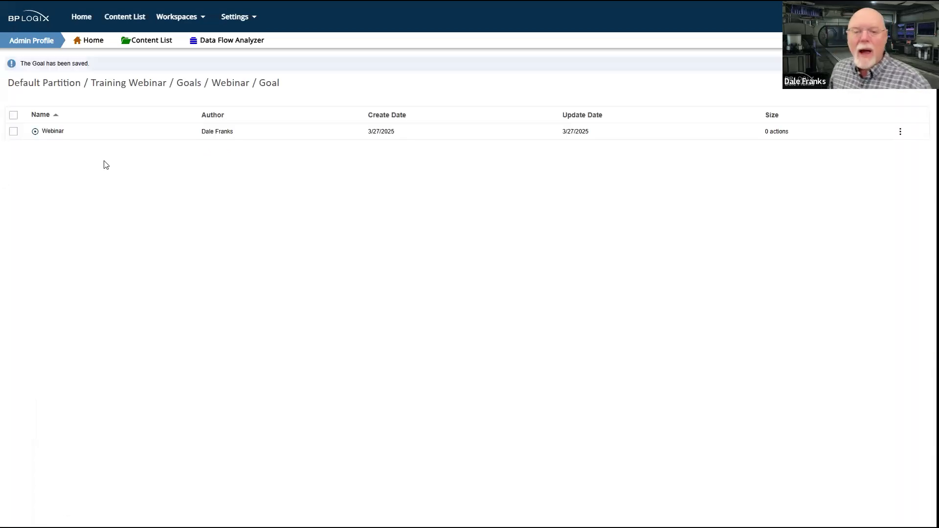
Pin the Content List open and display the Data folder under Training Webinar's Goals
click(126, 20)
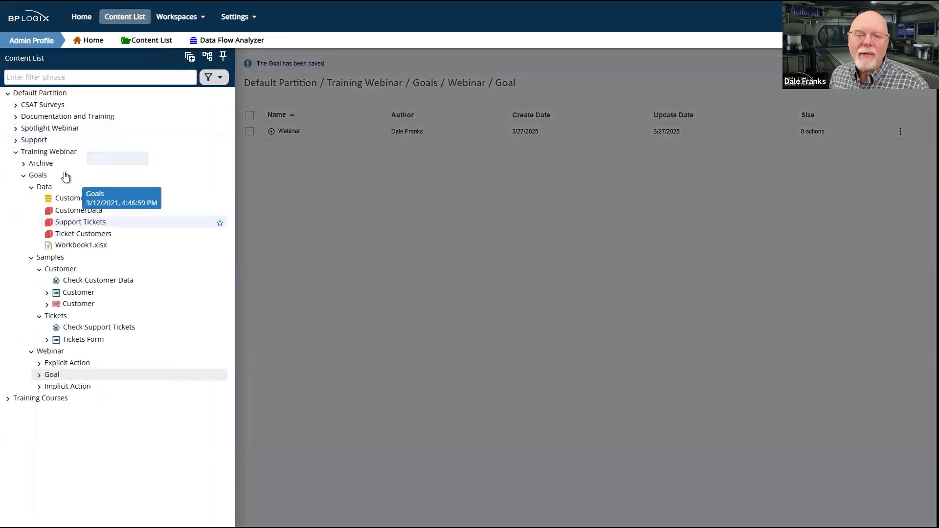
click(223, 58)
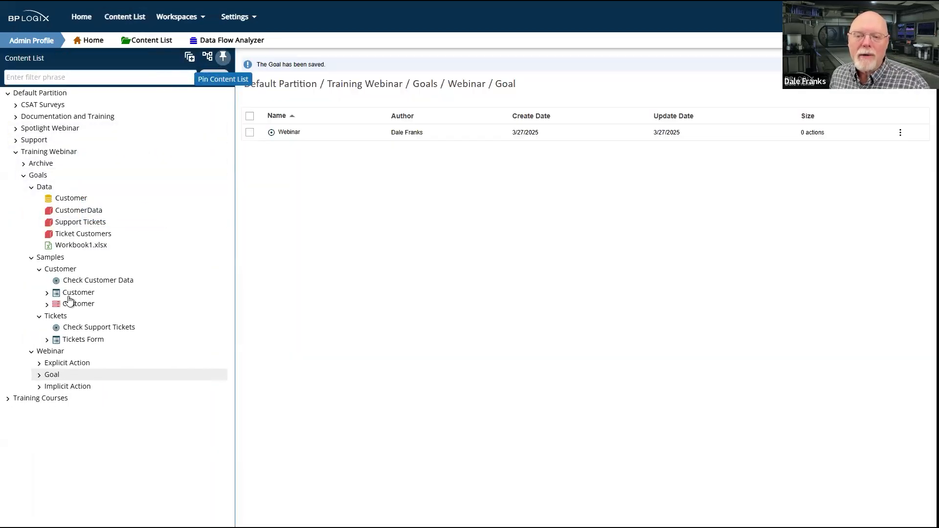
click(44, 188)
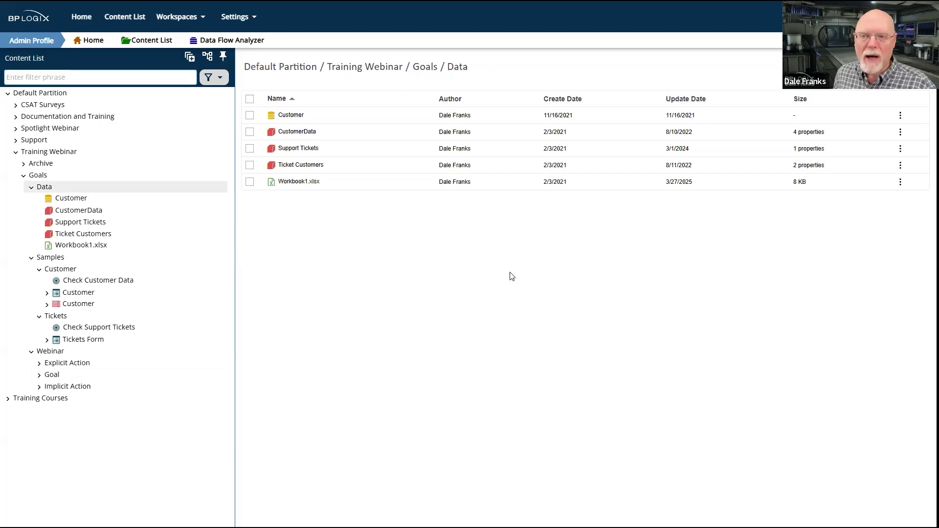
Switch to Workbook1.xlsx in Excel, examine the NewCust and TicketInProgress columns of the TngCust sheet, and return to BP Logix
key(alt+Tab)
key(alt+Tab)
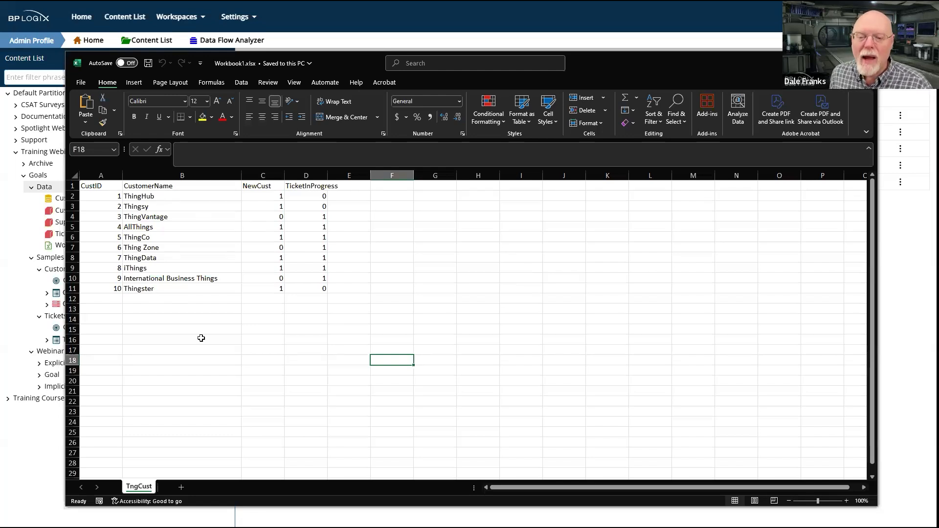
click(266, 175)
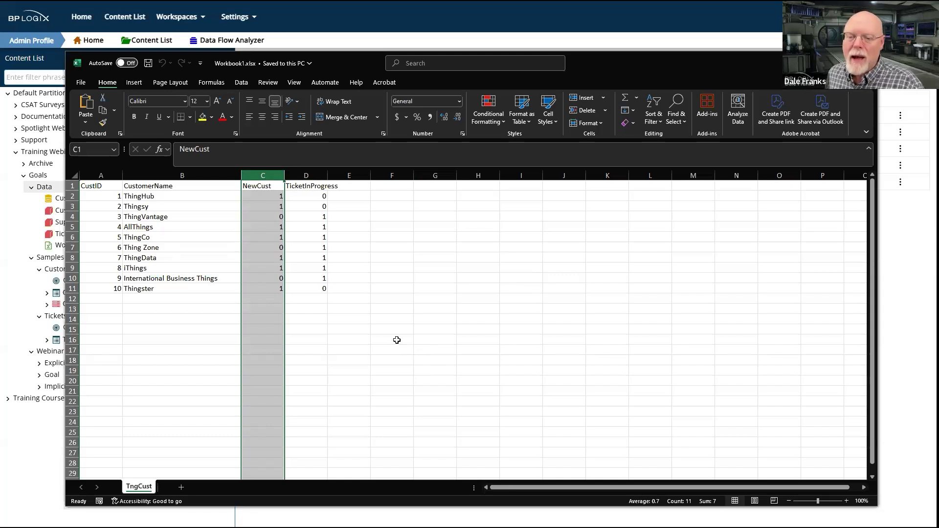
key(Right)
key(ctrl+space)
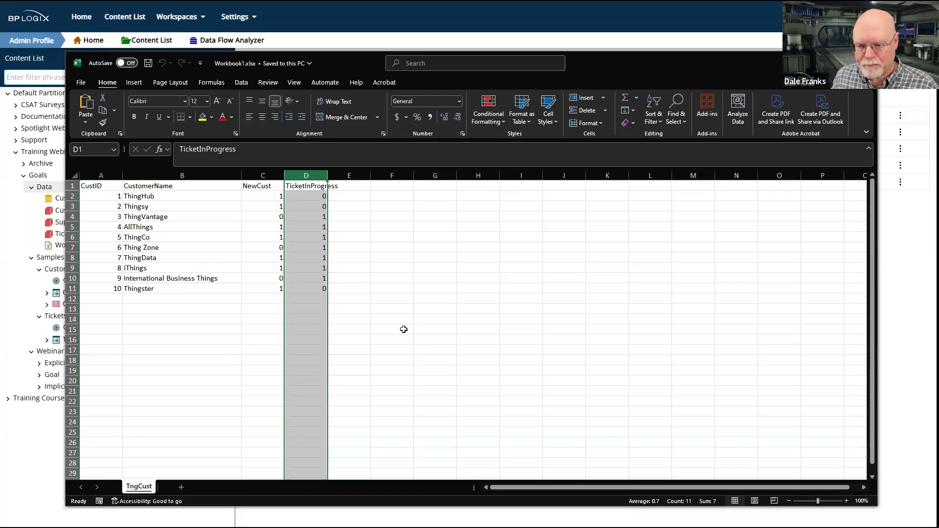
click(383, 287)
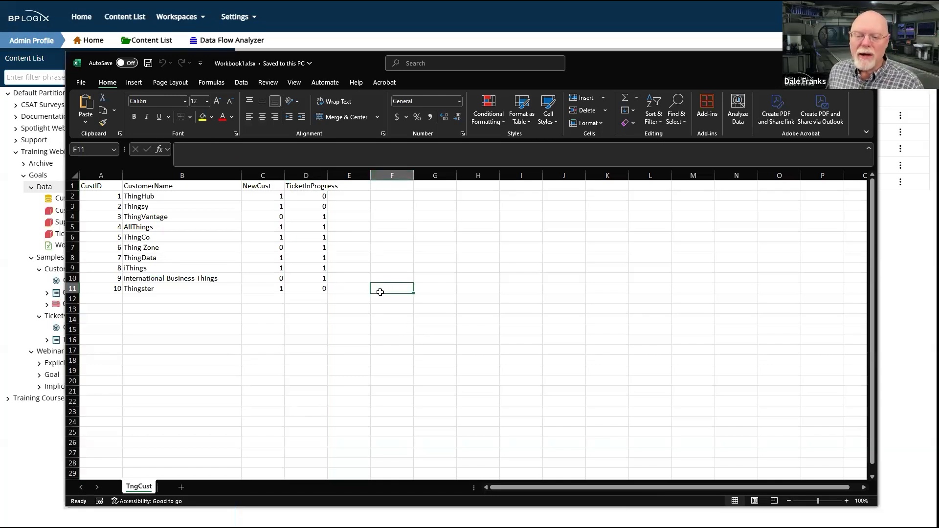
drag(272, 196, 284, 289)
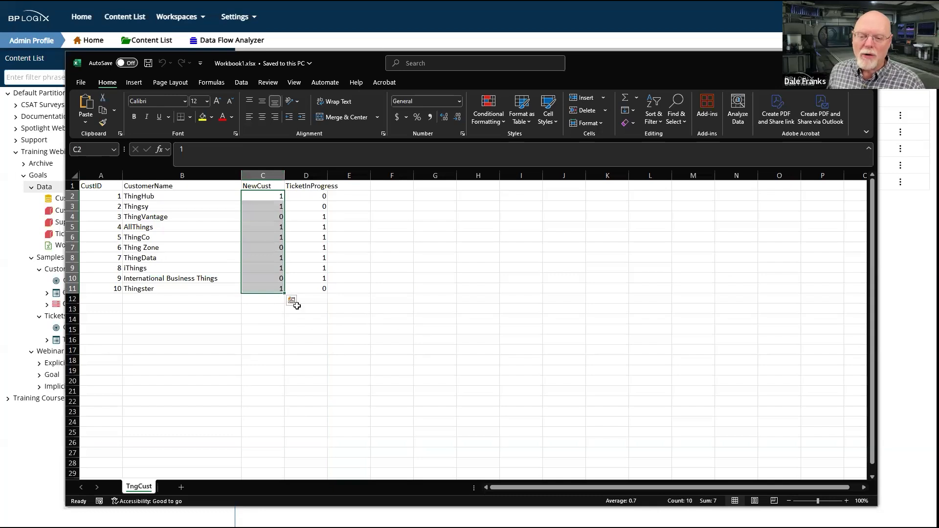
click(306, 319)
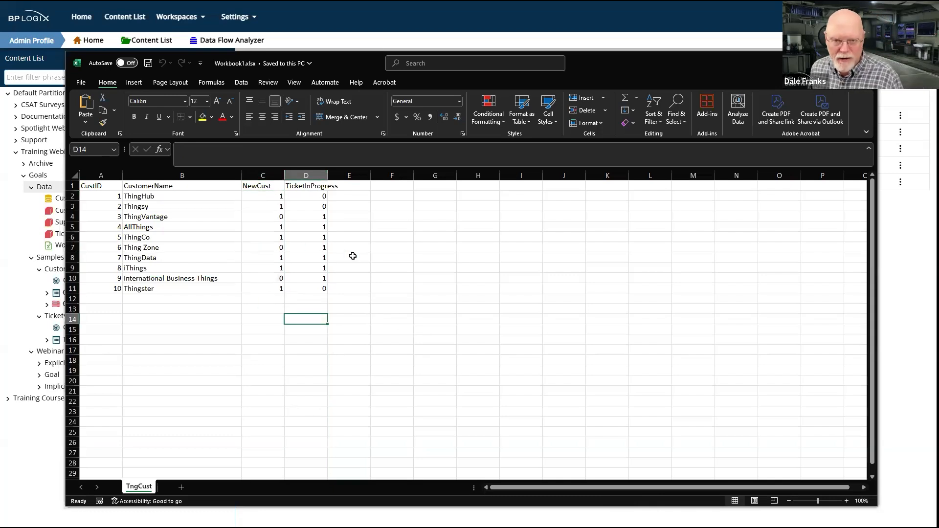
drag(308, 194, 313, 289)
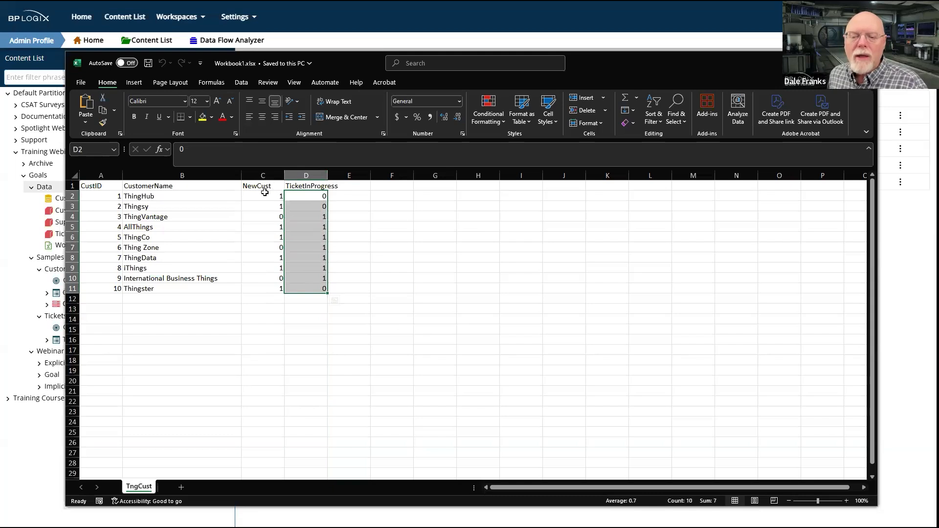
drag(264, 196, 264, 289)
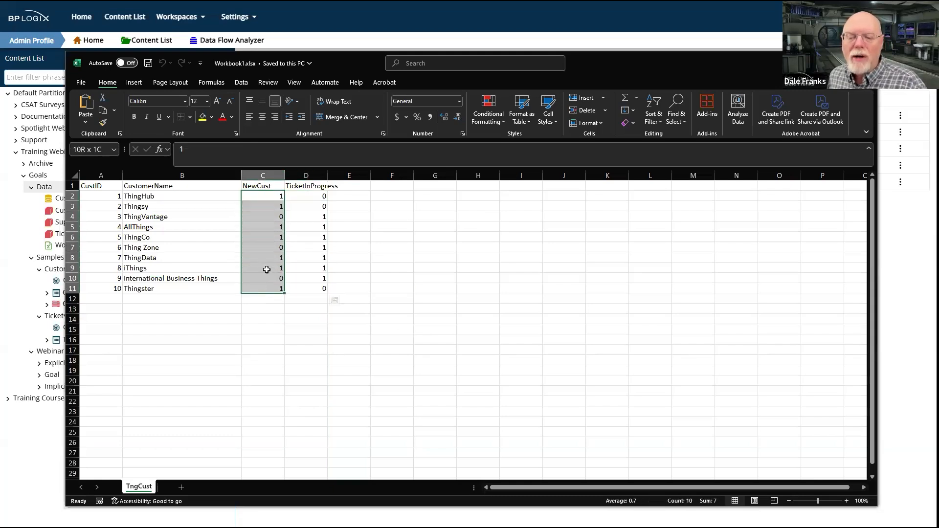
drag(310, 190, 310, 285)
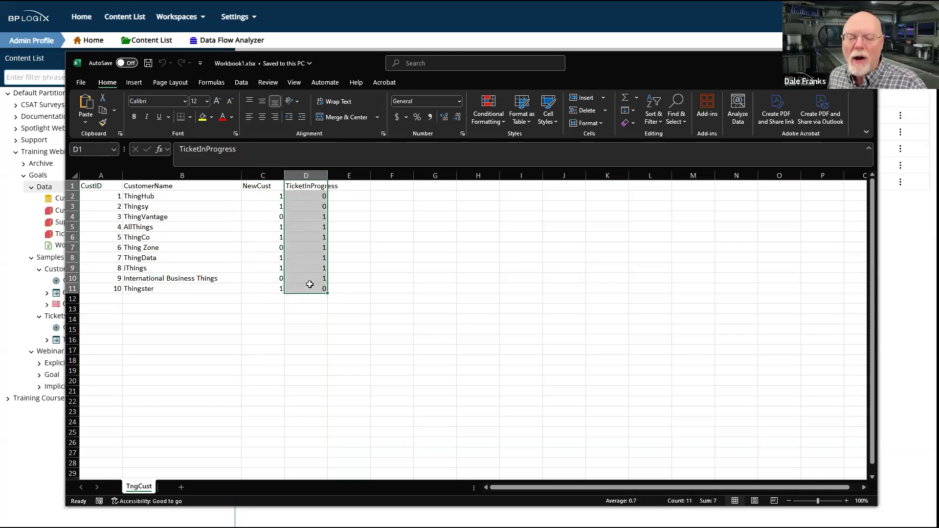
drag(262, 177, 303, 230)
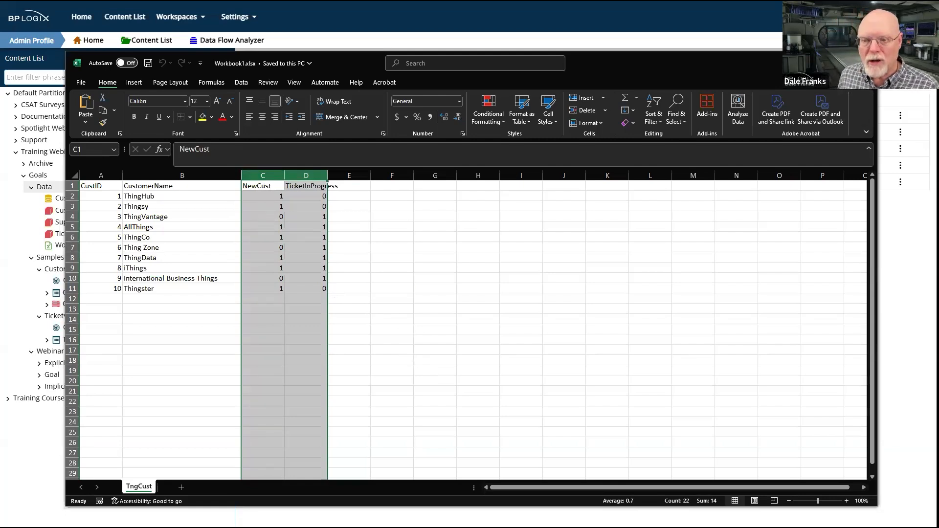
click(866, 63)
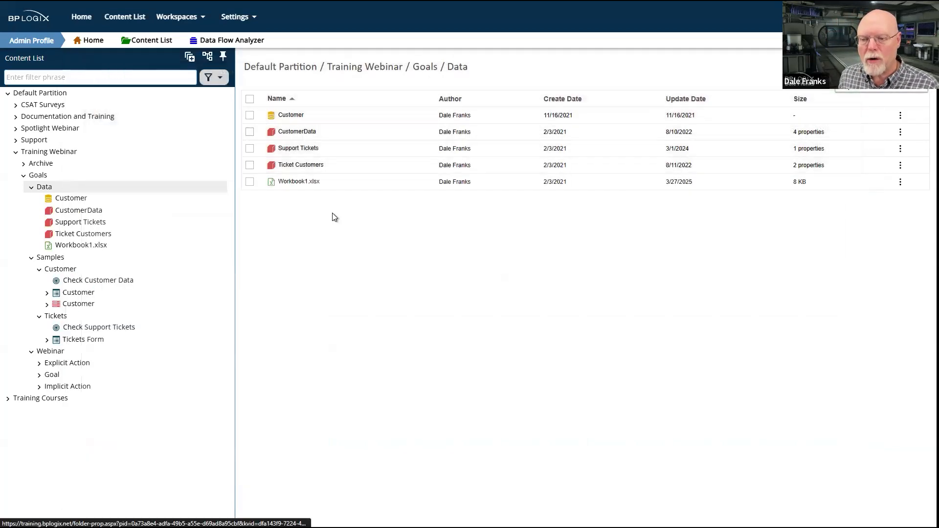
Open the CustomerData business value's configuration, test its SQL query for new customers, and examine the NewCustomers property
click(296, 133)
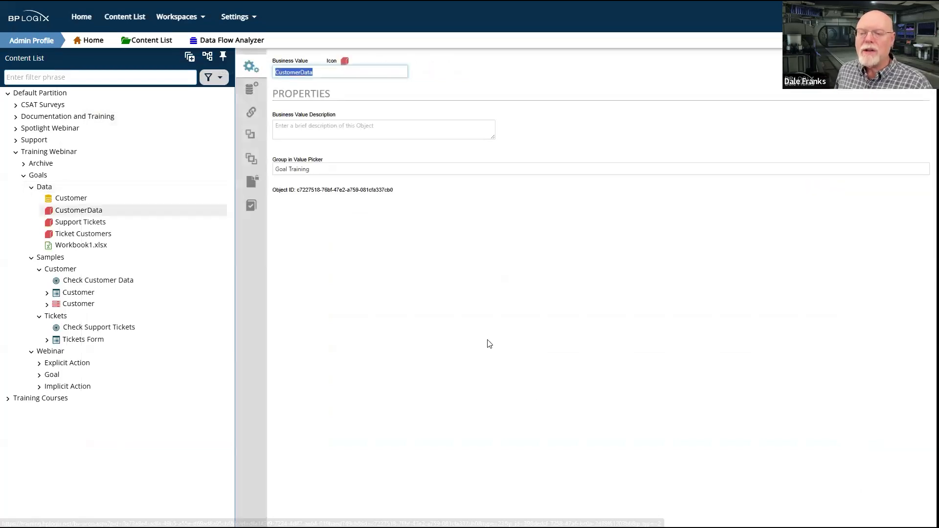
click(252, 89)
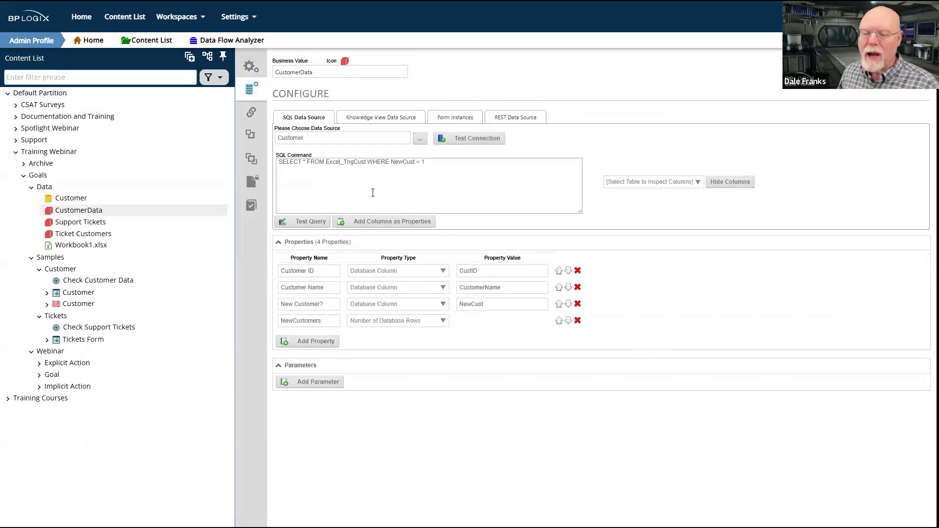
drag(433, 167, 392, 165)
click(303, 222)
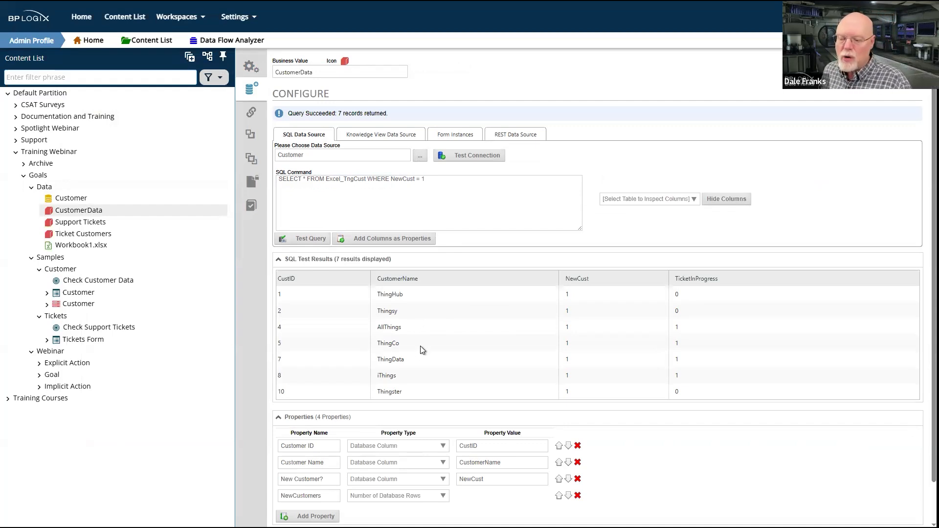
scroll(420, 345, down, 1)
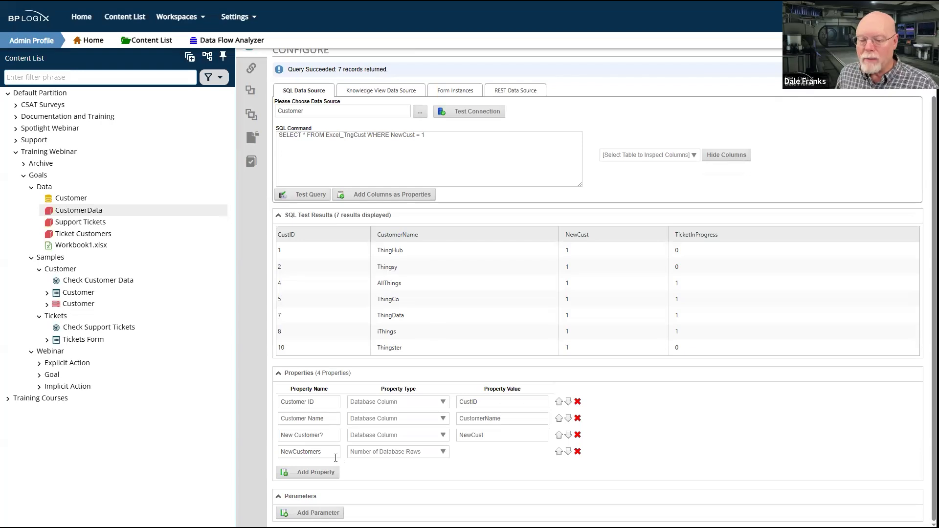
double_click(322, 451)
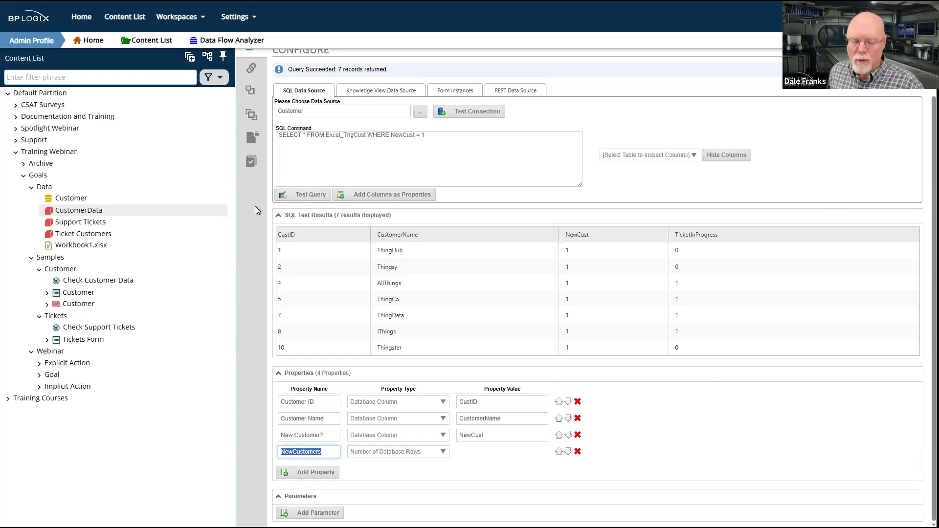
Open the Support Tickets business value and test its SQL query for tickets in progress
click(73, 223)
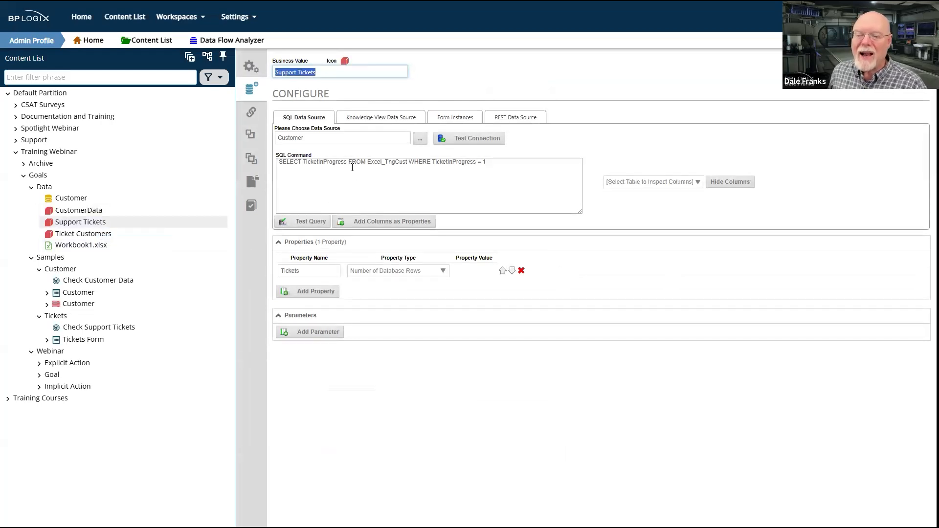
click(308, 224)
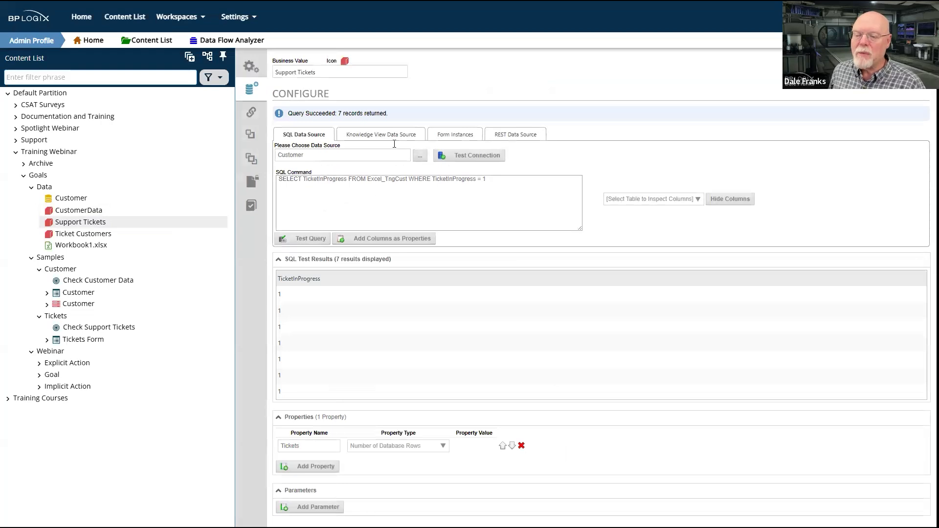
Test the Ticket Customers business value's SQL query and compare it with the Support Tickets query by testing that one again
drag(488, 179, 437, 180)
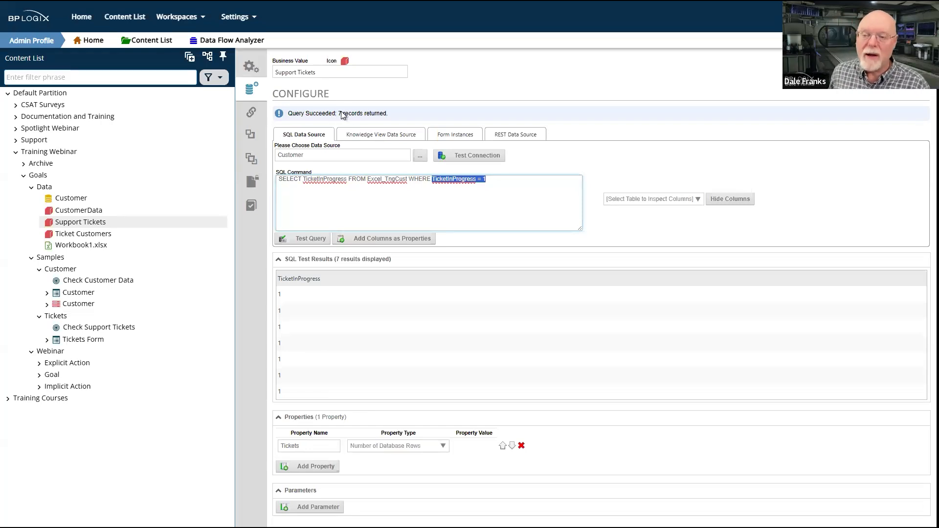
click(96, 239)
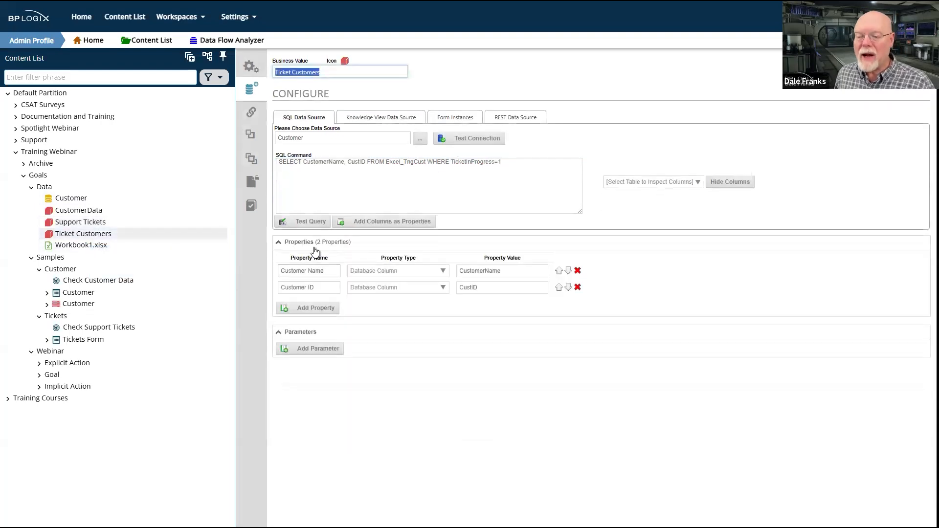
click(313, 226)
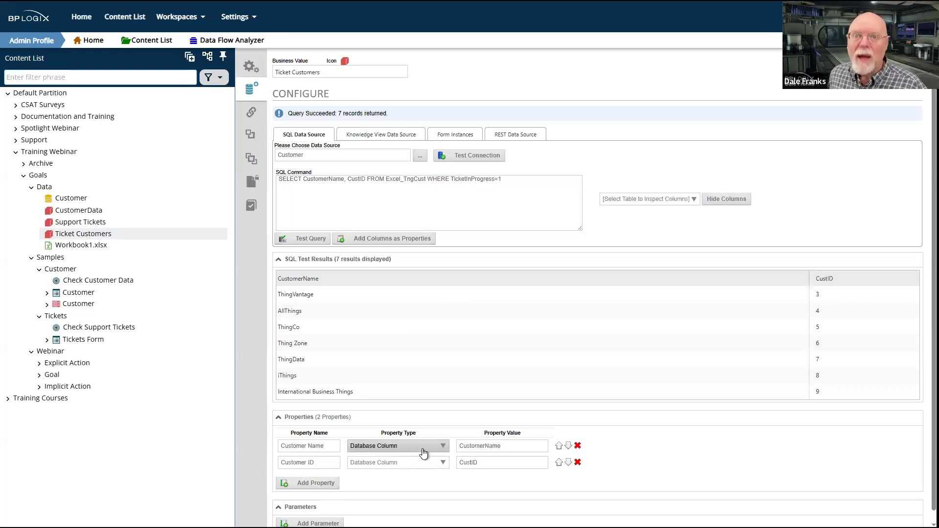
click(96, 226)
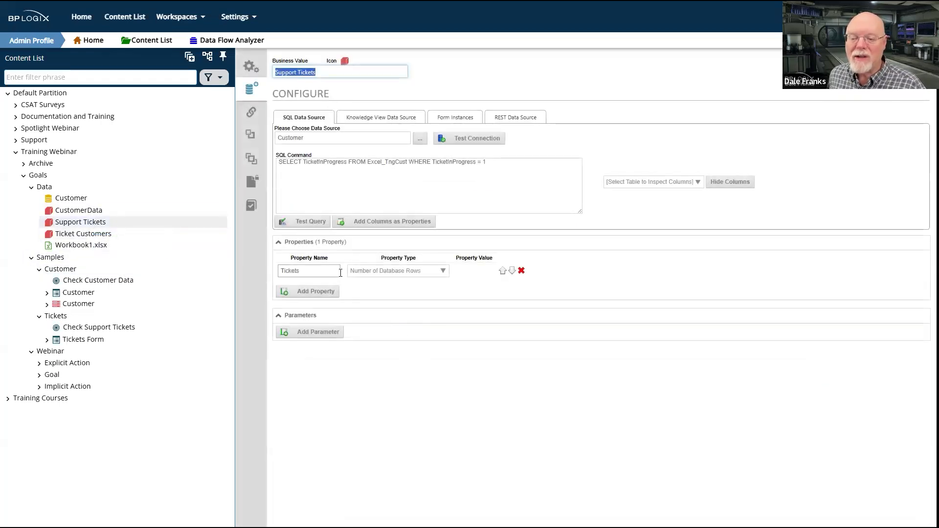
click(310, 222)
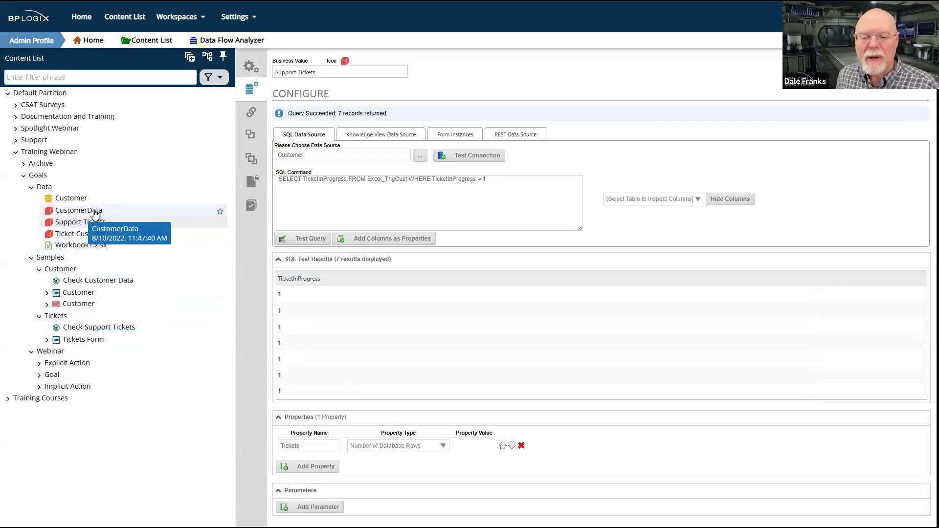
Open the Check Customer Data goal and examine its available action types and the CustomerData.NewCustomers > 0 condition without changing them
click(86, 283)
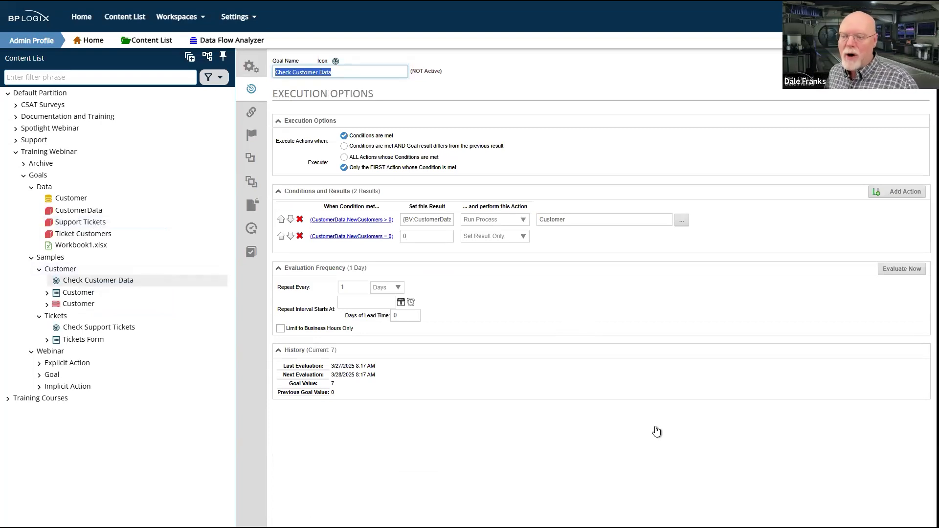
click(522, 224)
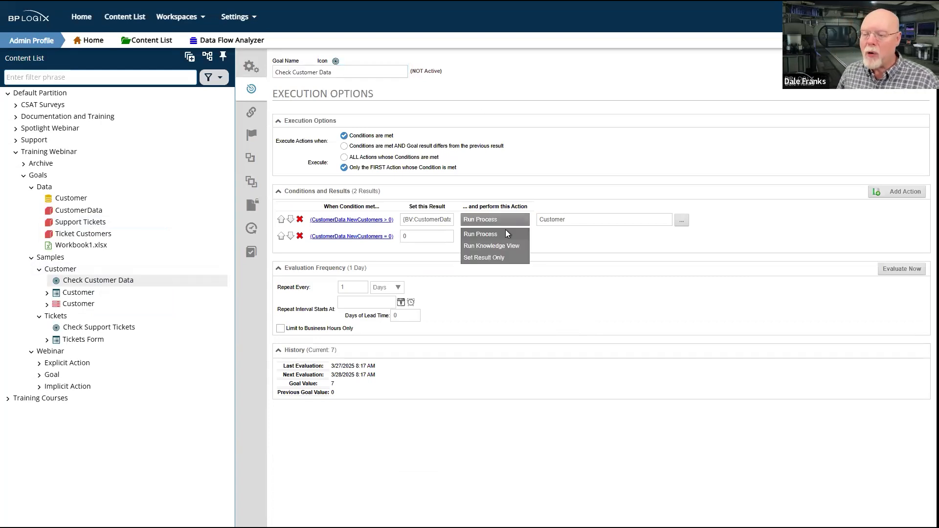
click(600, 245)
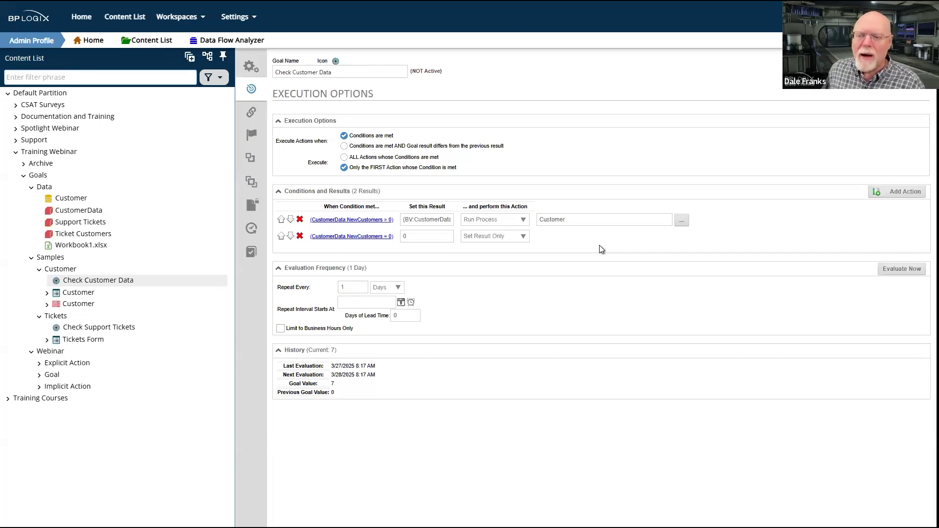
click(370, 221)
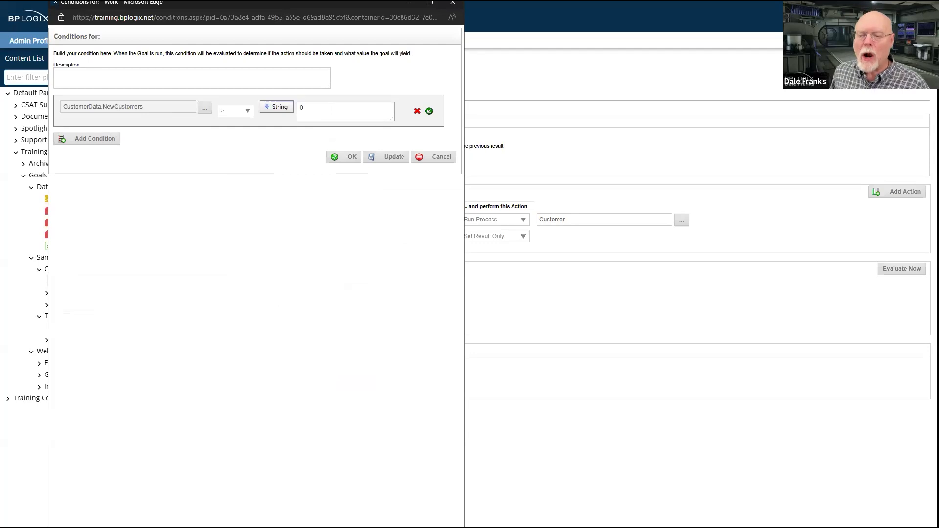
click(453, 3)
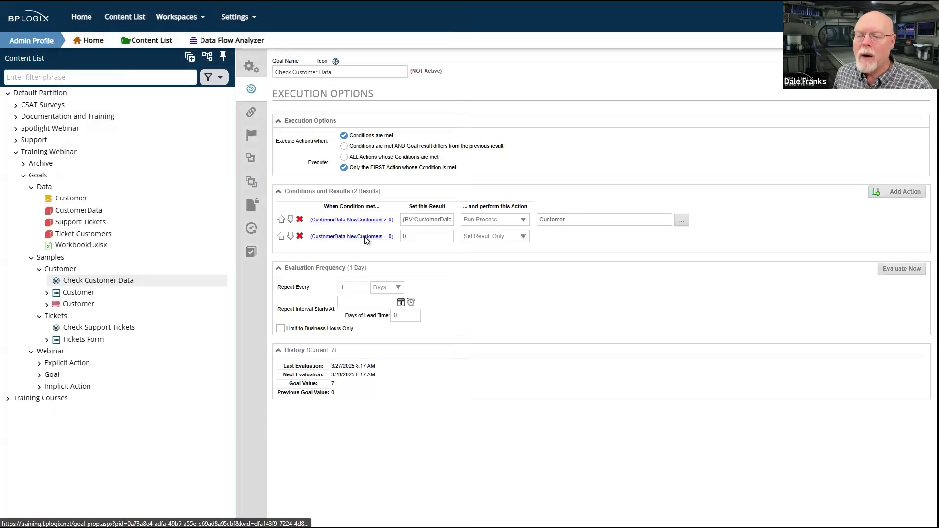
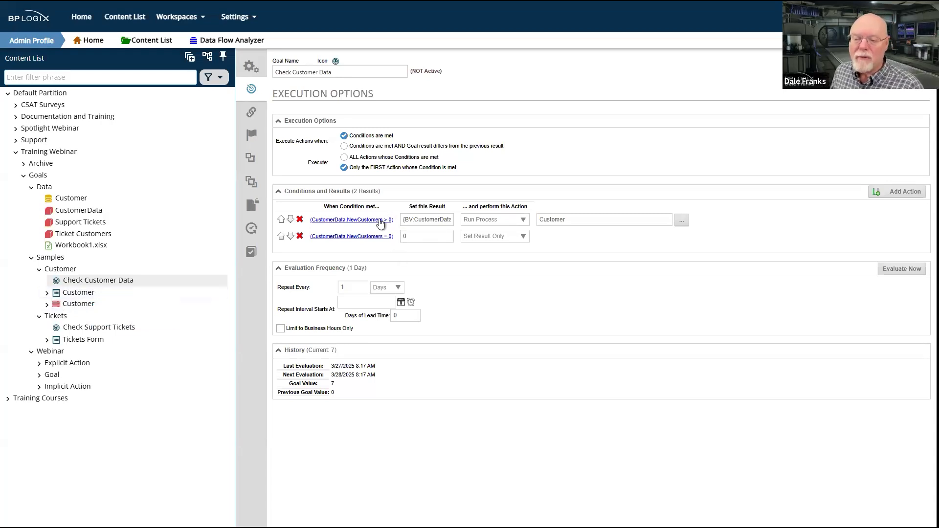
Select and copy the result expression set by the CustomerData.NewCustomers > 0 condition
drag(438, 219, 465, 219)
key(ctrl+c)
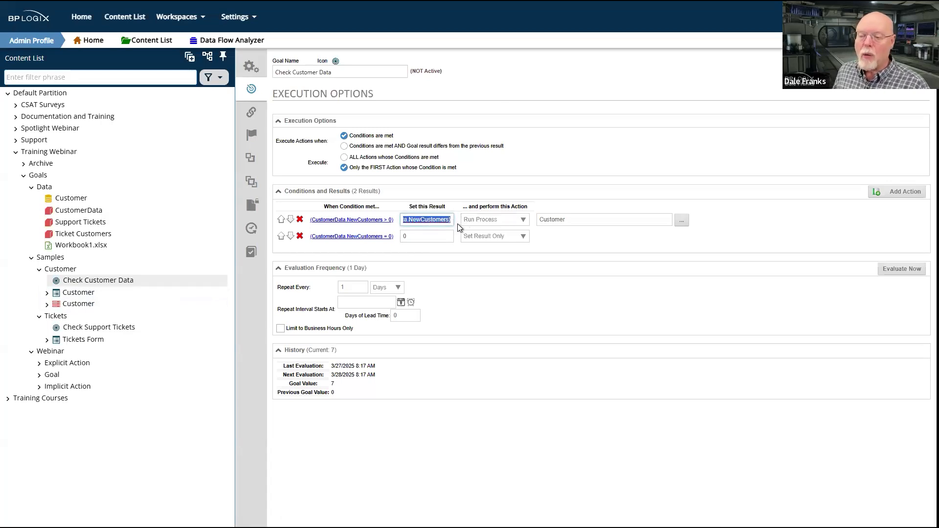
click(450, 220)
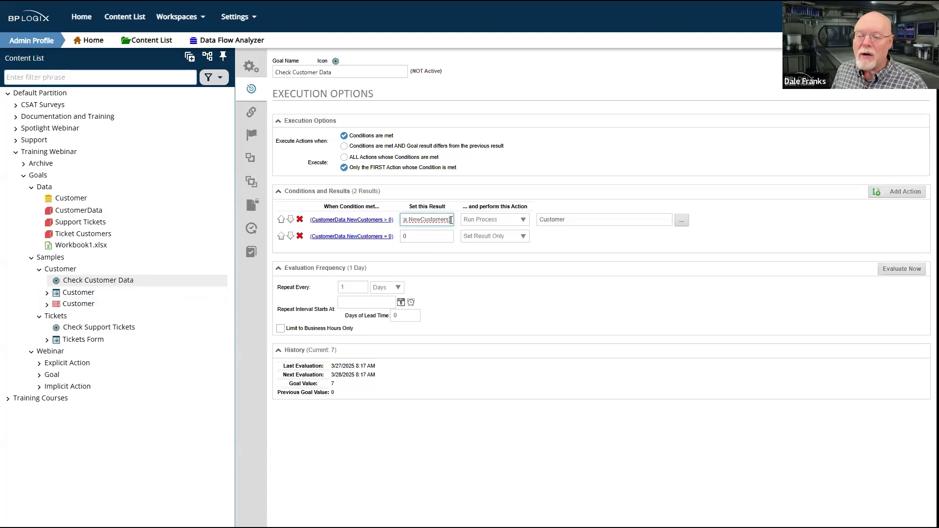
mouse_move(449, 218)
mouse_down()
mouse_move(413, 223)
mouse_move(448, 223)
mouse_up()
drag(392, 220, 392, 222)
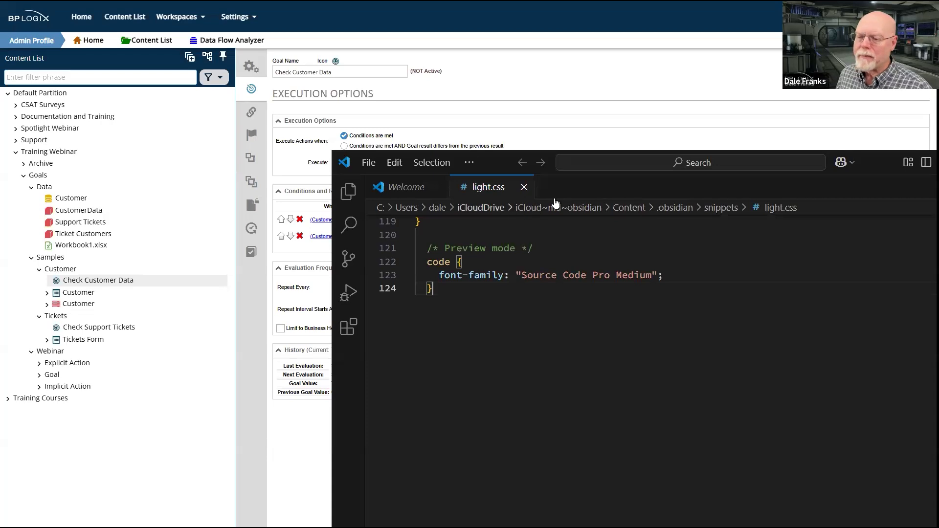
Switch to Visual Studio Code, close the light.css and Welcome files, and paste {BV:CustomerData.NewCustomers} into a new text file
click(524, 188)
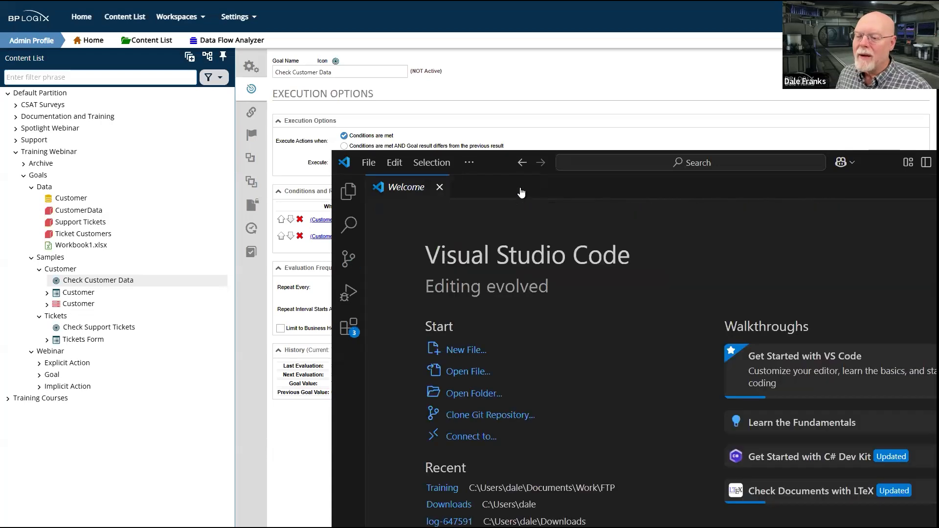
click(439, 187)
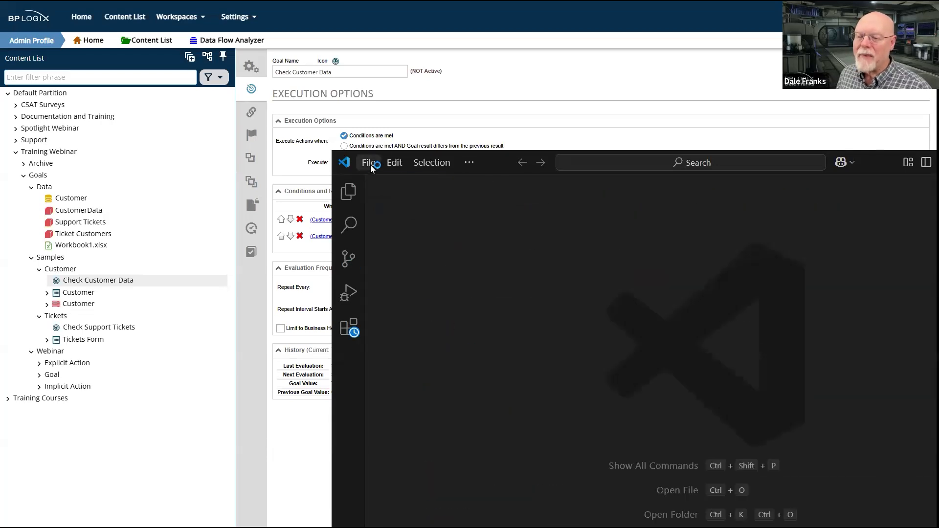
click(371, 165)
click(409, 190)
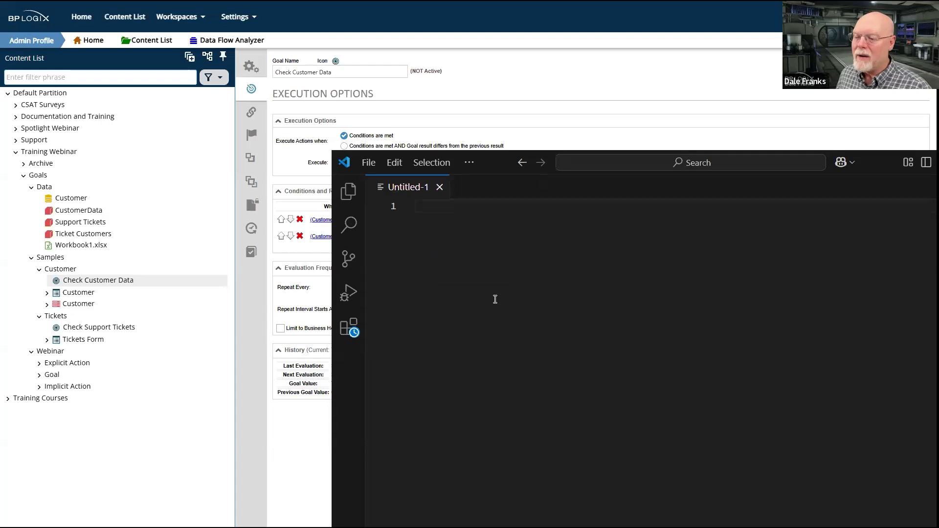
key(ctrl+v)
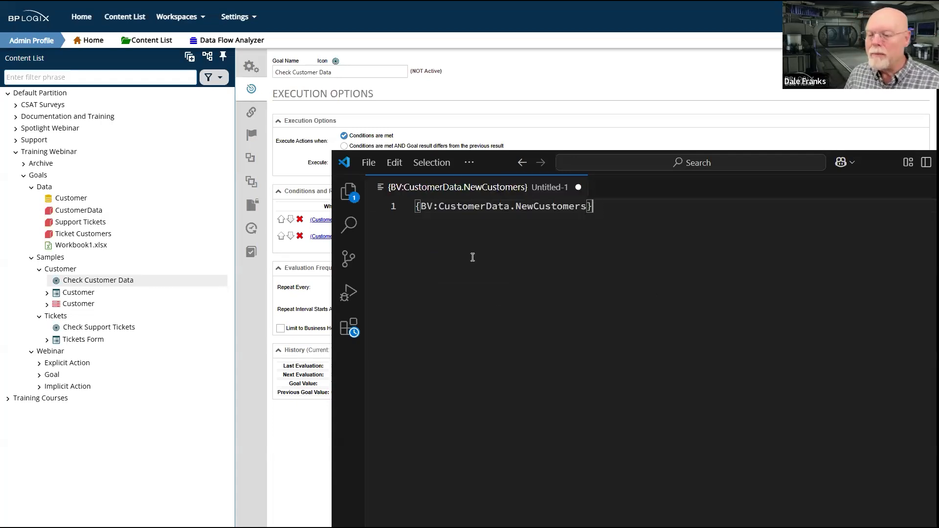
Examine the CustomerData and NewCustomers parts of the pasted expression, and return to the goal in the browser
double_click(479, 206)
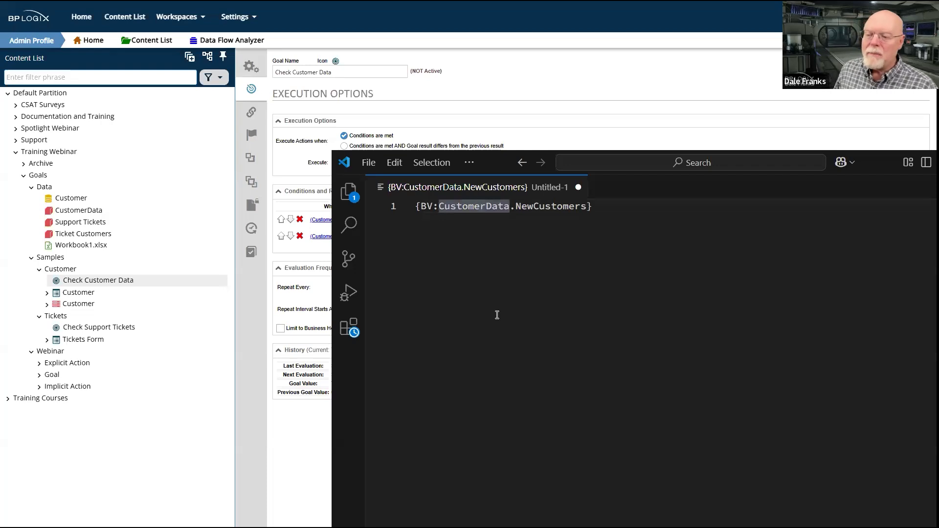
double_click(556, 207)
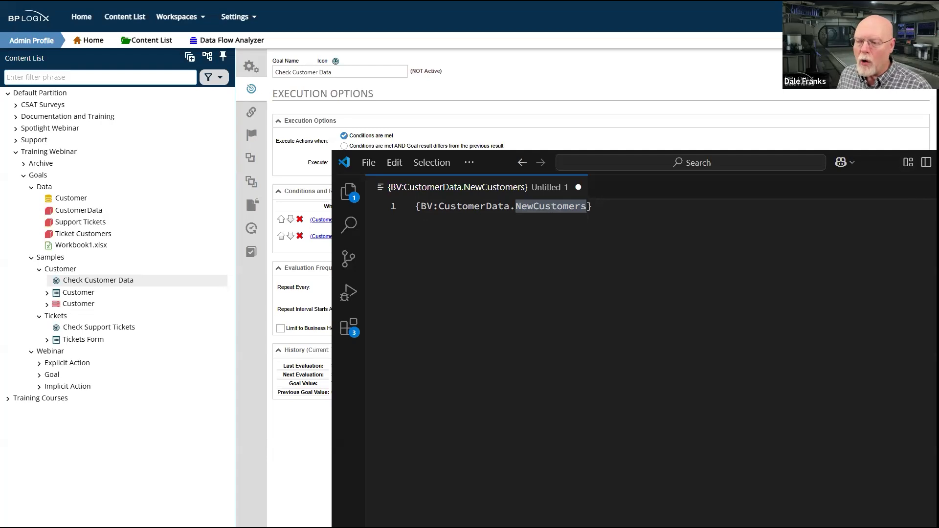
key(alt+Tab)
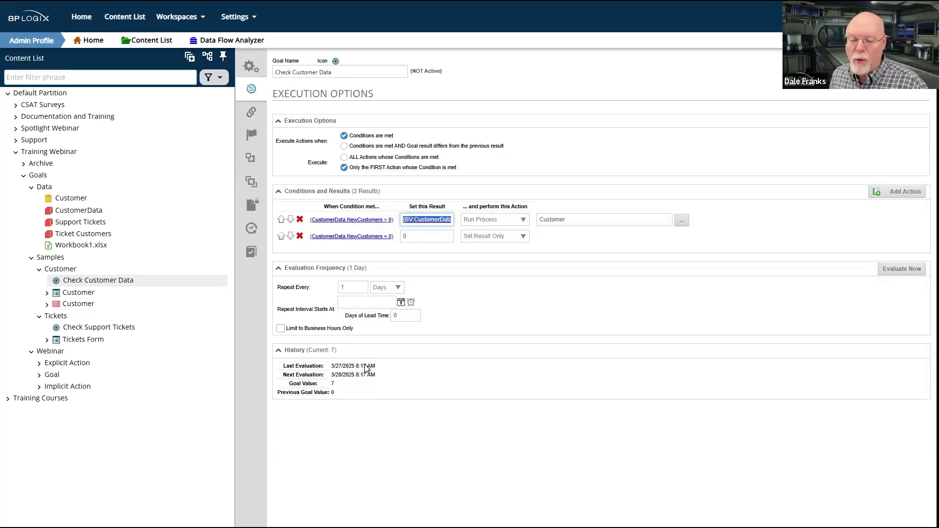
Compare the goal's current and previous values in the history with the result expressions set by its two conditions
click(336, 387)
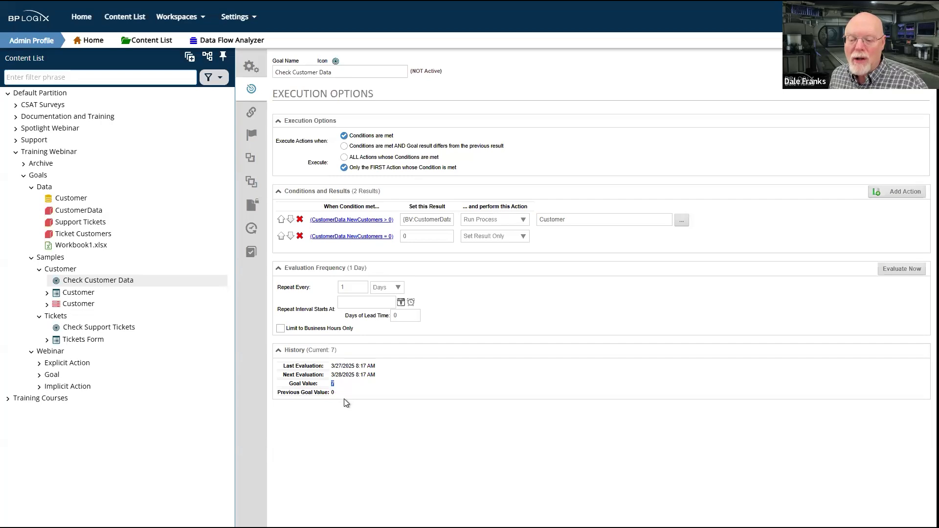
double_click(333, 392)
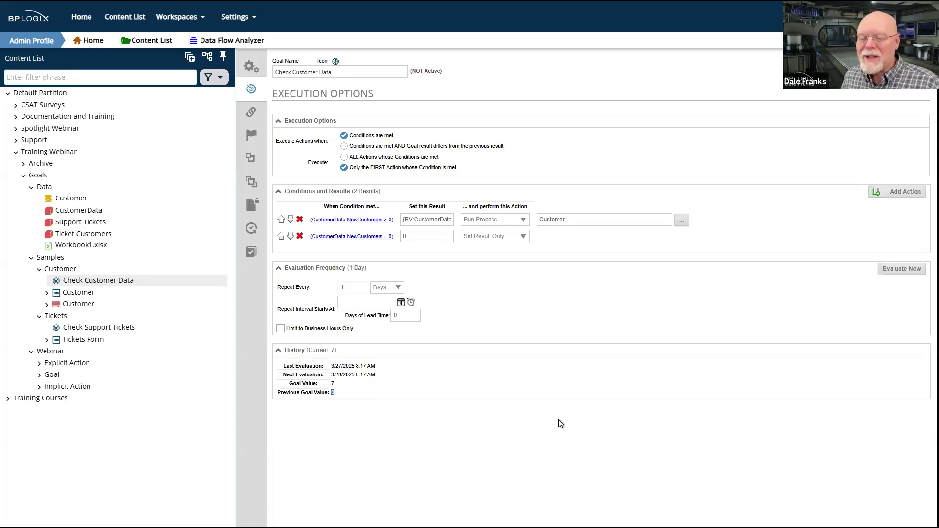
click(395, 416)
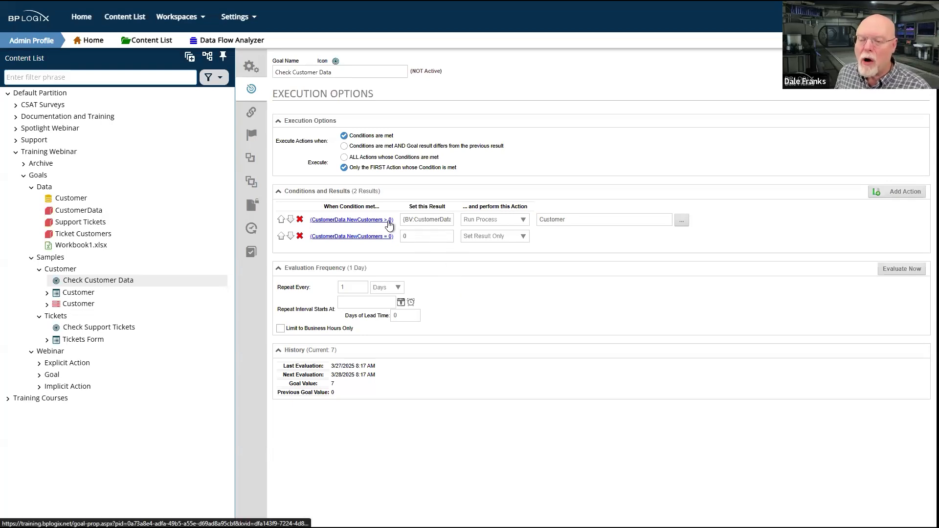
double_click(425, 220)
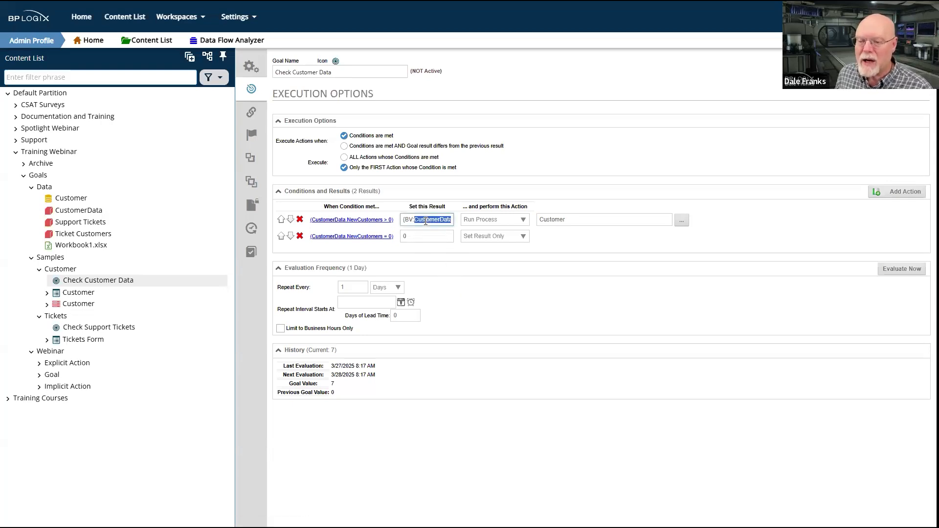
drag(337, 385, 331, 384)
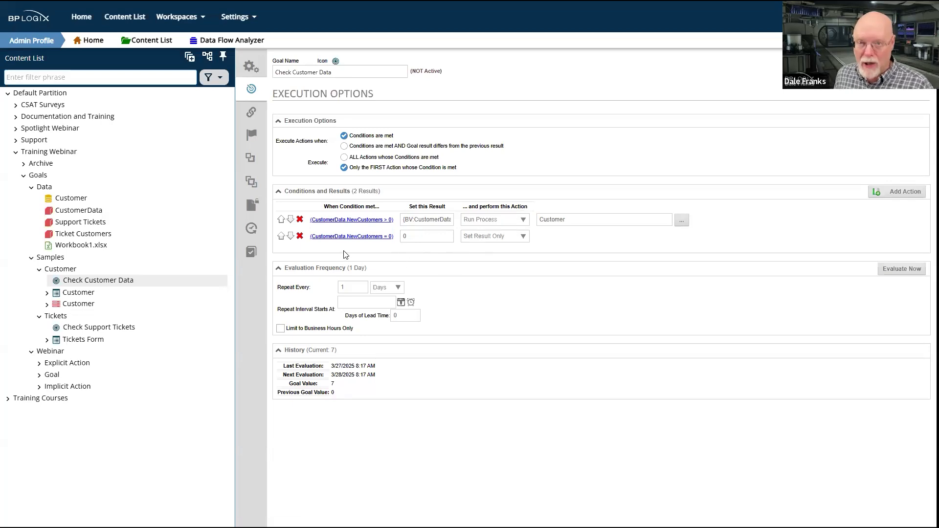
click(416, 238)
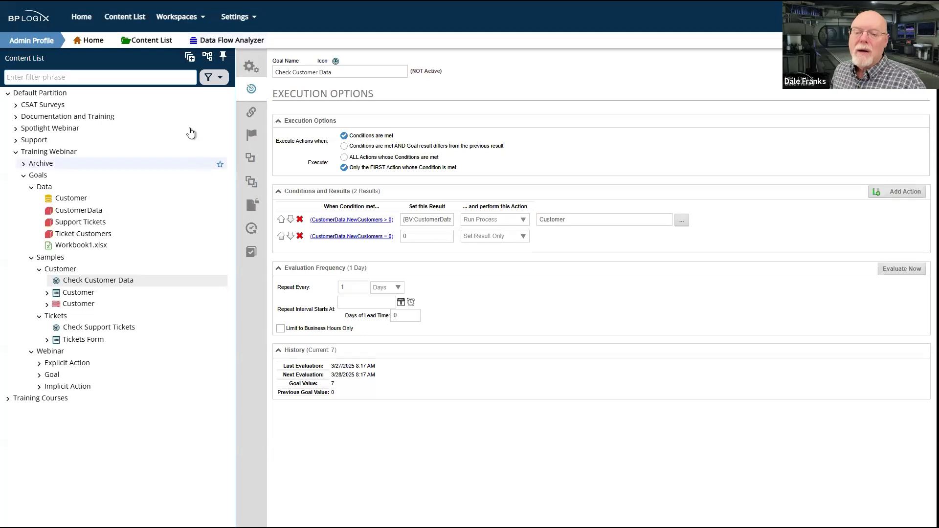
Switch to the User Profile workspace, reopen the Check Customer Data goal's execution options, and evaluate the goal immediately
click(199, 20)
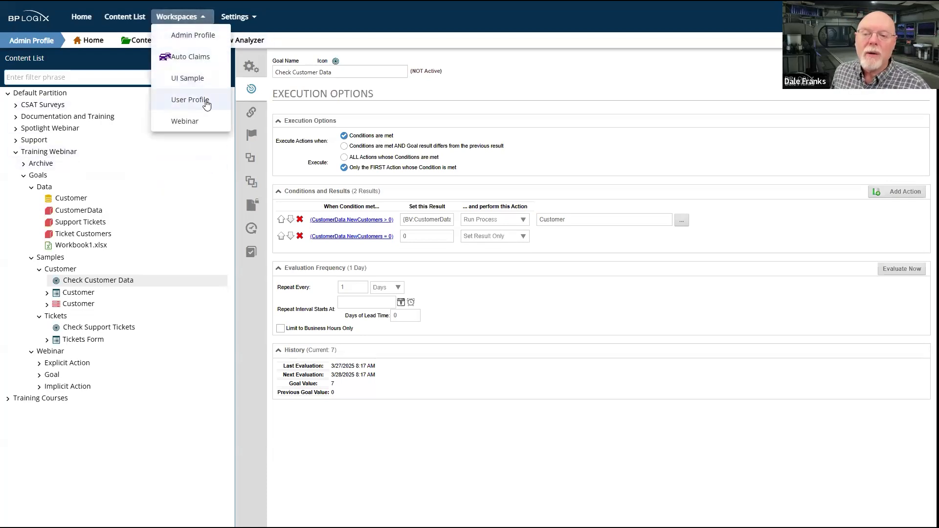
click(205, 100)
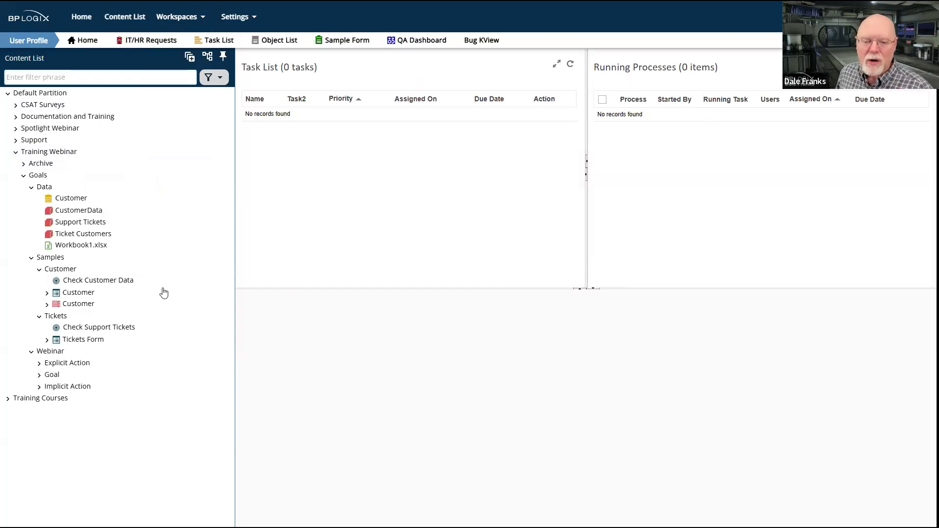
click(76, 283)
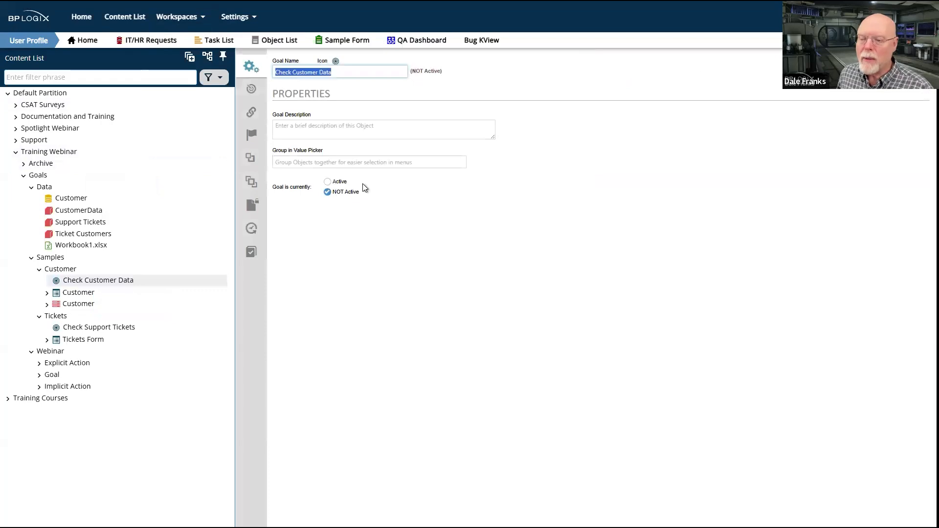
click(252, 92)
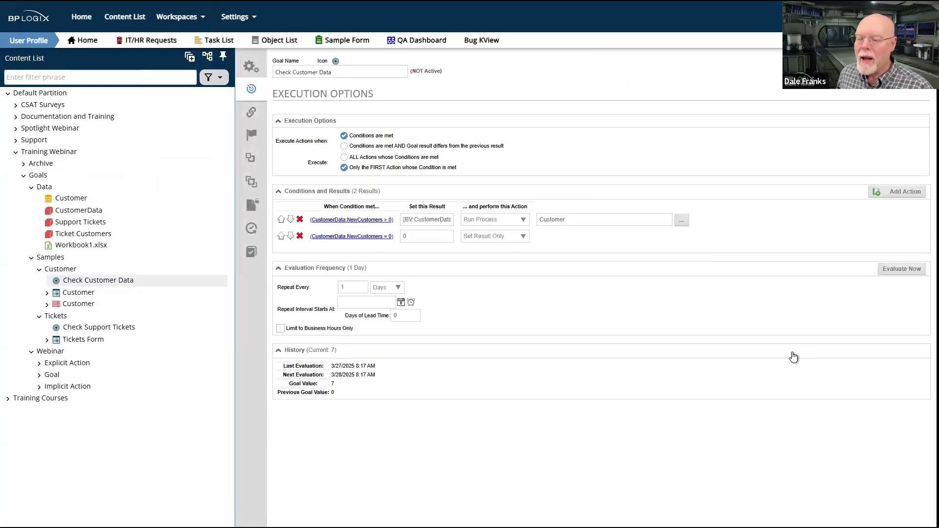
click(898, 269)
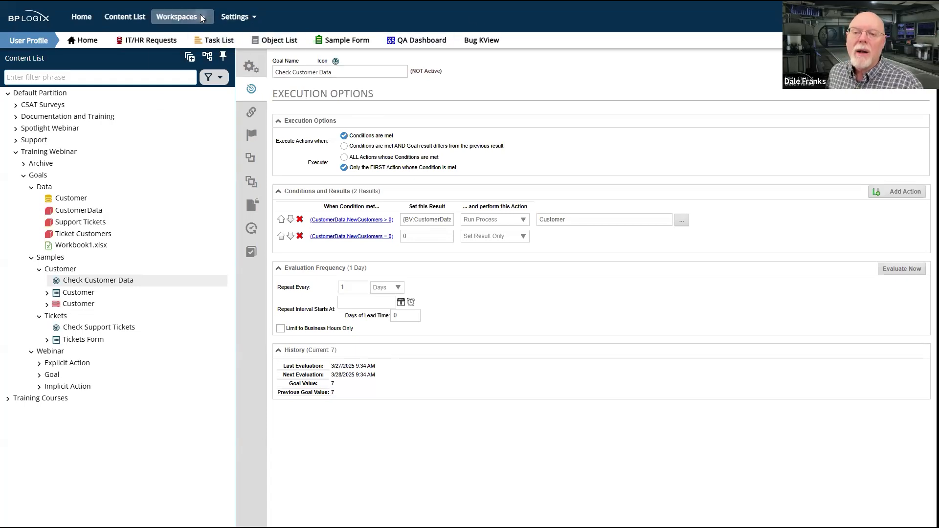
Reload the User Profile workspace and open the Customer task submitted on 3/27/2025 9:34 AM
click(179, 17)
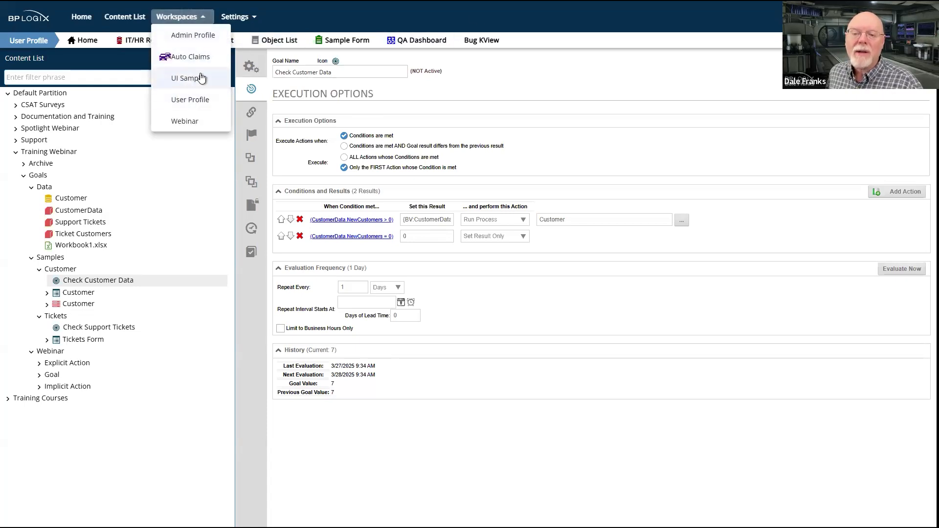
click(198, 107)
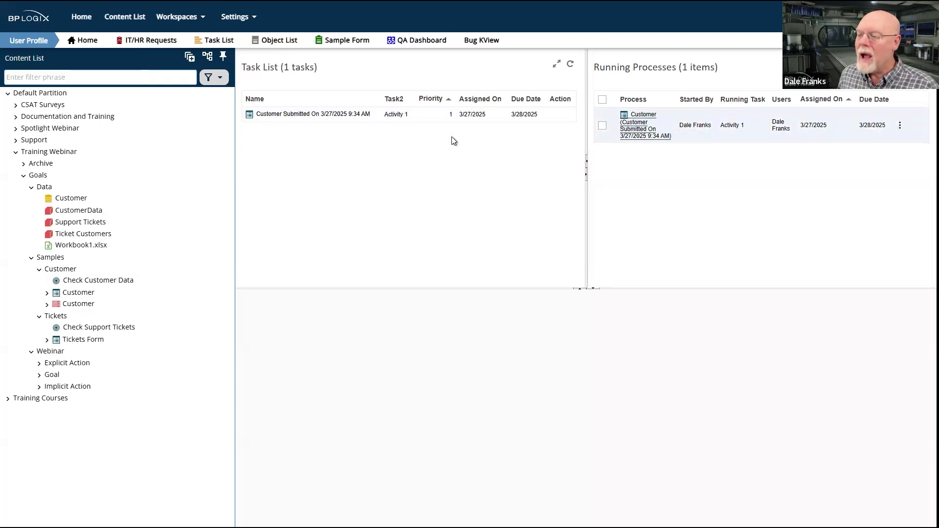
click(297, 114)
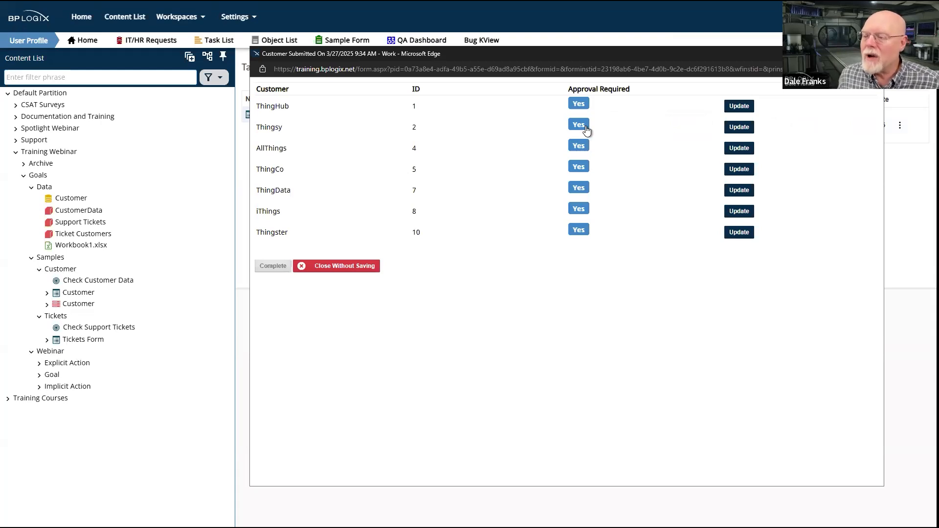
Set Approval Required to No for ThingHub, Thingsy, AllThings and ThingCo
click(581, 104)
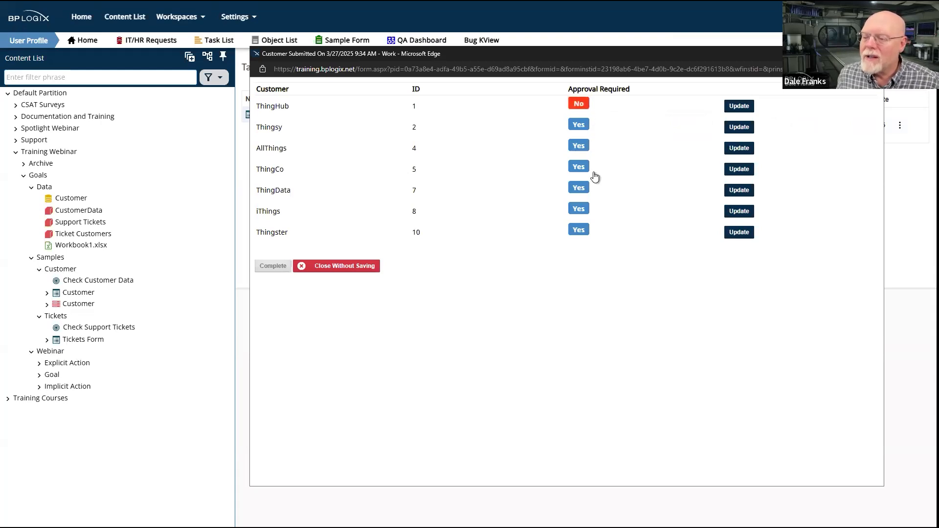
click(586, 127)
click(582, 146)
click(582, 167)
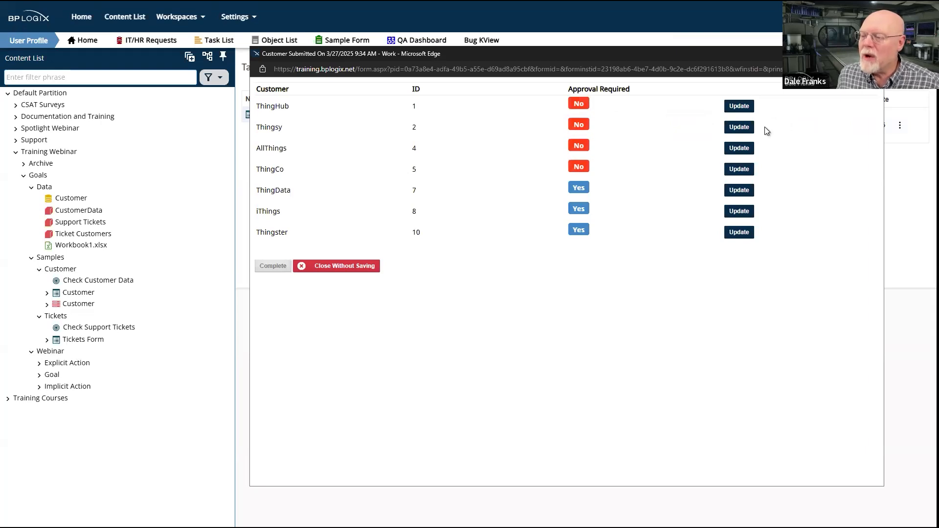
Update the customer records for ThingHub, Thingsy, AllThings and ThingCo, and close the task form
click(739, 106)
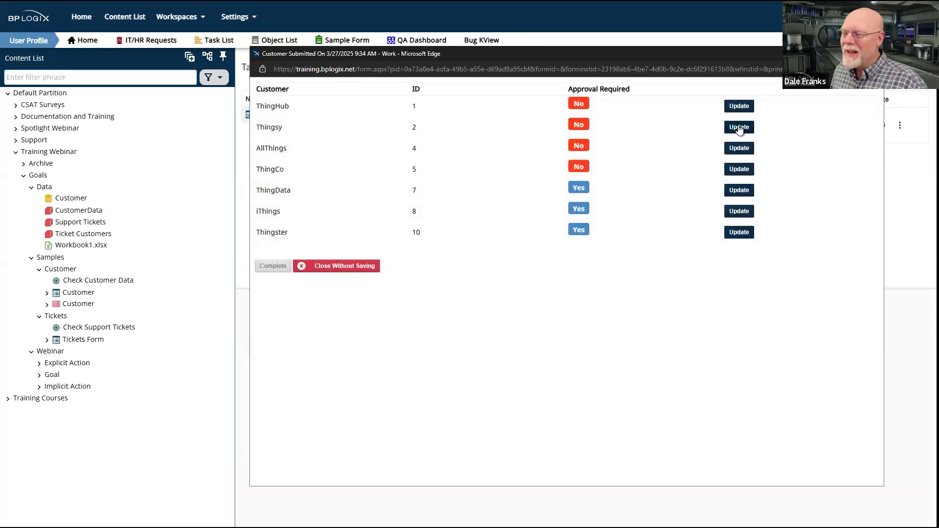
click(744, 148)
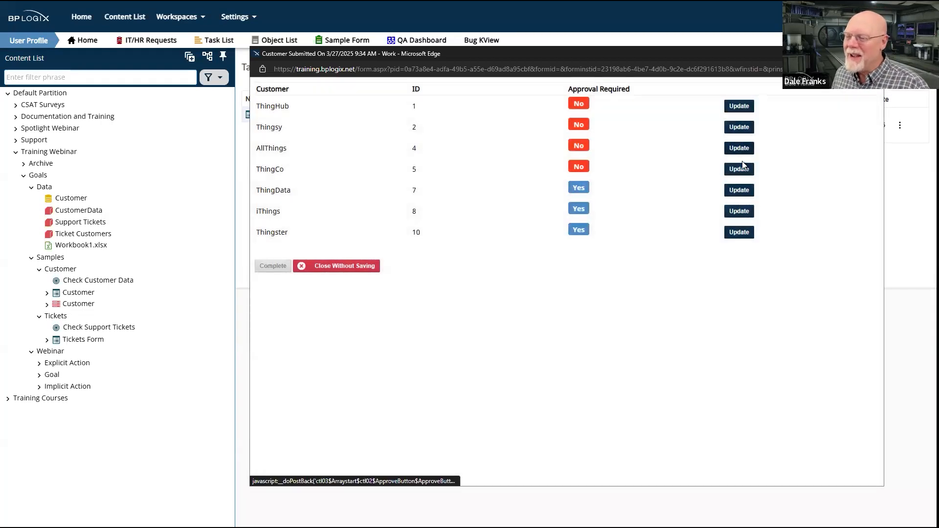
click(741, 169)
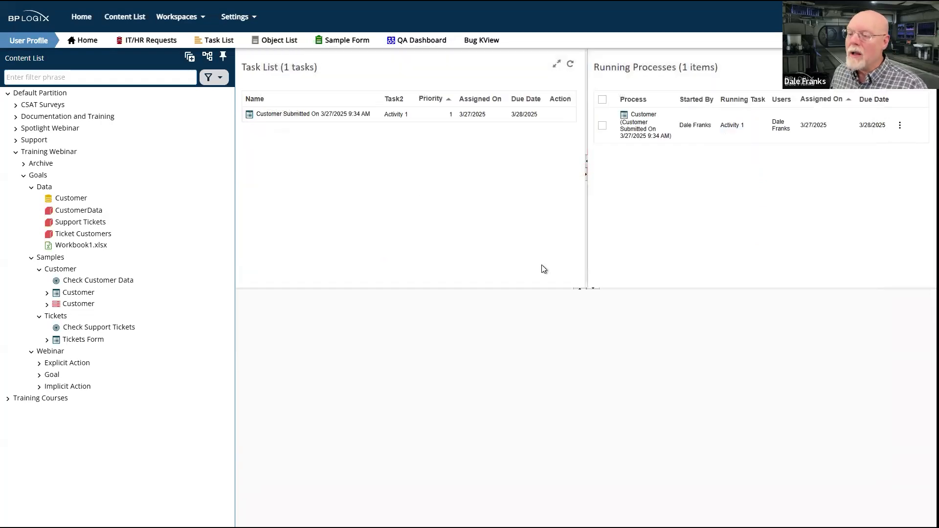
Cancel the running Customer process submitted on 3/27/2025 9:34 AM
click(301, 113)
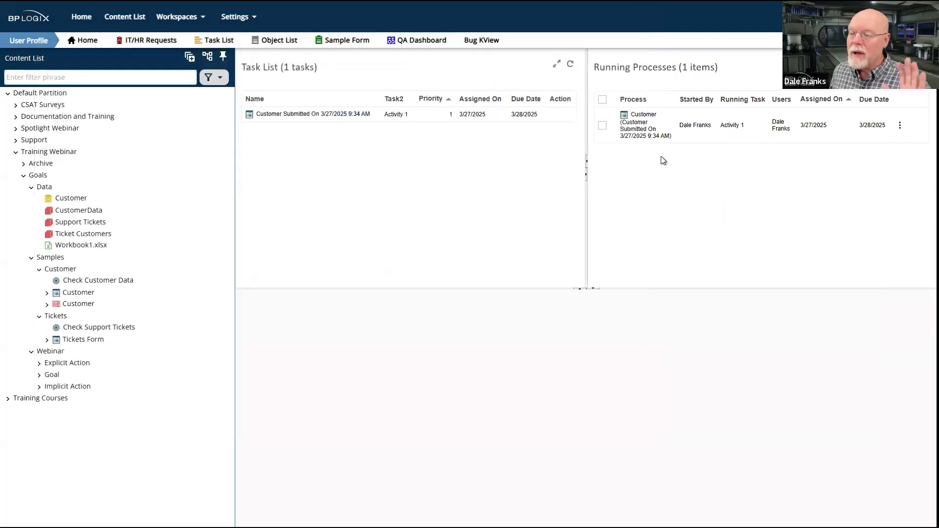
click(602, 99)
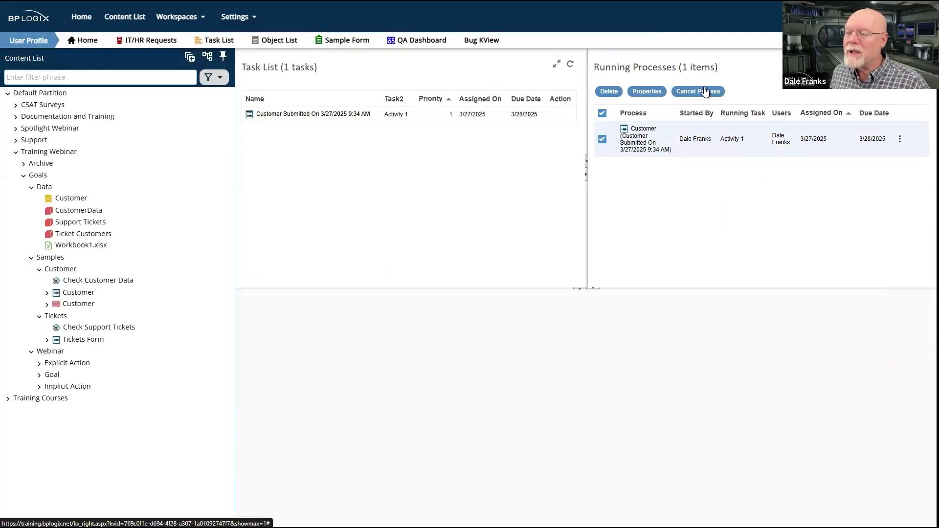
click(705, 91)
click(510, 29)
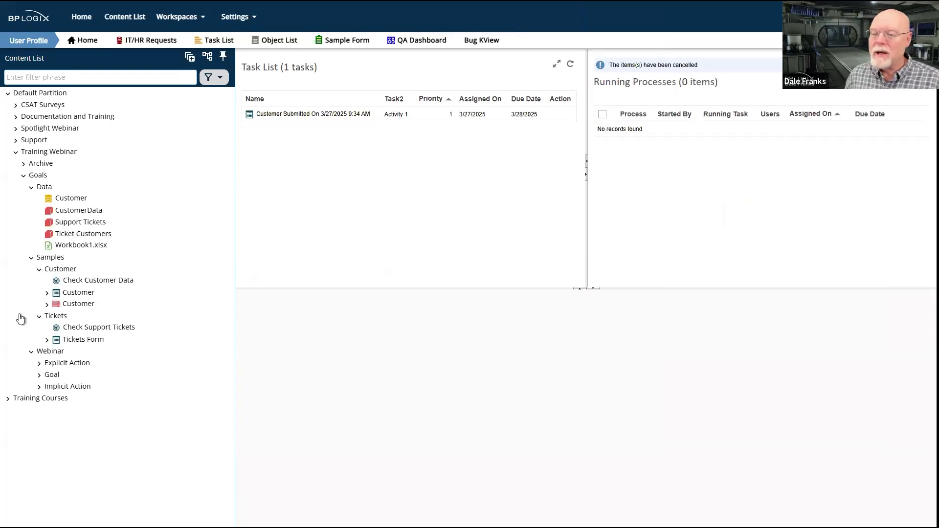
Open the Check Customer Data goal's execution options and evaluate it again using the updated customer records
click(100, 283)
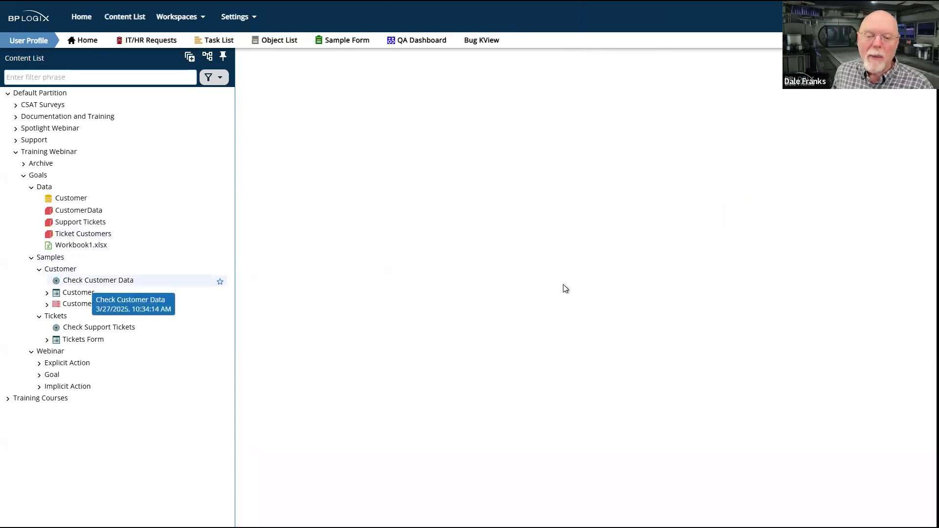
click(253, 92)
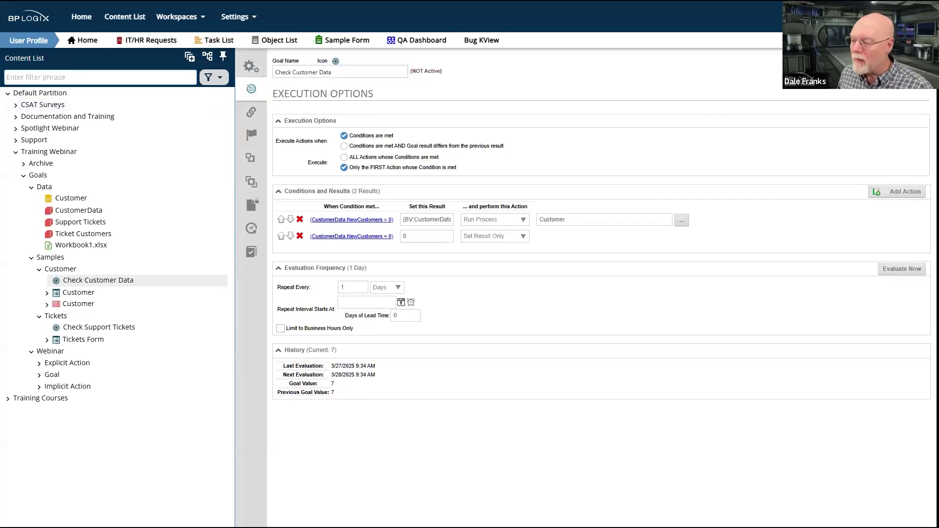
click(905, 269)
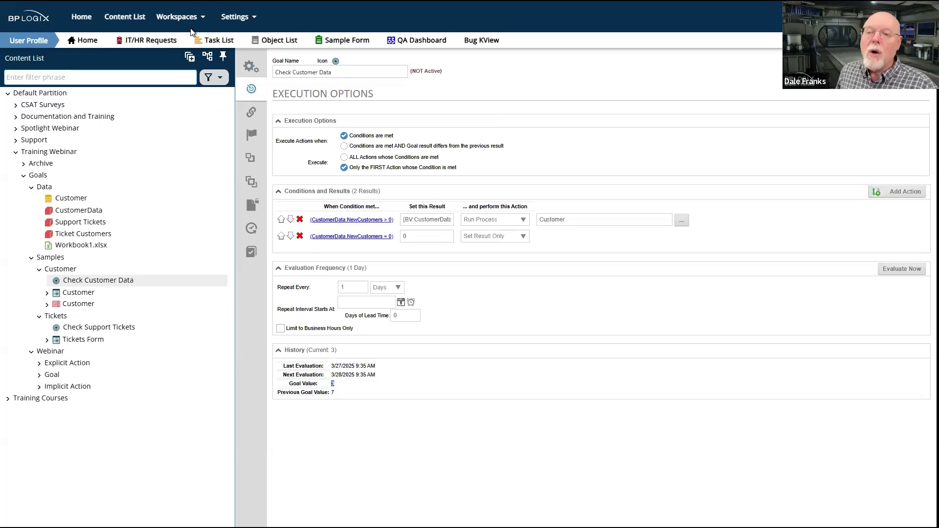
Open the Customer task submitted on 3/27/2025 9:35 AM from the User Profile workspace and set Approval Required to No for ThingData, iThings and Thingster
click(198, 16)
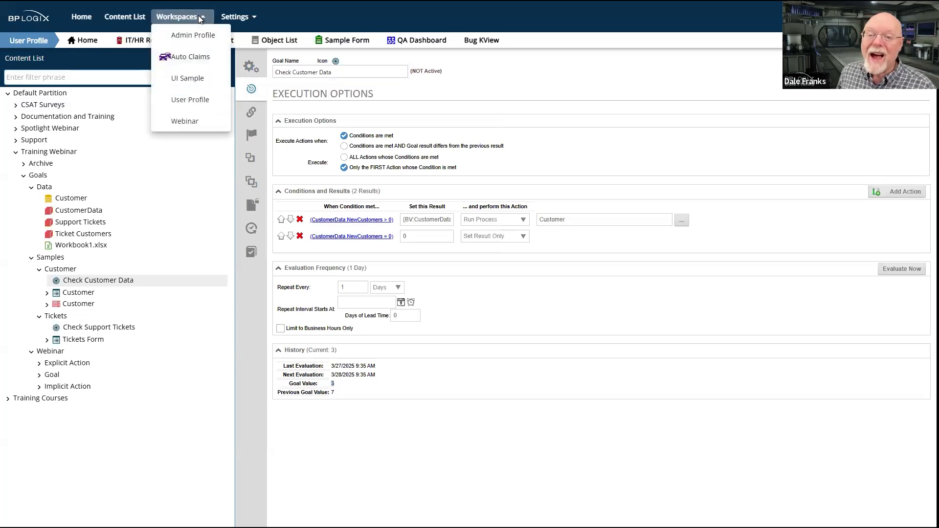
click(204, 99)
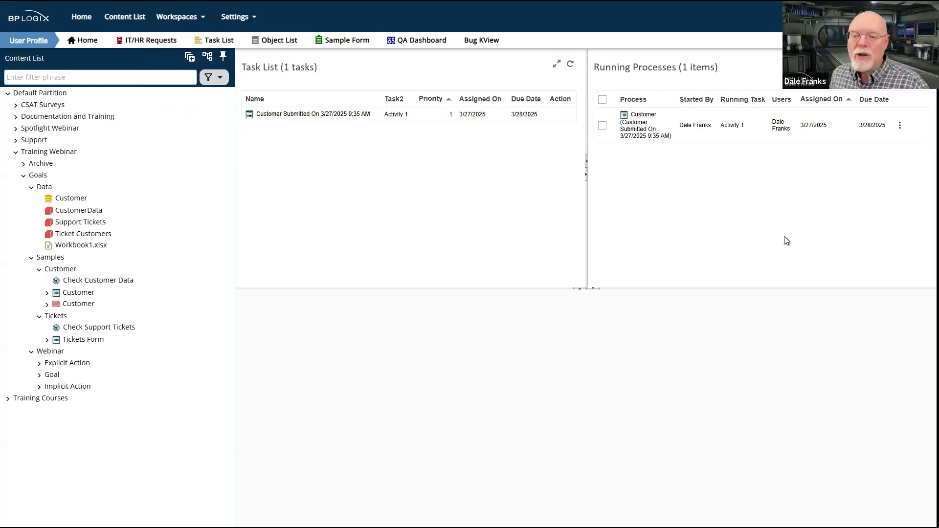
click(301, 116)
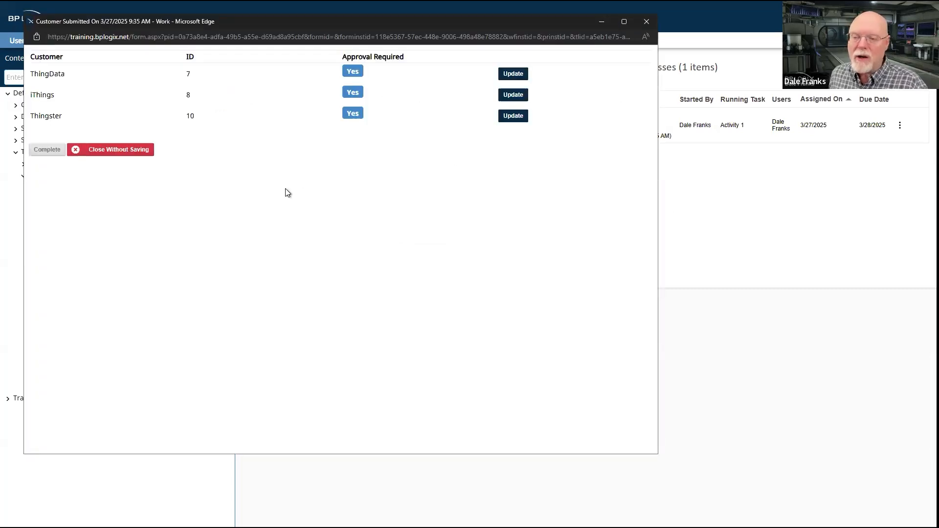
click(352, 73)
click(348, 92)
click(352, 113)
Update the customer records for ThingData, iThings and Thingster, and complete the task
click(515, 76)
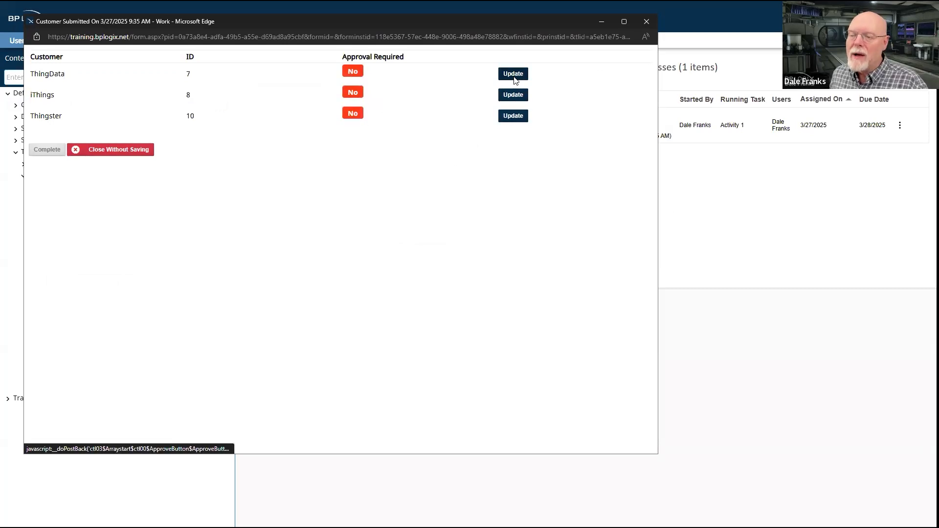
click(517, 118)
click(47, 151)
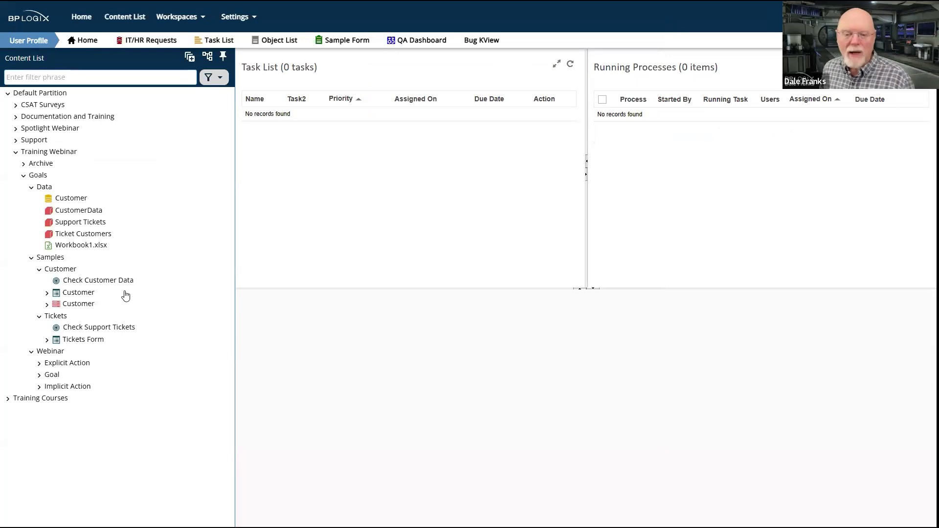
Evaluate the Check Customer Data goal again from its execution options and check the User Profile workspace for new tasks or processes
click(70, 283)
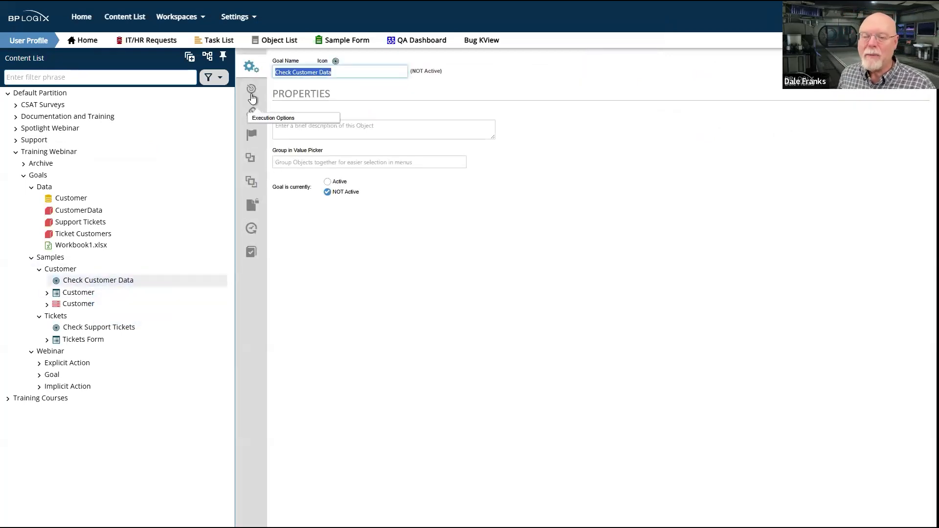
click(252, 96)
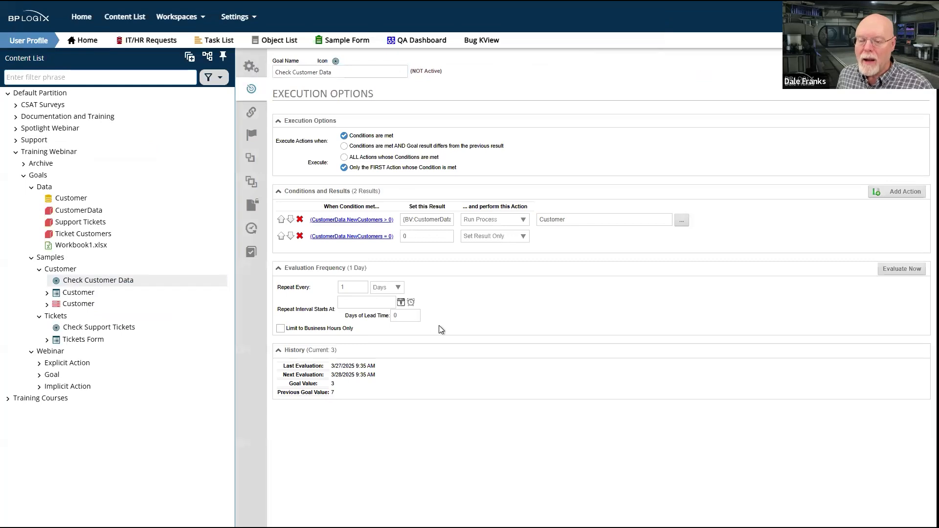
click(895, 270)
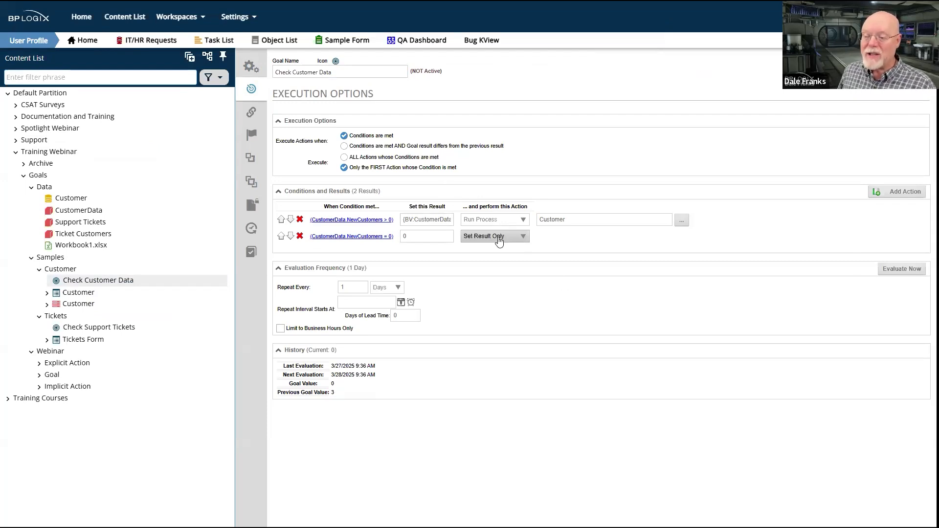
click(189, 19)
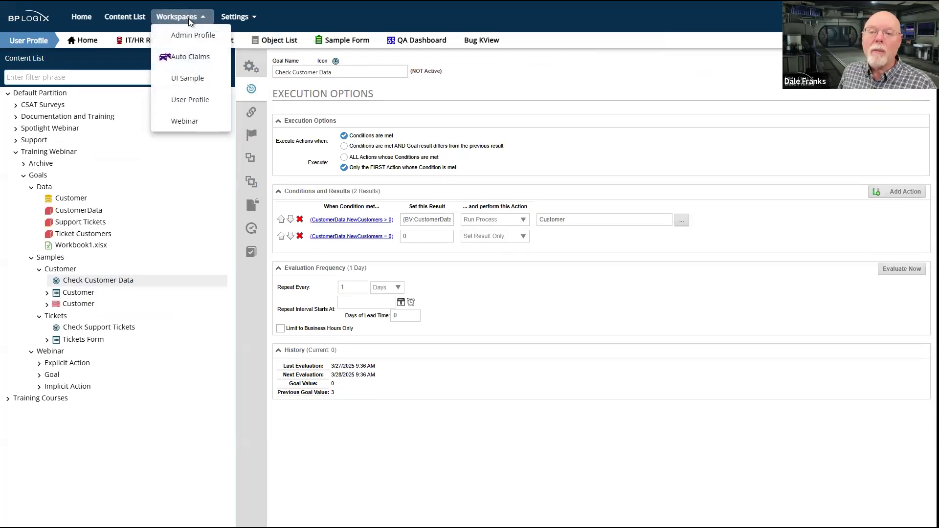
click(185, 100)
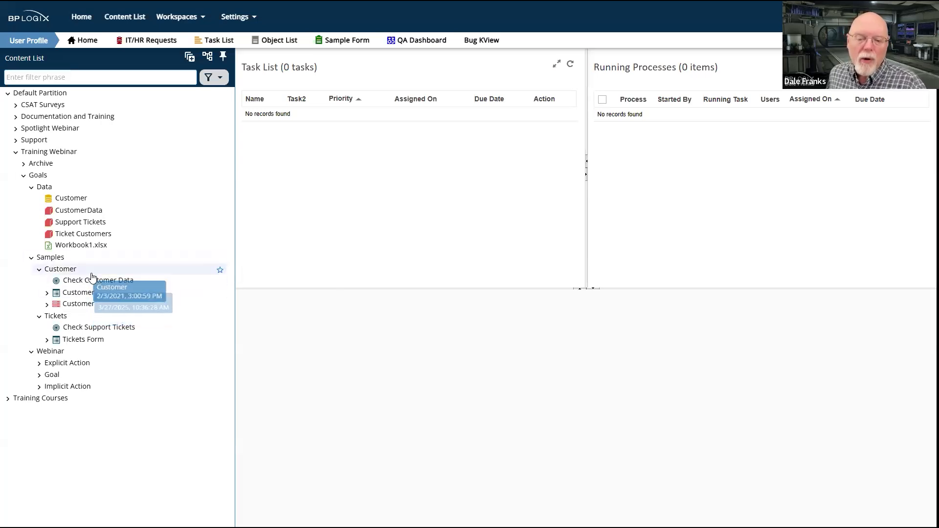
Review the execution options of the Check Support Tickets goal in the Tickets samples folder
click(65, 273)
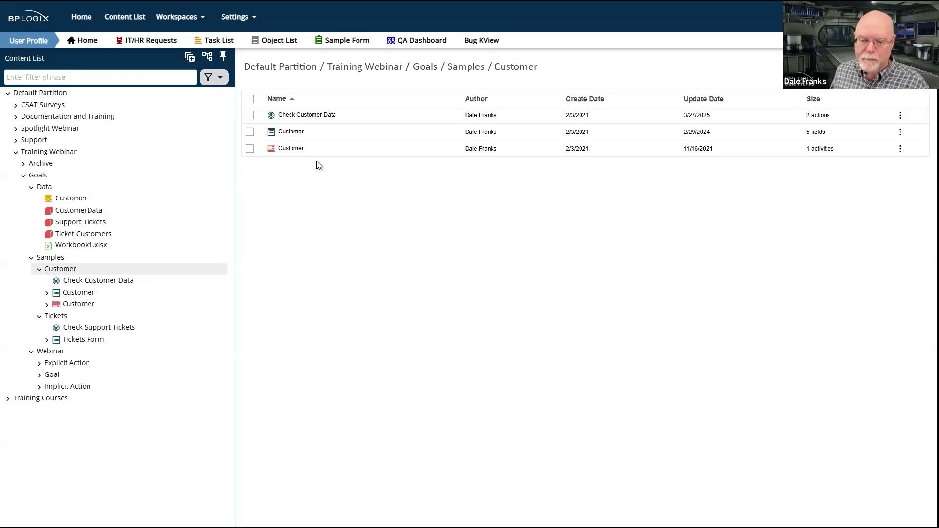
click(64, 318)
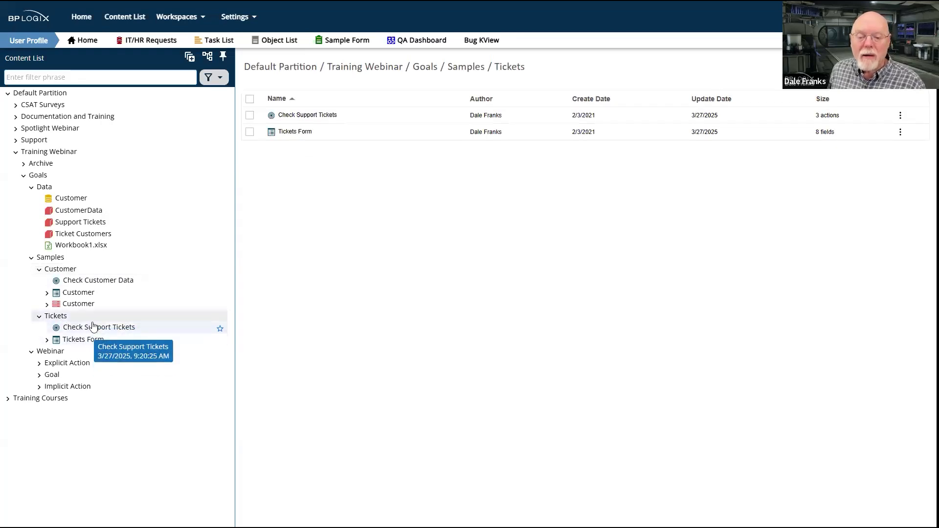
click(93, 326)
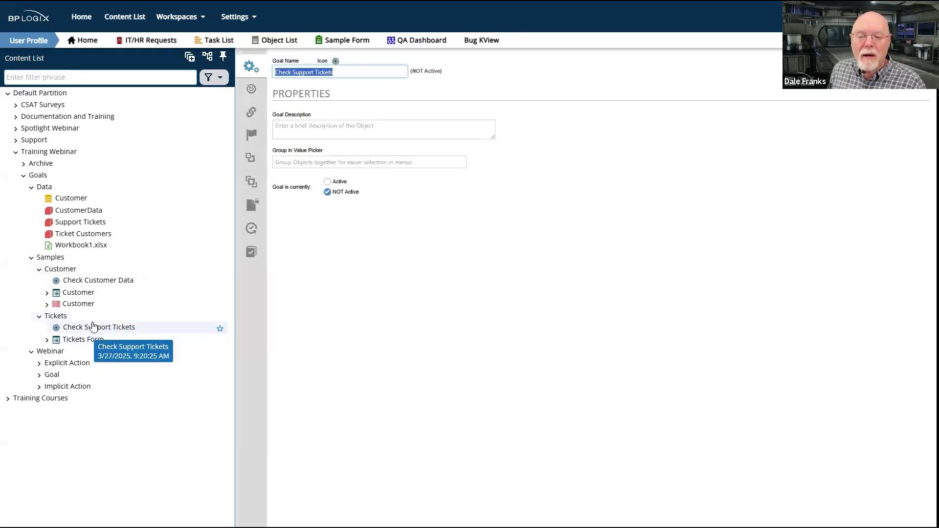
click(252, 89)
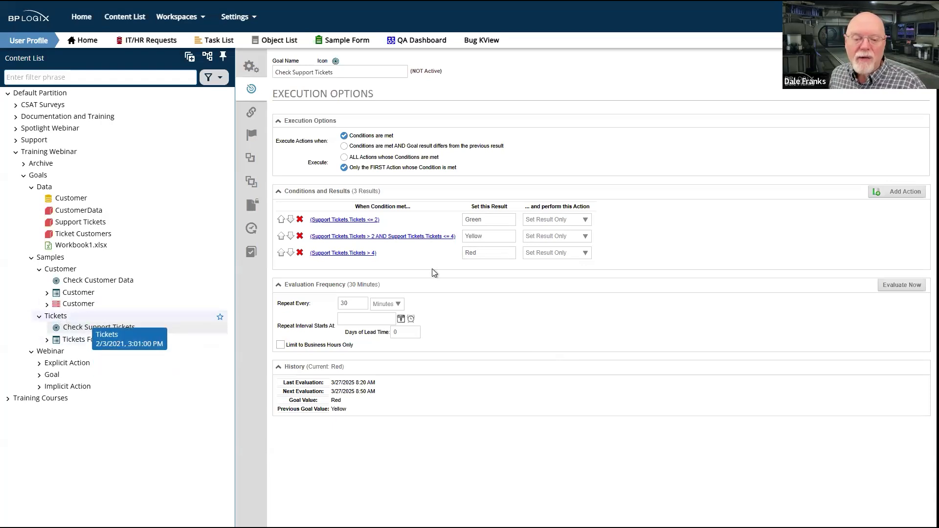
Run the Tickets Form from the Tickets folder and place its window beside the main page
click(62, 318)
click(249, 132)
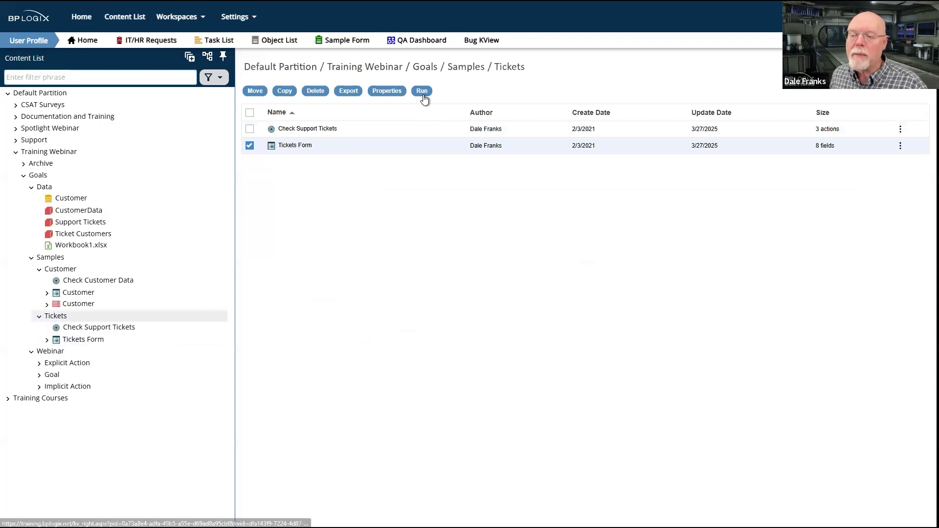
click(420, 94)
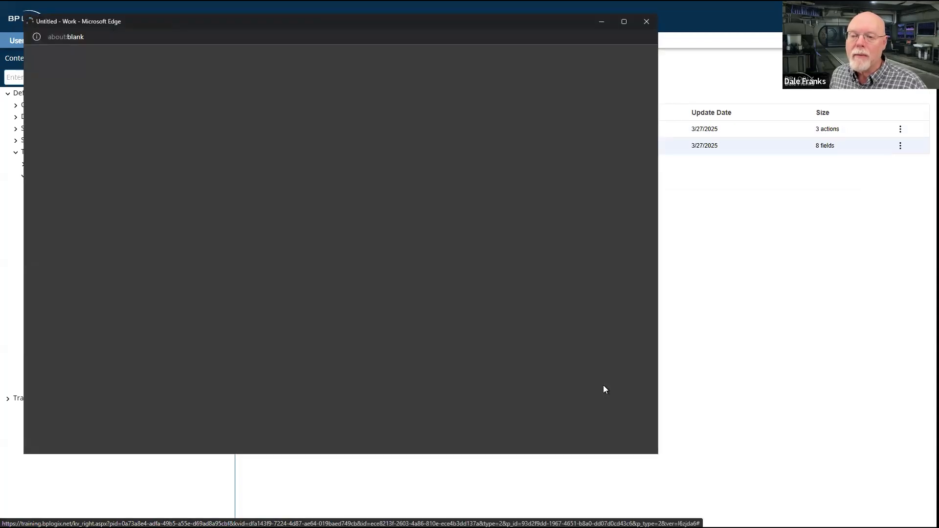
drag(462, 23, 694, 76)
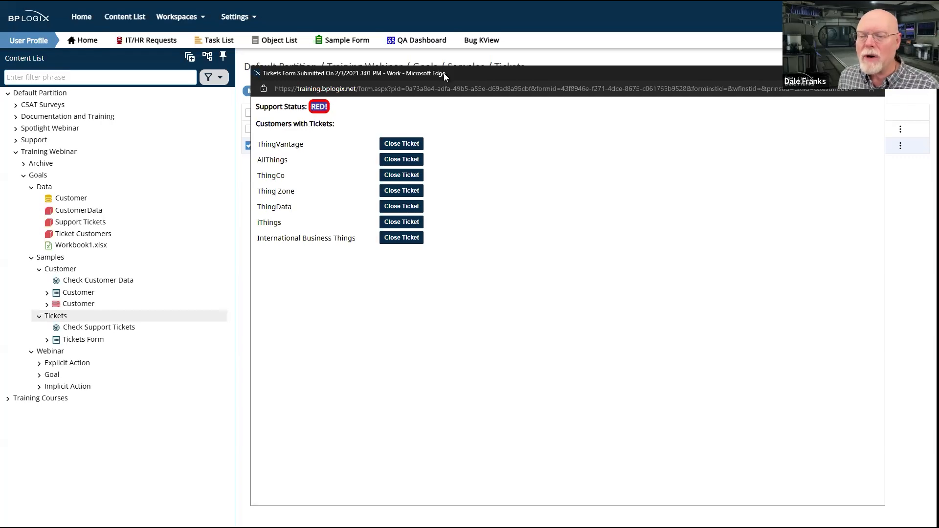
drag(459, 72, 900, 44)
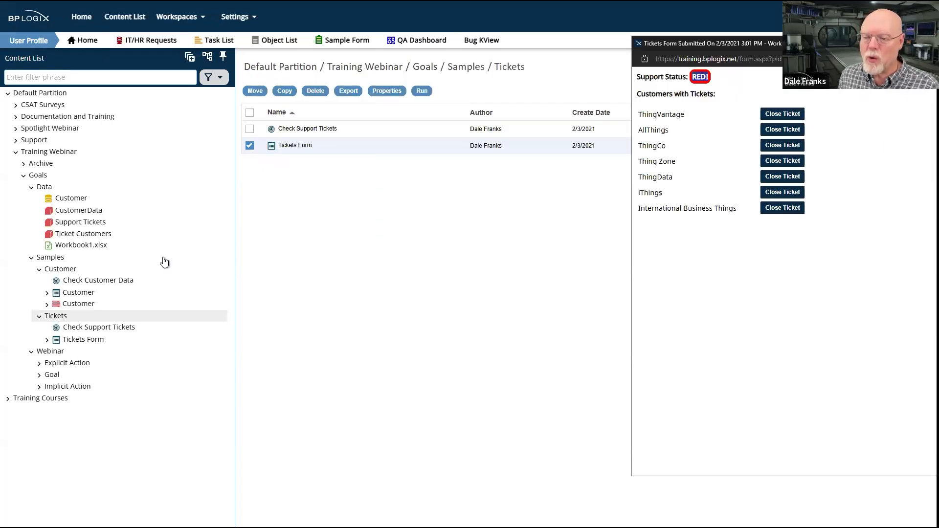
Open the Check Support Tickets goal again and compare its current goal value with the support status on the Tickets Form
click(309, 130)
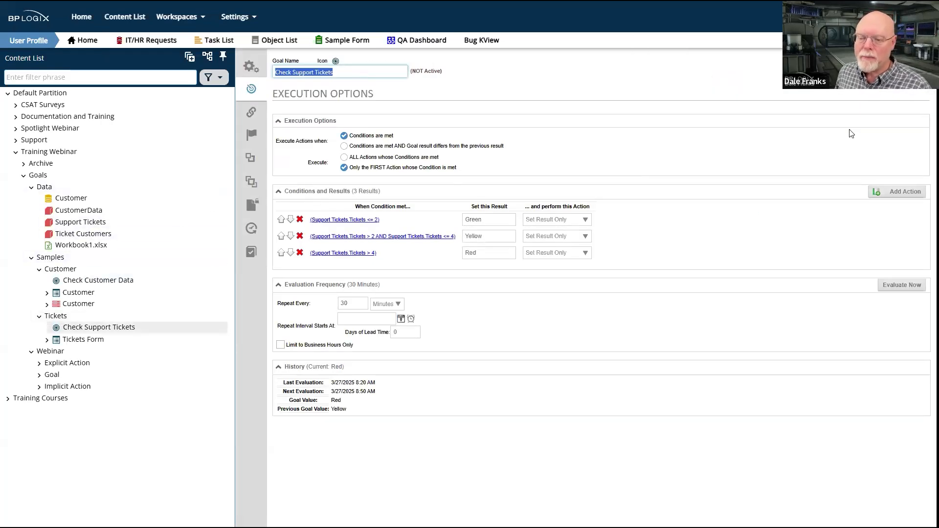
key(alt+Tab)
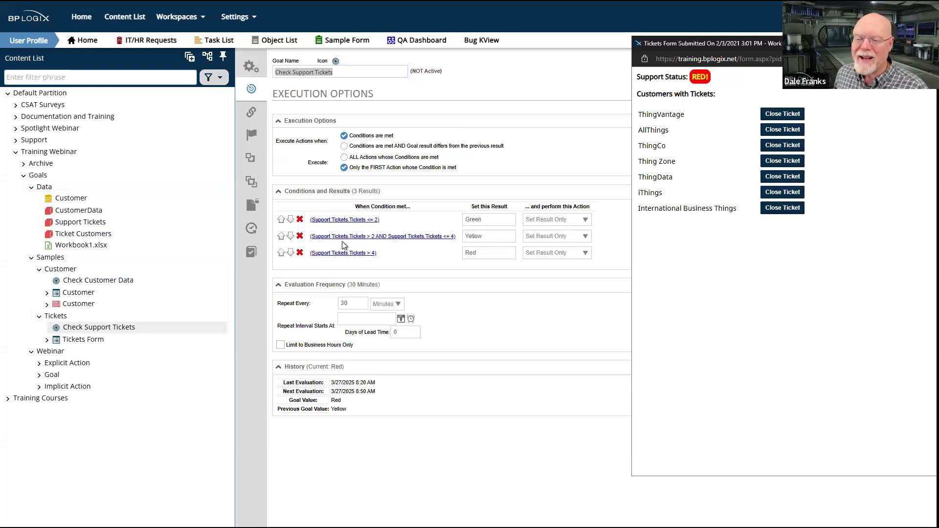
double_click(336, 400)
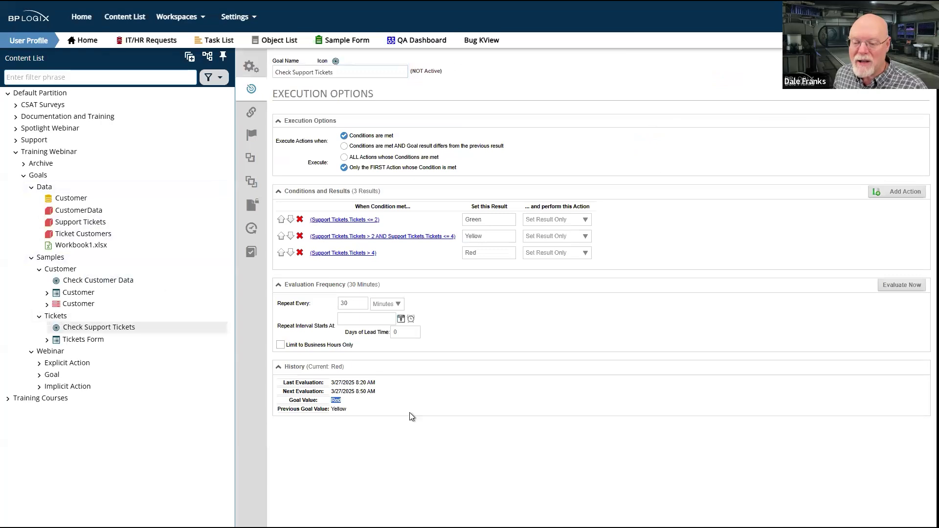
key(alt+Tab)
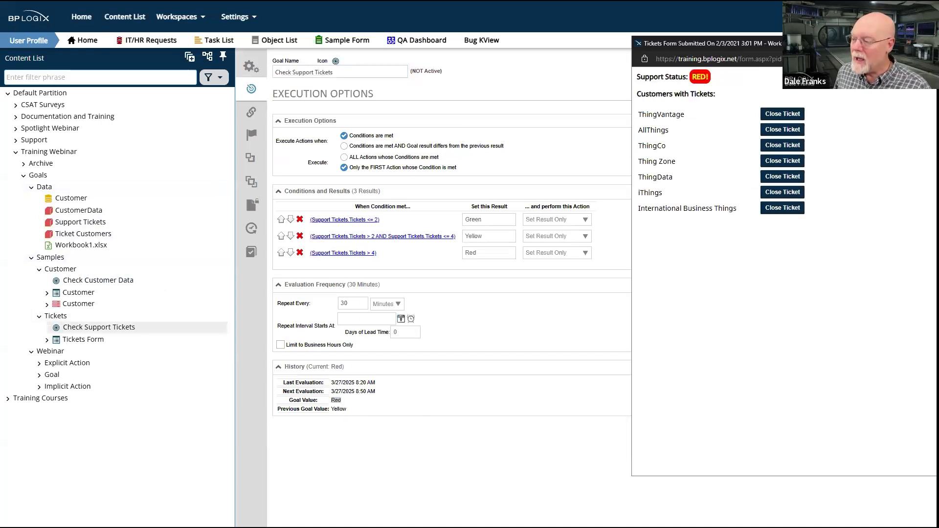
Close the support tickets for ThingVantage, AllThings and ThingCo, and refresh the Tickets Form
click(796, 116)
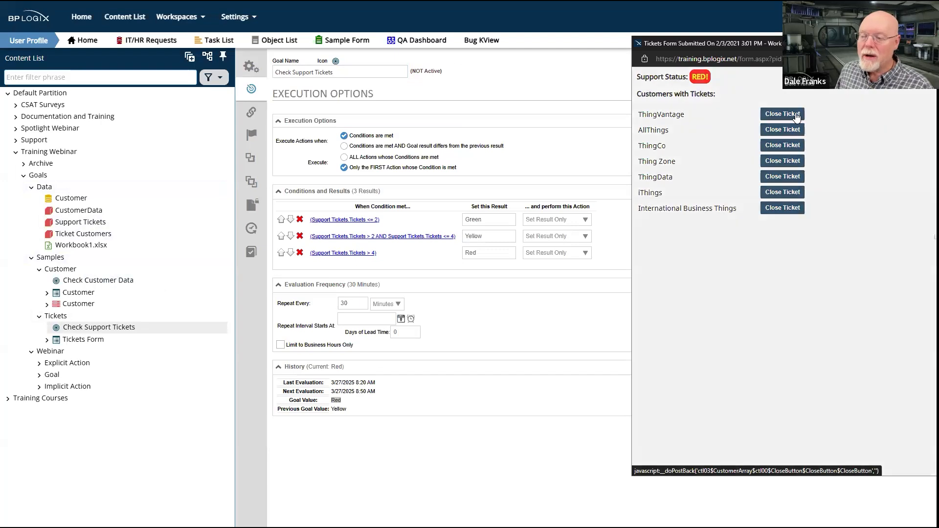
click(791, 146)
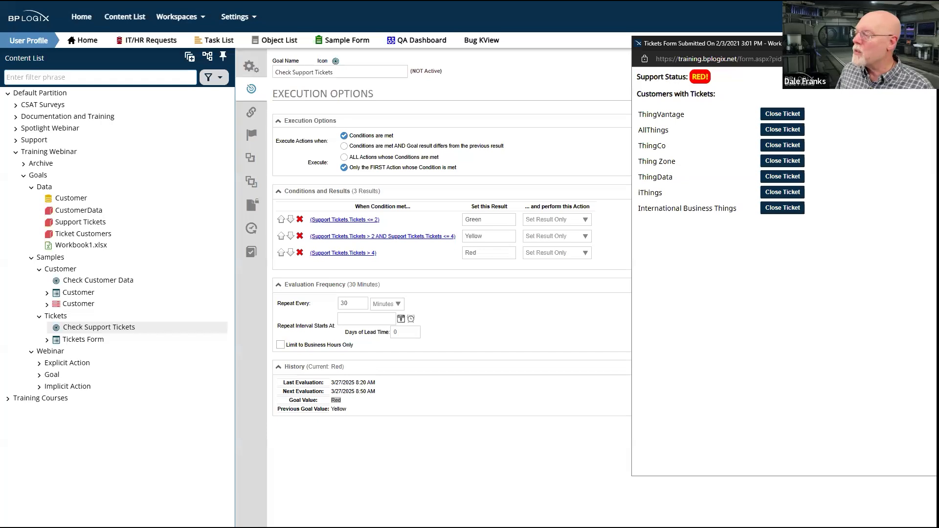
right_click(683, 269)
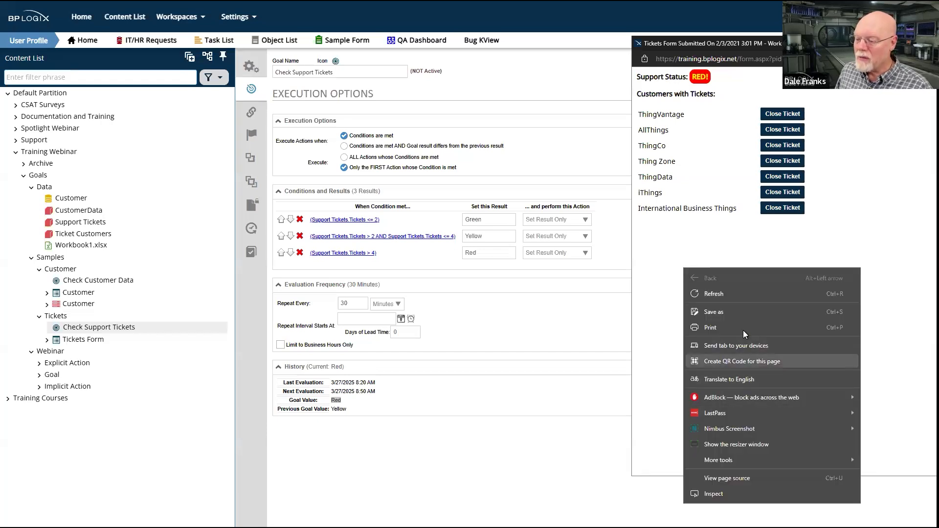
click(747, 295)
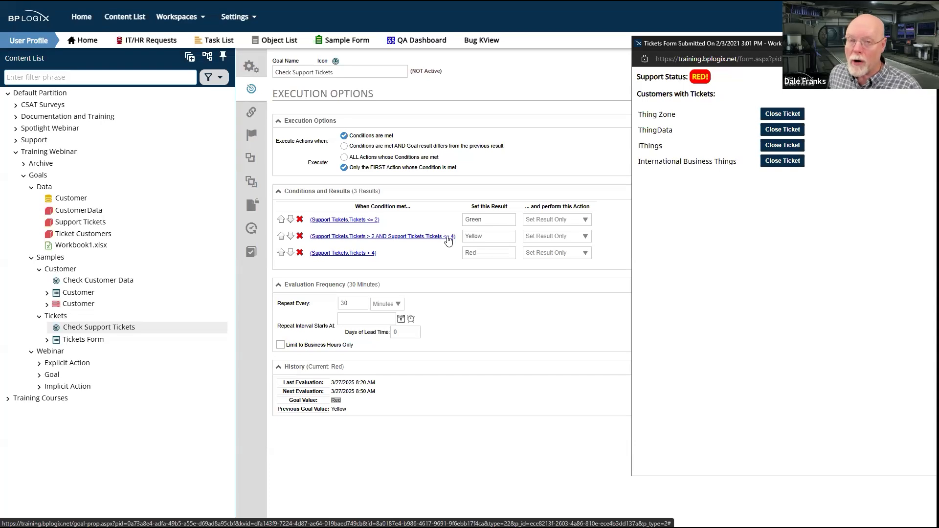
Compare the Yellow result condition and the goal value in the execution options with the tickets remaining on the form
double_click(464, 236)
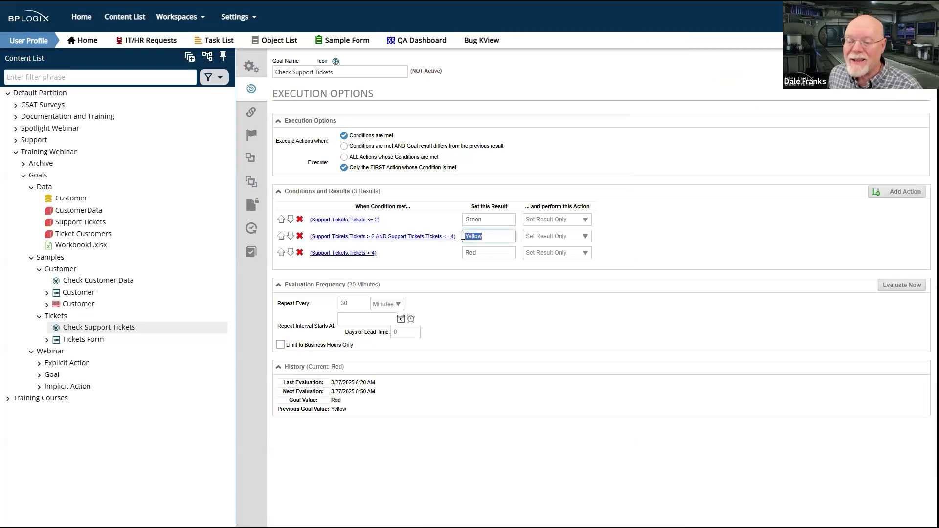
key(alt+Tab)
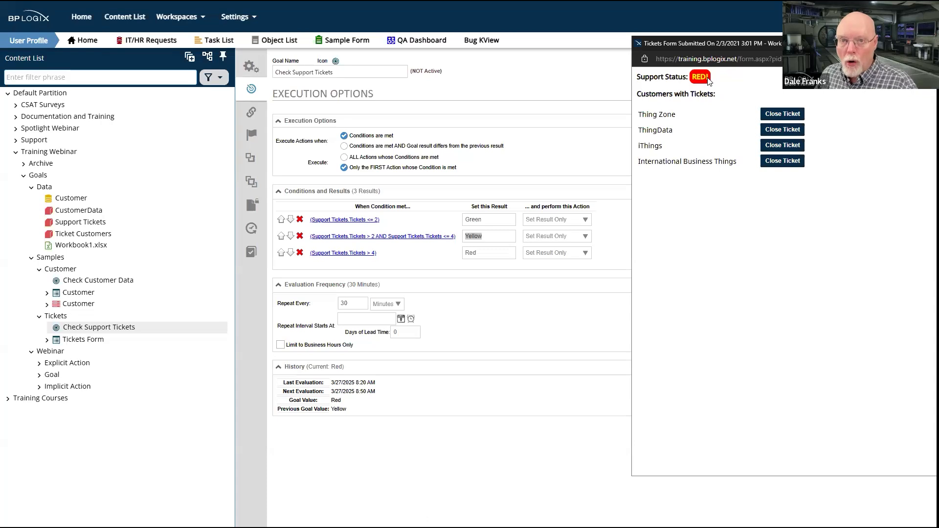
double_click(337, 400)
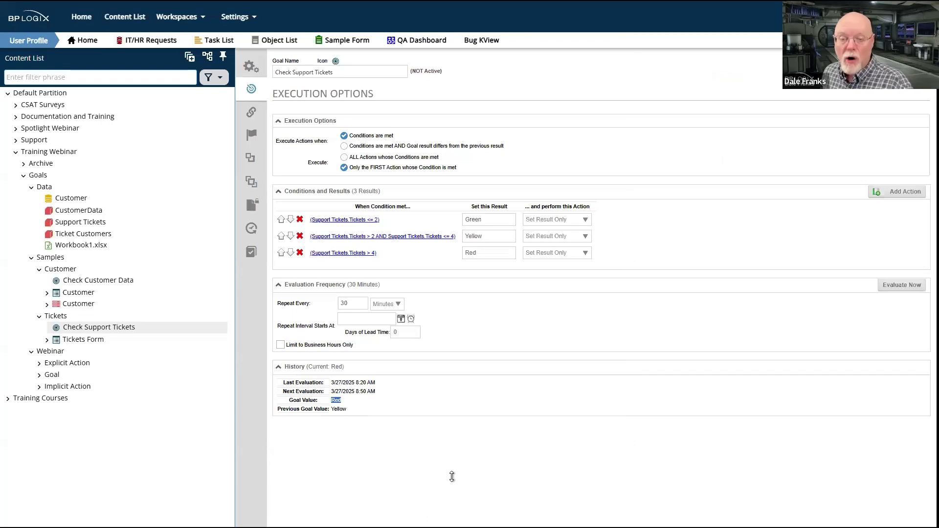
key(alt+Tab)
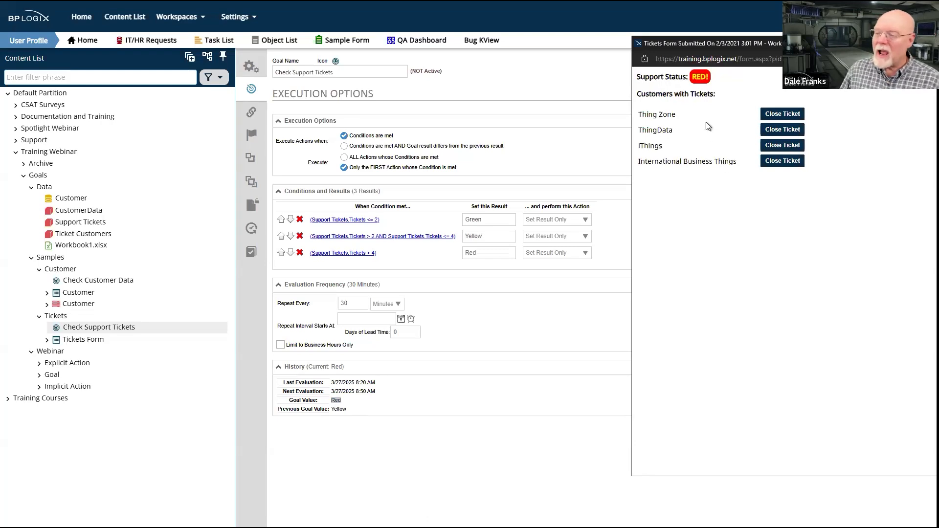
Close the support ticket for Thing Zone and refresh the Tickets Form
click(785, 113)
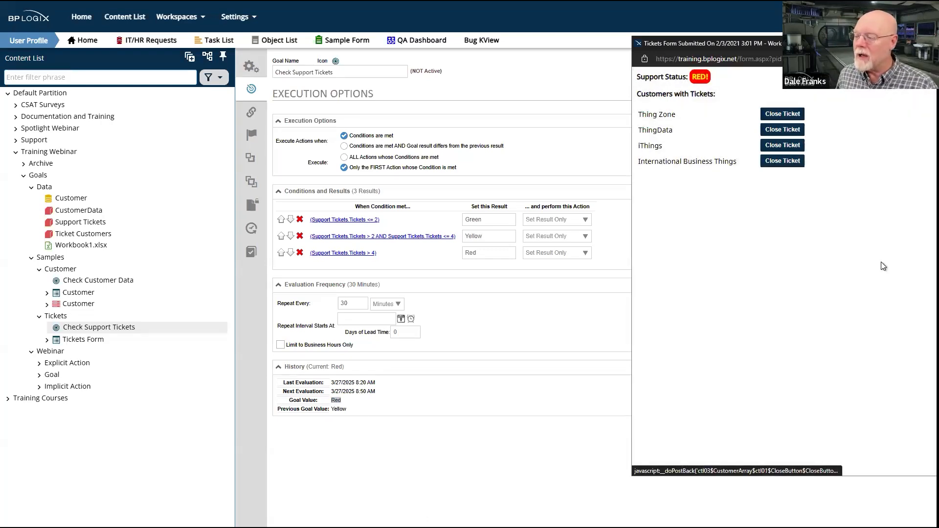
right_click(775, 293)
click(836, 317)
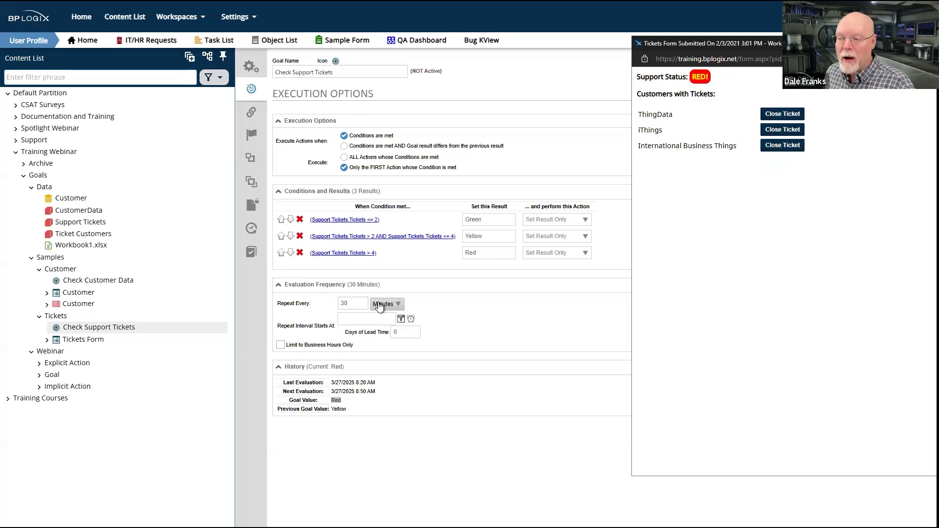
Evaluate the Check Support Tickets goal immediately, check its new goal value and return to the Tickets Form
click(526, 290)
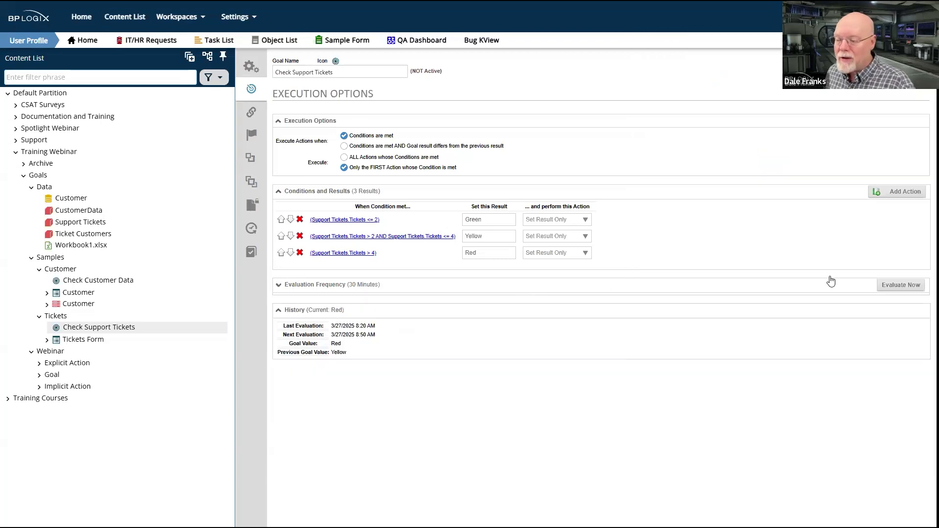
click(901, 284)
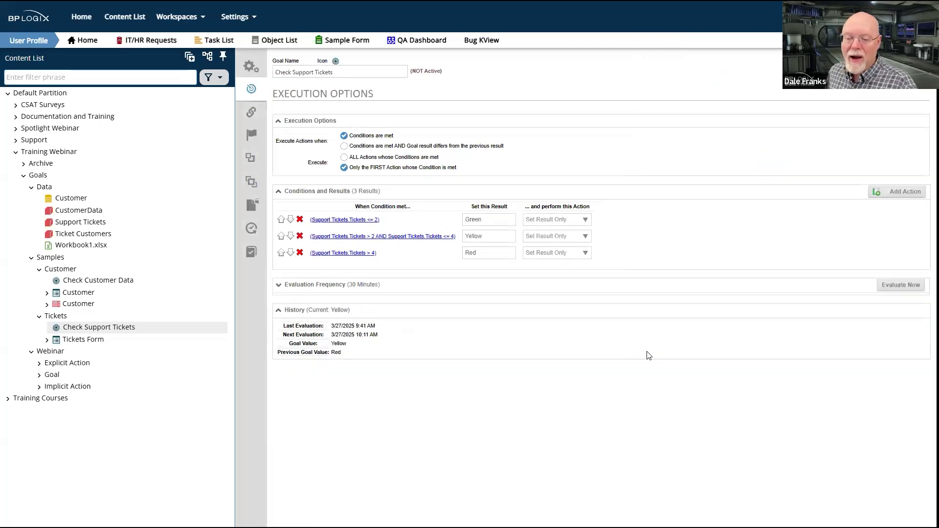
double_click(339, 344)
drag(331, 348, 330, 348)
key(alt+Tab)
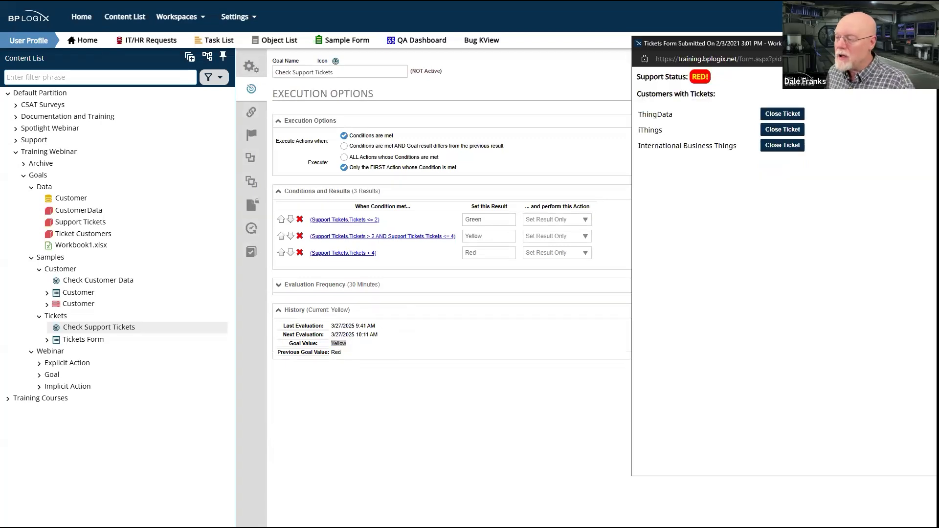
Refresh the Tickets Form, then close the support tickets for ThingData and iThings and reload the form
right_click(733, 253)
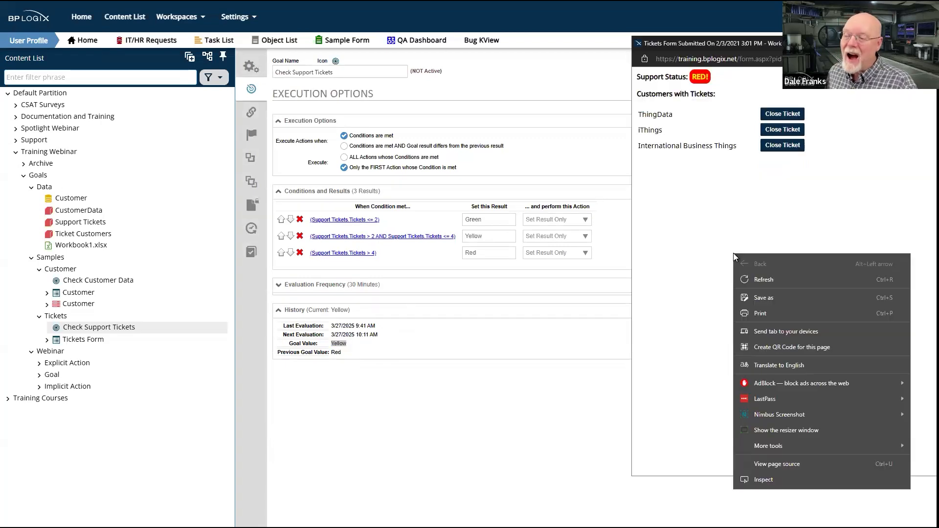
click(790, 279)
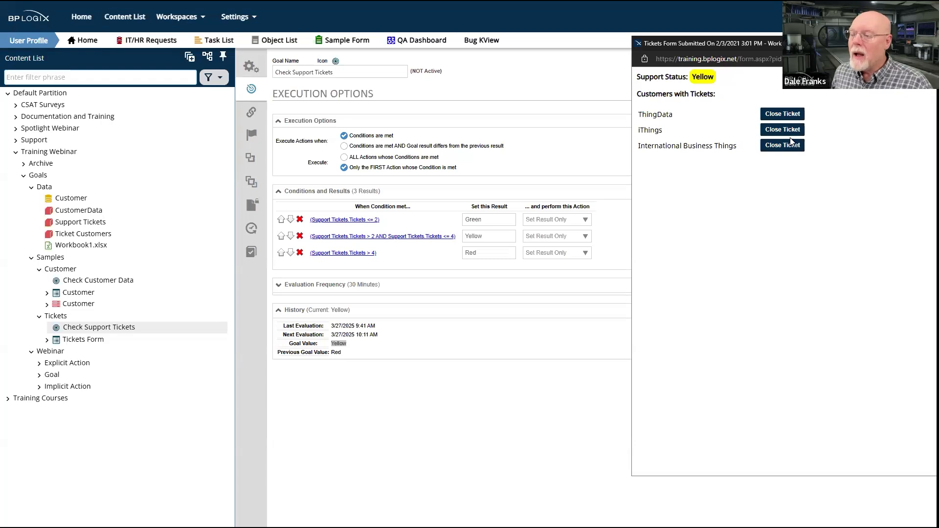
click(784, 109)
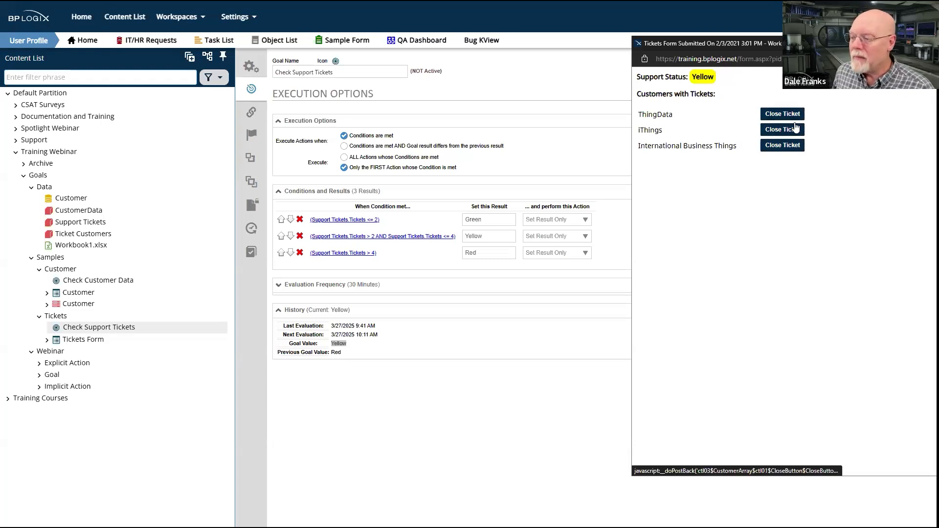
click(793, 129)
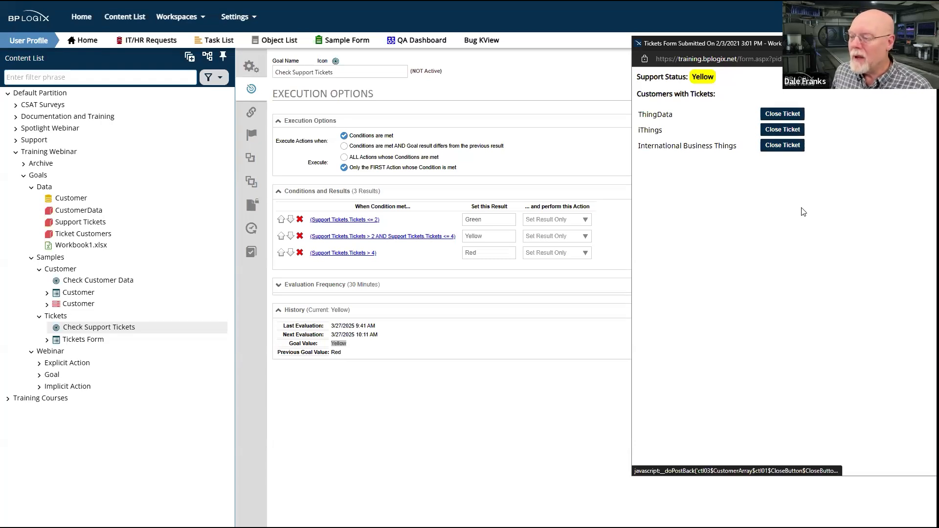
right_click(799, 235)
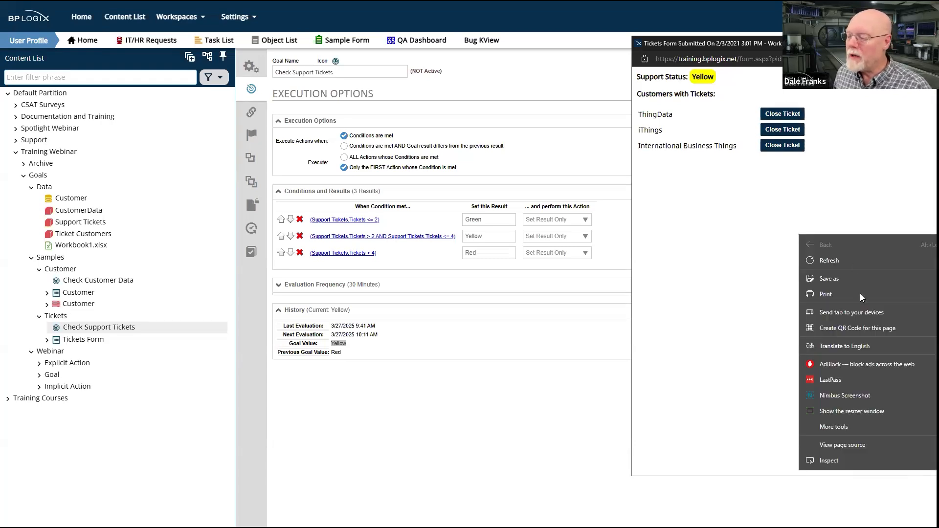
click(864, 262)
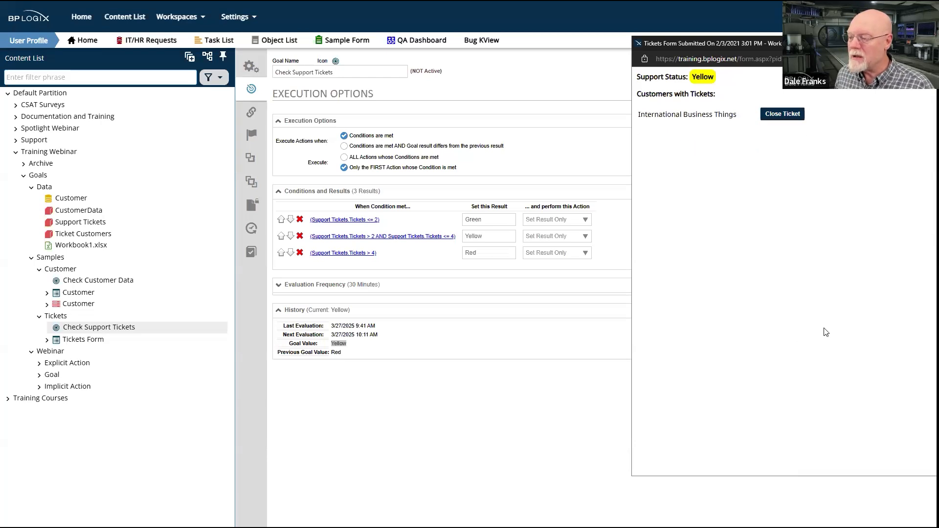
Evaluate the Check Support Tickets goal immediately and refresh the Tickets Form to update its support status
click(489, 410)
click(901, 285)
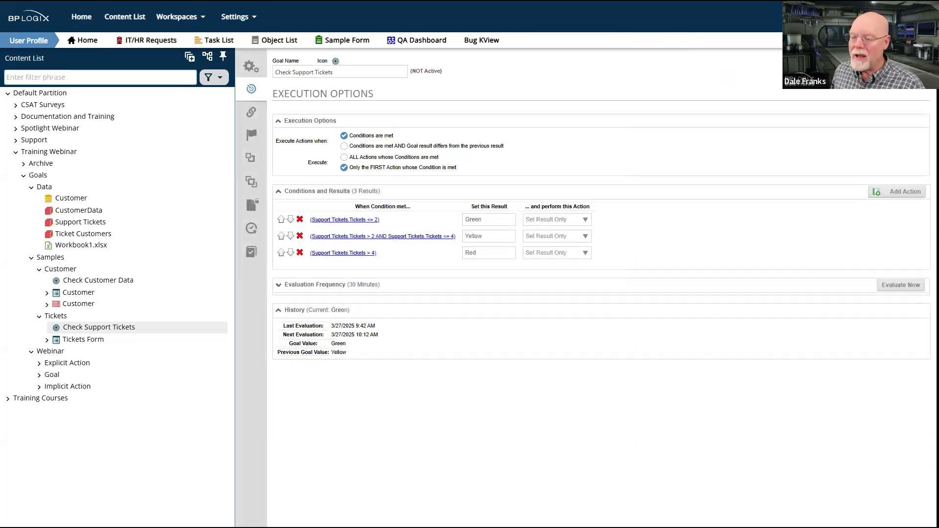
key(alt+Tab)
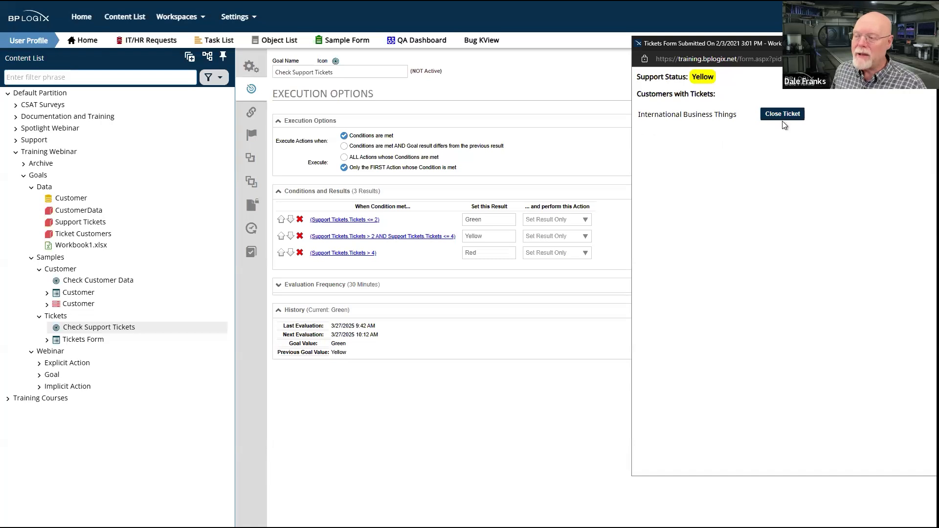
right_click(752, 280)
click(800, 299)
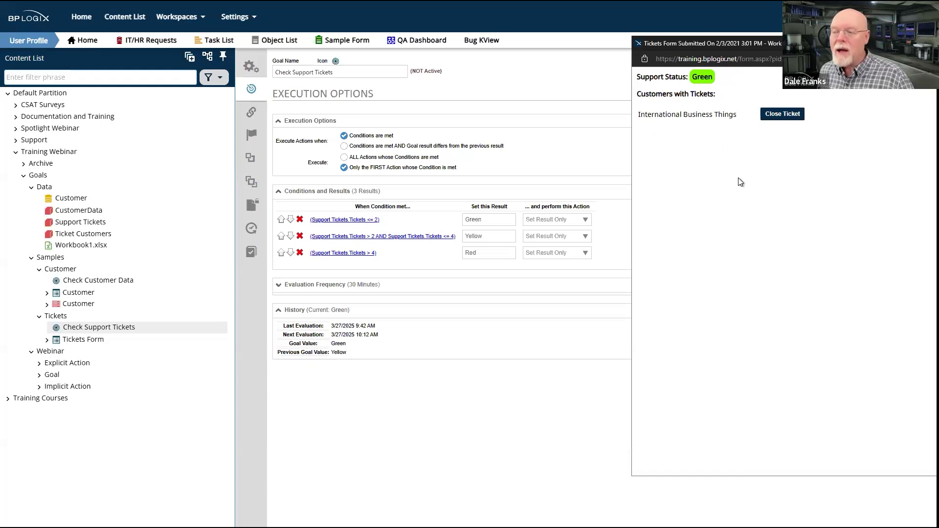
Compare the goal value in the Check Support Tickets history with the support status on the Tickets Form
click(469, 405)
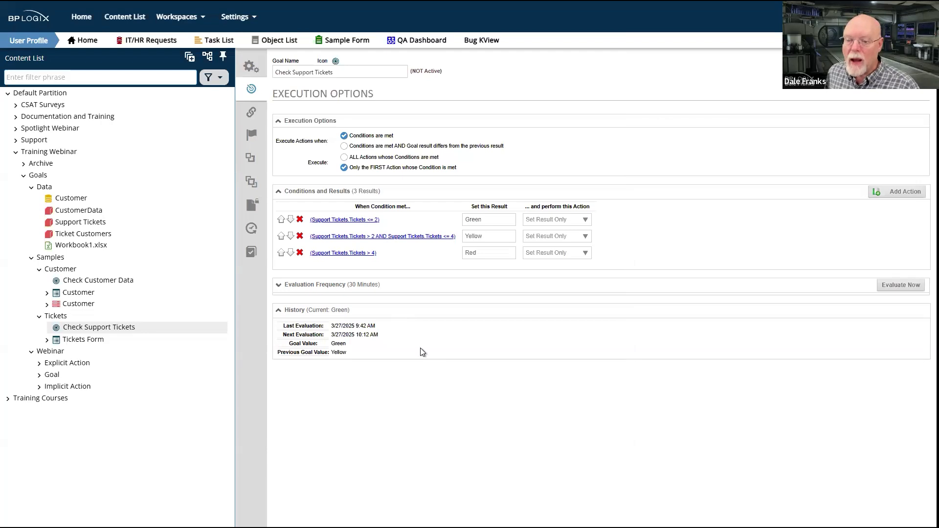
double_click(341, 345)
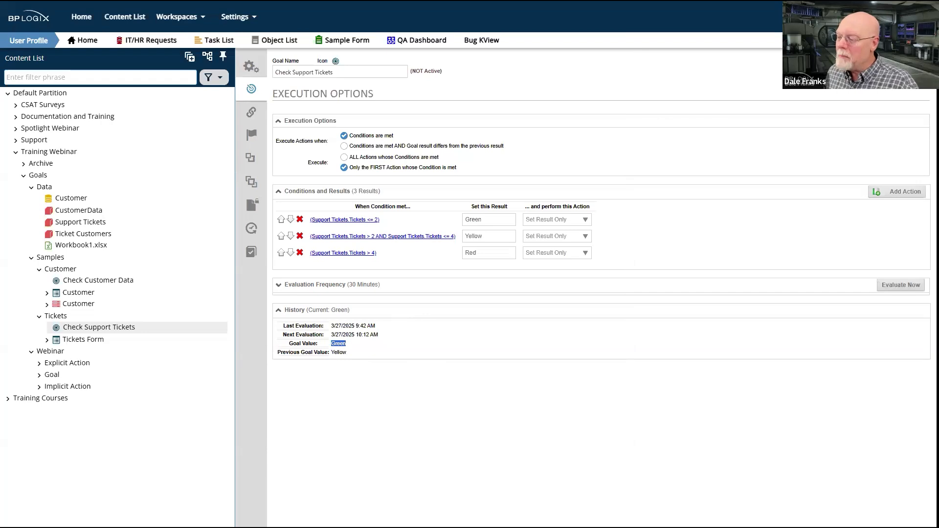
key(alt+Tab)
double_click(691, 78)
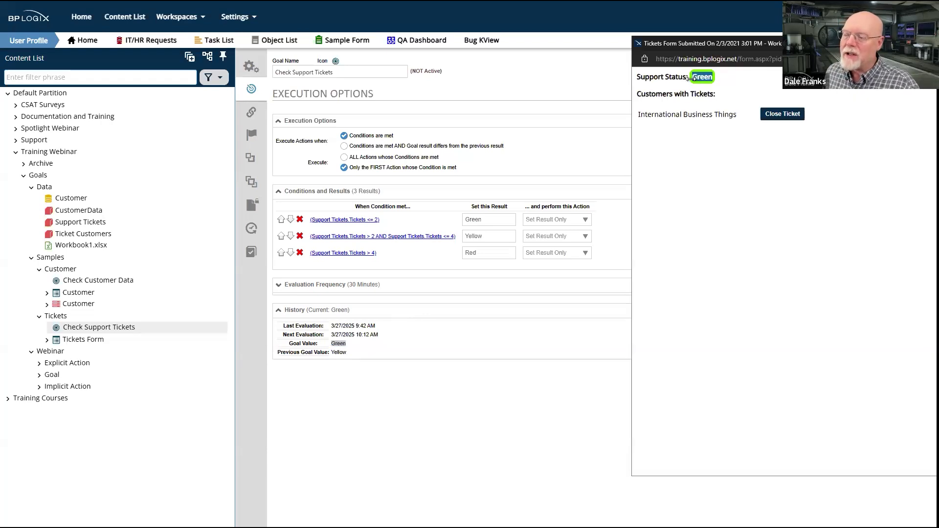
click(691, 78)
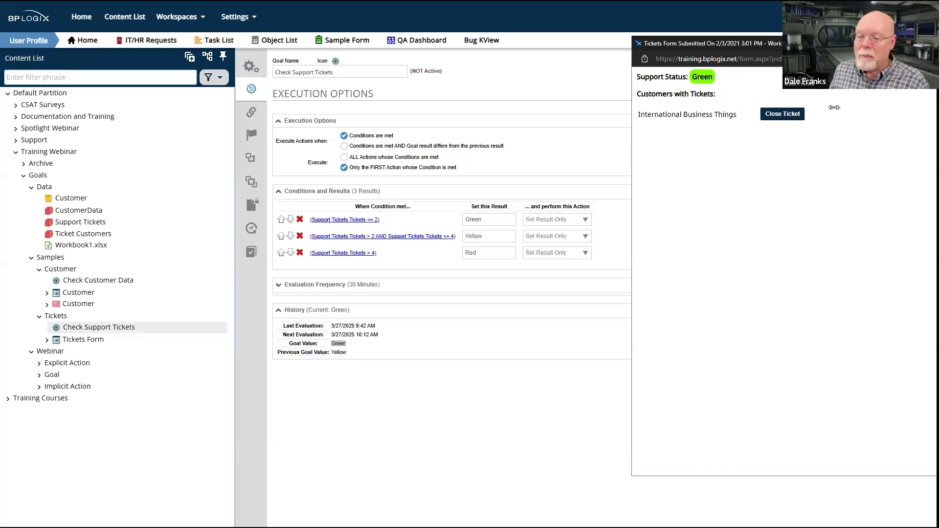
Expand the evaluation frequency of the Check Support Tickets goal and examine its repeat interval settings alongside the Tickets Form
click(330, 285)
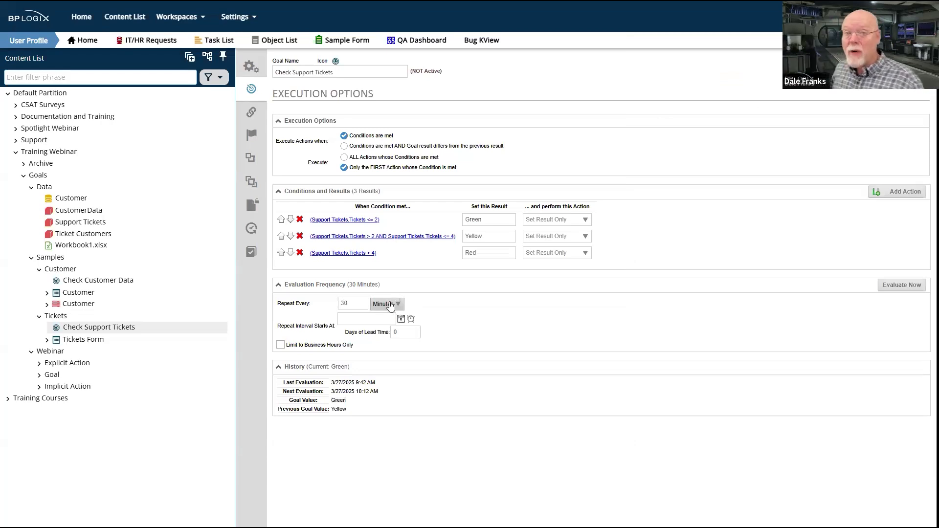
key(alt+Tab)
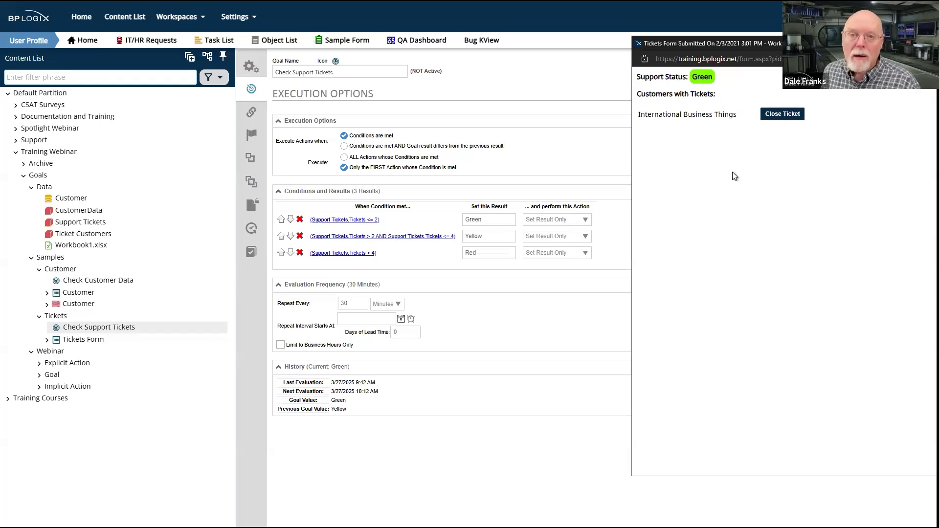
click(551, 339)
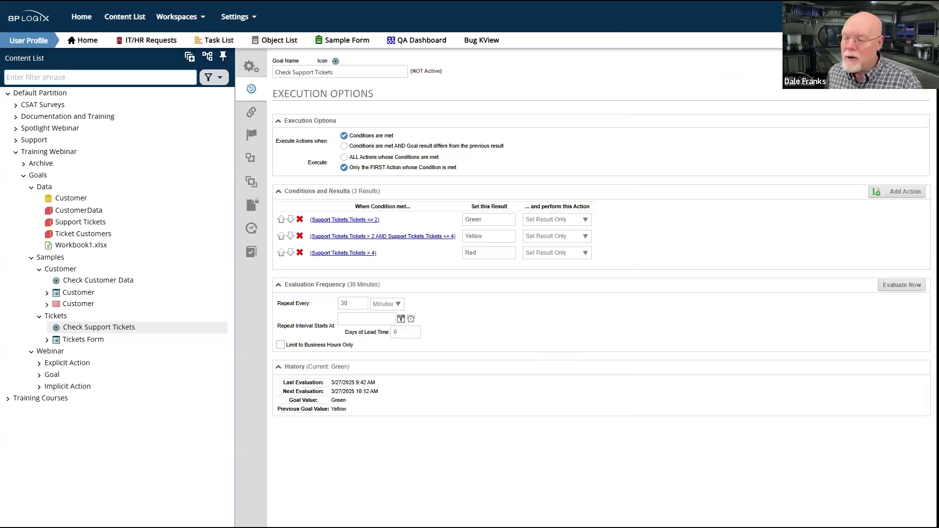
key(alt+Tab)
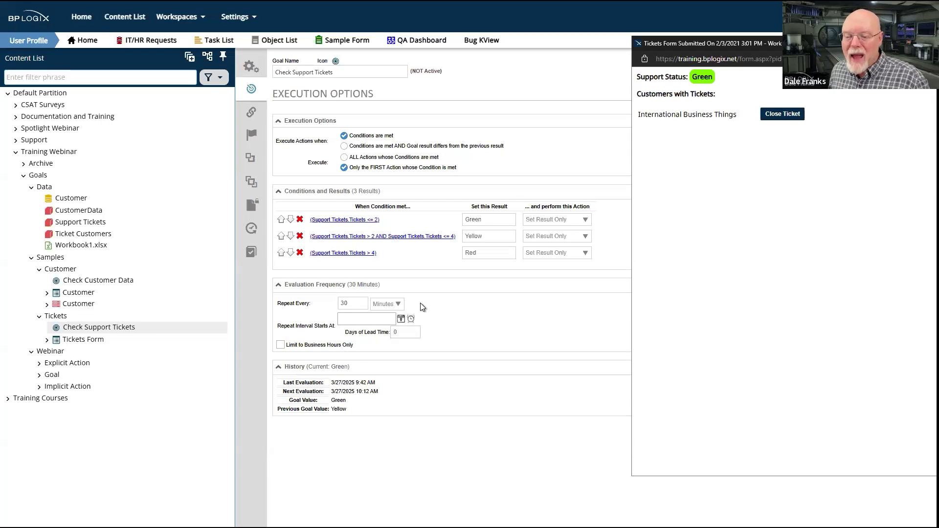
click(351, 303)
click(560, 333)
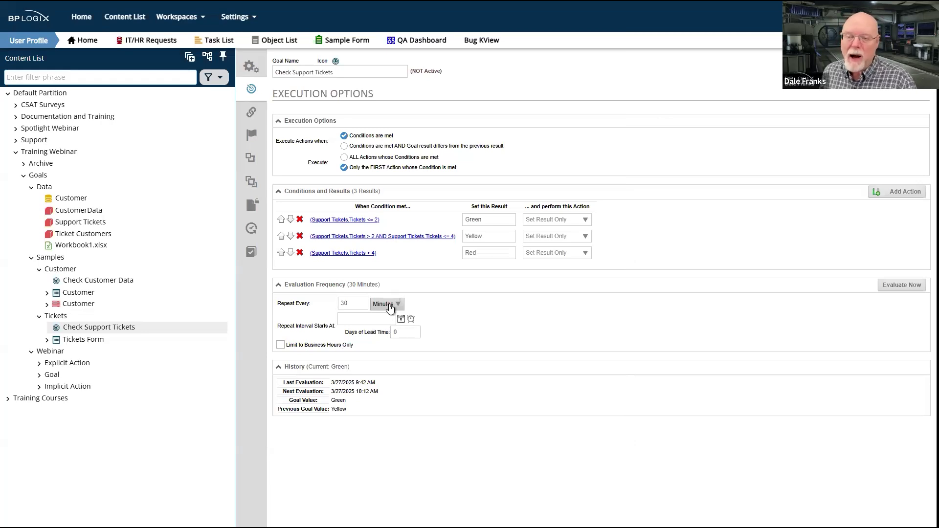
key(alt+Tab)
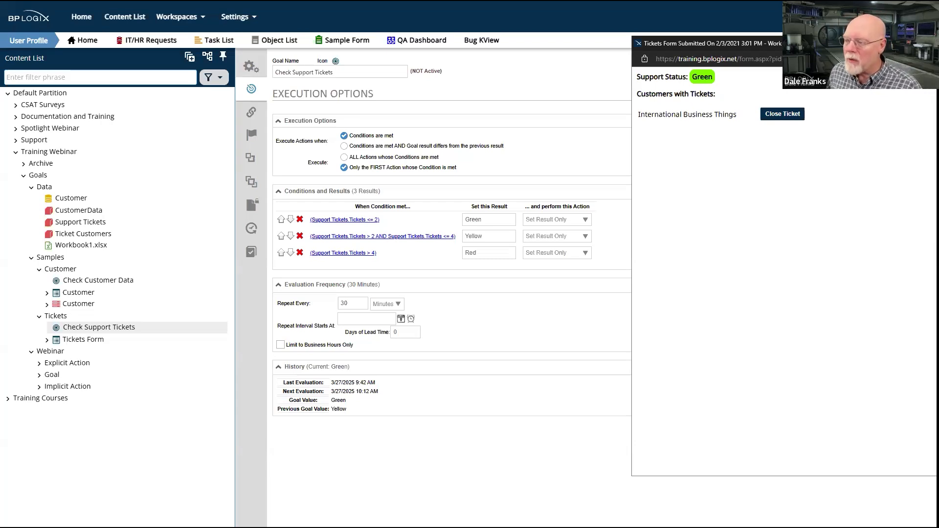
Close the Tickets Form window and open the Check Customer Data goal to review its execution options
drag(900, 43, 538, 42)
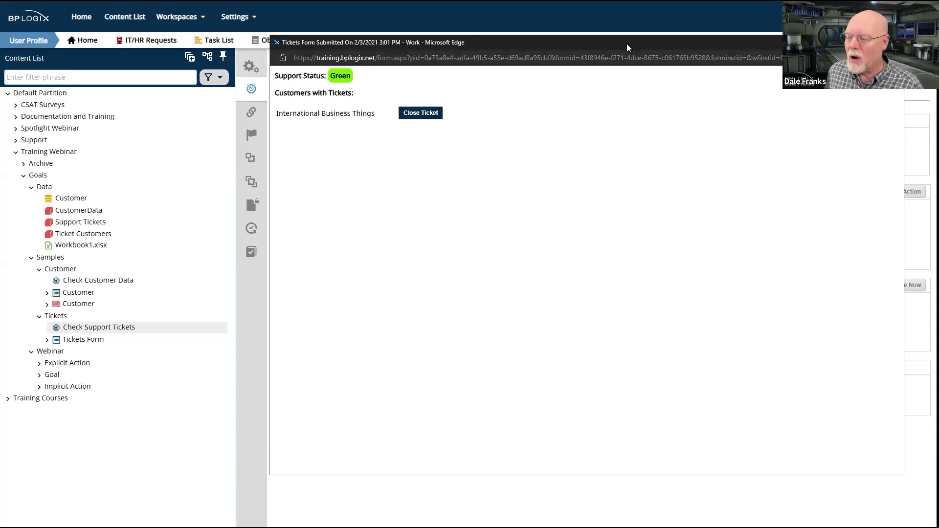
drag(627, 43, 936, 5)
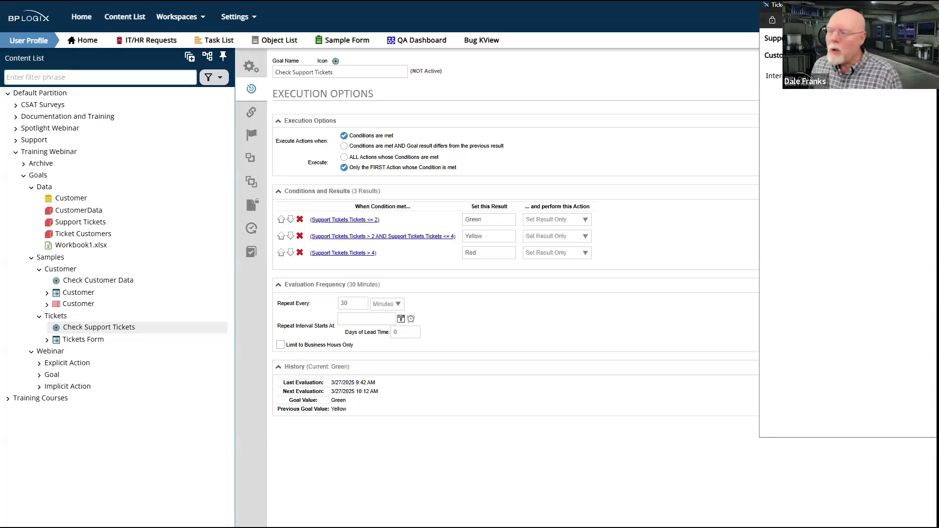
drag(870, 5, 799, 62)
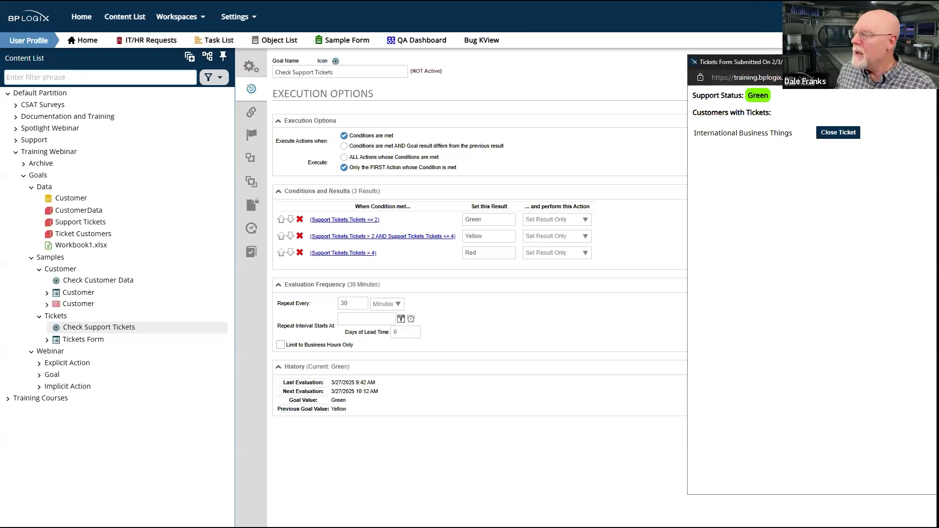
click(926, 62)
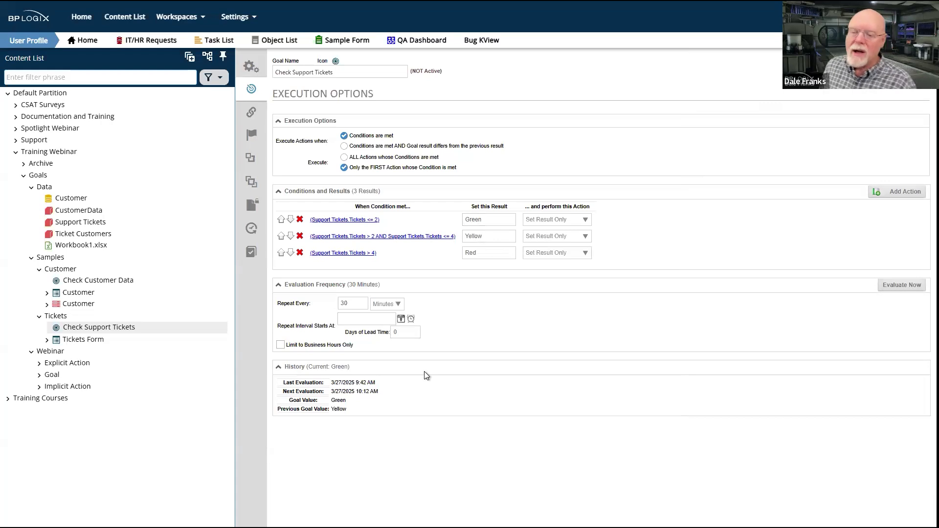
click(81, 283)
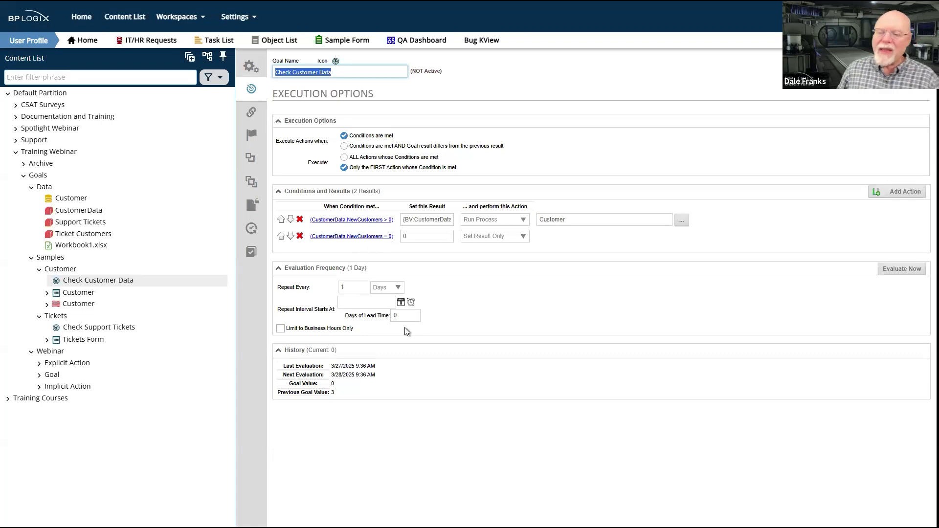
Check out Workbook1.xlsx in the Data folder and upload Workbook1.xlsx from Downloads as its new version
click(77, 364)
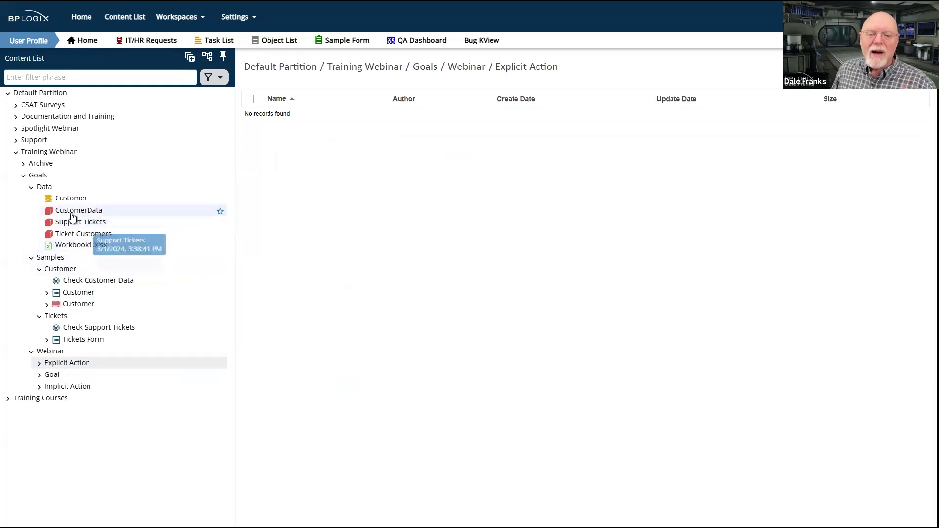
click(74, 247)
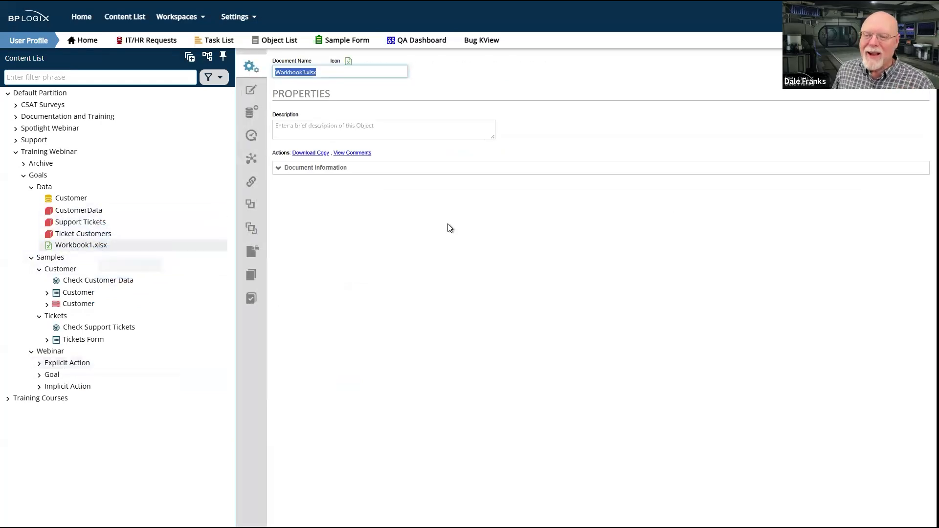
click(252, 93)
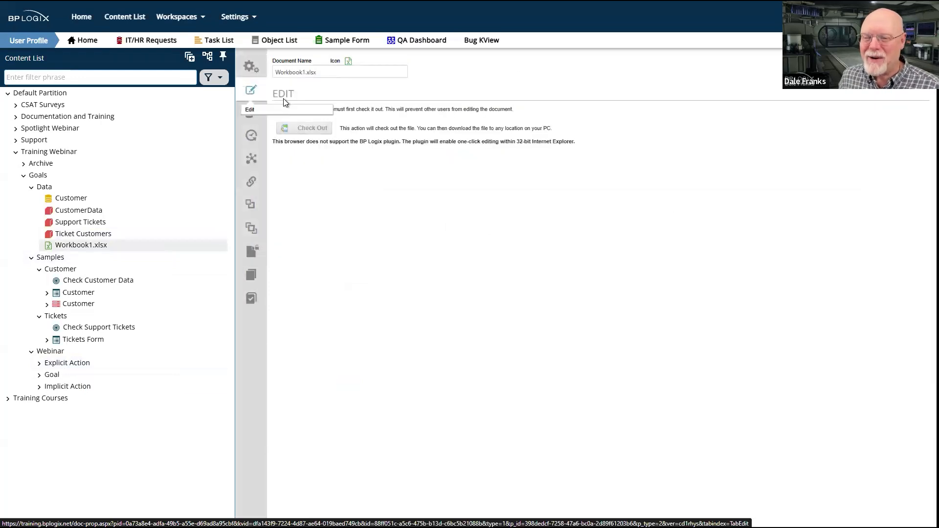
click(332, 129)
click(370, 200)
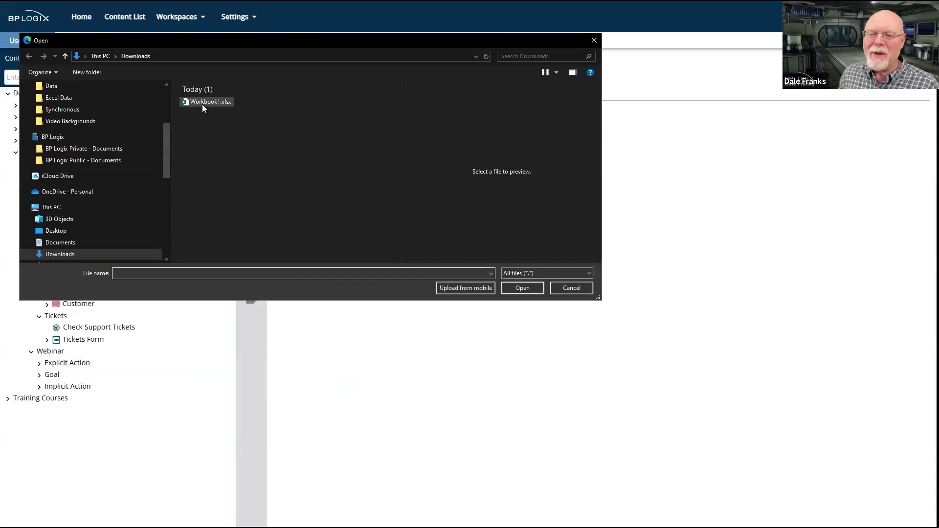
click(202, 105)
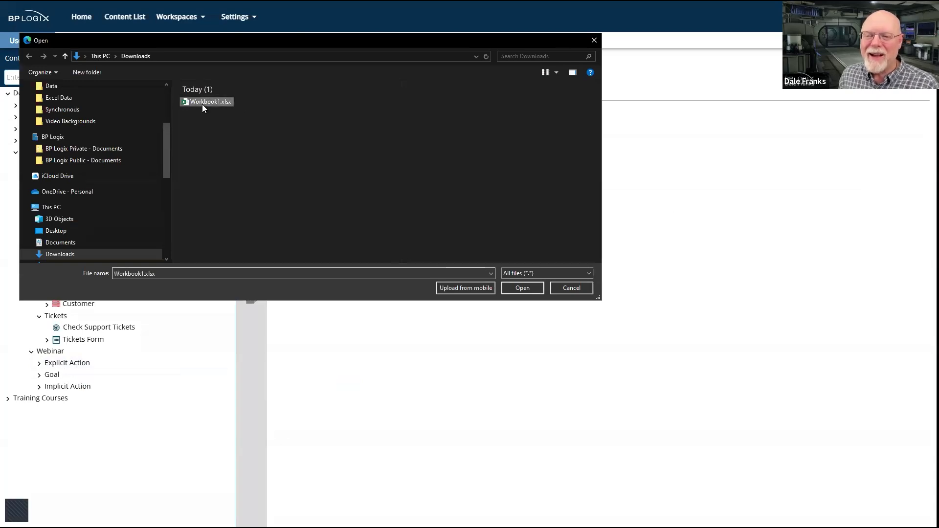
click(528, 293)
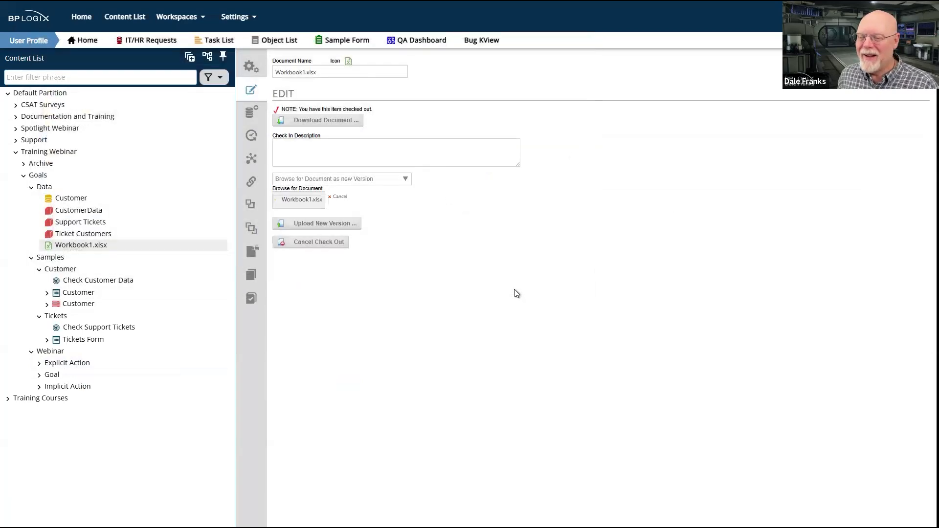
click(329, 227)
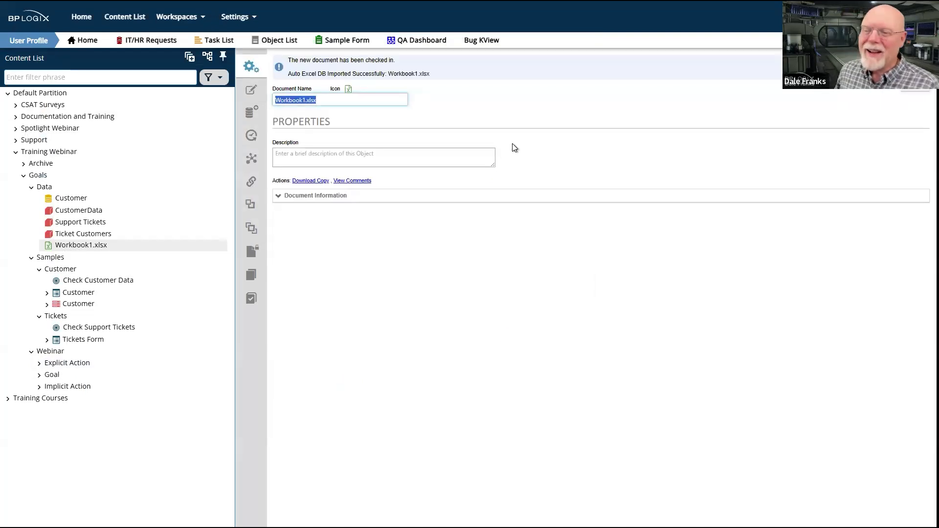
Test the SQL queries of the CustomerData and Support Tickets business values against the Customer data source
click(85, 212)
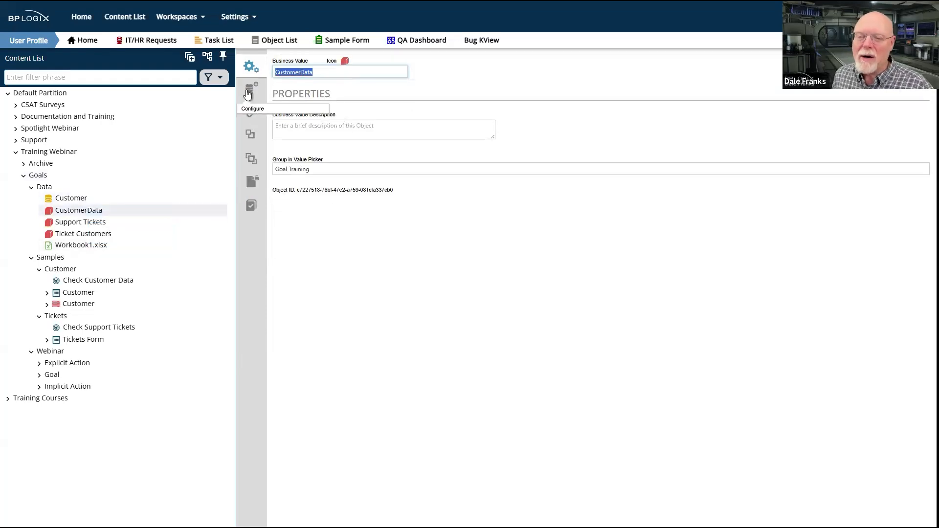
click(248, 90)
click(307, 220)
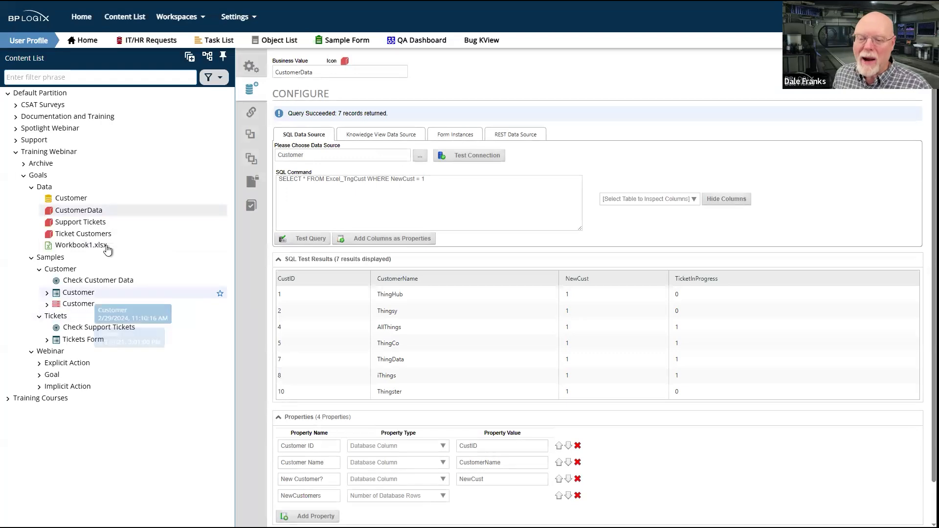
click(87, 226)
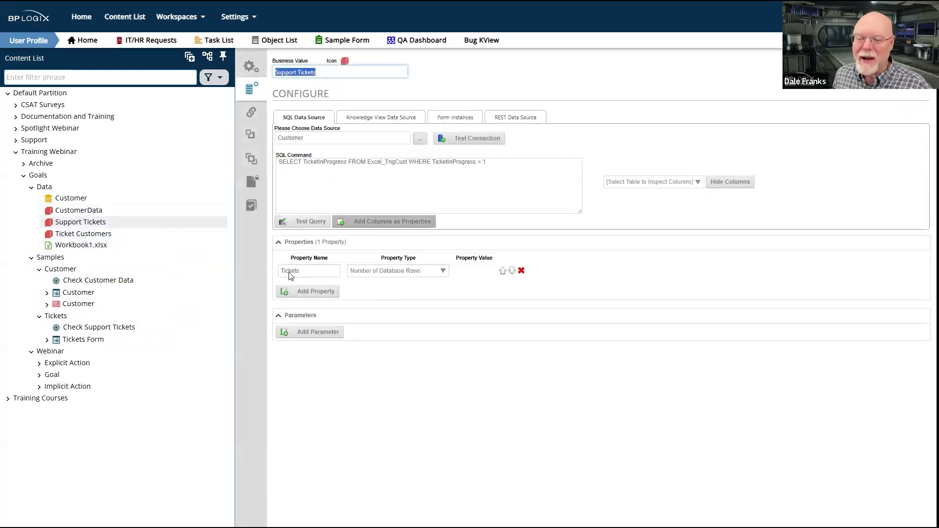
click(312, 223)
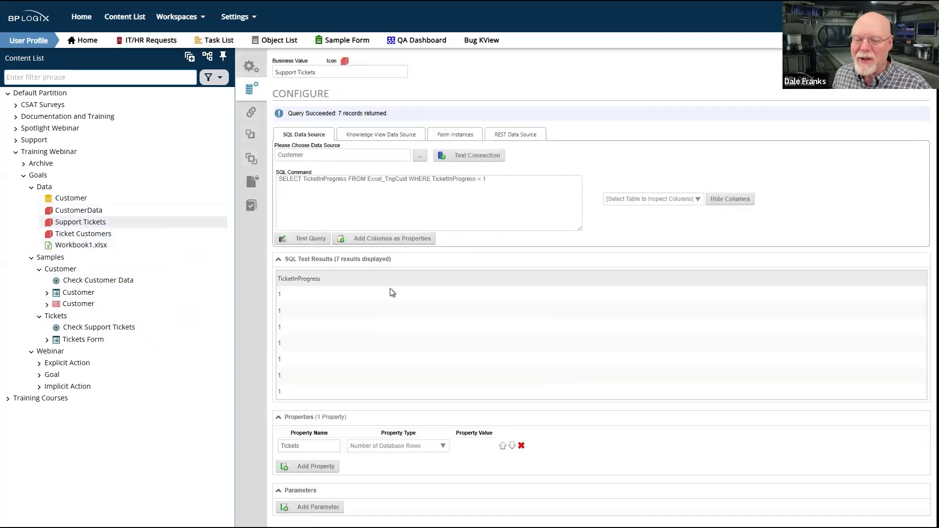
Open the Ticket Customers business value and test its SQL query
click(82, 234)
click(309, 222)
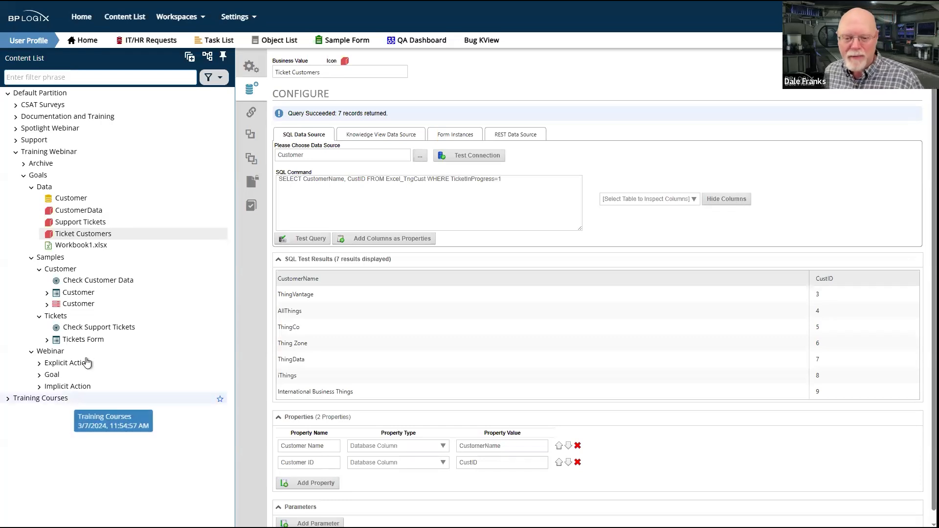
Create a process timeline named Explicit TL in the Explicit Action folder under Webinar
click(65, 365)
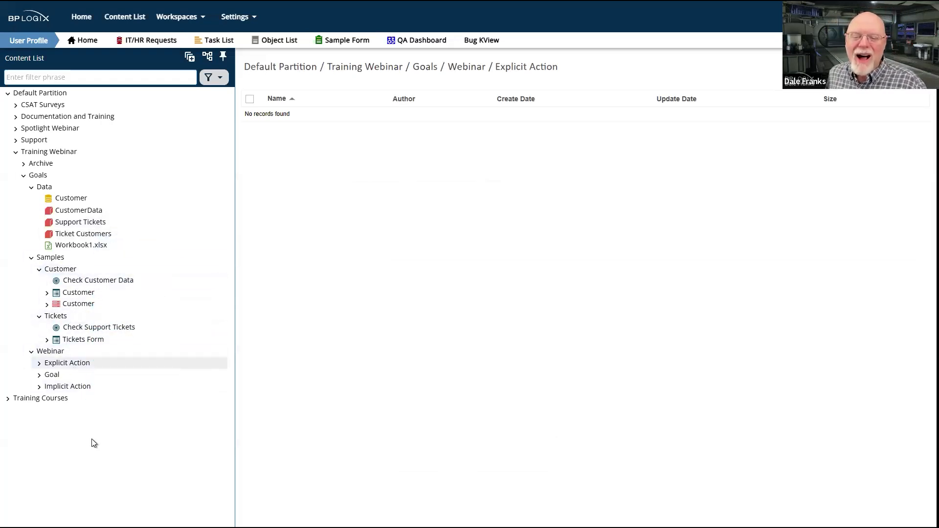
click(899, 68)
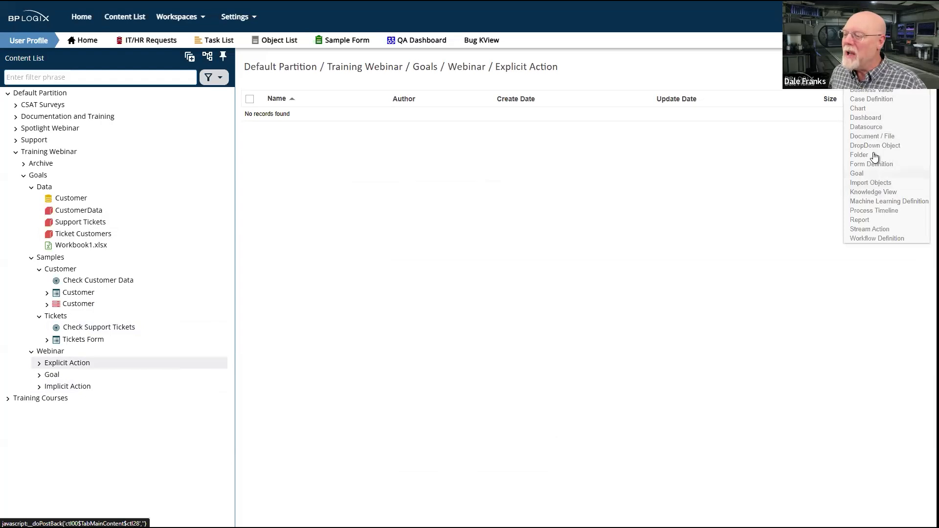
click(876, 213)
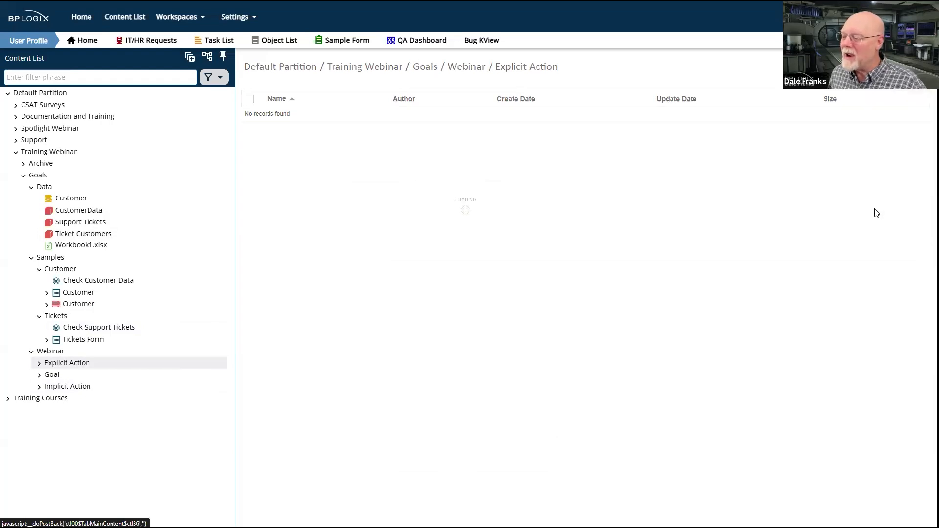
click(301, 86)
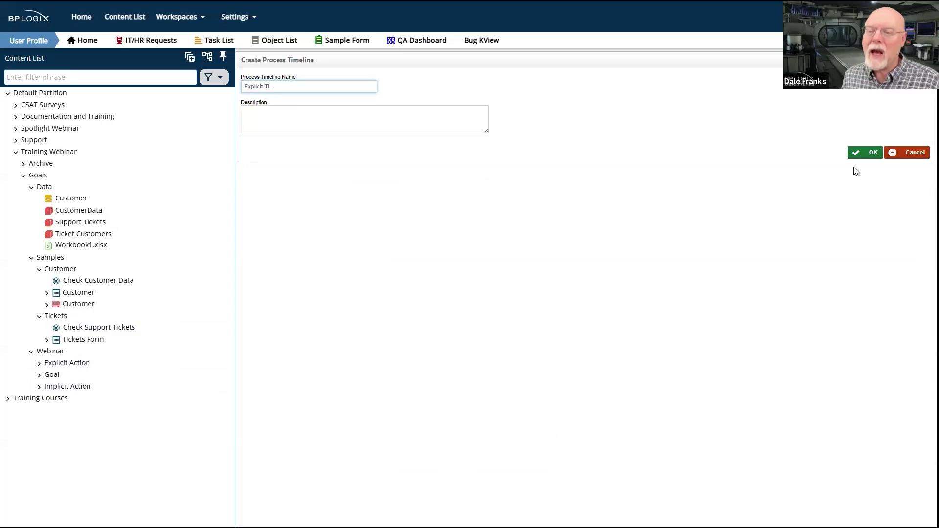
click(875, 154)
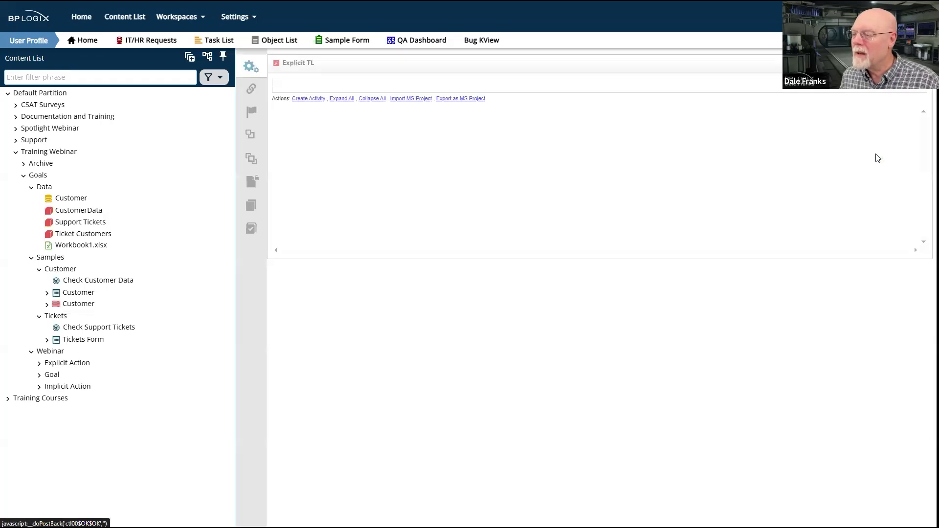
Add one activity to the Explicit TL timeline and save the timeline
click(309, 99)
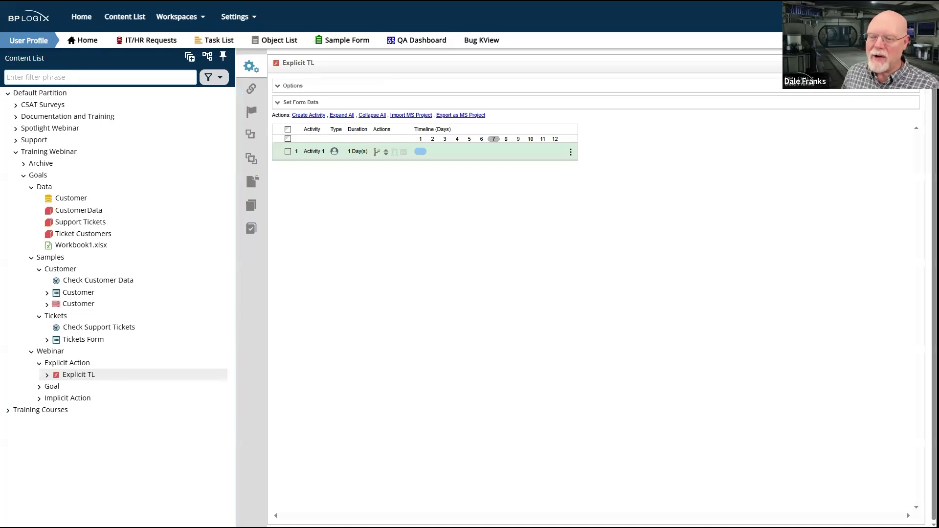
mouse_move(899, 63)
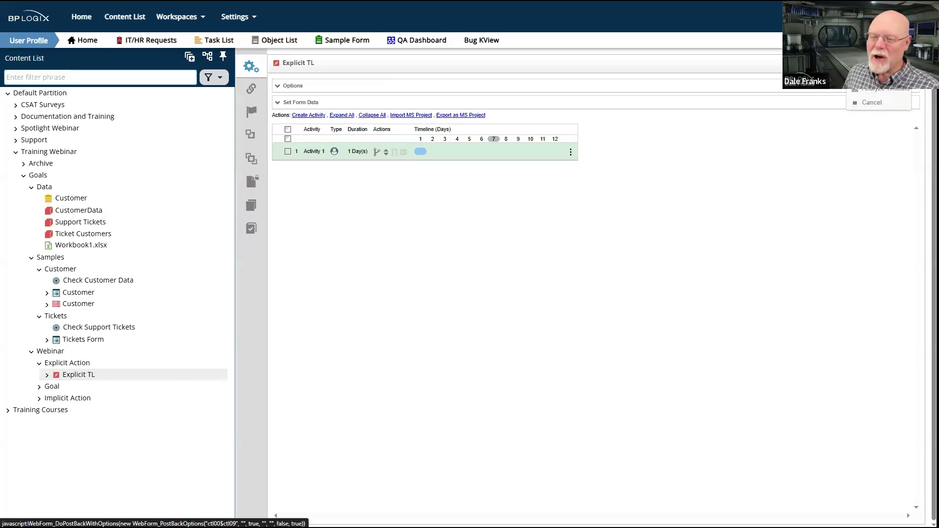
click(895, 65)
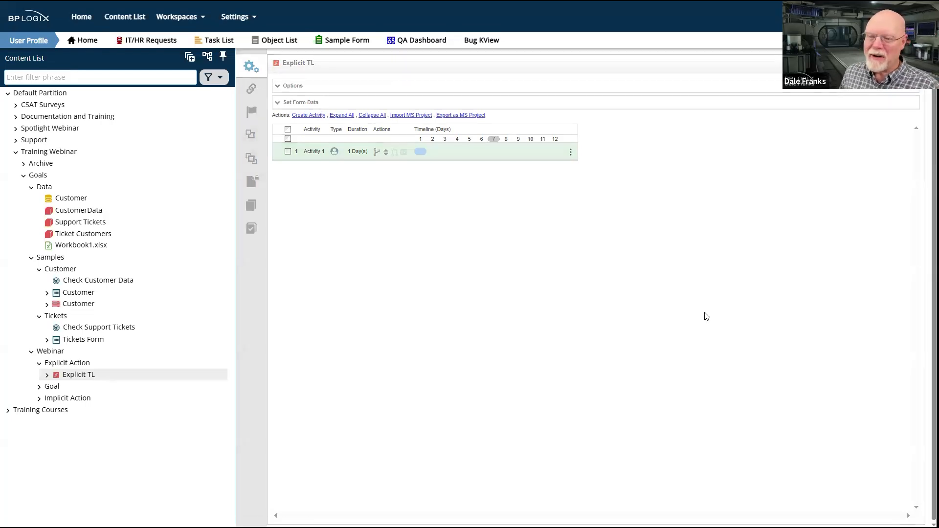
Create a goal named Explicit Goal in the Explicit Action folder
mouse_move(904, 79)
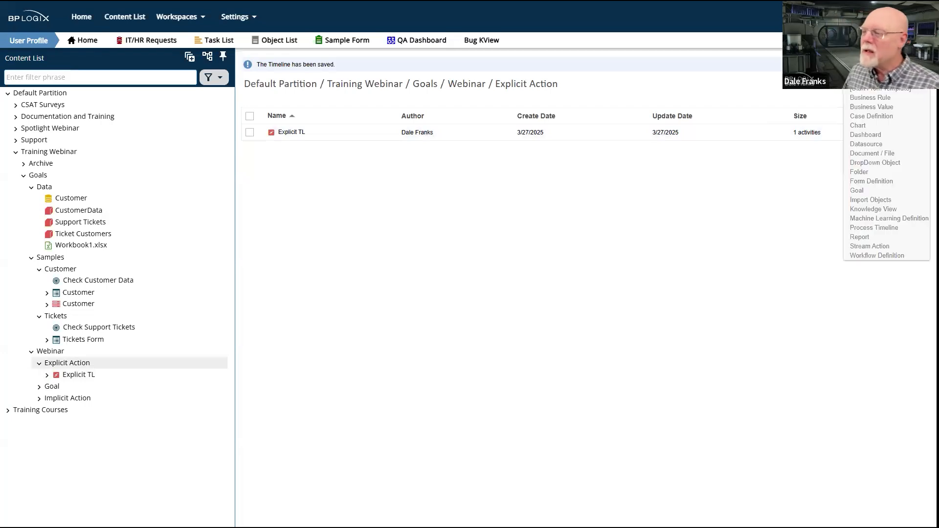
click(872, 191)
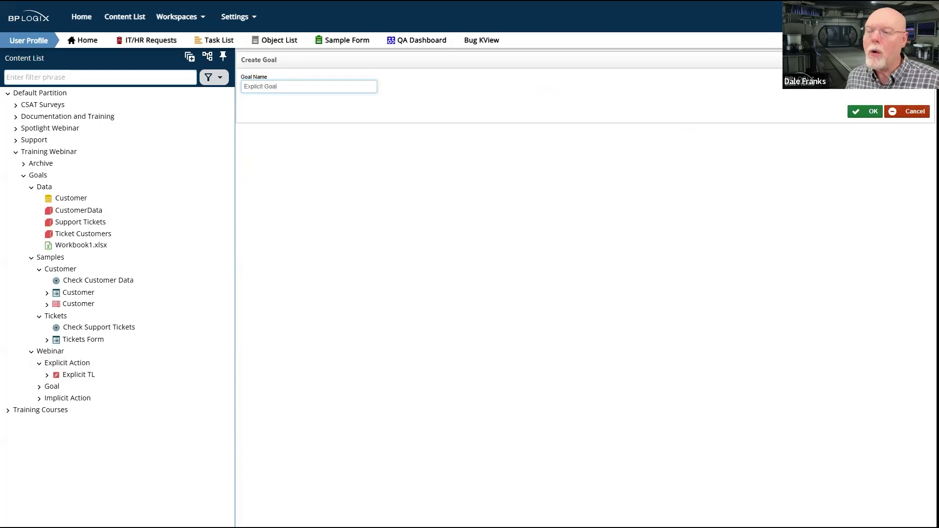
click(871, 112)
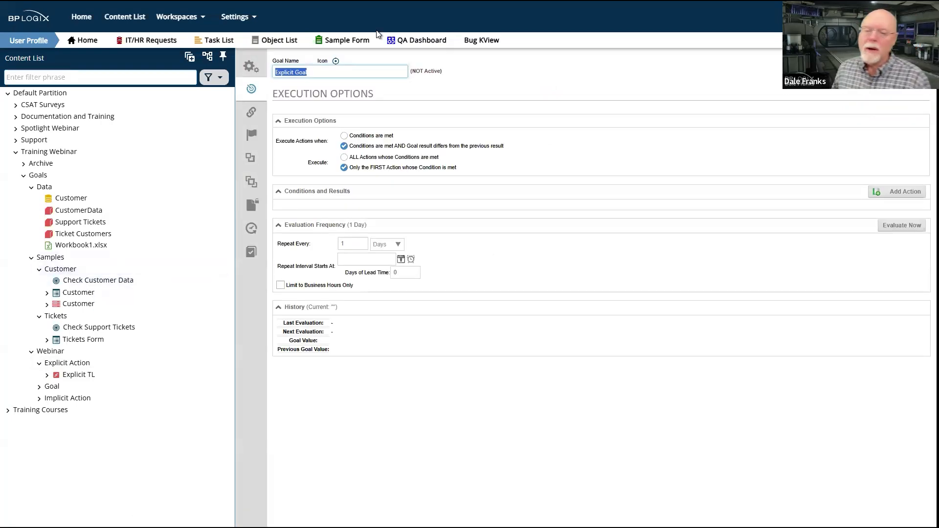
Set Explicit Goal's value picker group to Sample Goal, copying the group name from the Webinar goal's properties
click(250, 66)
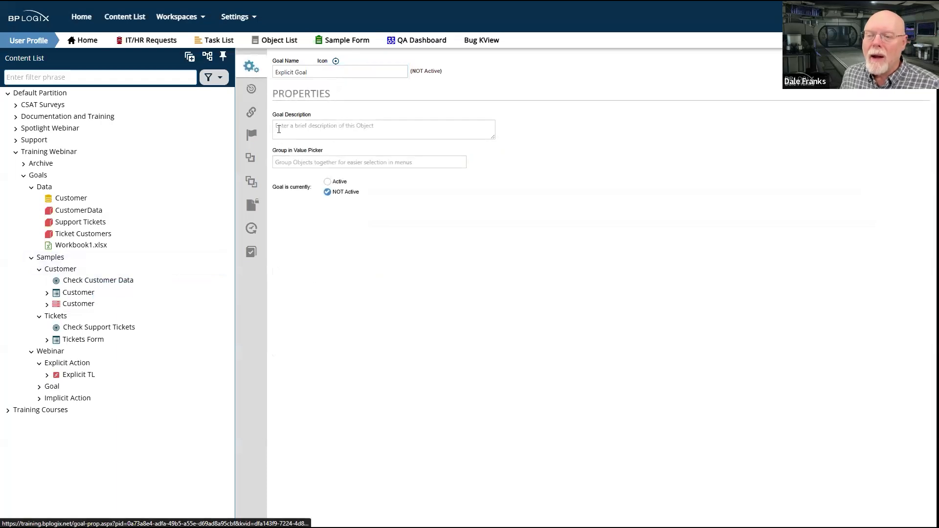
click(314, 159)
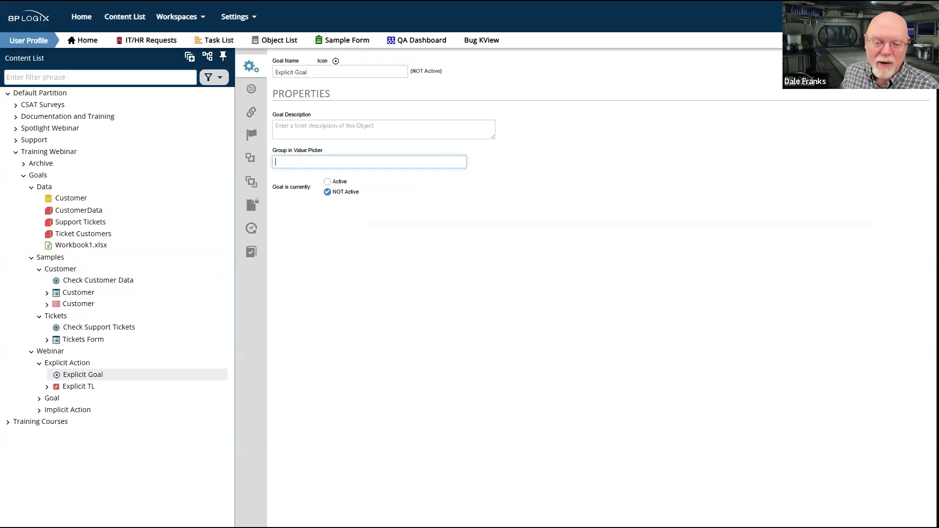
click(53, 398)
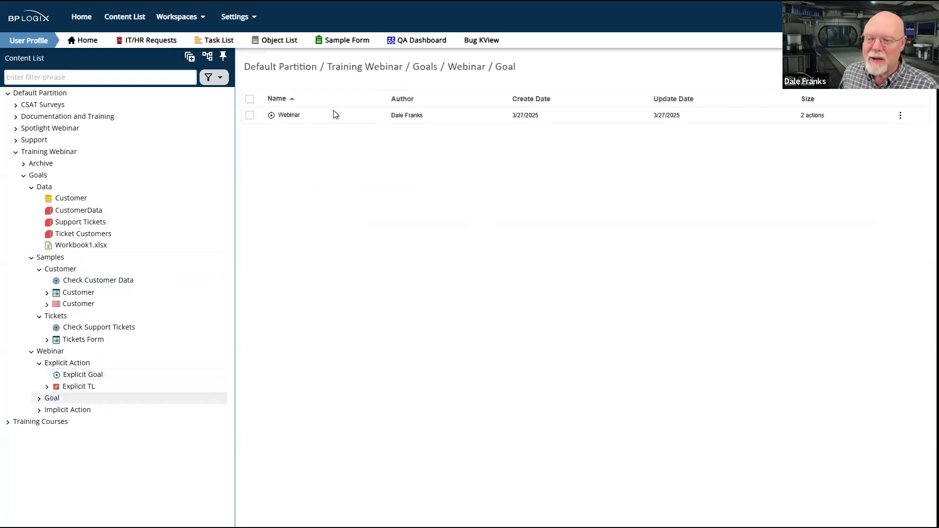
click(289, 116)
click(270, 162)
key(ctrl+c)
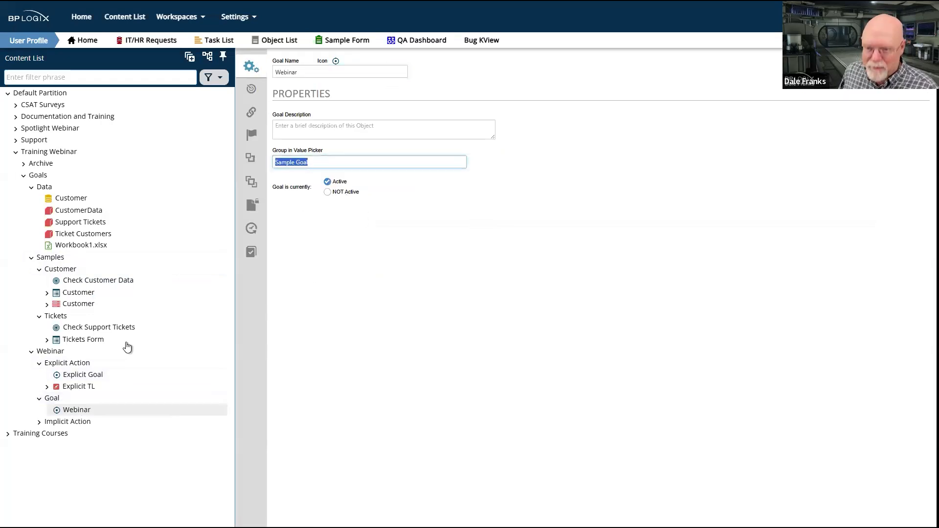
click(78, 375)
click(321, 162)
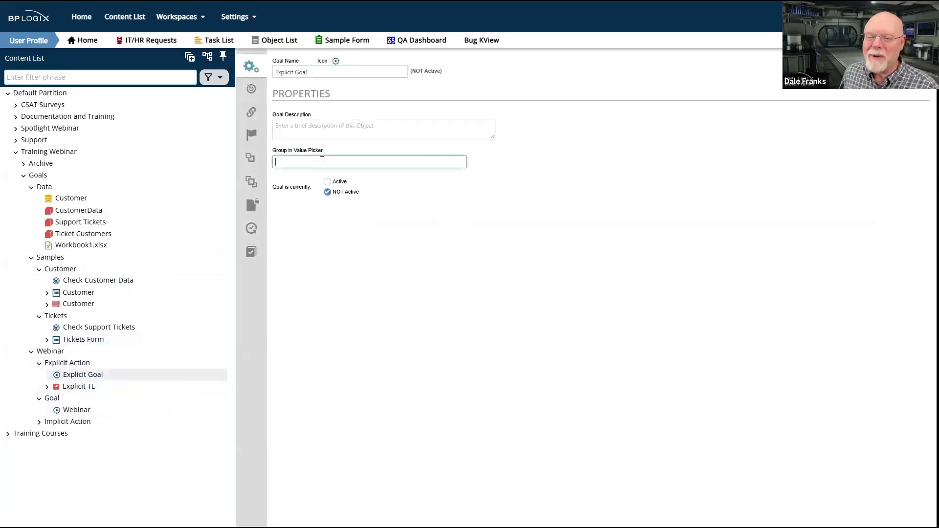
key(ctrl+v)
click(371, 299)
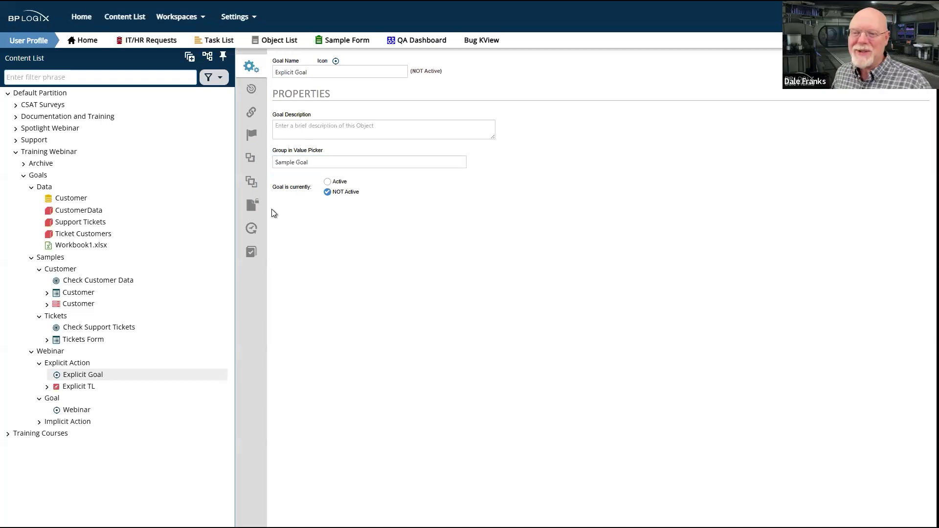
Set Explicit Goal to execute actions whenever conditions are met, and add two blank actions to its conditions and results
click(252, 91)
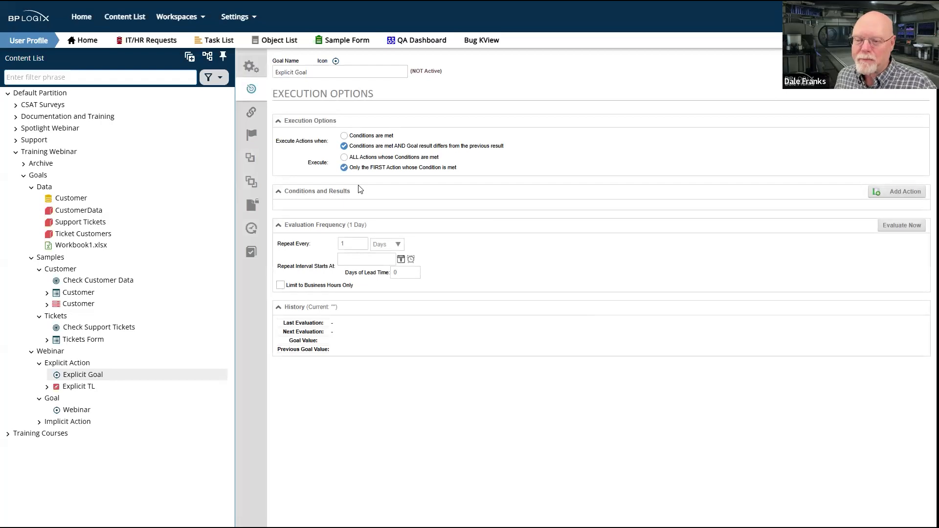
click(344, 136)
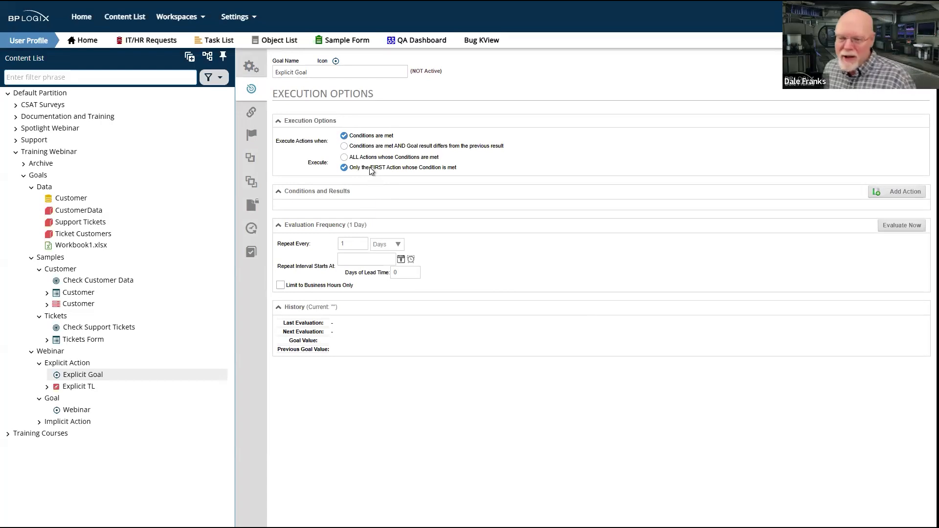
click(299, 194)
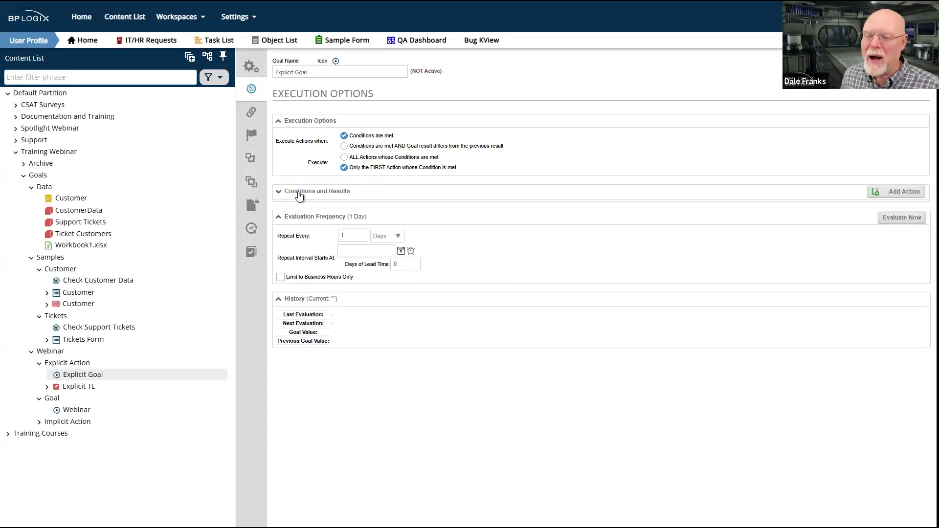
click(299, 193)
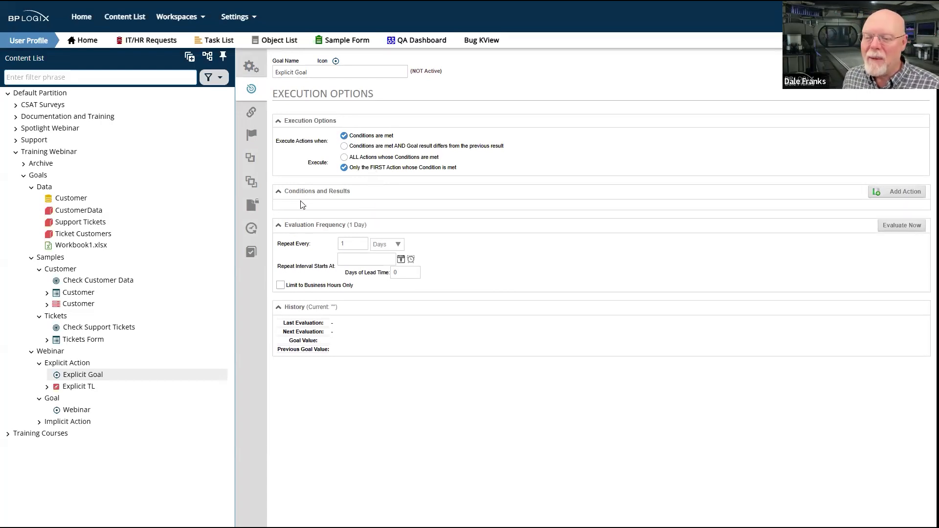
click(903, 192)
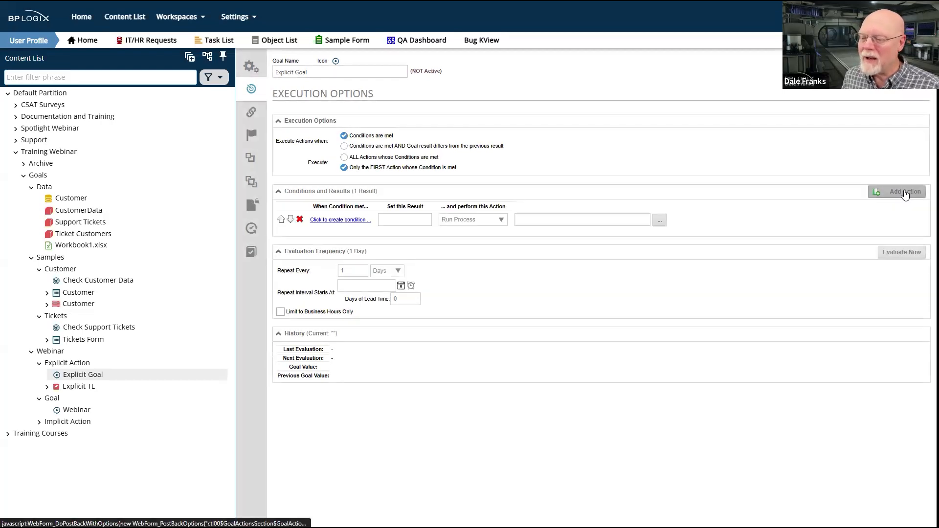
click(904, 193)
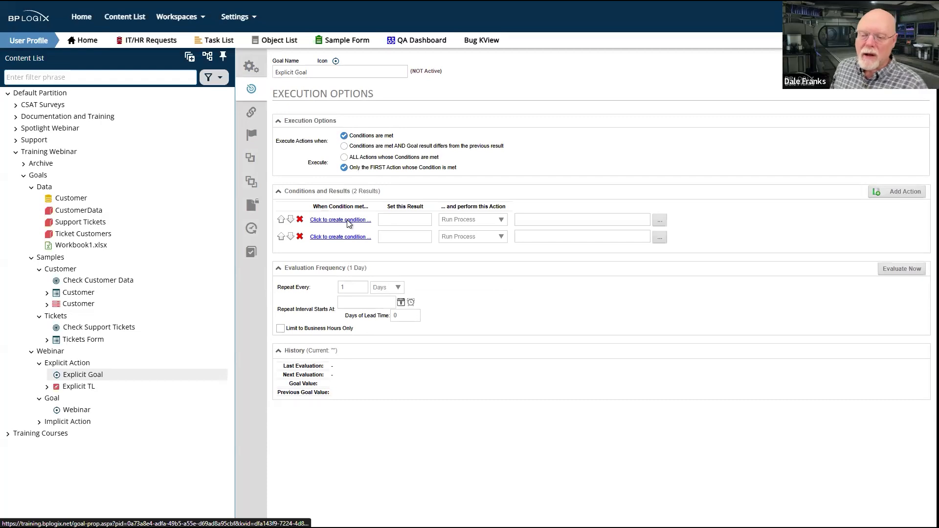
click(349, 224)
click(109, 108)
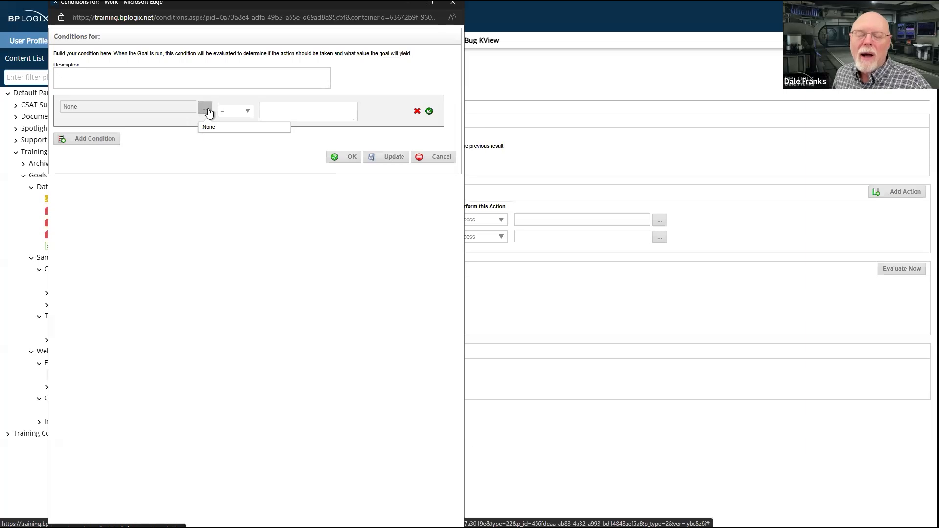
click(452, 6)
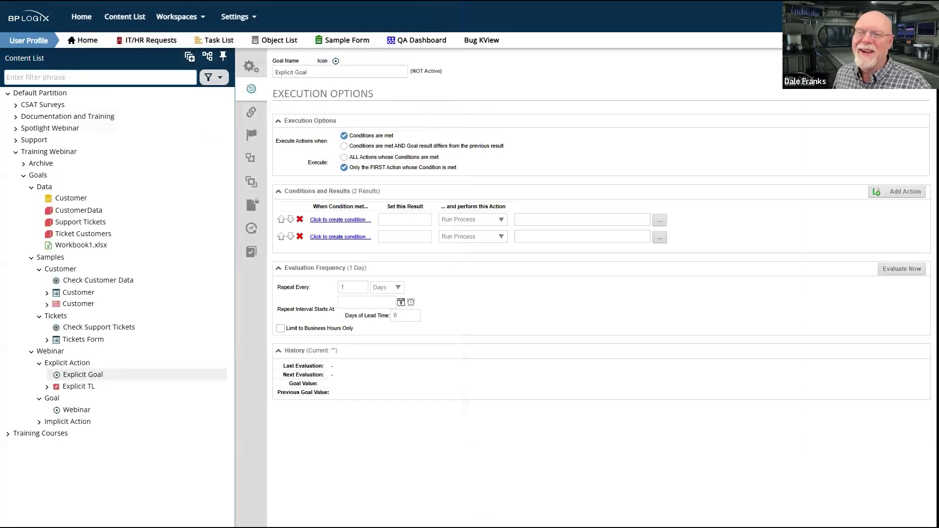
Check which value picker group is assigned in the CustomerData business value's properties
click(78, 210)
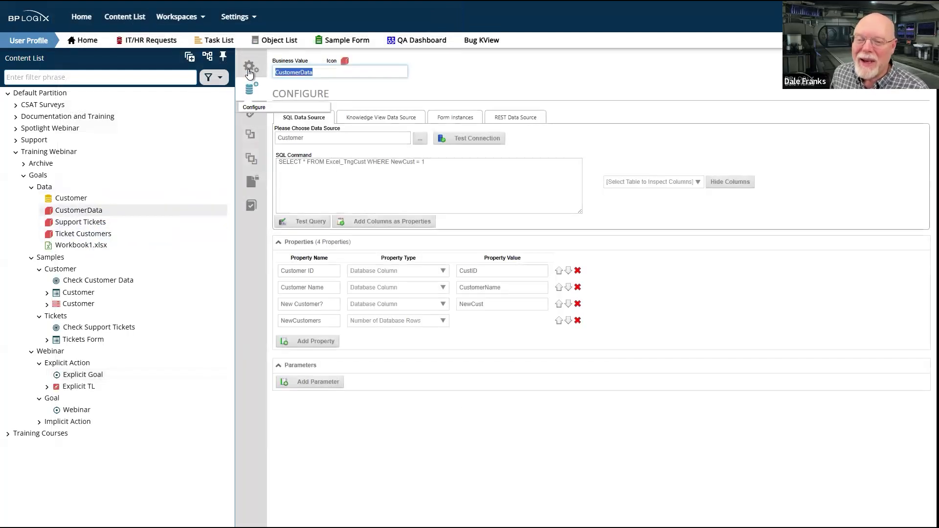
click(251, 88)
drag(313, 168, 275, 171)
click(347, 231)
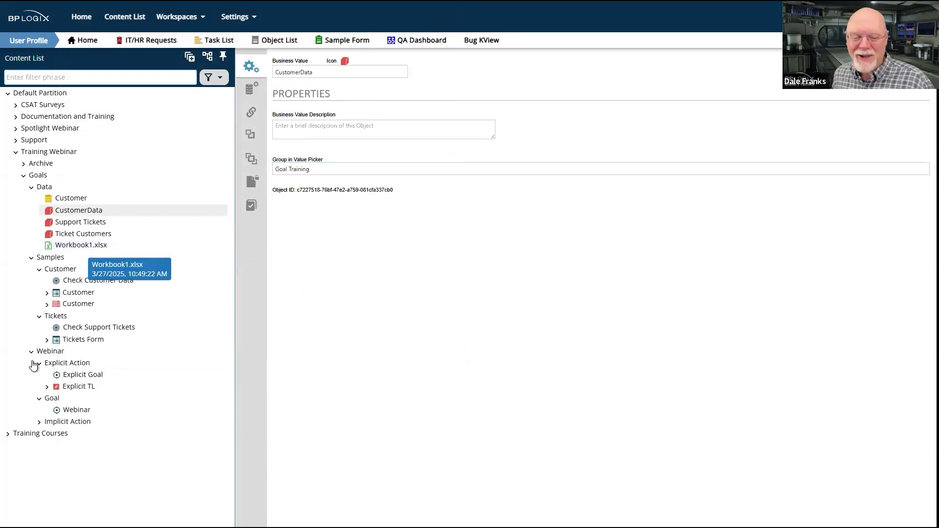
Reopen Explicit Goal and add two blank actions under its conditions and results
click(81, 376)
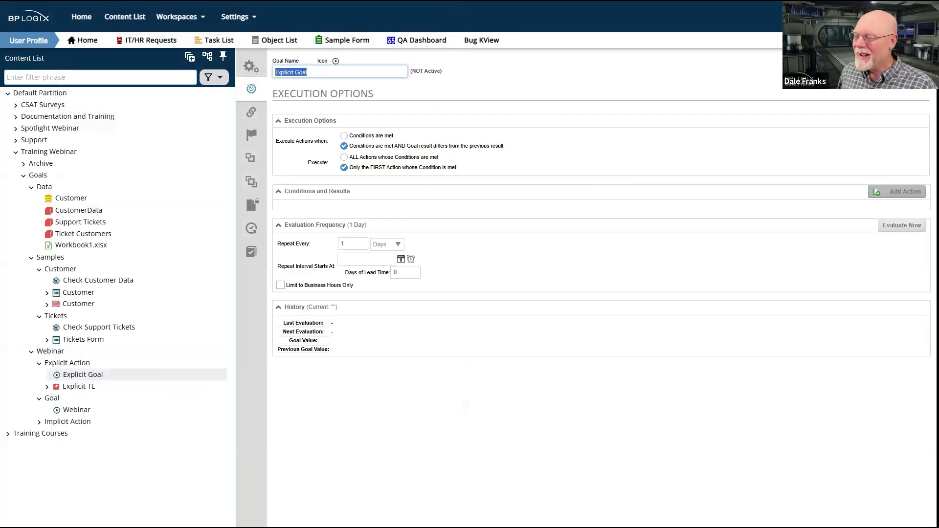
click(900, 192)
click(900, 192)
Add a condition to Explicit Goal's first action, using the CustomerData.NewCustomers business value from the Goal Training group as its variable
click(338, 220)
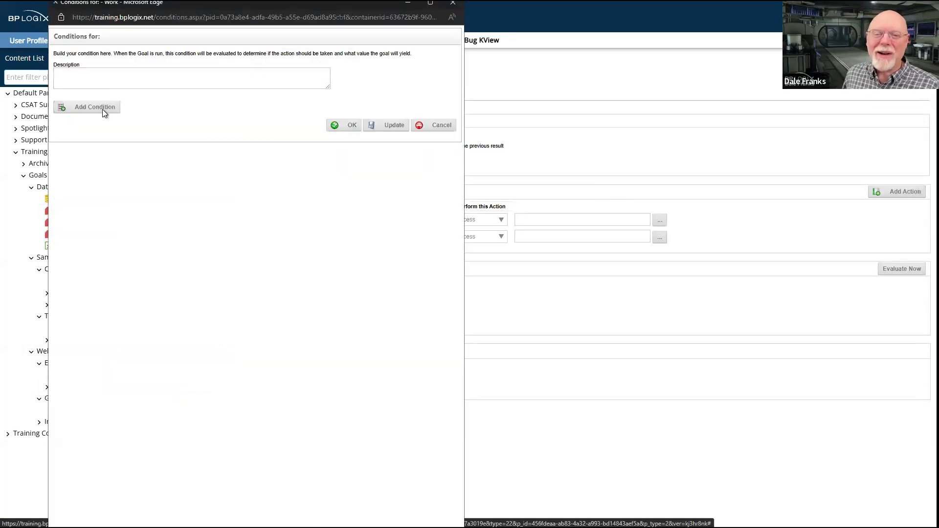
click(100, 108)
click(206, 108)
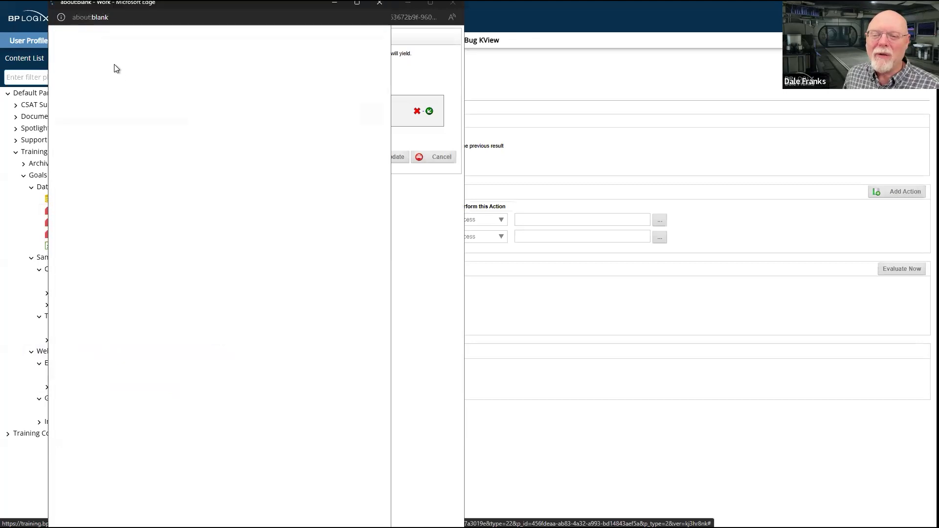
click(74, 57)
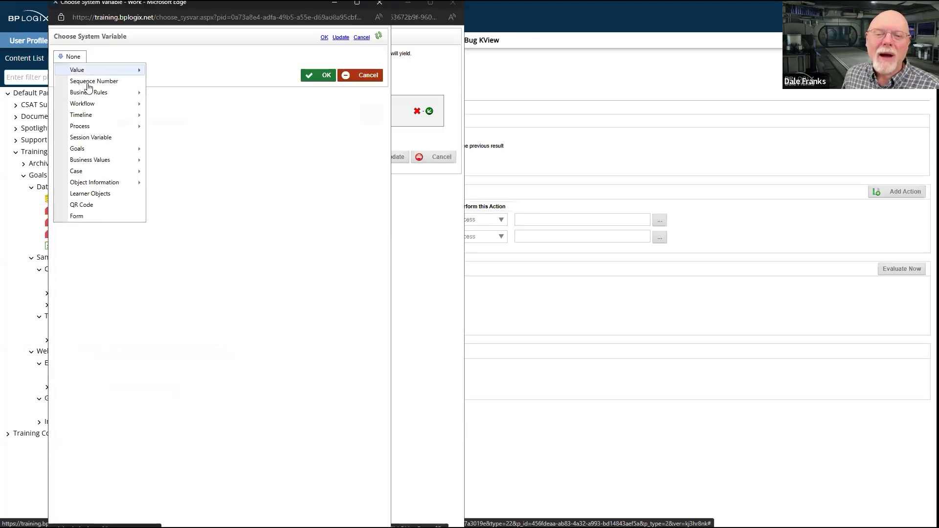
mouse_move(89, 97)
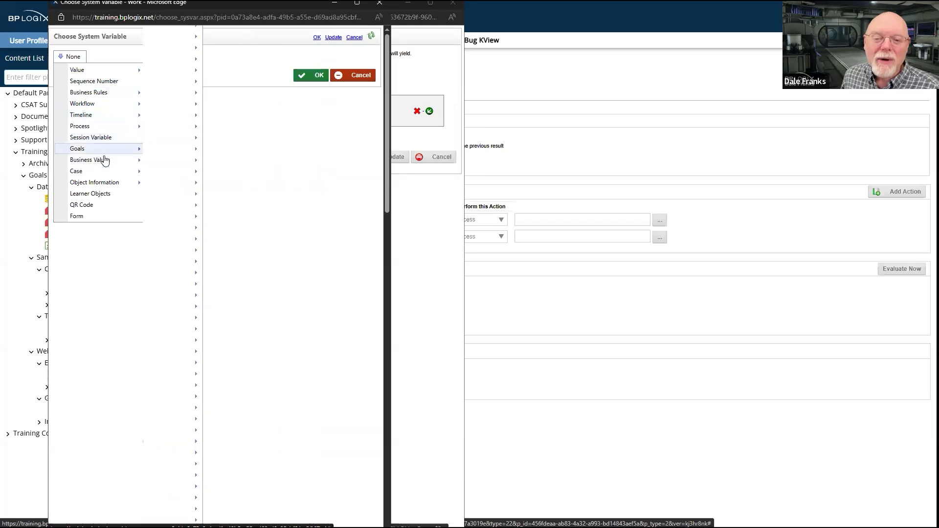
mouse_move(229, 149)
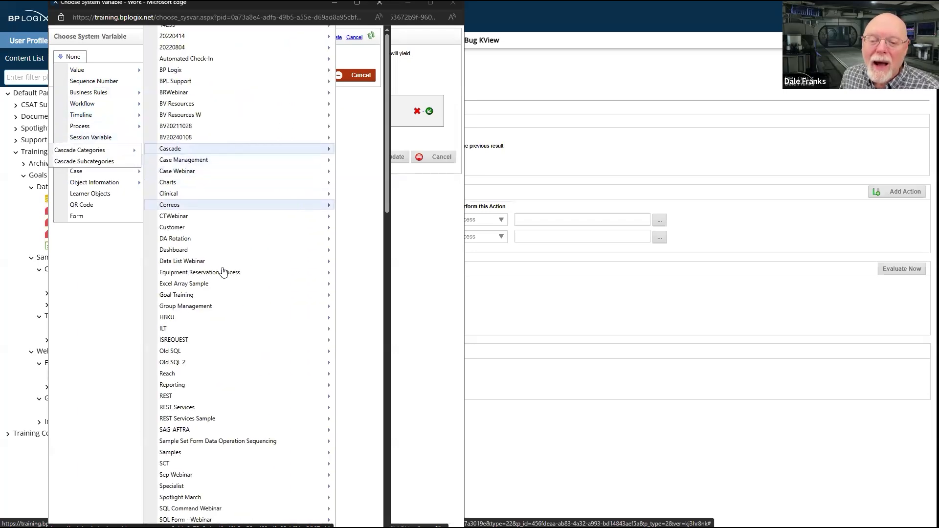
mouse_move(224, 272)
scroll(224, 272, down, 3)
scroll(223, 272, up, 1)
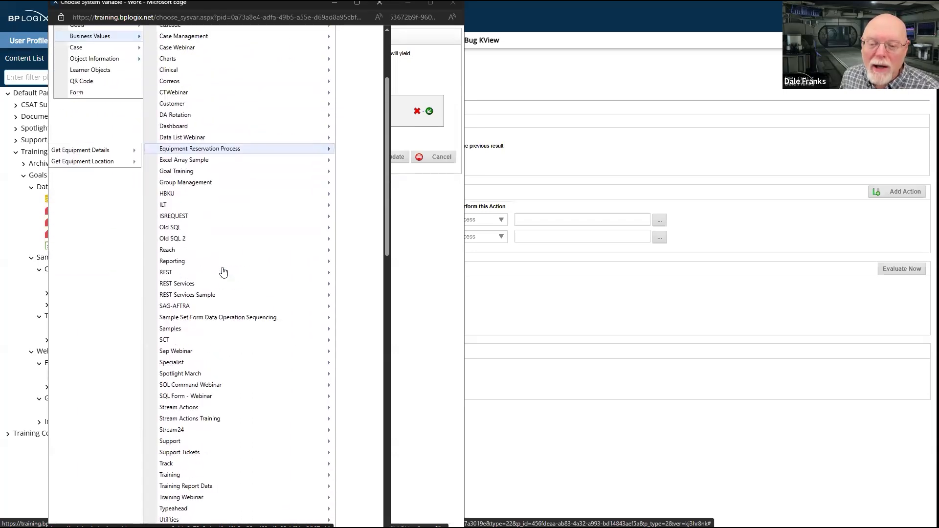
mouse_move(185, 203)
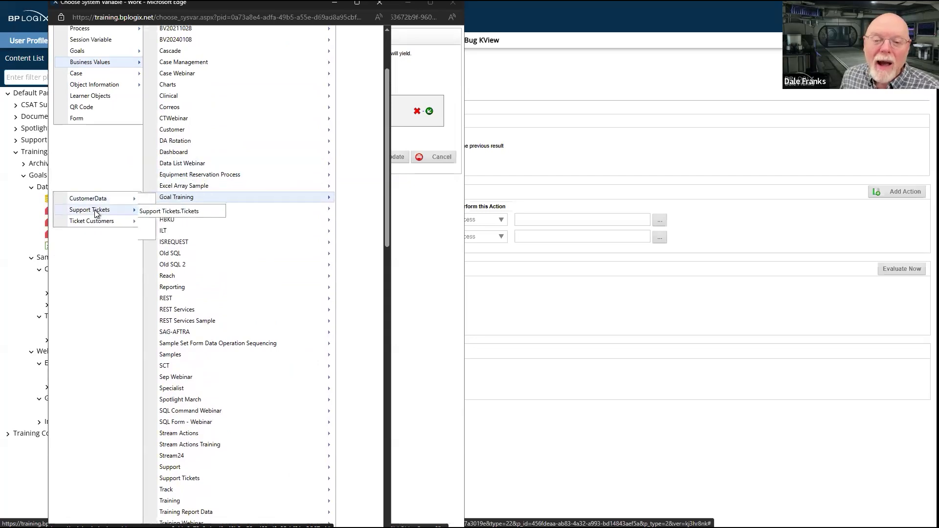
mouse_move(90, 225)
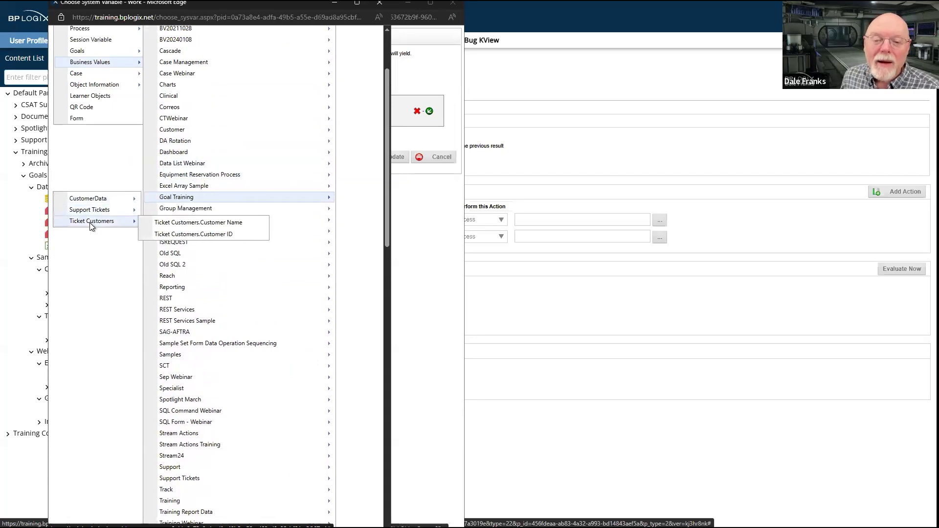
mouse_move(96, 200)
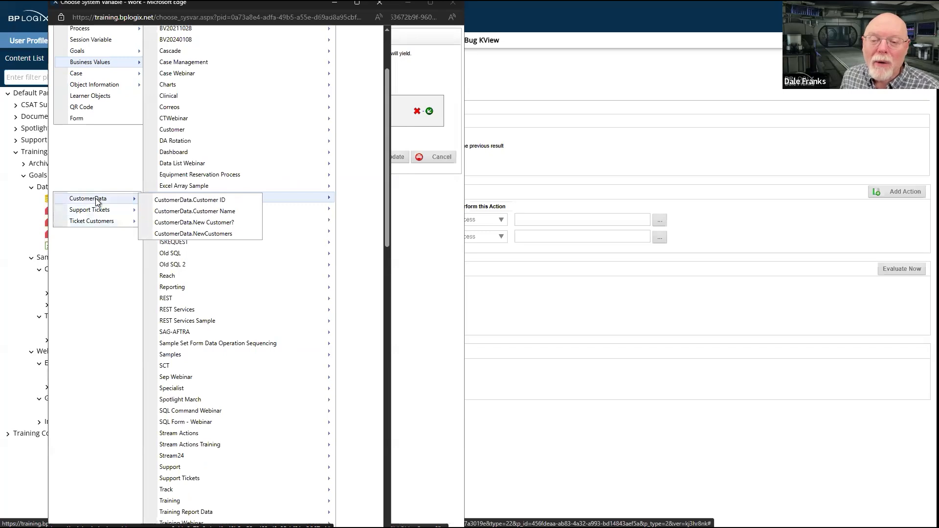
scroll(98, 202, up, 2)
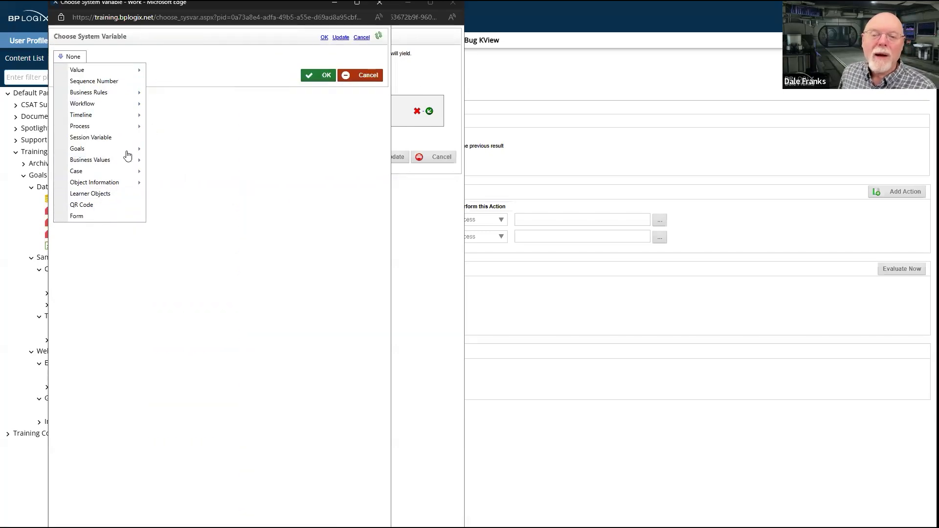
mouse_move(116, 162)
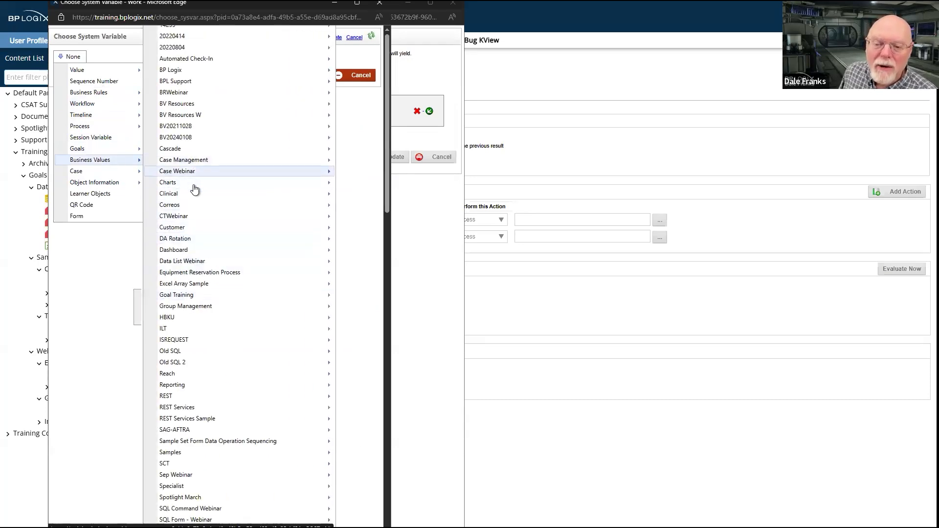
mouse_move(186, 297)
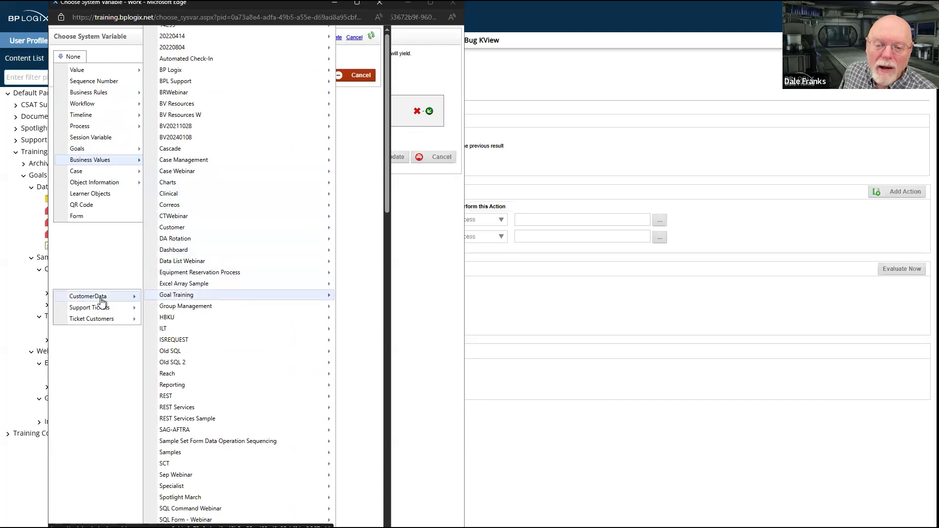
mouse_move(102, 300)
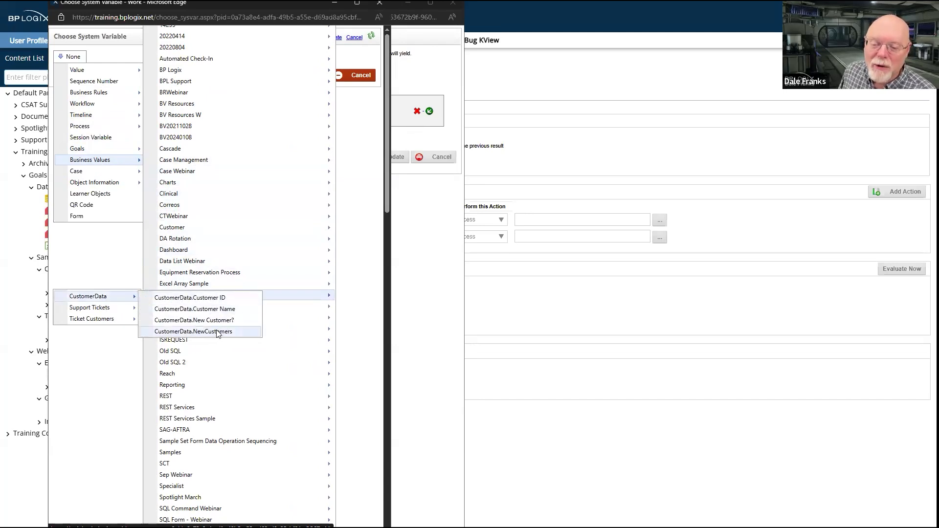
click(218, 332)
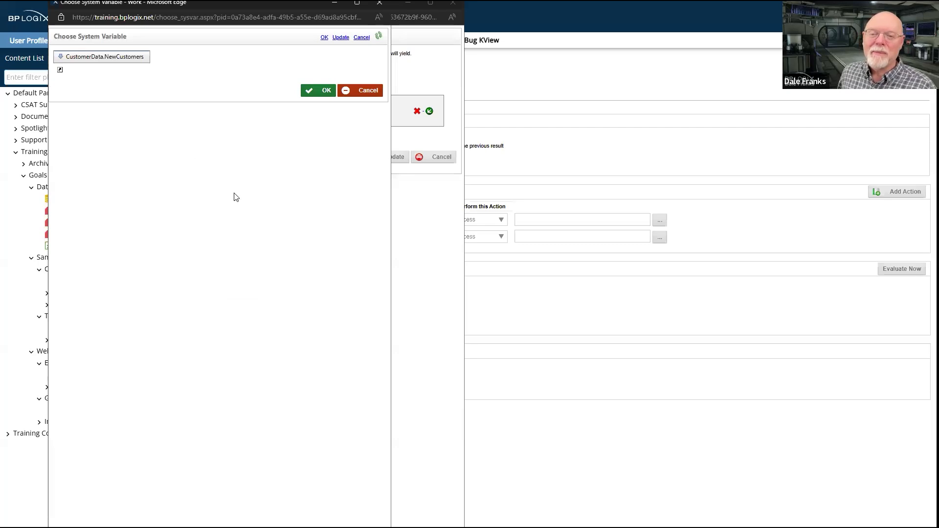
click(326, 92)
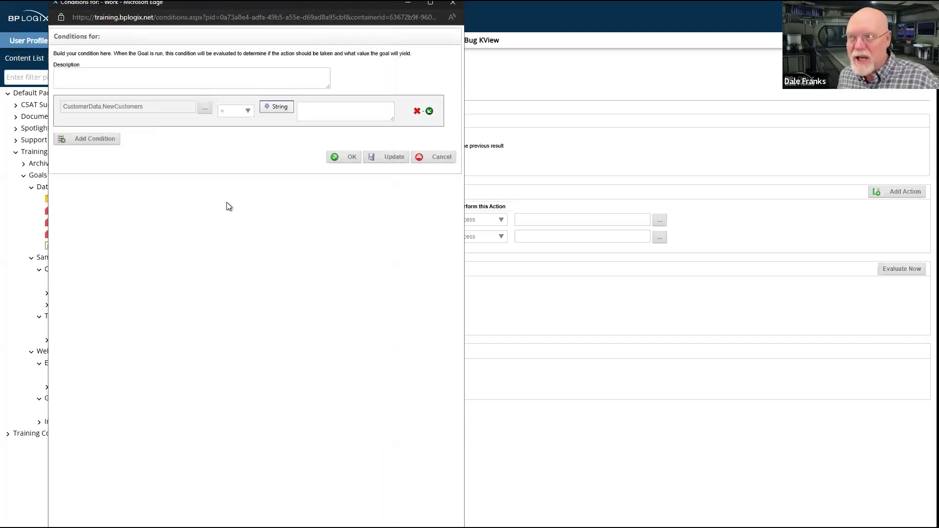
Set the CustomerData.NewCustomers condition to greater than 0 and apply it to the first action
click(248, 112)
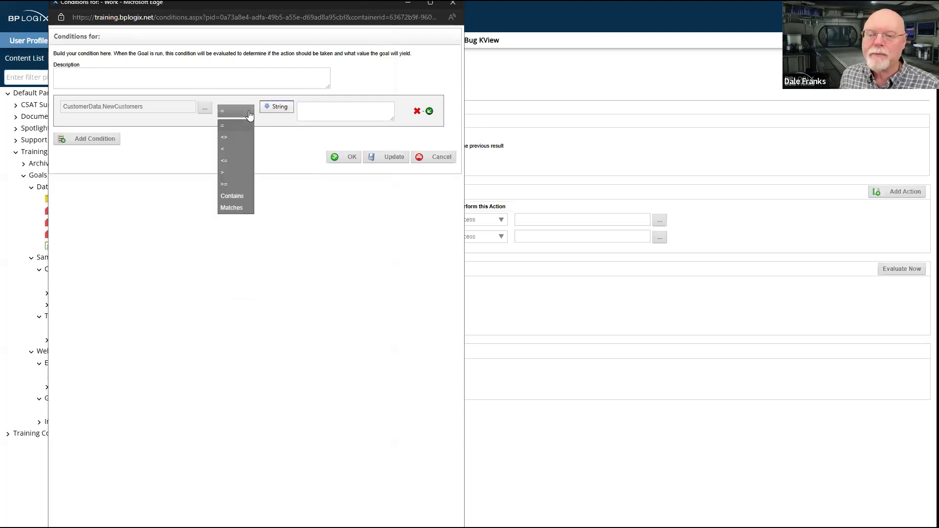
click(234, 172)
click(325, 114)
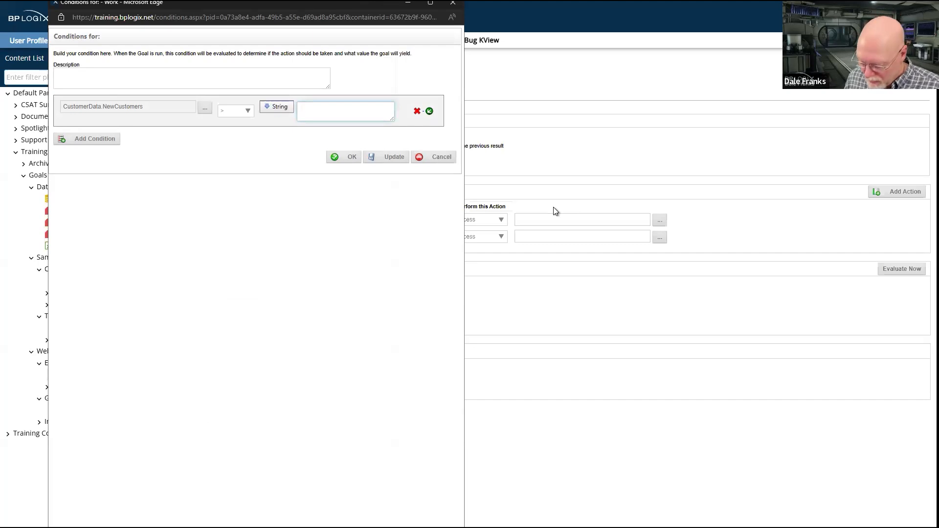
click(350, 157)
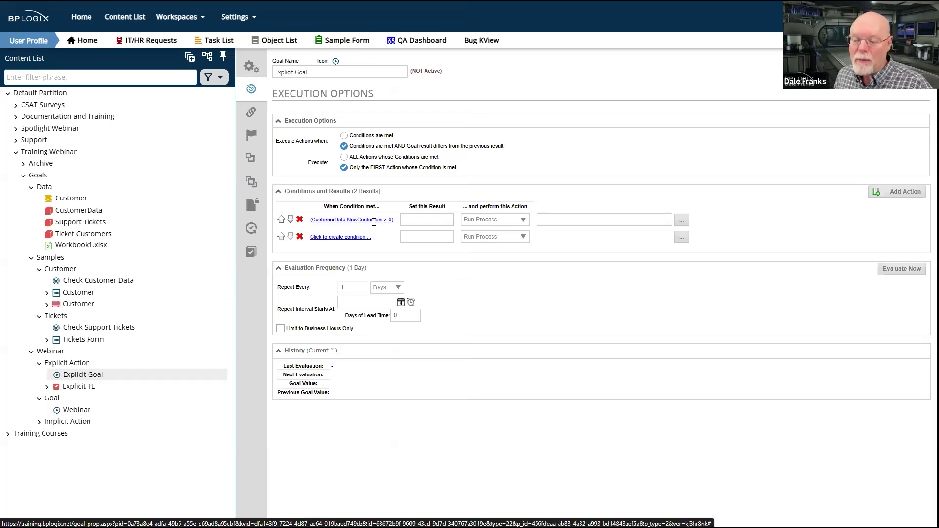
Set the first action's result to {BV:CustomerData.NewCustomers} and evaluate Explicit Goal
click(913, 270)
click(425, 220)
click(422, 219)
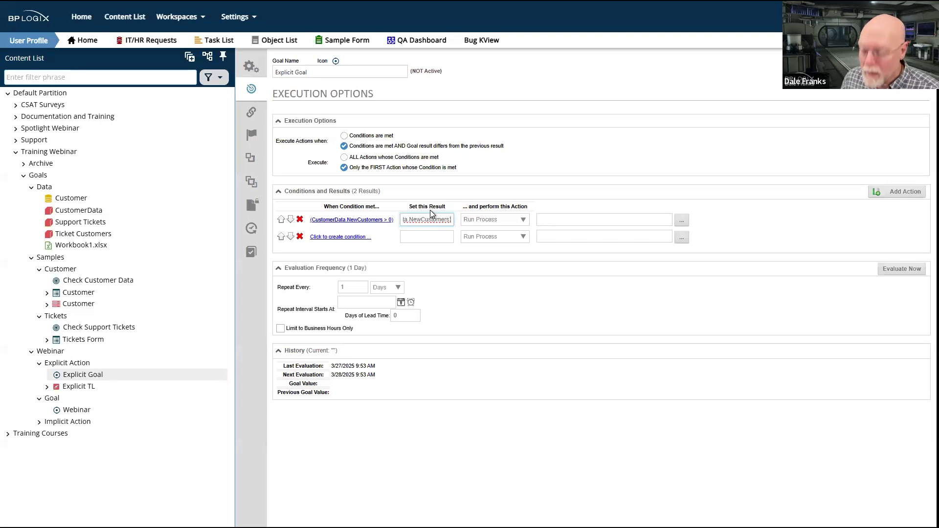
text(})
click(895, 270)
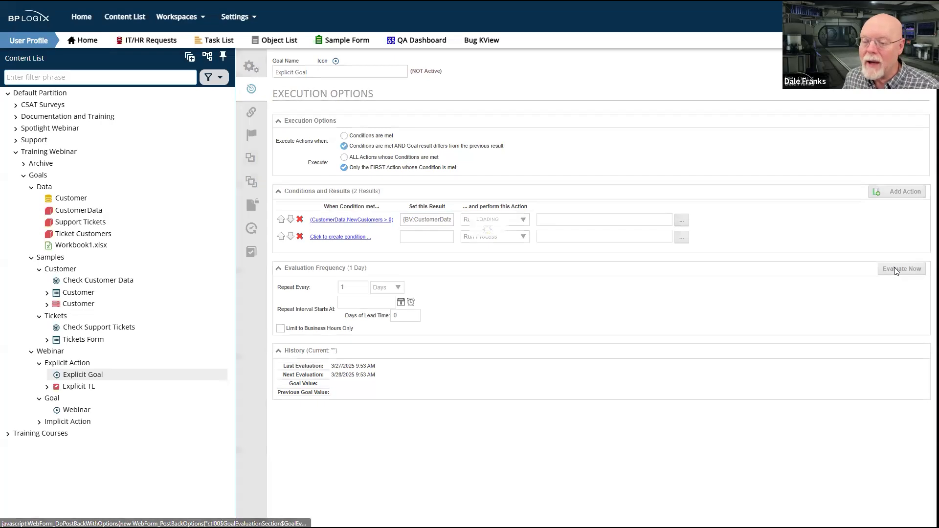
Compare Explicit Goal's first result expression with the one used in the Check Customer Data goal
drag(403, 220, 480, 220)
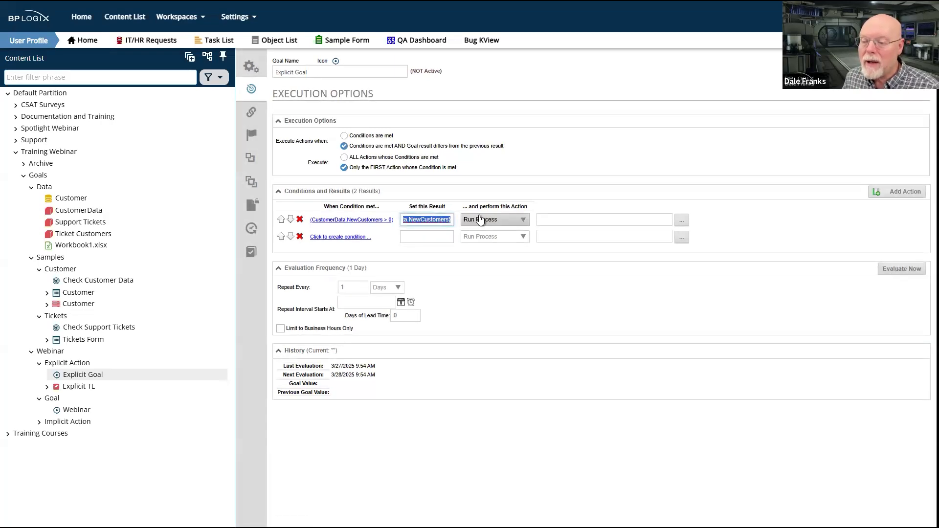
click(449, 220)
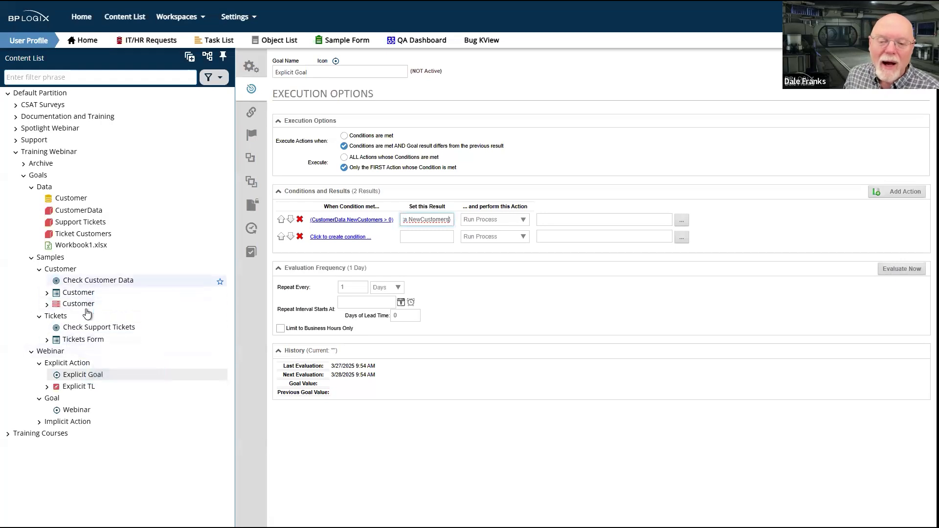
click(93, 280)
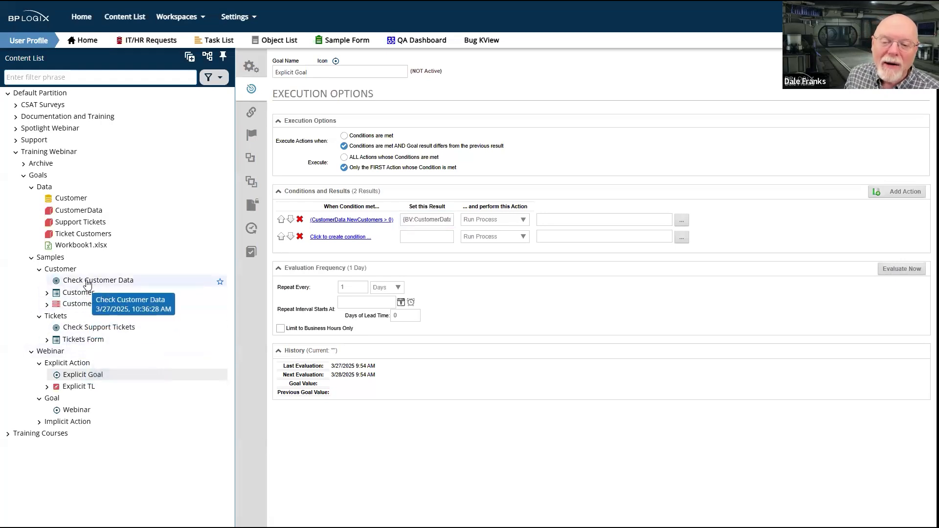
double_click(429, 219)
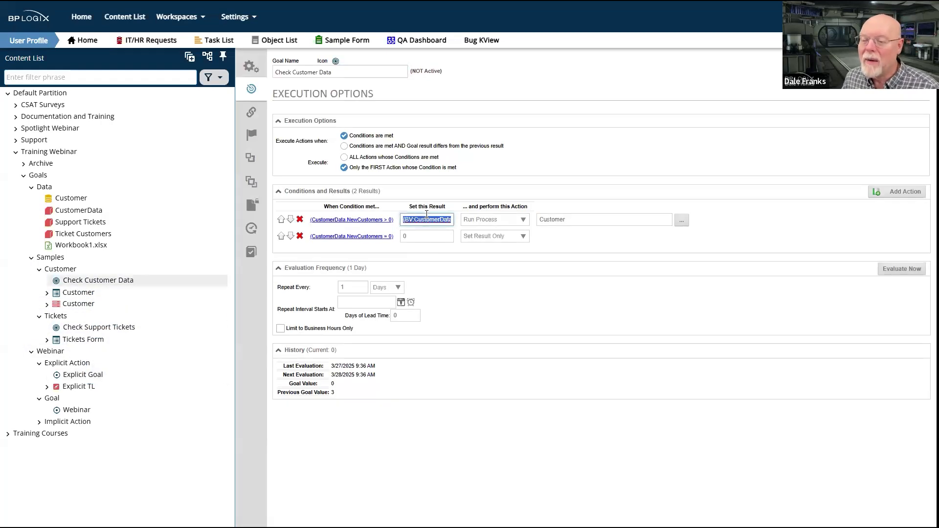
drag(438, 221, 503, 219)
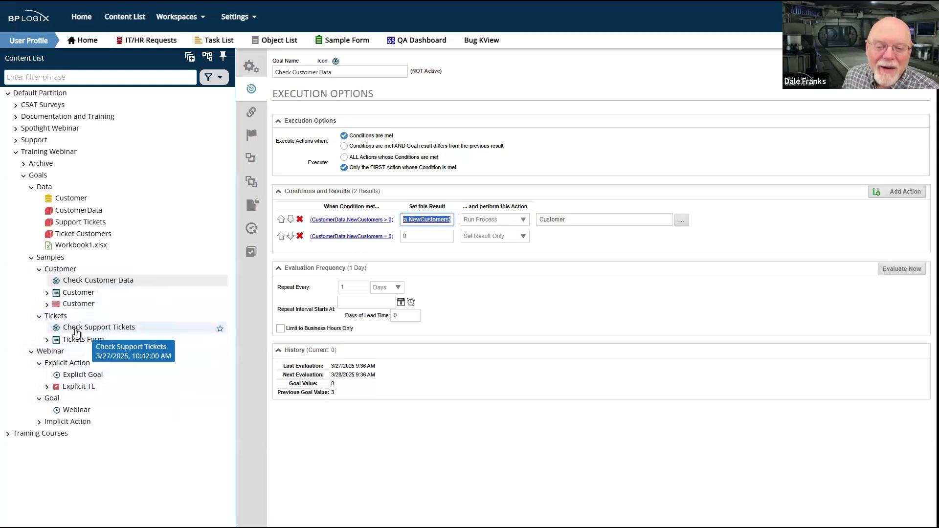
Return to Explicit Goal and re-create the two blank actions in its conditions and results
click(81, 376)
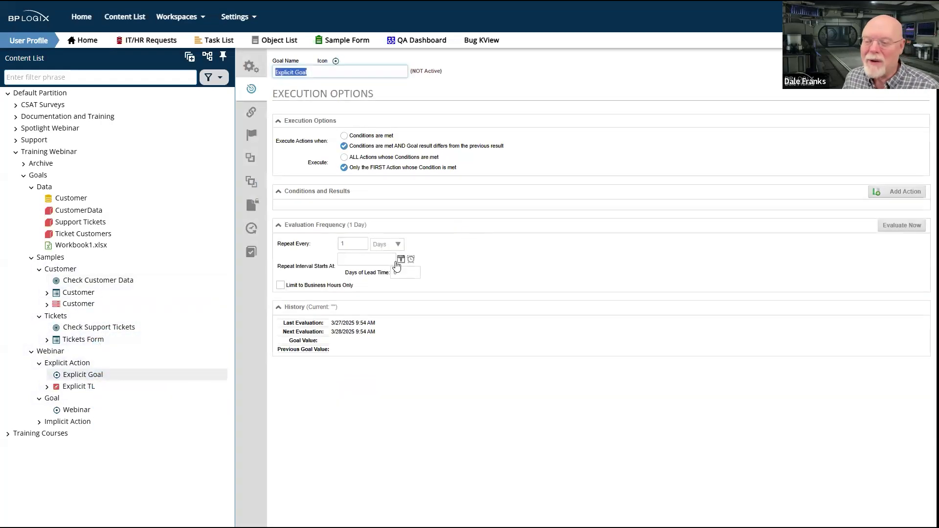
click(326, 192)
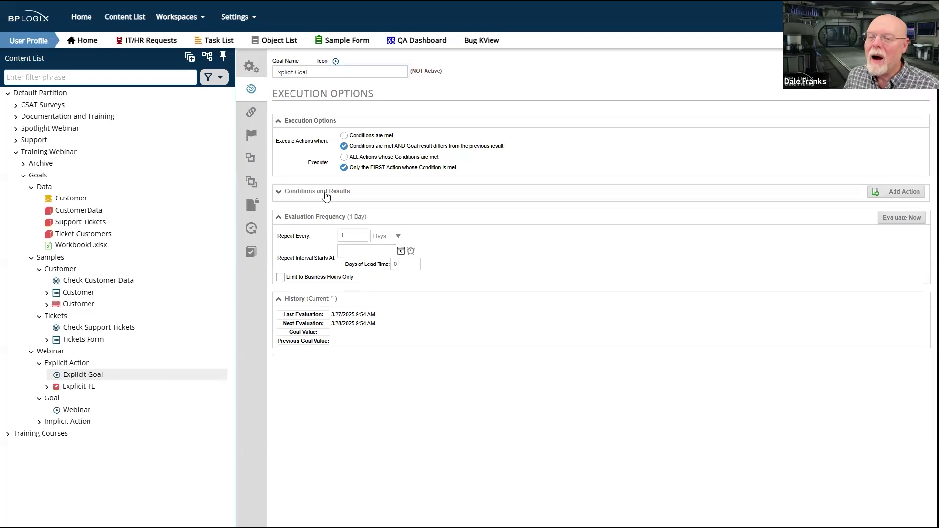
click(905, 192)
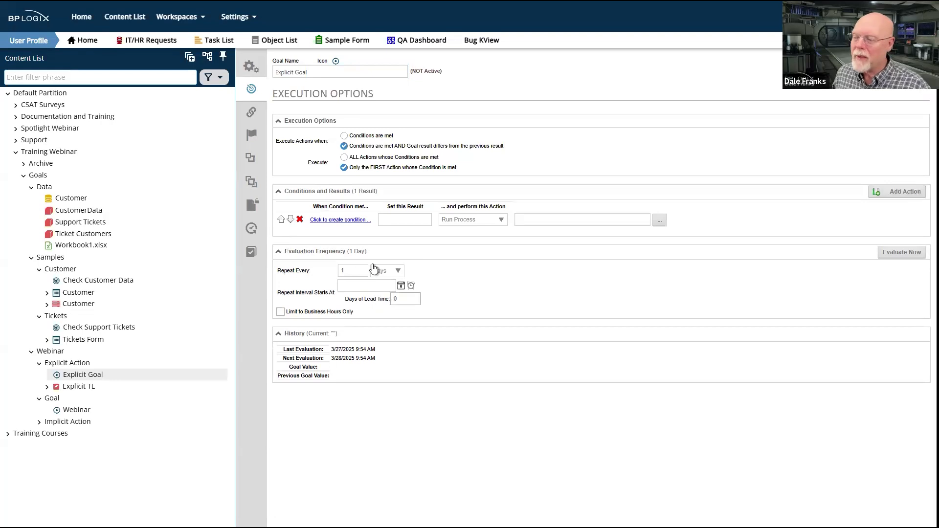
click(905, 192)
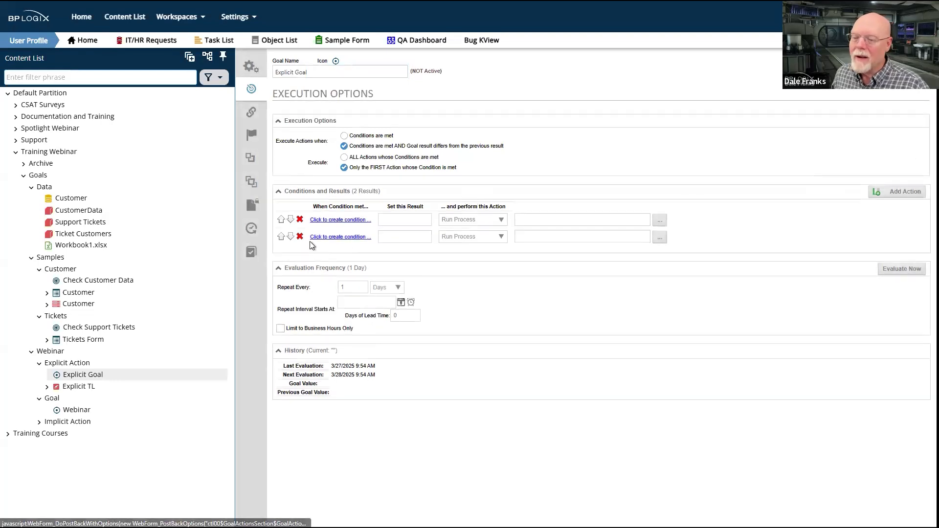
Add a condition to the first action based on the business value CustomerData.NewCustomers from Goal Training
click(350, 221)
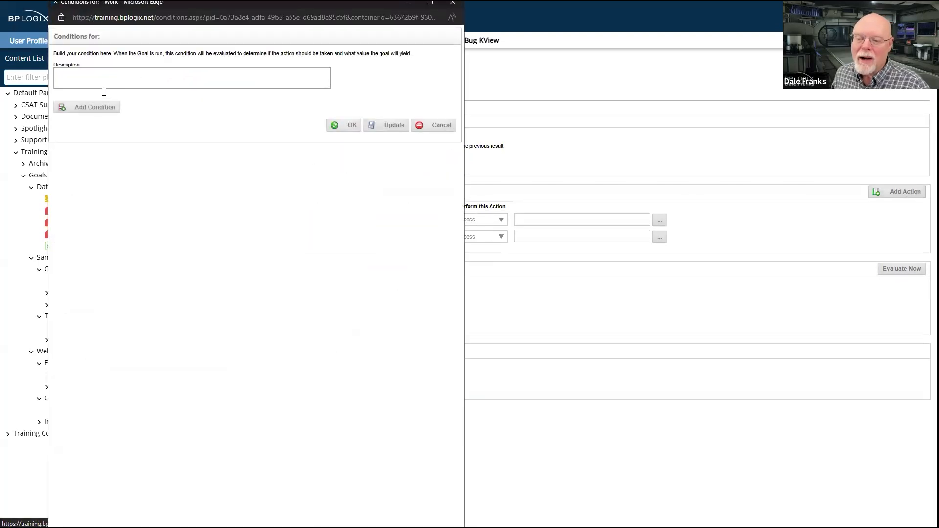
click(93, 108)
click(209, 108)
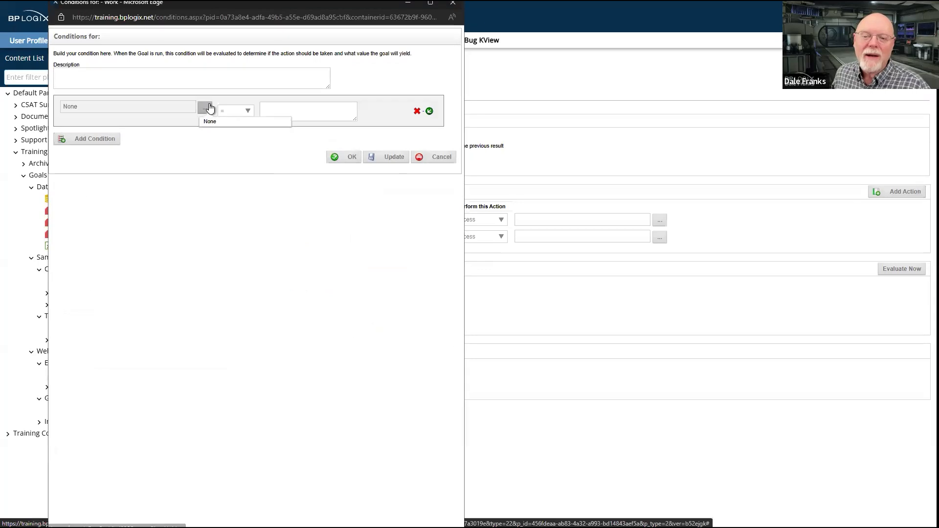
mouse_move(80, 61)
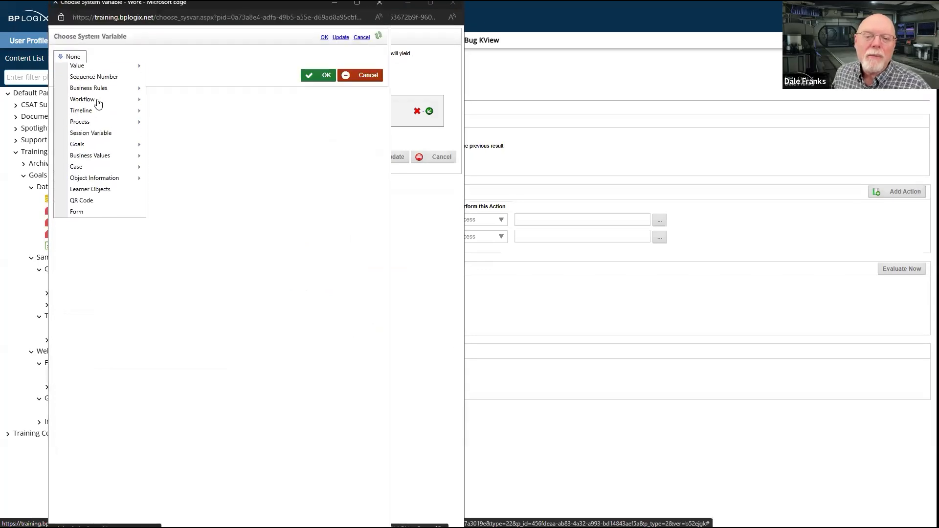
mouse_move(104, 159)
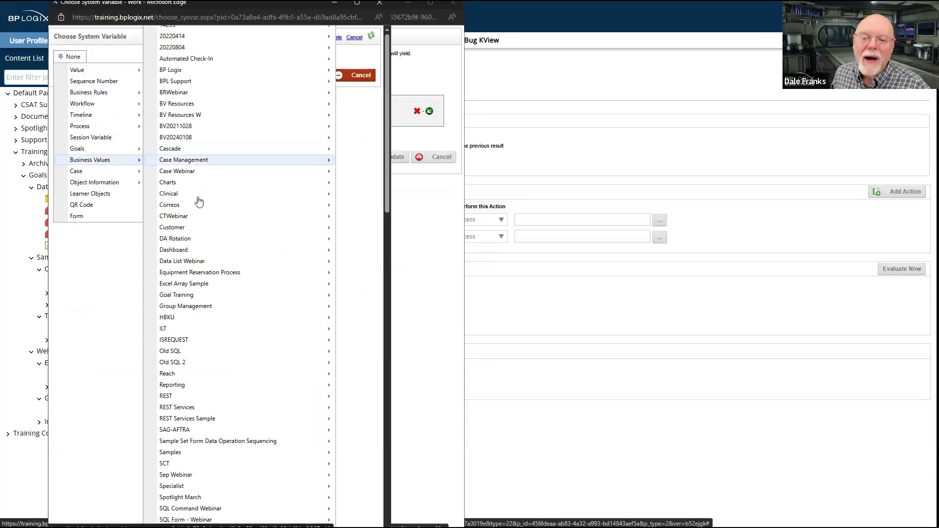
mouse_move(195, 296)
mouse_move(119, 300)
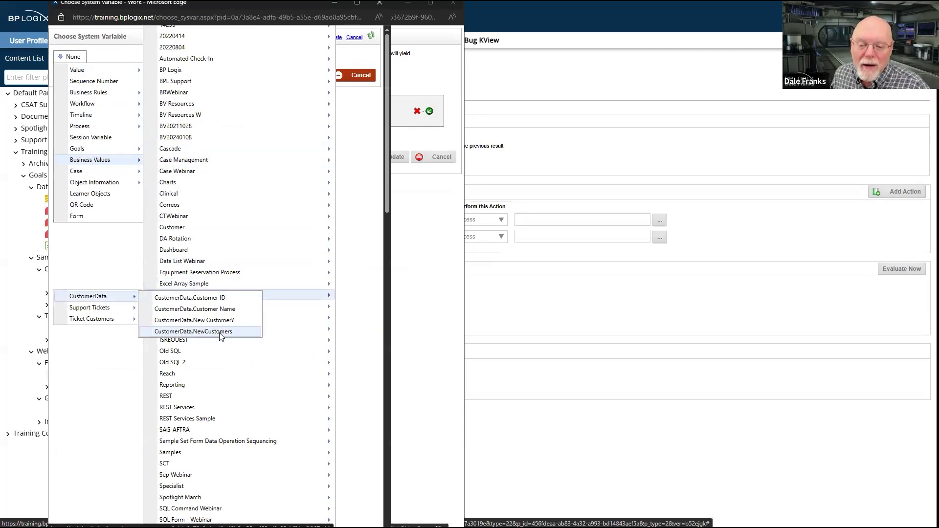
click(221, 332)
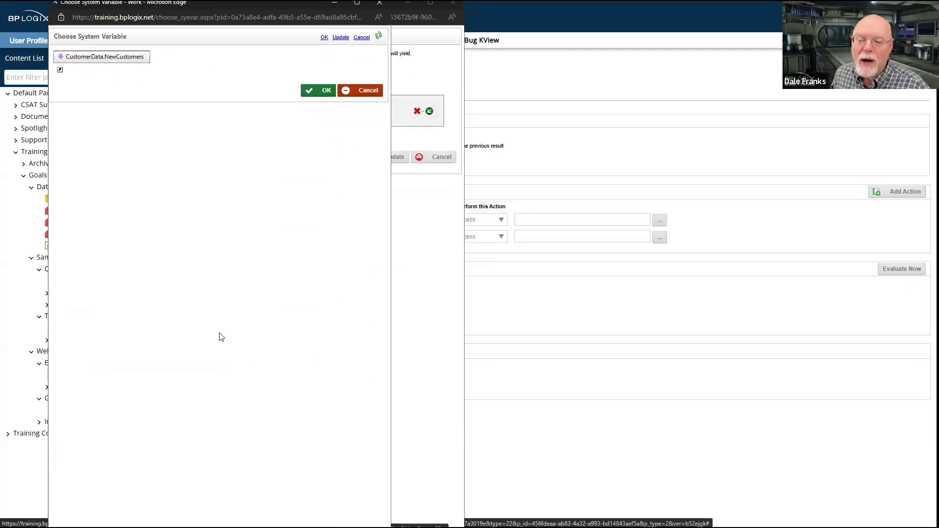
click(324, 91)
Set the first action's CustomerData.NewCustomers condition to greater than 0 and apply it
click(246, 111)
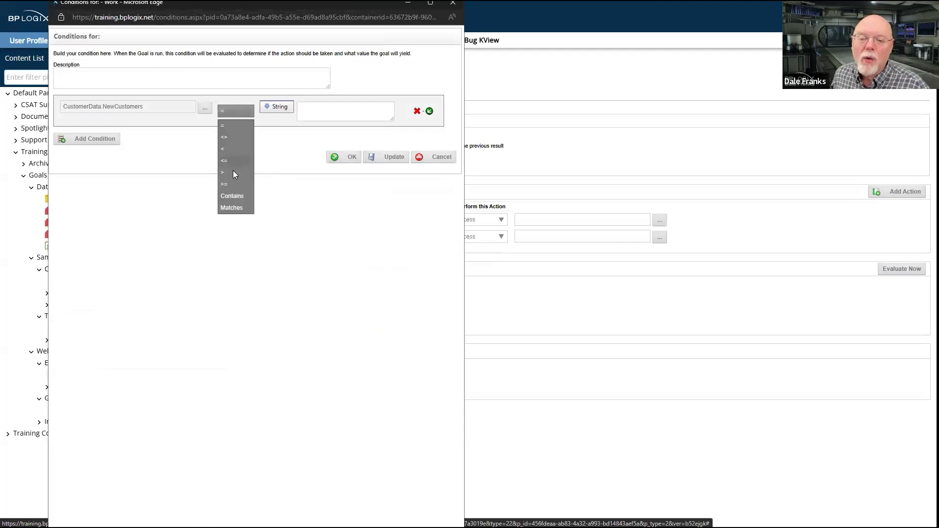
click(233, 172)
click(338, 109)
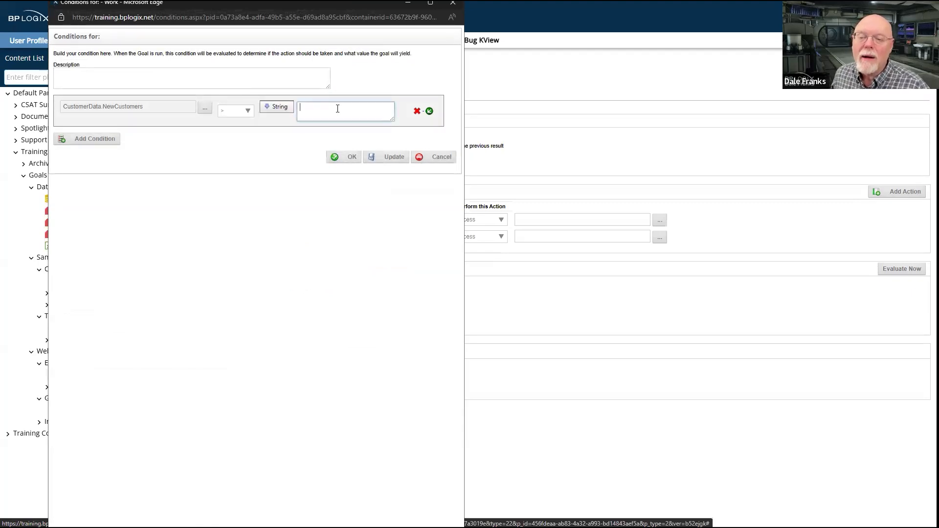
text(0)
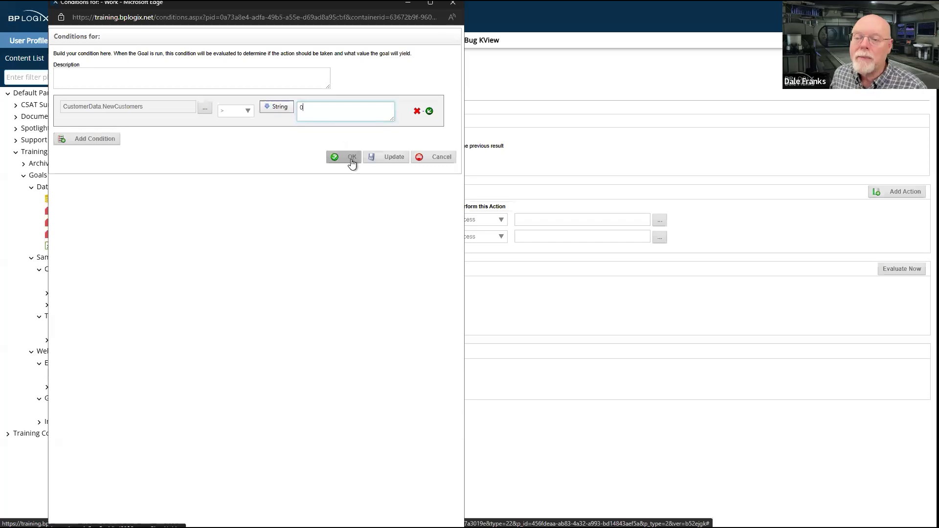
click(350, 157)
Paste {BV:CustomerData.NewCustomers} as the result of the first action
click(426, 220)
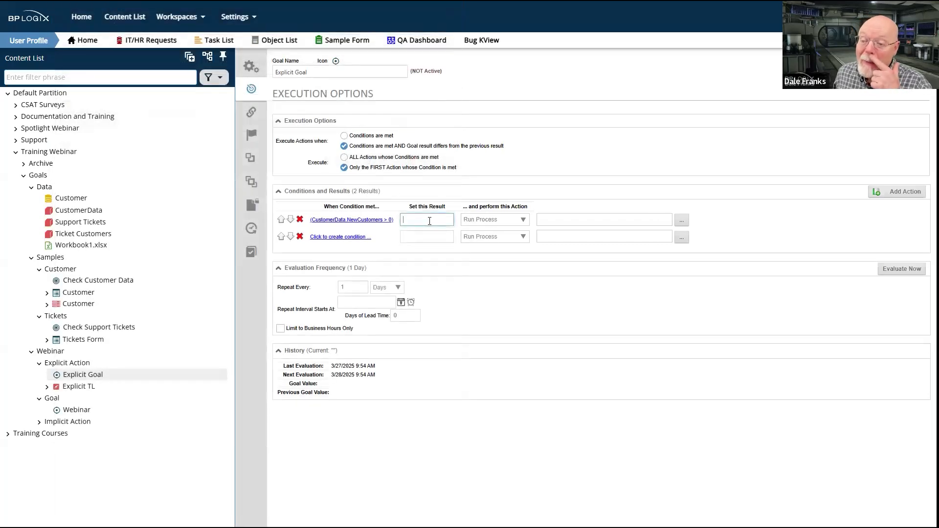
key(ctrl+v)
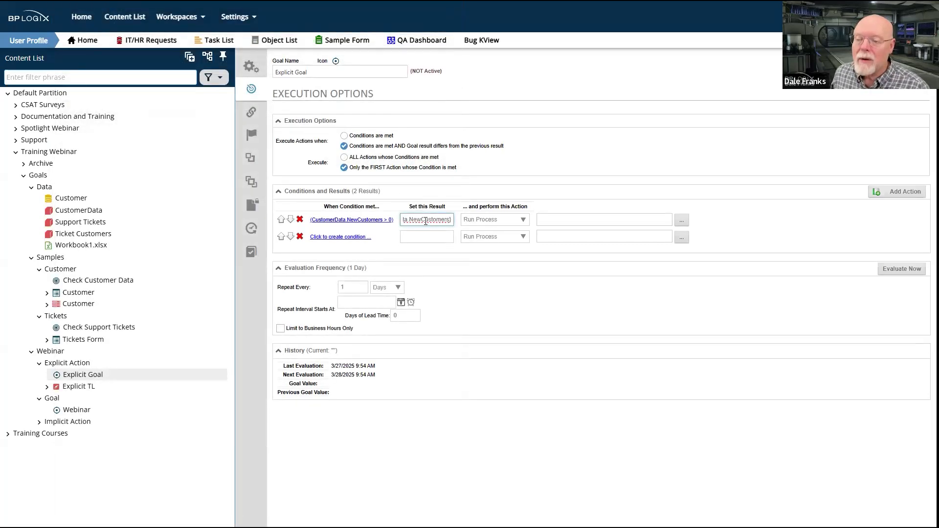
click(542, 219)
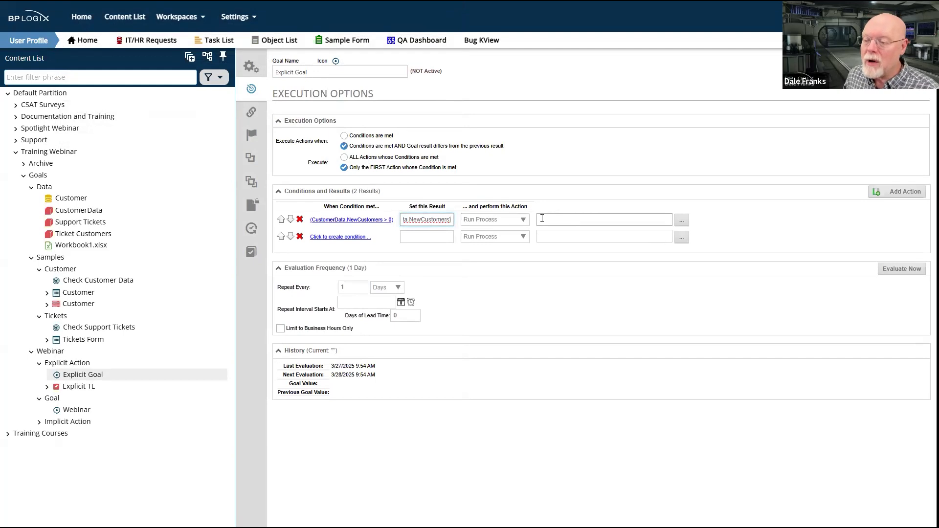
Add a condition to the second action based on the business value CustomerData.NewCustomers from Goal Training
click(335, 238)
click(106, 111)
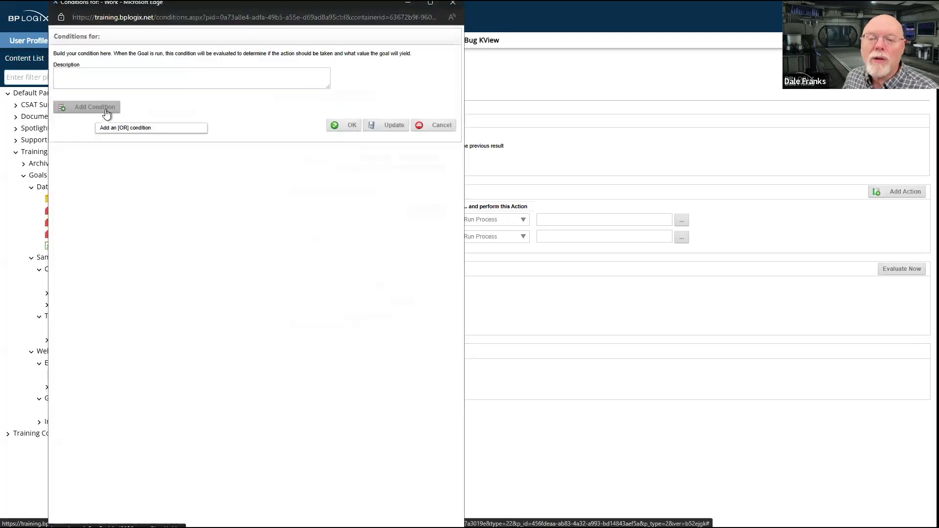
click(105, 109)
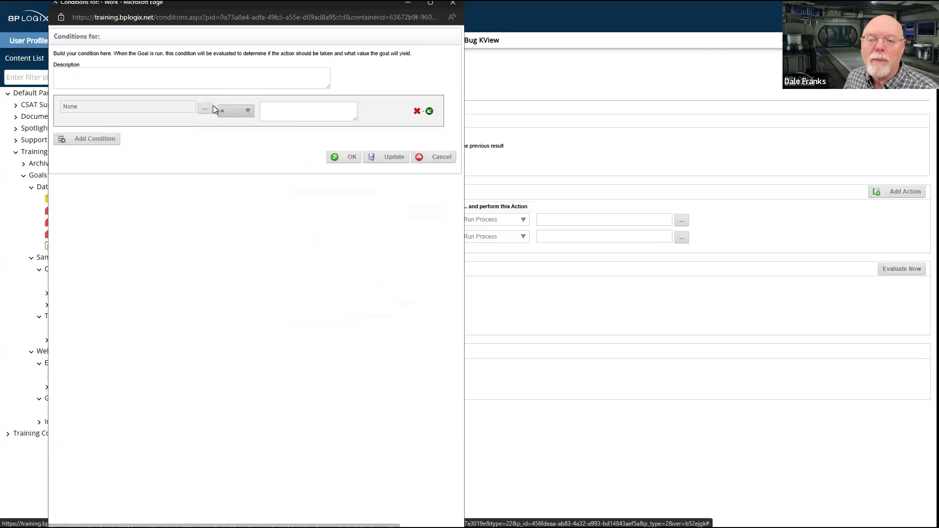
click(204, 107)
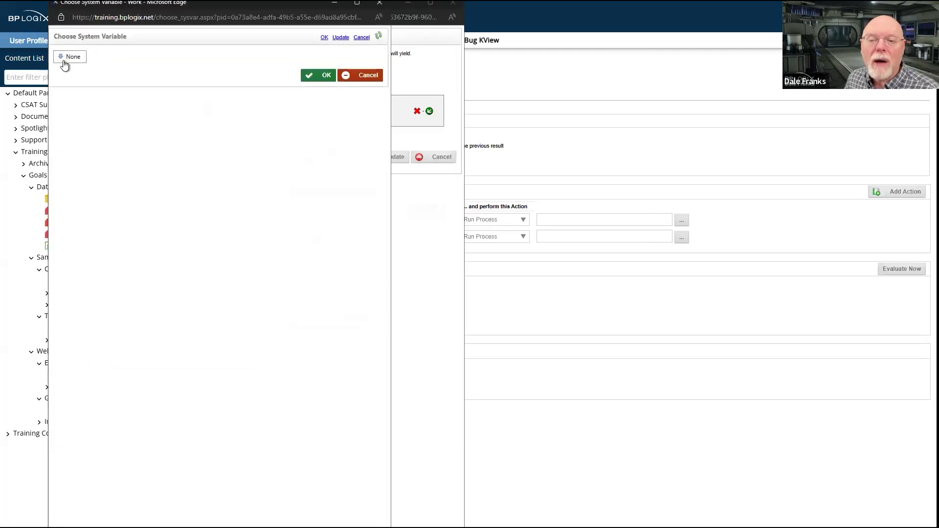
click(67, 57)
mouse_move(103, 167)
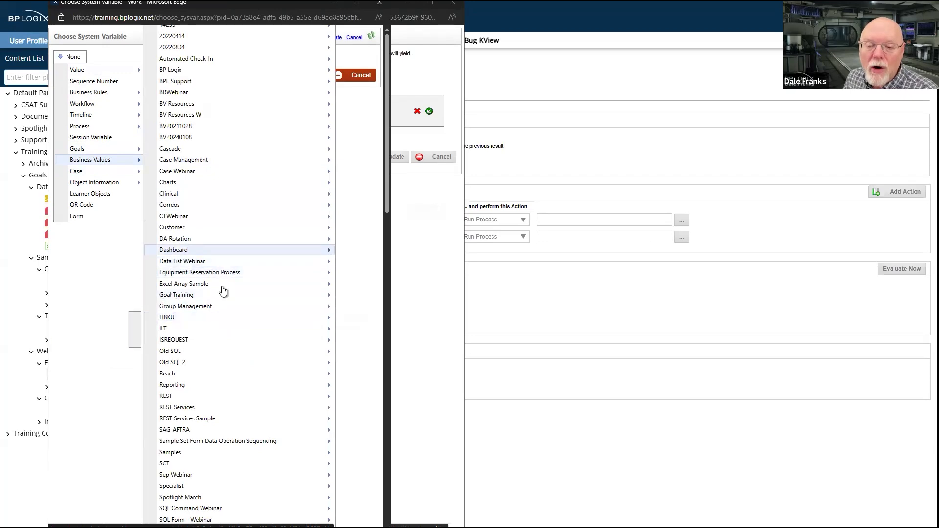
mouse_move(226, 293)
mouse_move(109, 296)
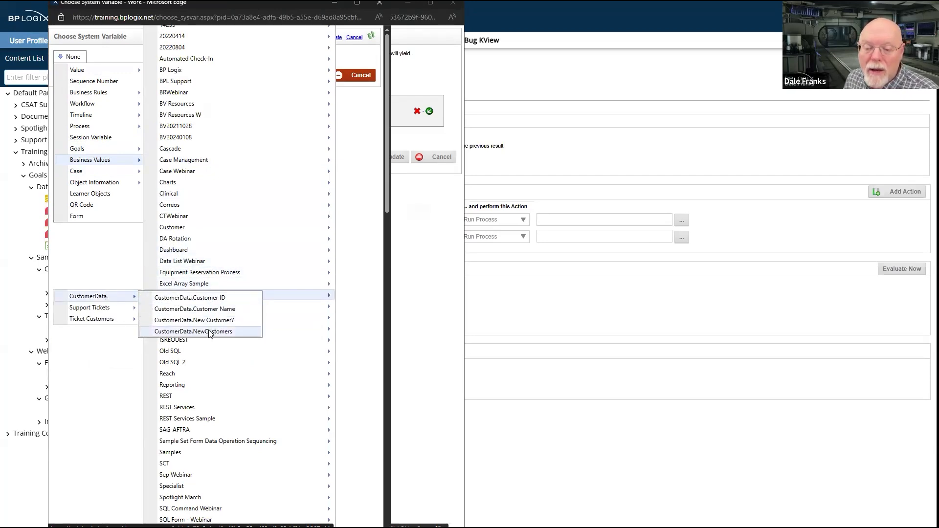
click(211, 331)
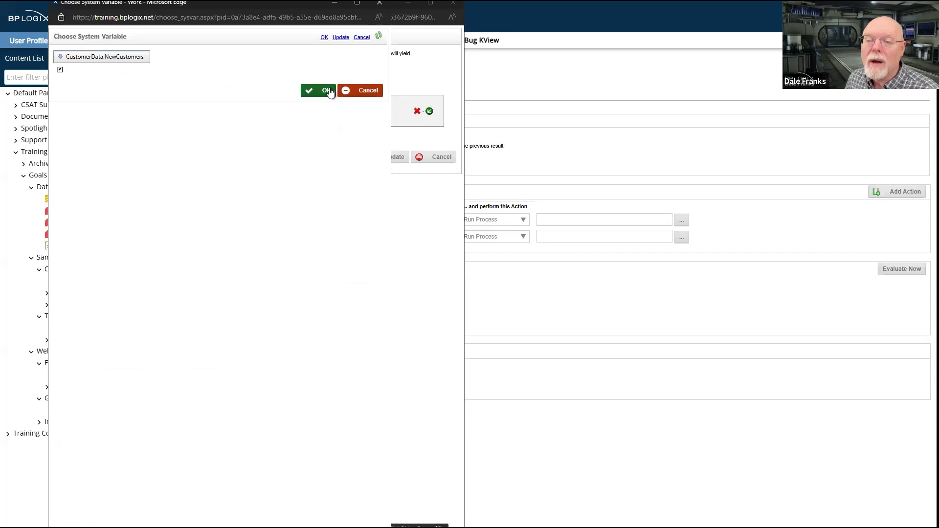
click(327, 91)
Set the second action's CustomerData.NewCustomers condition to equal 0 and apply it
click(326, 107)
text(0)
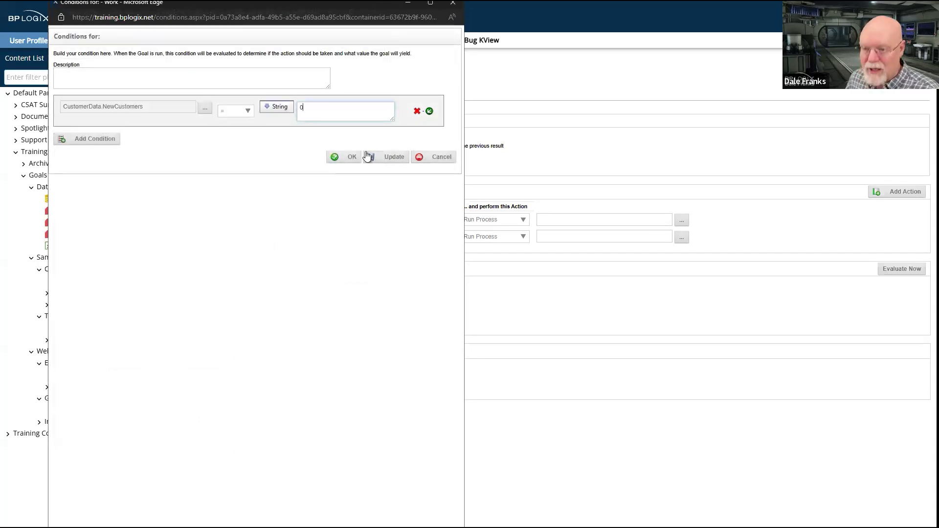
click(357, 157)
Set the second action's result to 0 and evaluate Explicit Goal
click(420, 233)
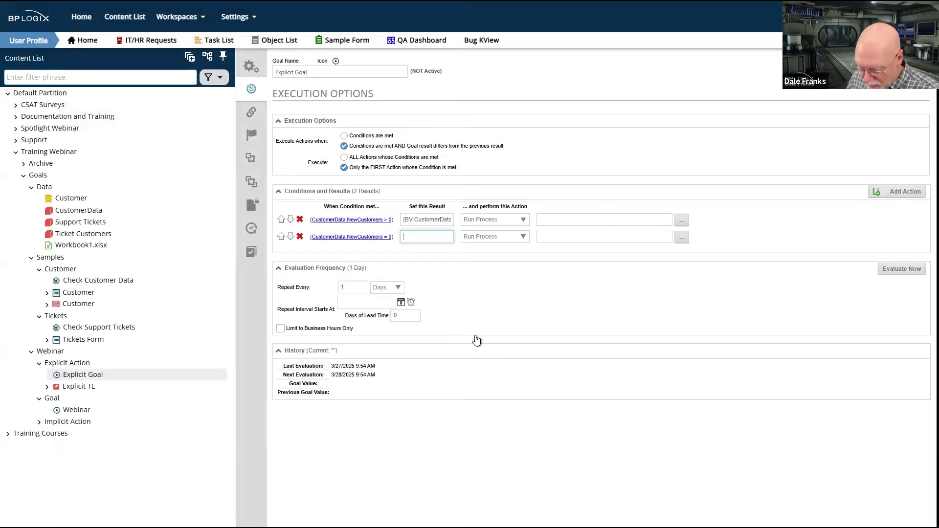
click(495, 296)
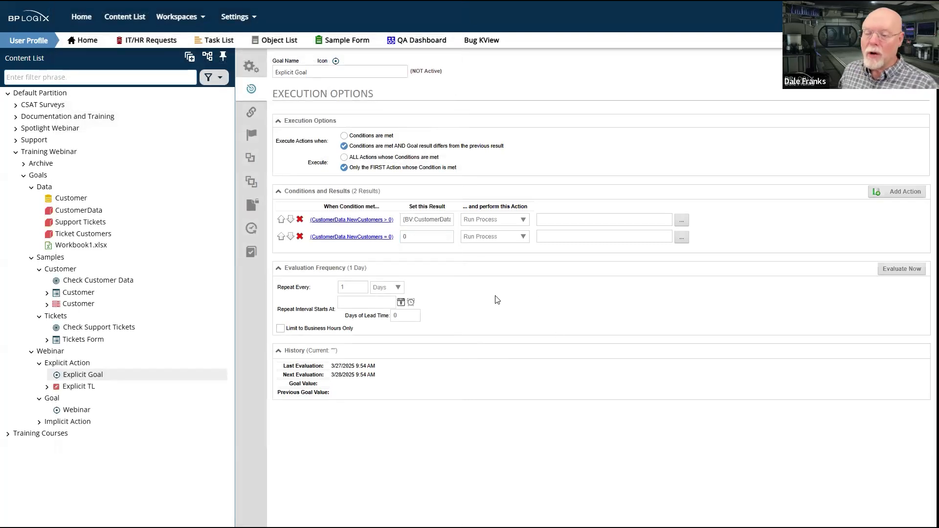
click(918, 272)
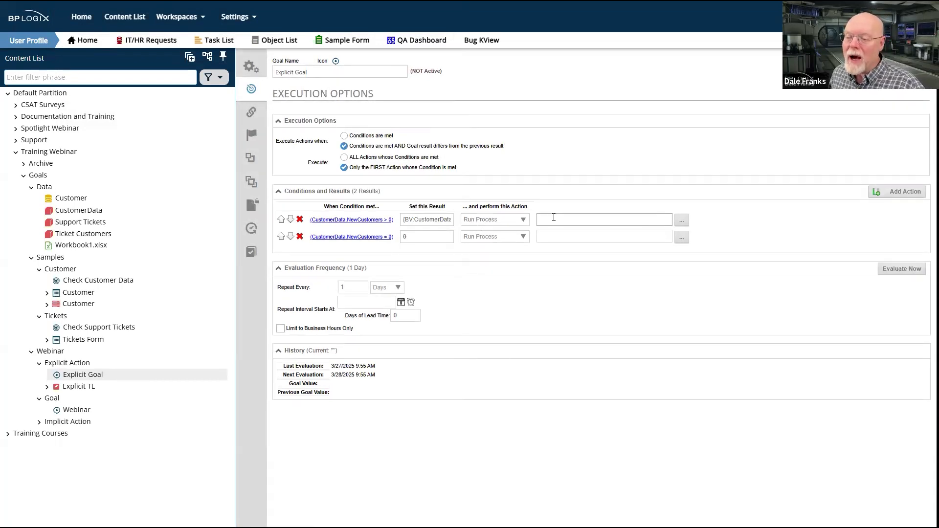
Change the action performed by both conditions to Set Result Only
click(515, 221)
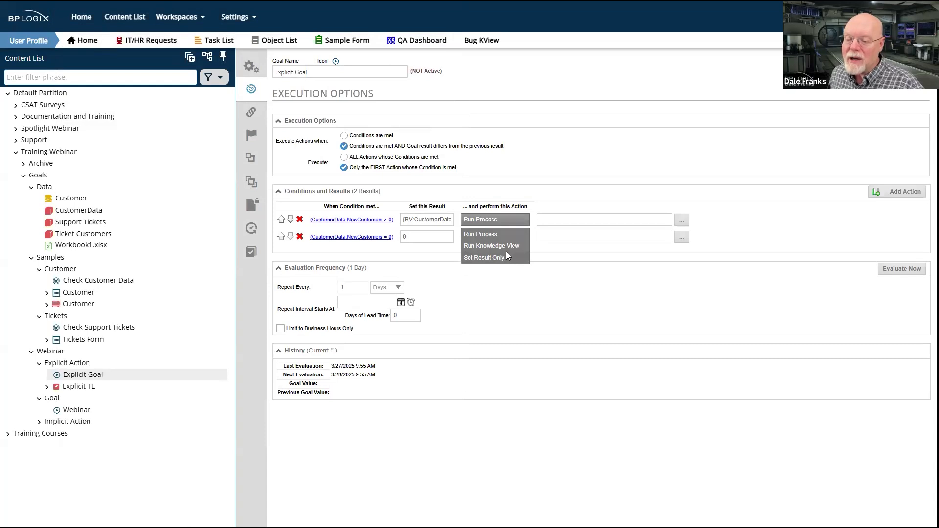
click(506, 255)
click(506, 237)
click(503, 274)
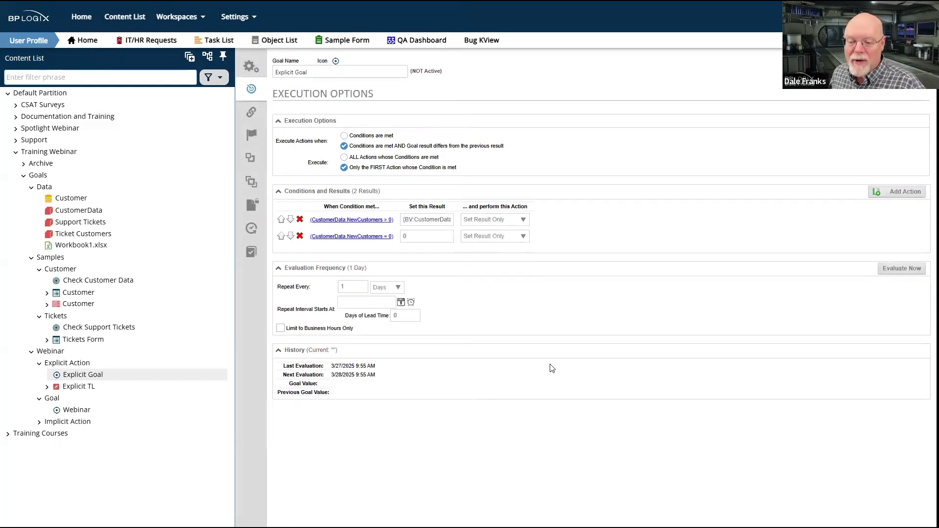
Save Explicit Goal with the Set Result Only actions and evaluate it again
click(916, 269)
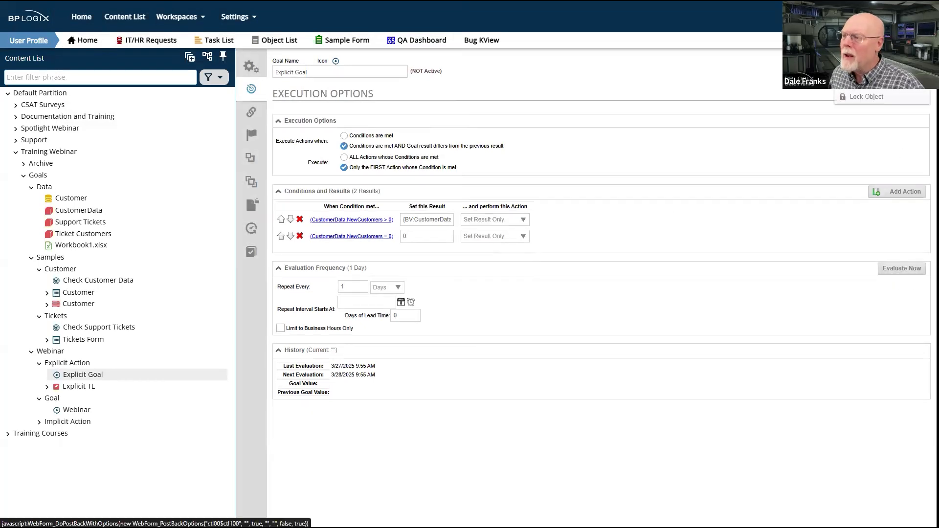
click(843, 74)
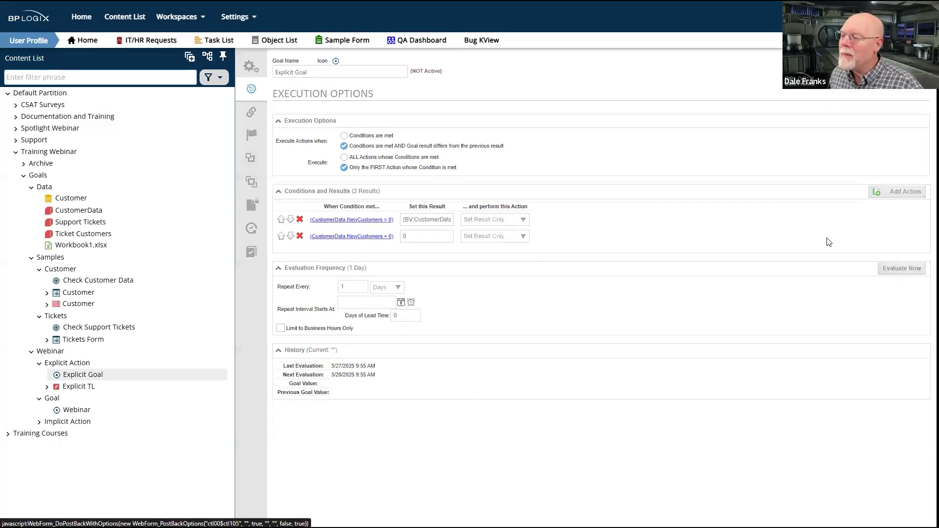
click(901, 286)
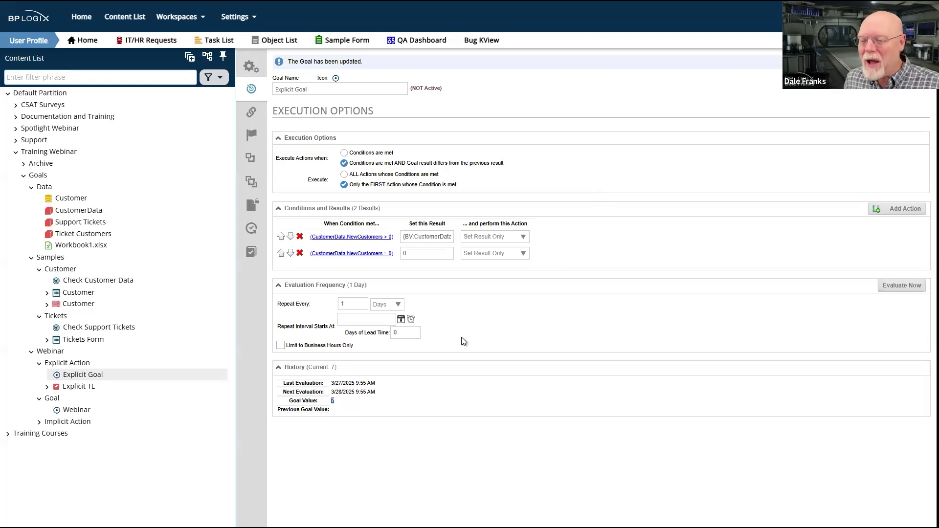
Change the first condition's action to Run Process and choose the Explicit TL process from the Explicit Action folder
double_click(424, 254)
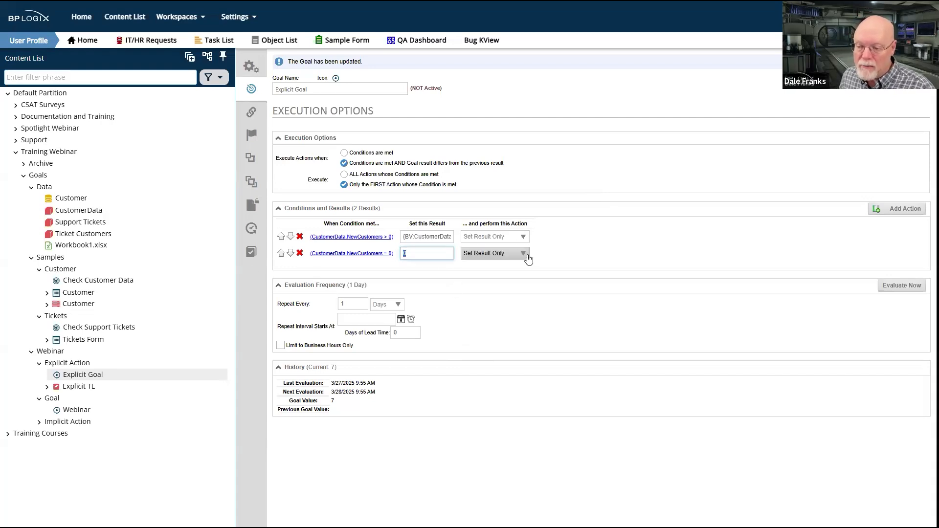
click(524, 239)
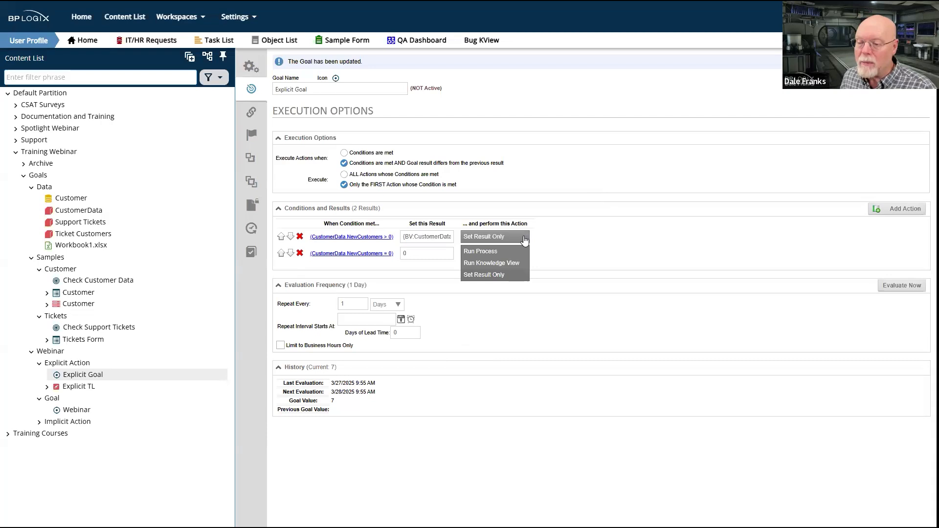
click(501, 252)
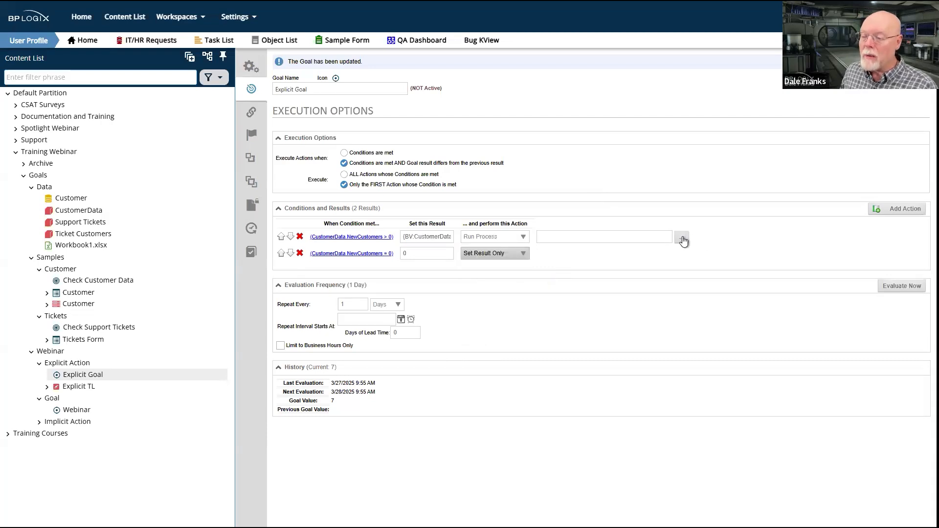
click(682, 239)
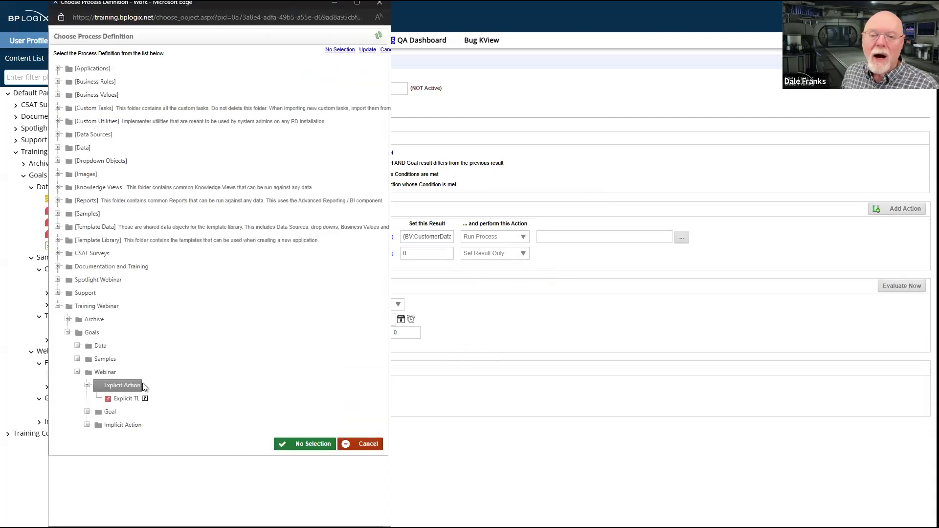
click(131, 399)
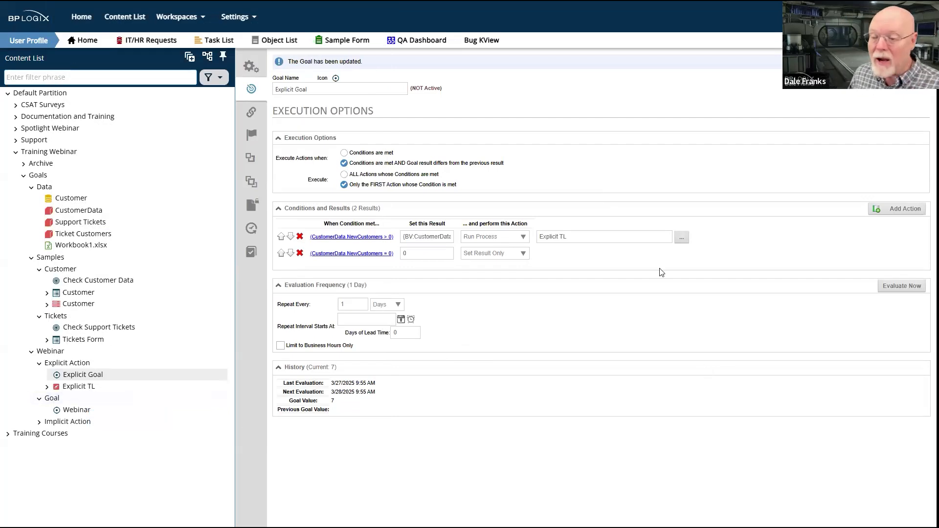
Save Explicit Goal with its Run Process action and re-evaluate it
click(919, 61)
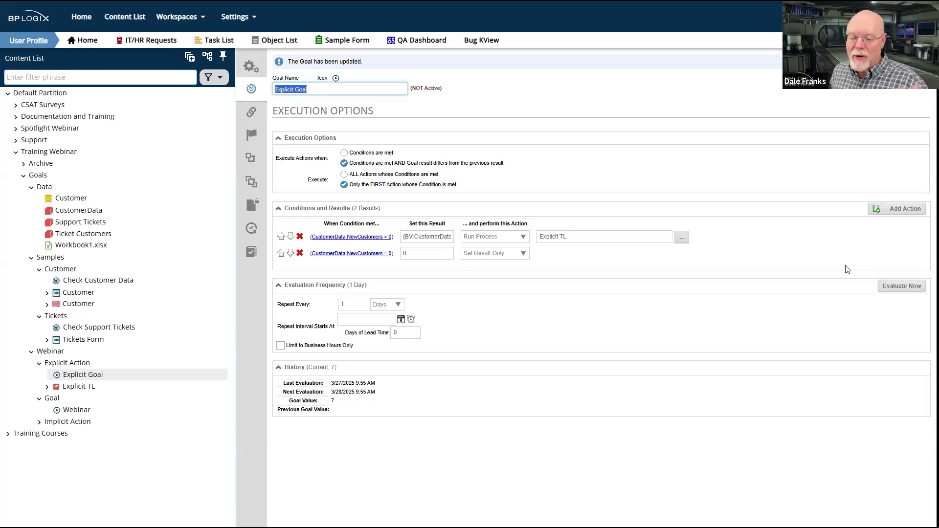
click(906, 290)
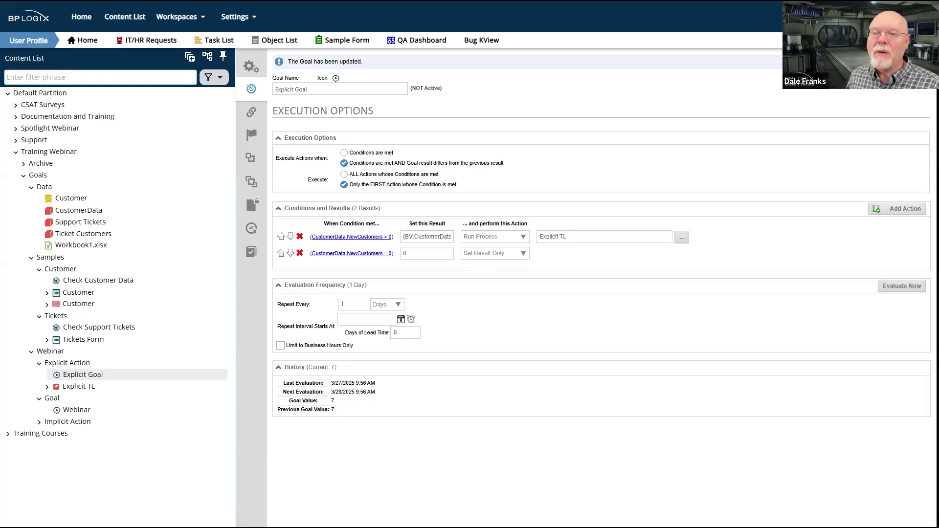
Open the User Profile workspace and refresh its task list to check for tasks started by the goal
click(187, 20)
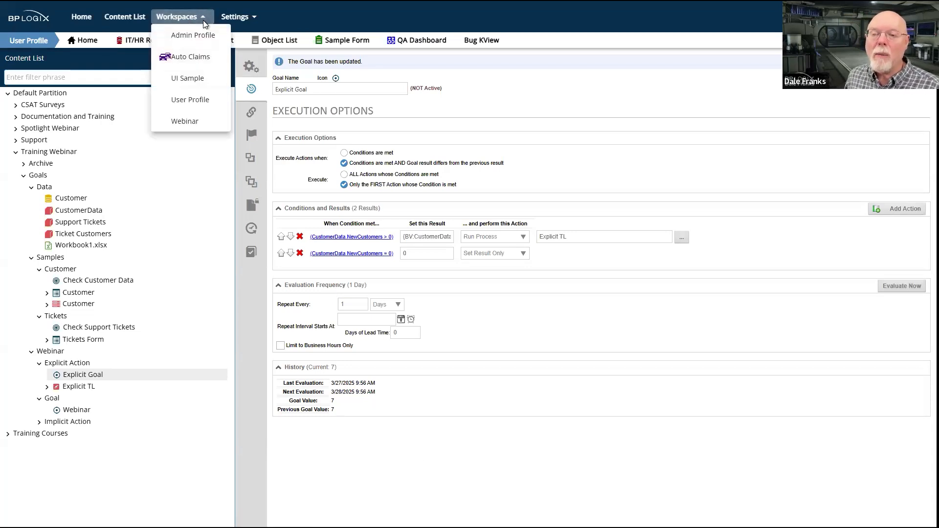
click(205, 101)
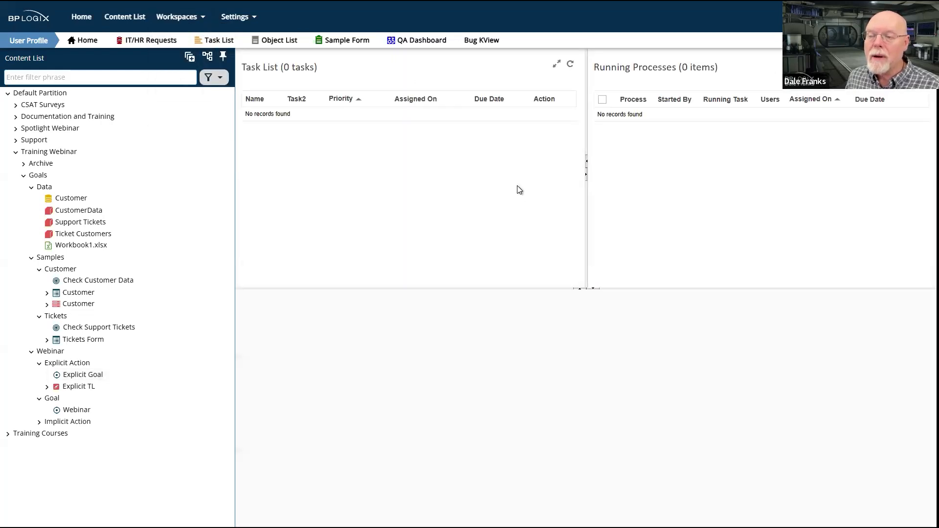
click(571, 65)
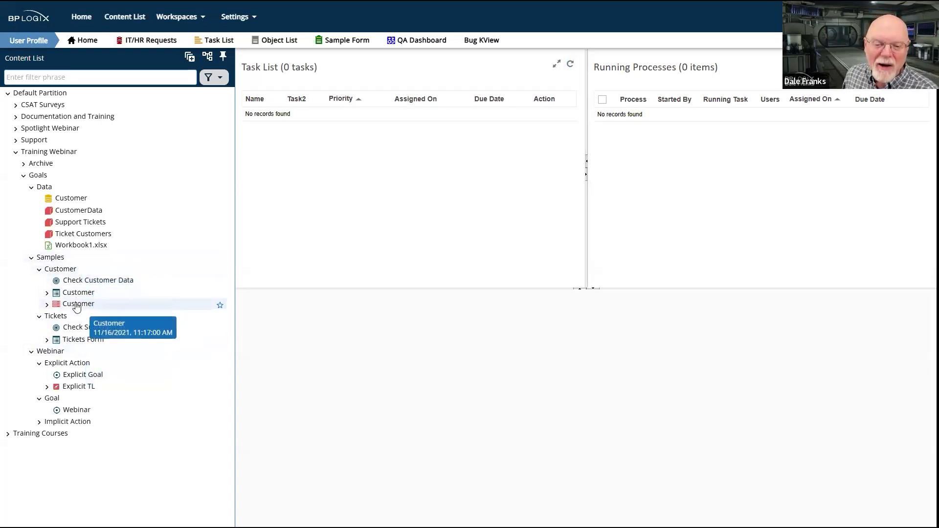
Open the Explicit TL process timeline and check its active and completed timelines for started instances
click(77, 387)
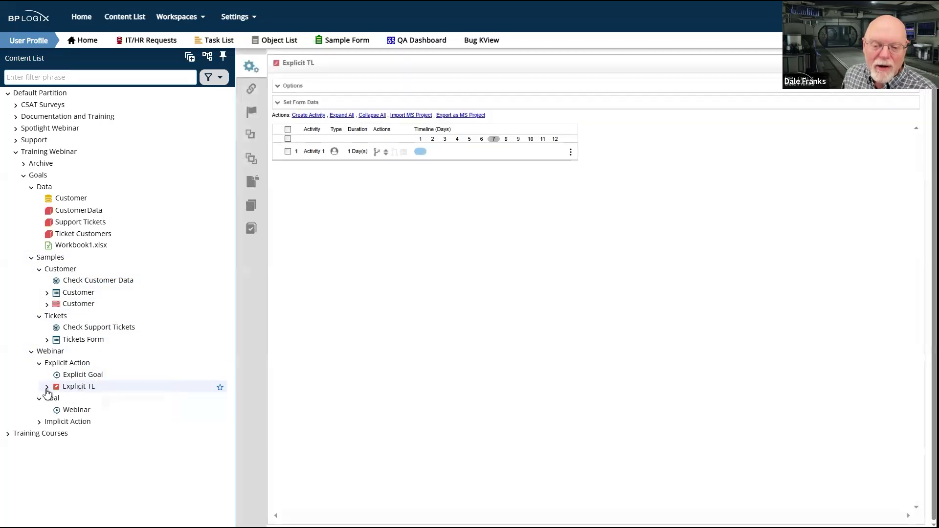
click(80, 399)
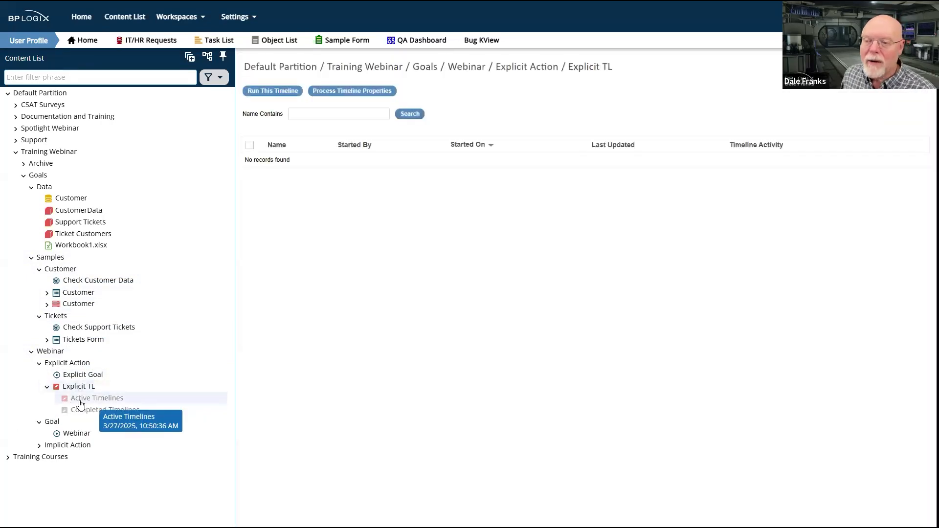
click(87, 412)
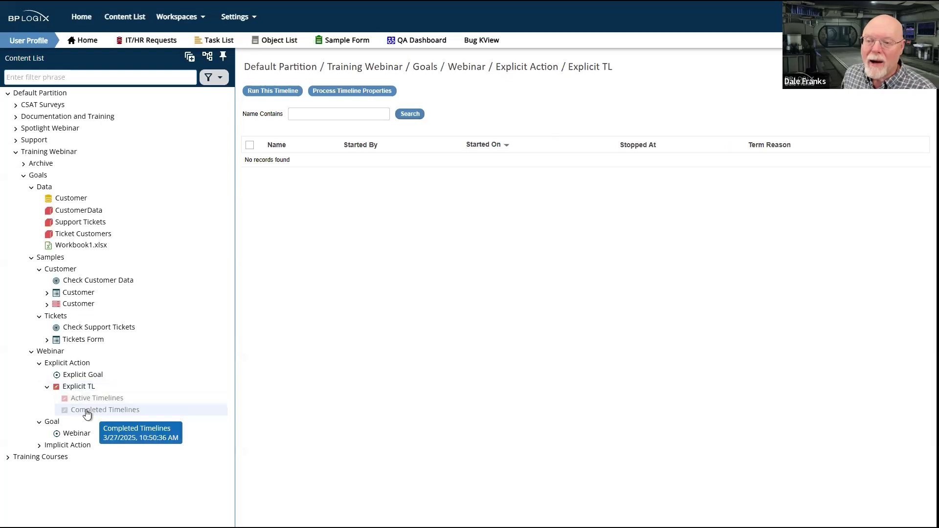
Reopen the execution options of Explicit Goal, save the goal and evaluate it immediately
click(77, 376)
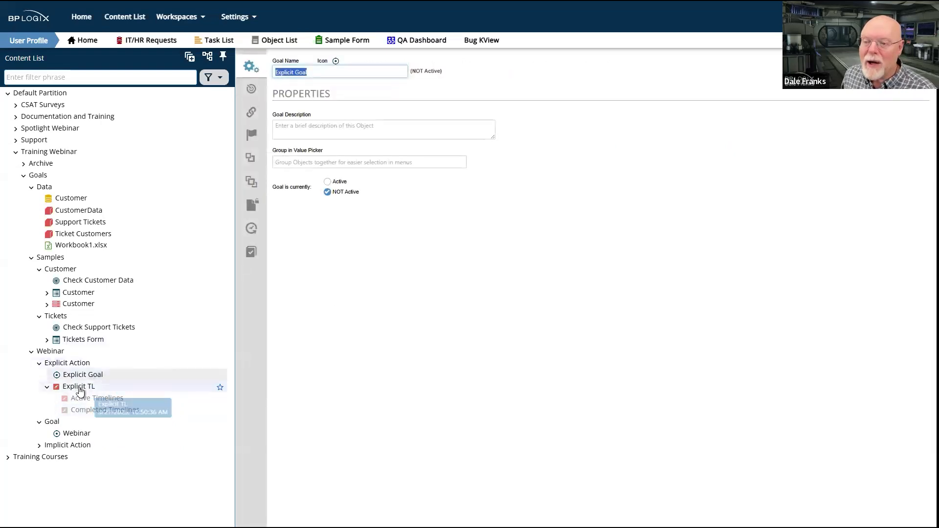
click(251, 90)
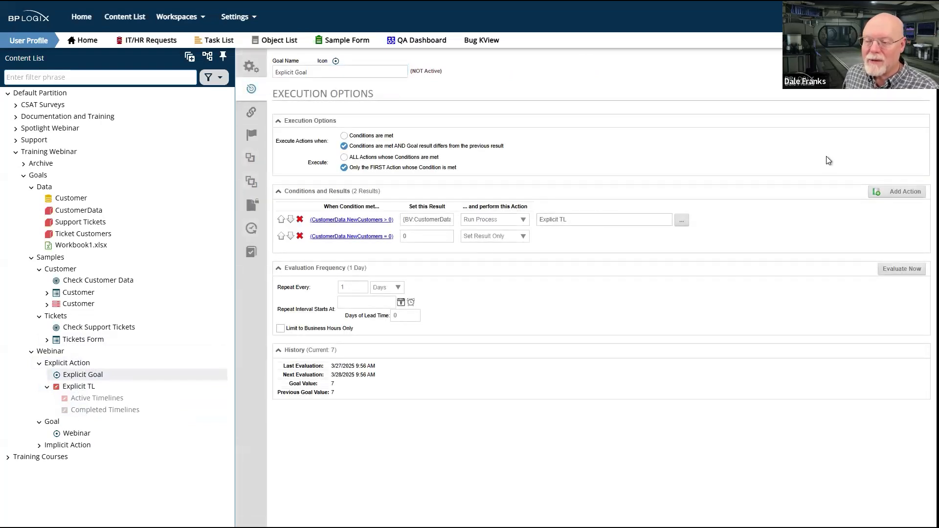
click(866, 80)
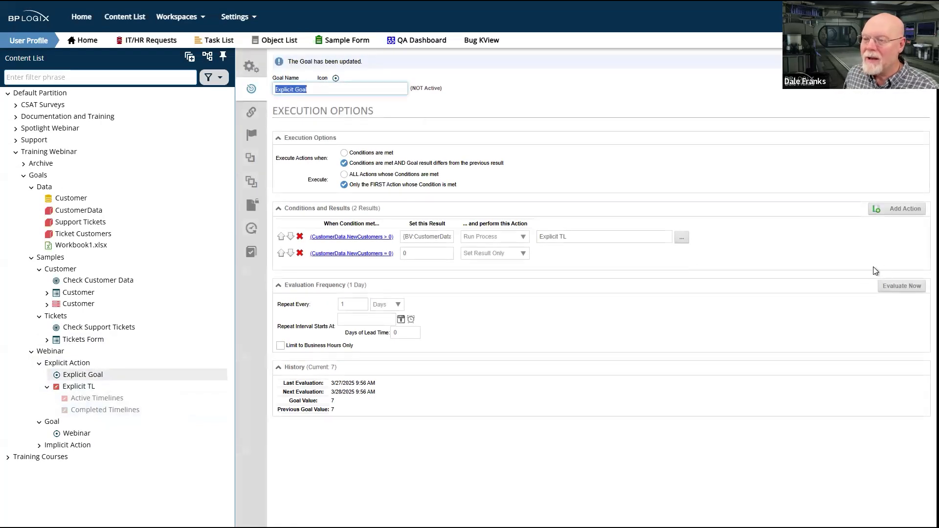
click(911, 288)
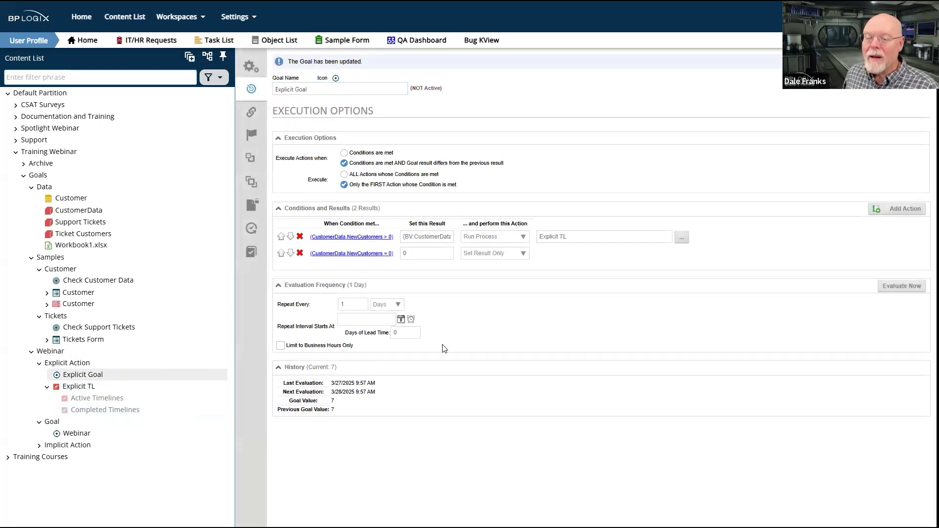
Recheck the active and completed timelines of Explicit TL after the evaluation, and return to Explicit Goal
click(86, 402)
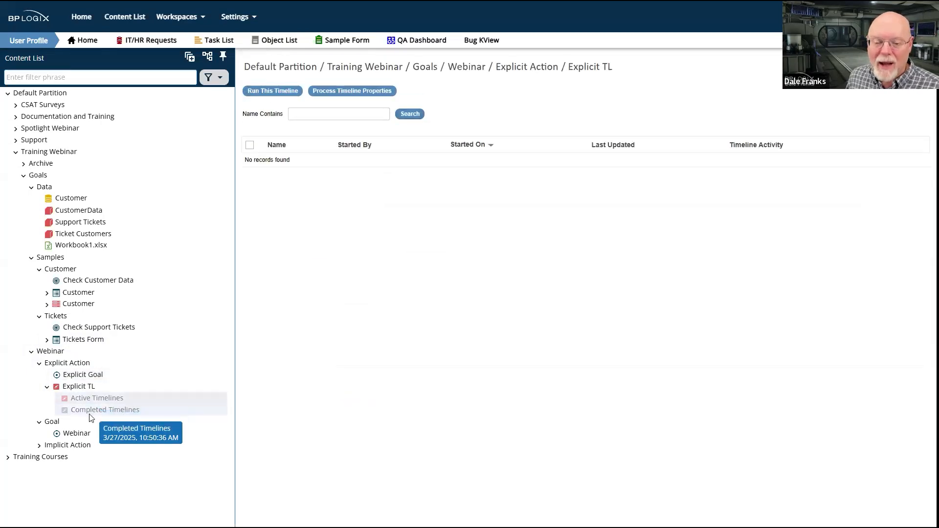
click(91, 414)
click(93, 399)
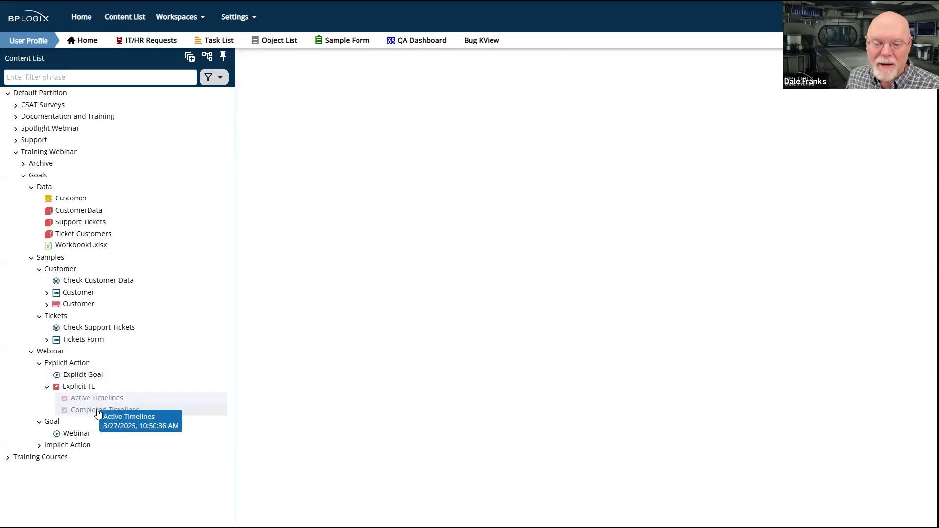
click(98, 414)
click(90, 376)
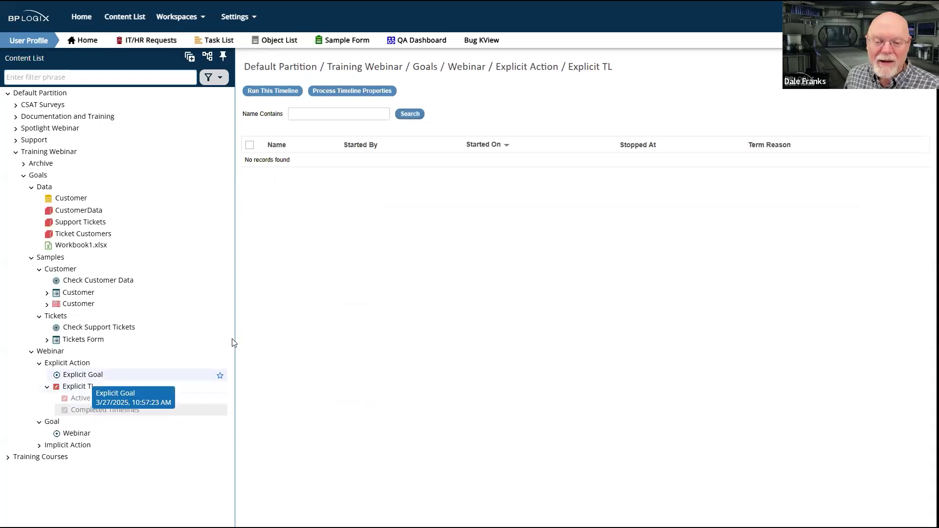
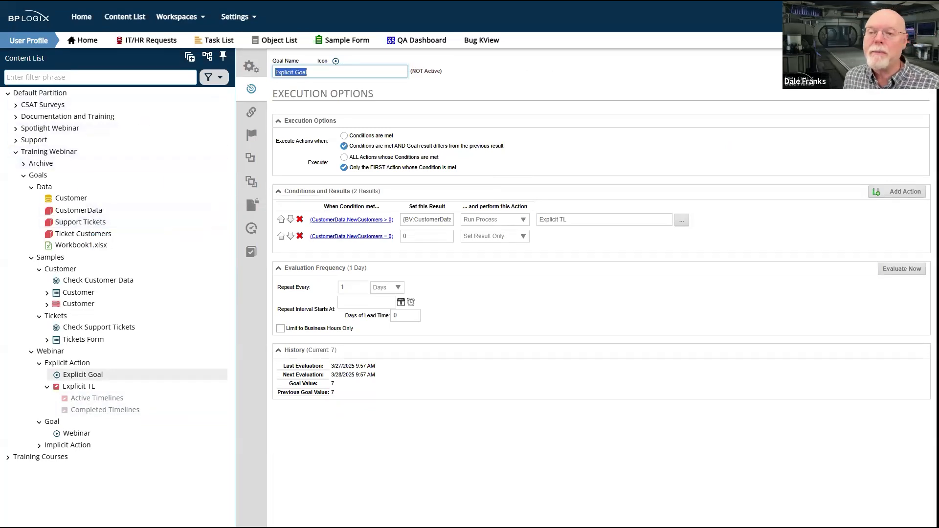
Open the BP Logix Documentation system in a new browser tab and sign in with the saved user ID and password
key(ctrl+t)
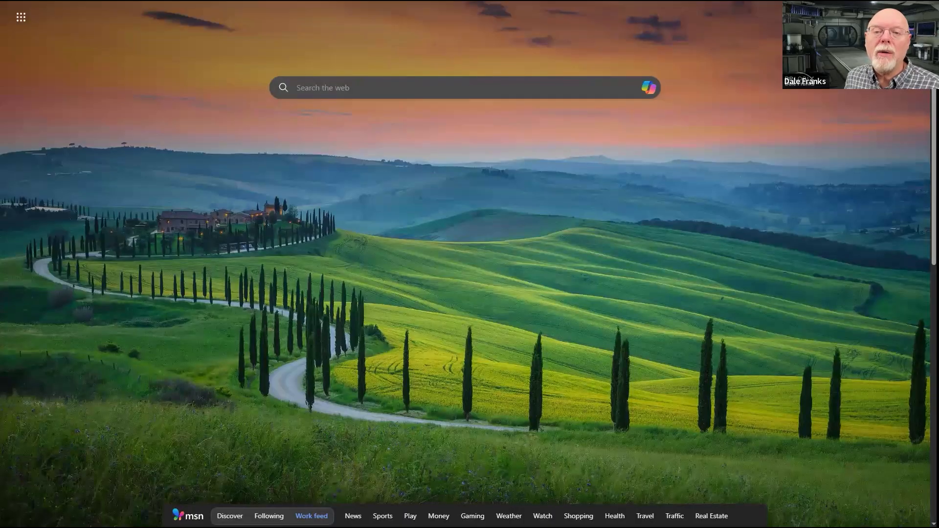
click(64, 1)
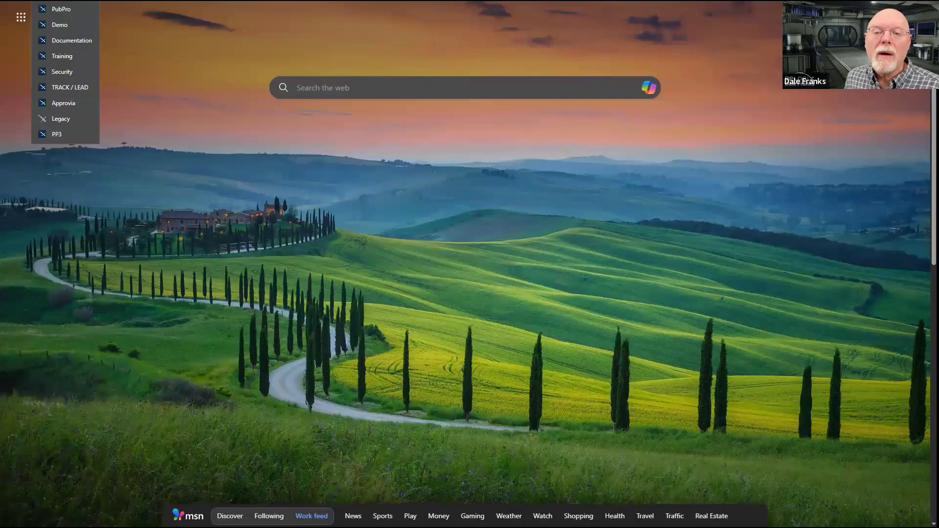
click(73, 41)
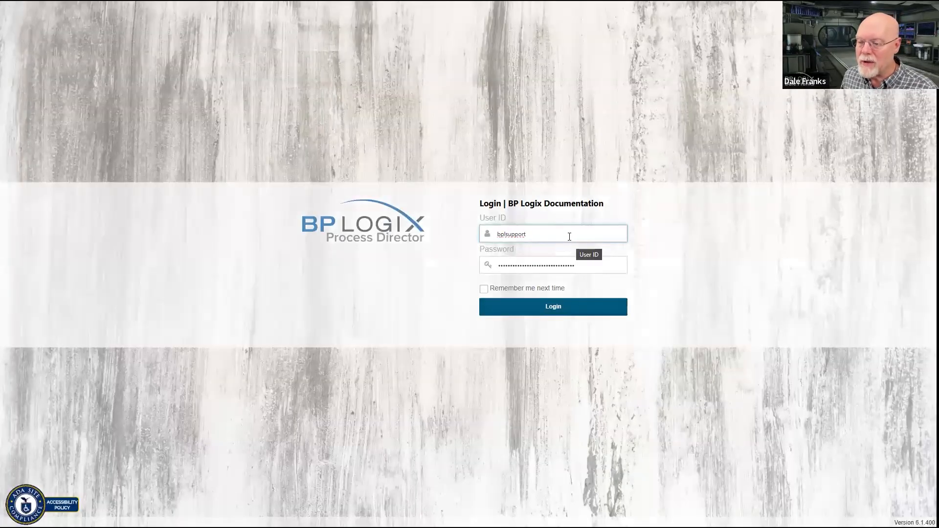
click(570, 235)
double_click(613, 233)
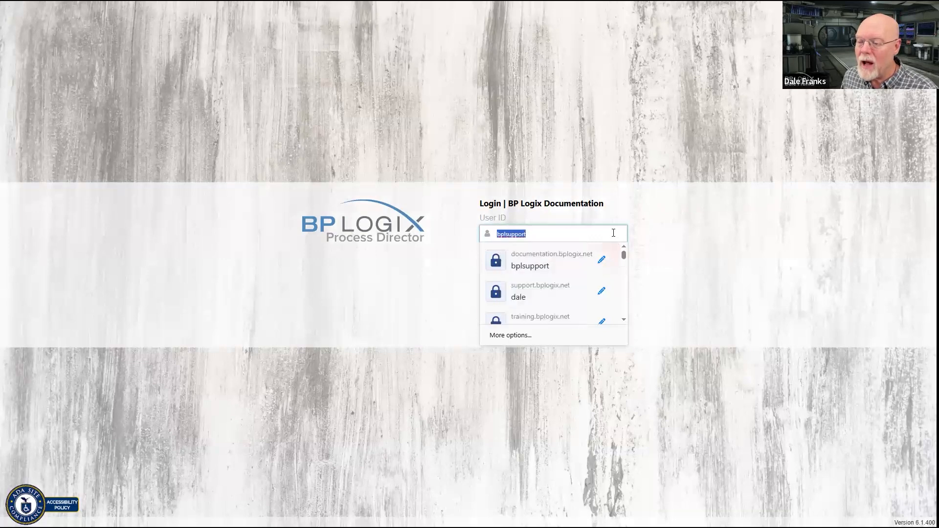
click(556, 295)
click(553, 305)
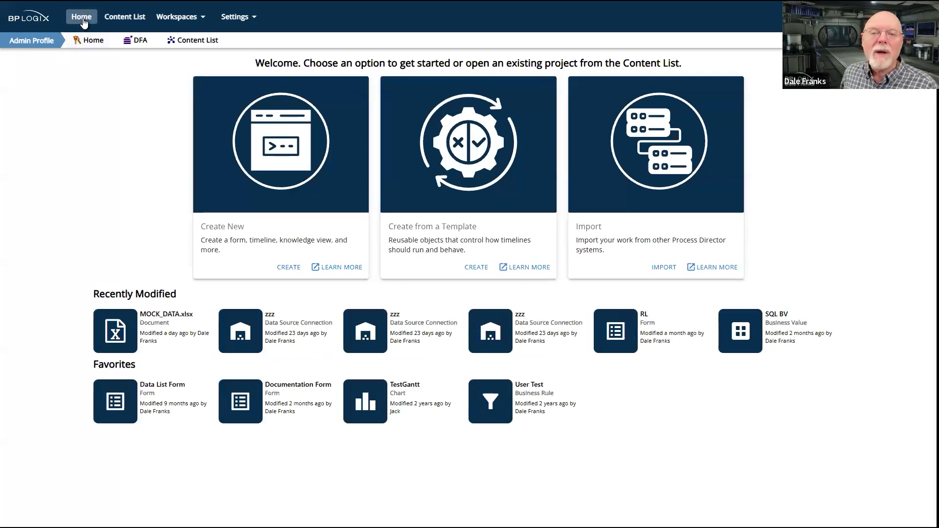
Pin the Content List, expand Documentation, Training and Archive, and open the Training folder
click(125, 18)
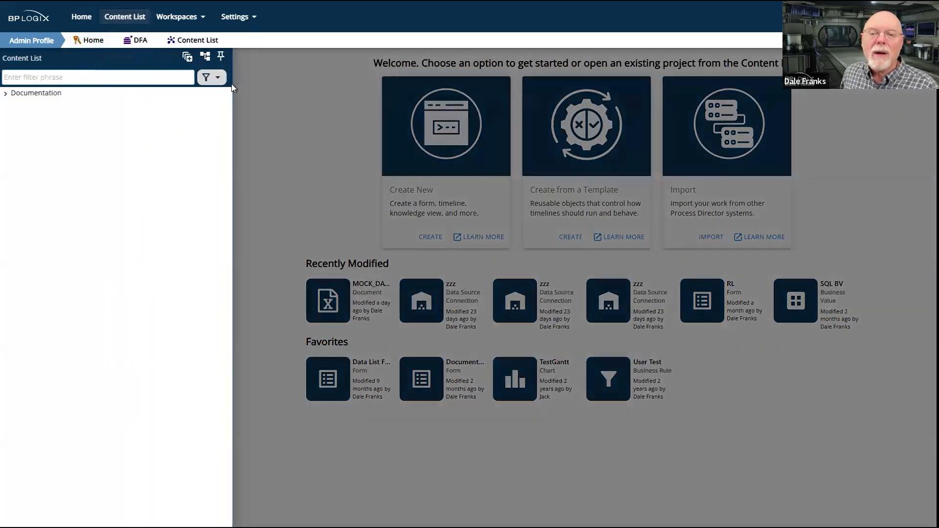
click(224, 60)
click(10, 94)
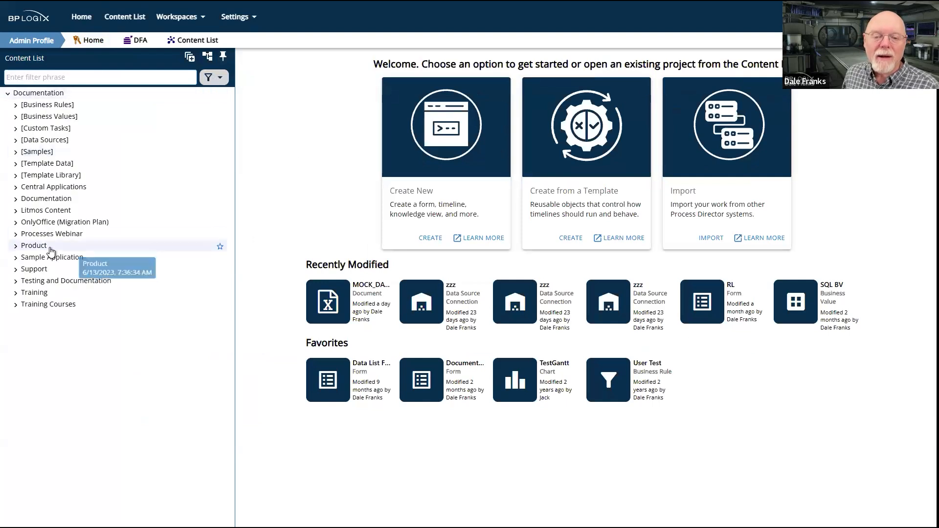
click(15, 293)
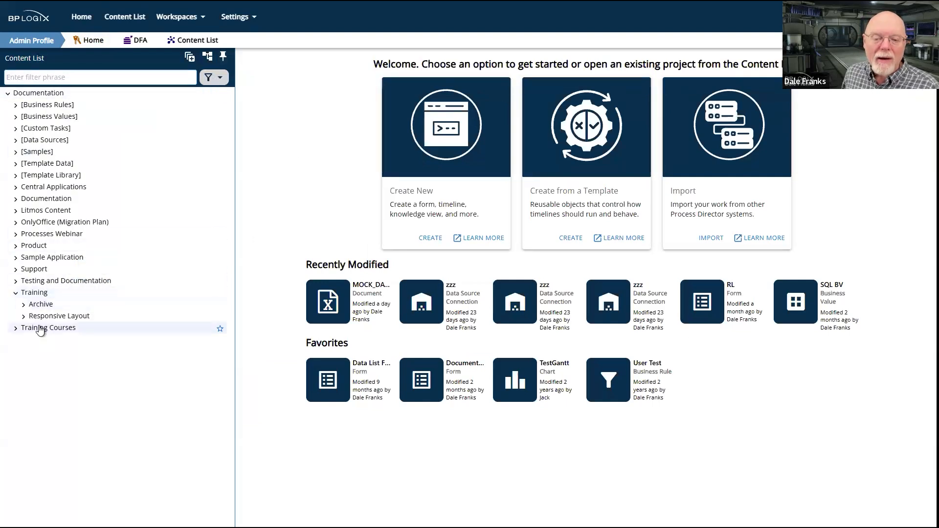
click(24, 305)
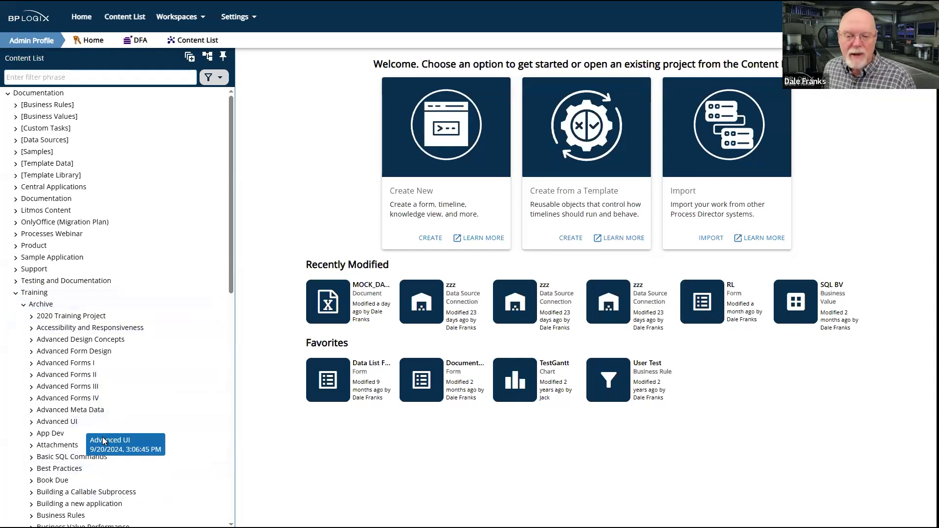
click(47, 296)
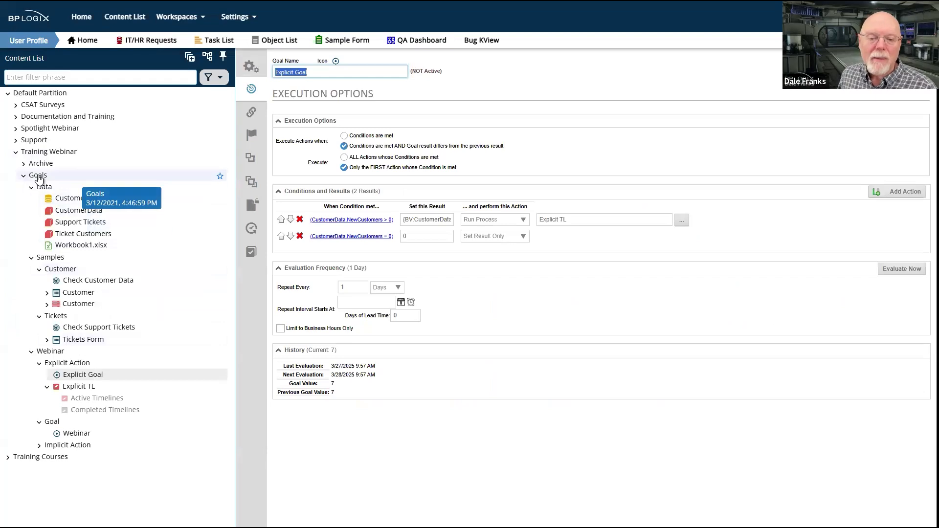
Switch back to the training system and export the Training Webinar's Goals folder as an XML file to the local drive
click(48, 153)
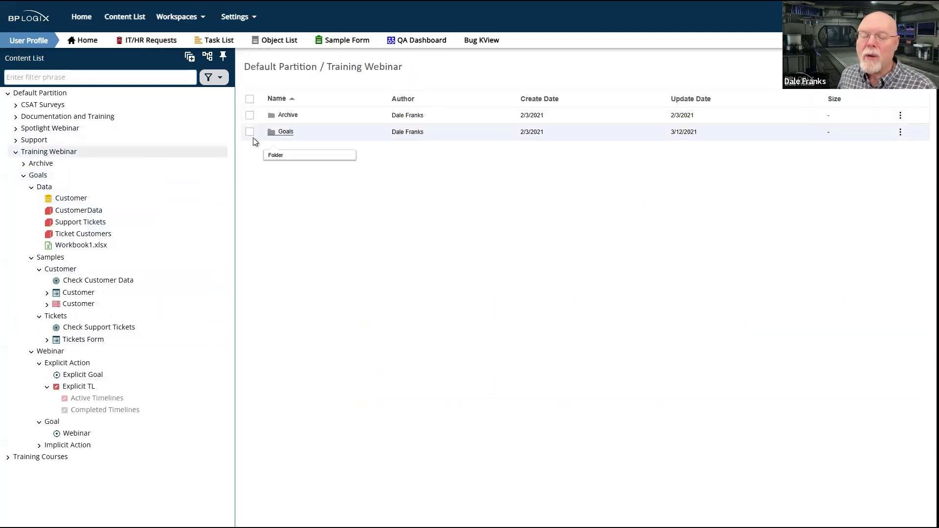
click(249, 132)
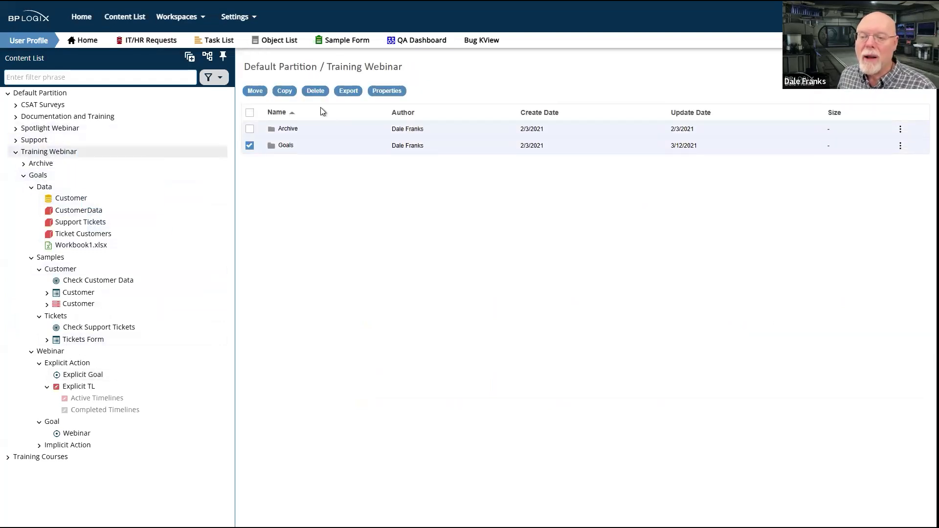
click(348, 92)
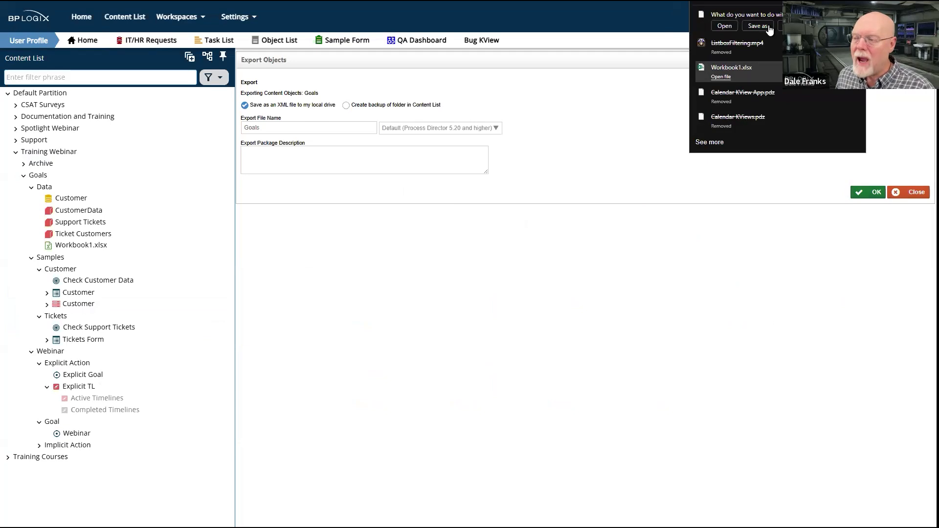
click(769, 30)
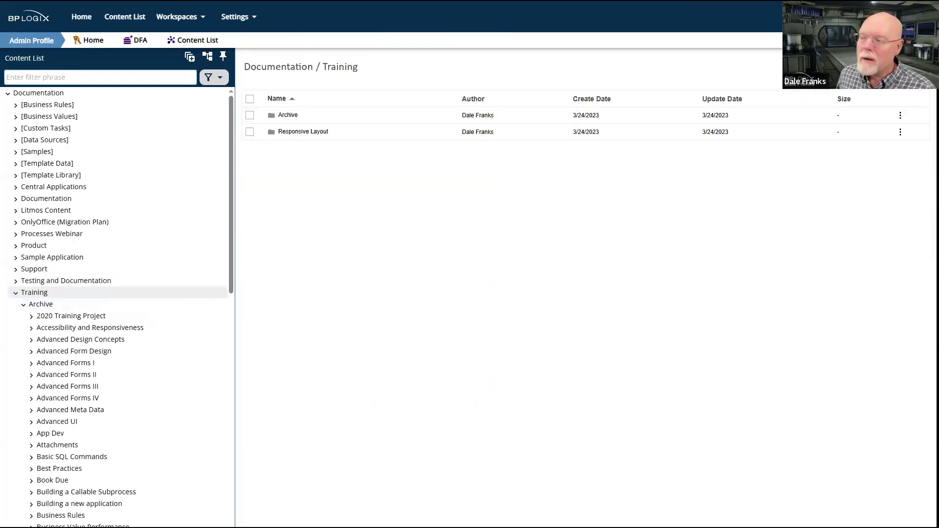
Import the exported Goals package into the Documentation system's Training folder and close the import results
click(887, 67)
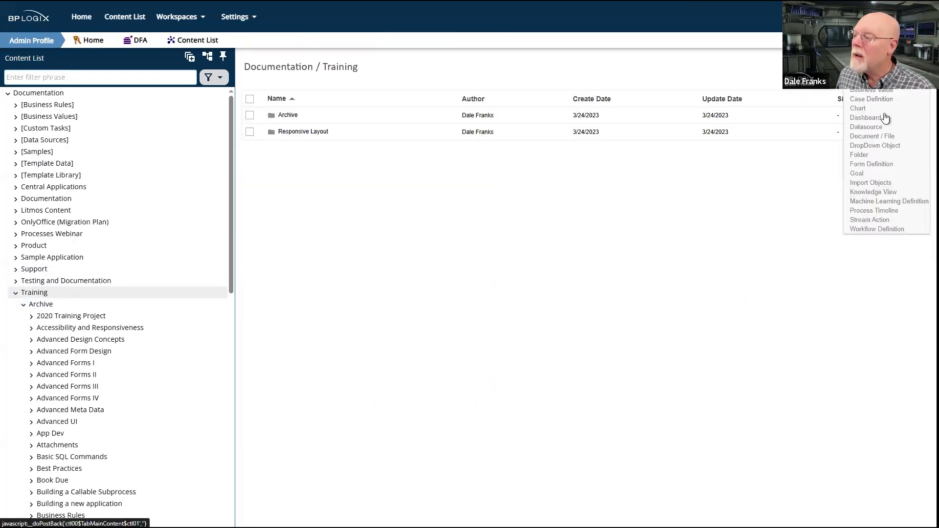
click(883, 184)
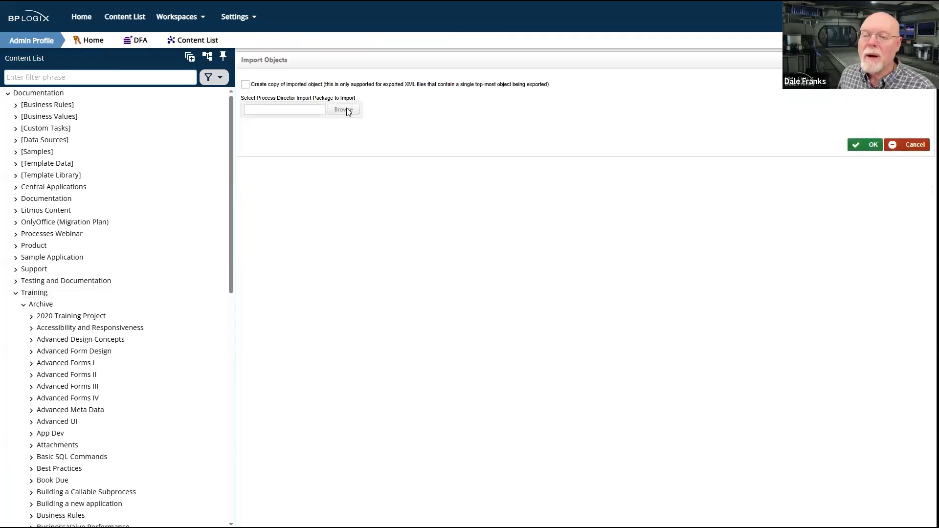
click(347, 109)
click(204, 101)
double_click(204, 101)
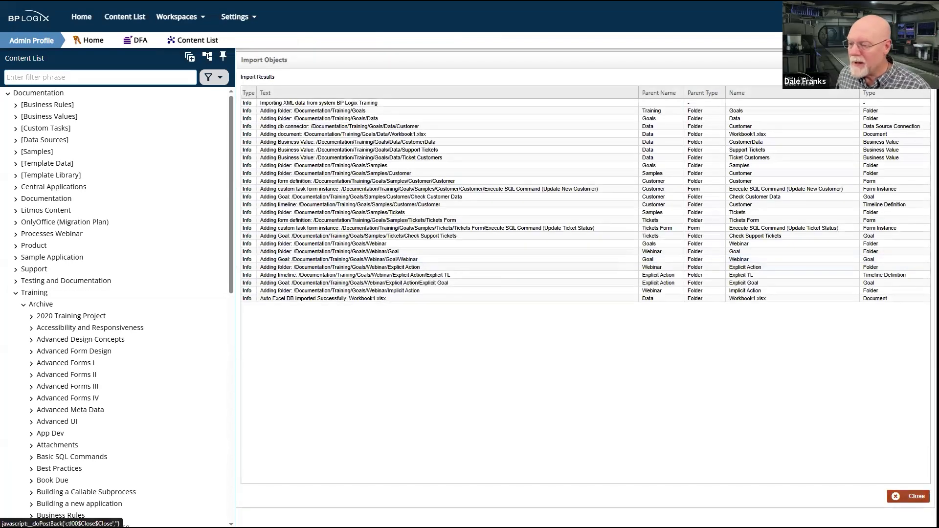
click(908, 496)
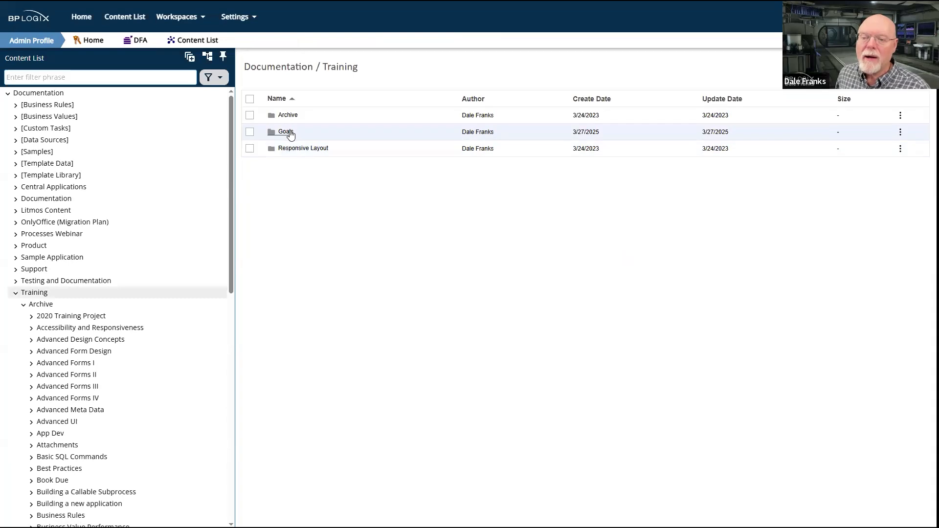
Open the imported Explicit Goal from the Goals / Webinar / Explicit Action folder
click(286, 133)
click(293, 150)
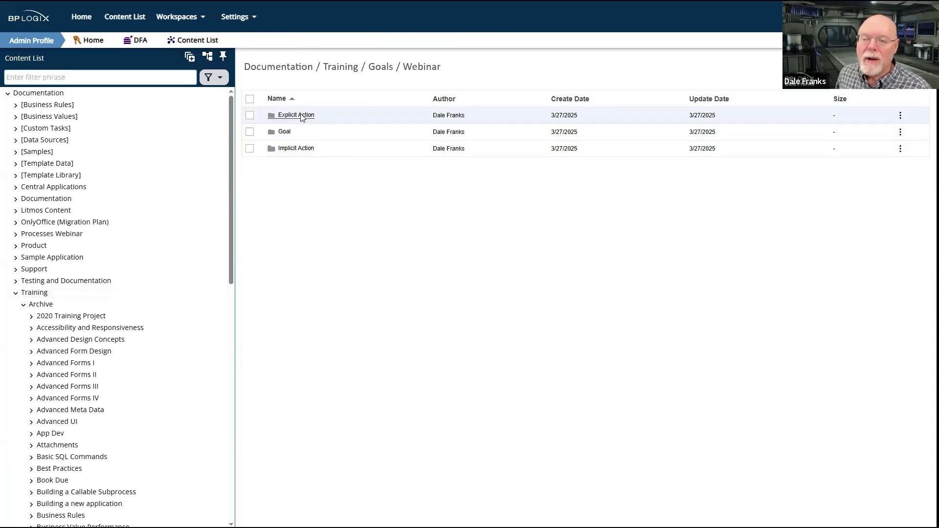
click(296, 116)
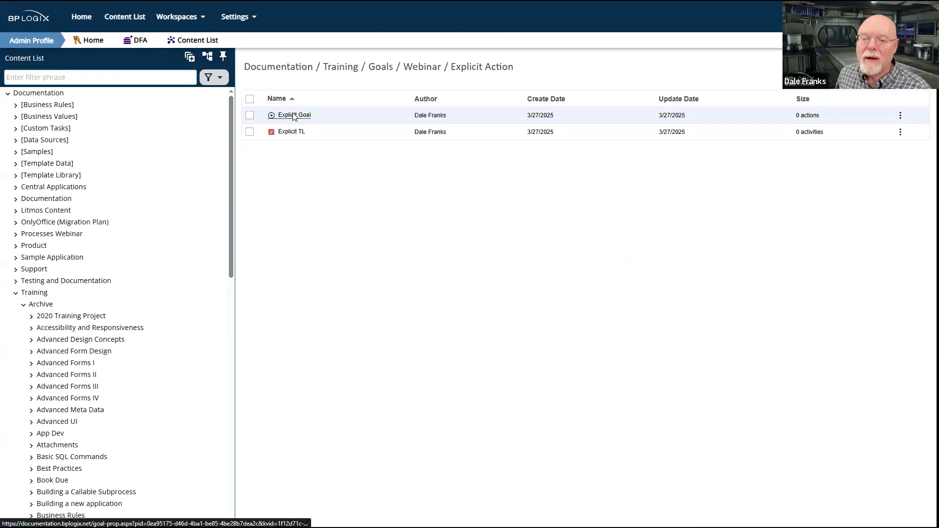
click(294, 115)
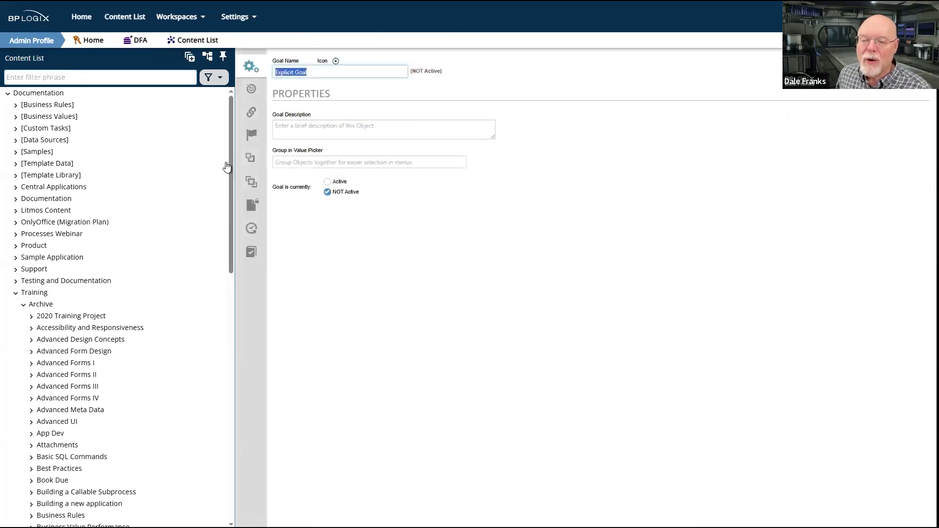
Show the Conditions and Results in Explicit Goal's execution options, evaluate the goal immediately, and expand its History
click(254, 94)
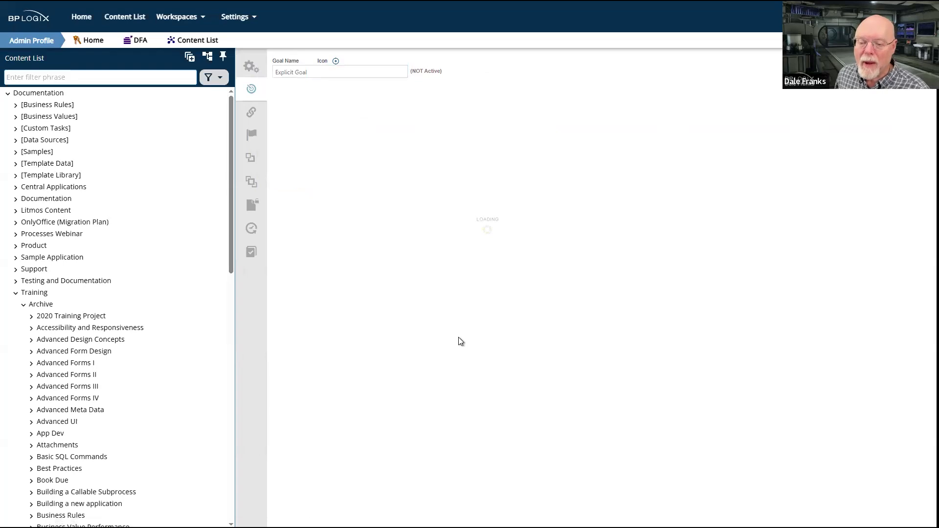
click(336, 143)
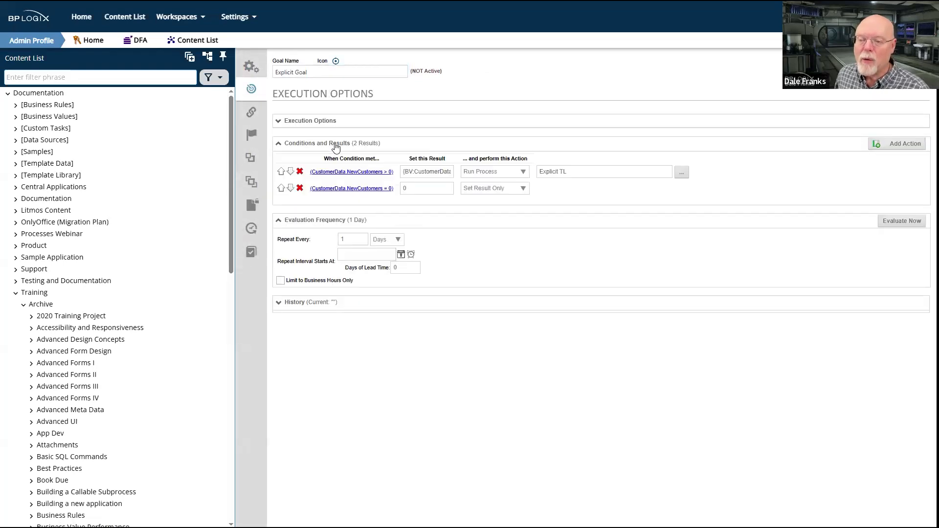
click(901, 221)
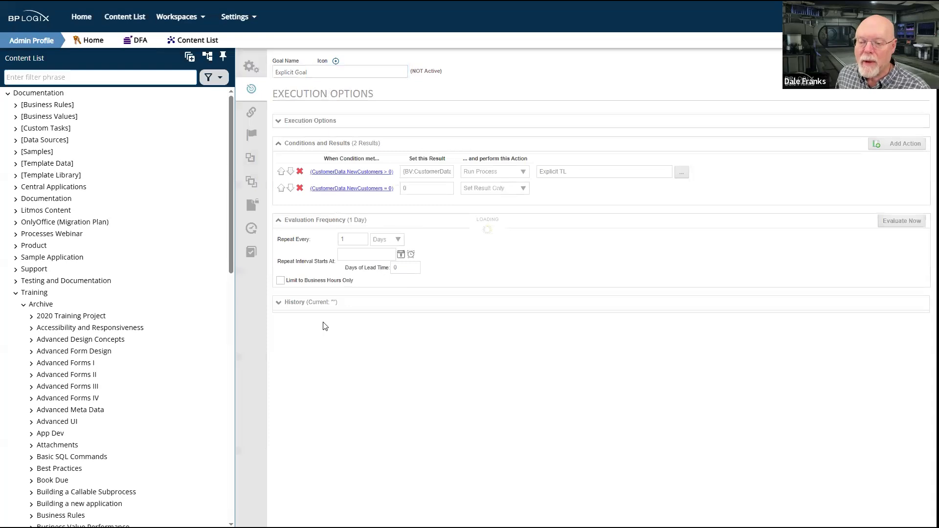
click(310, 303)
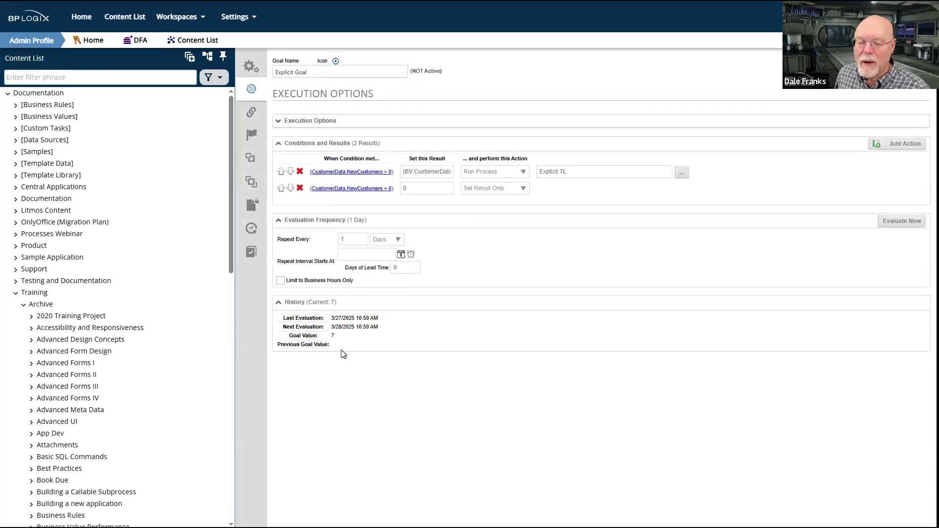
Switch to the User Profile workspace
click(192, 17)
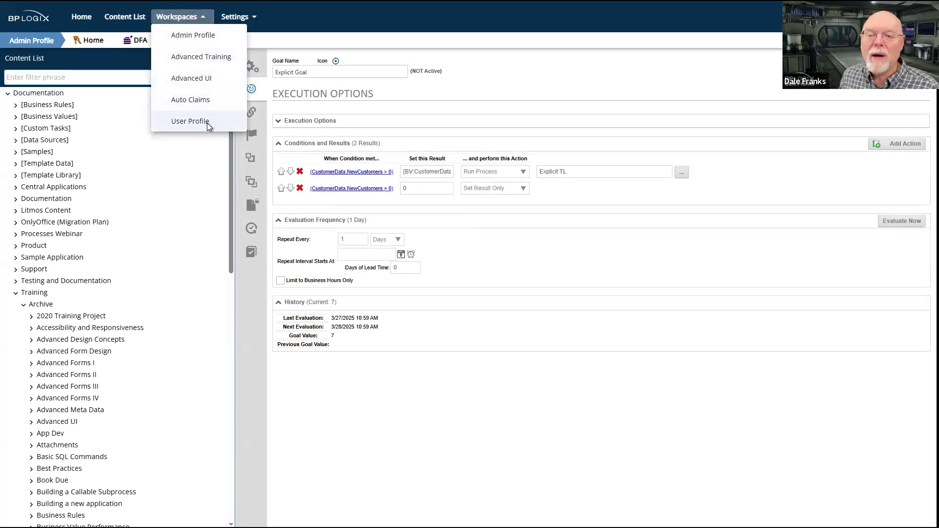
click(190, 121)
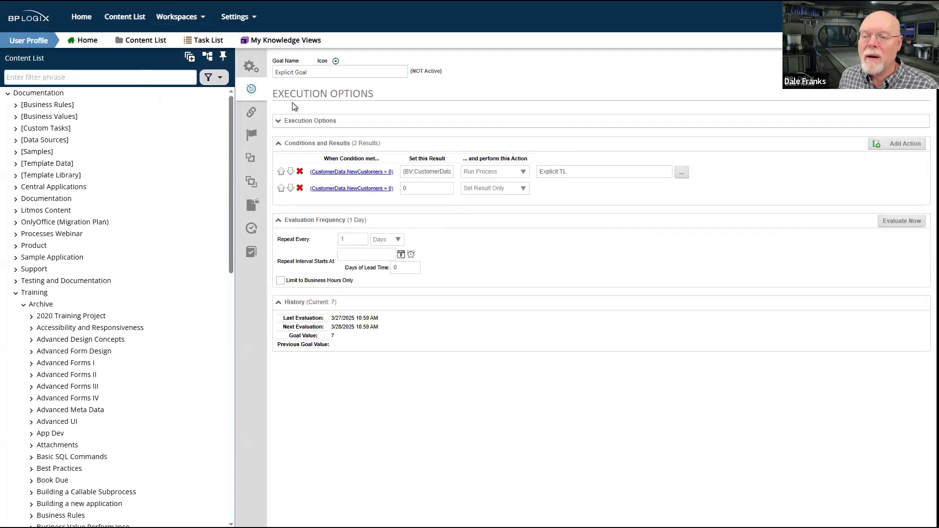
click(194, 19)
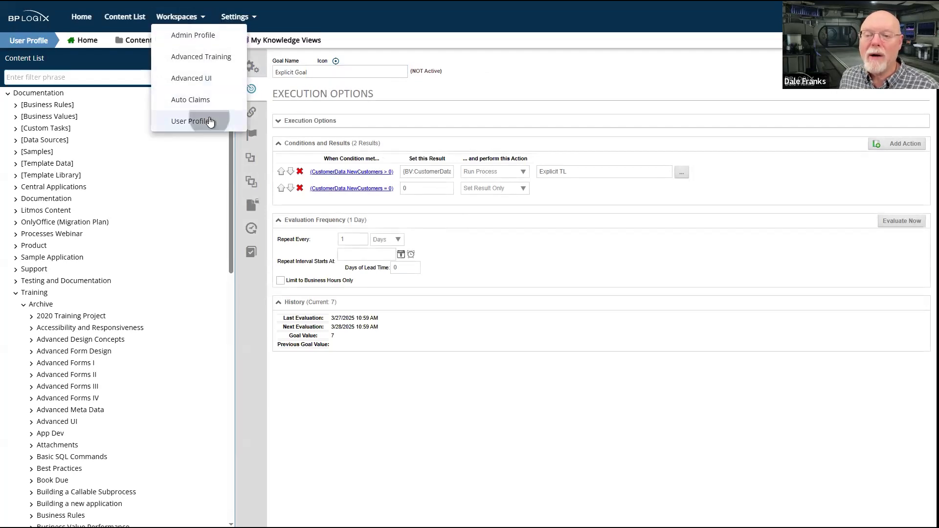
click(210, 121)
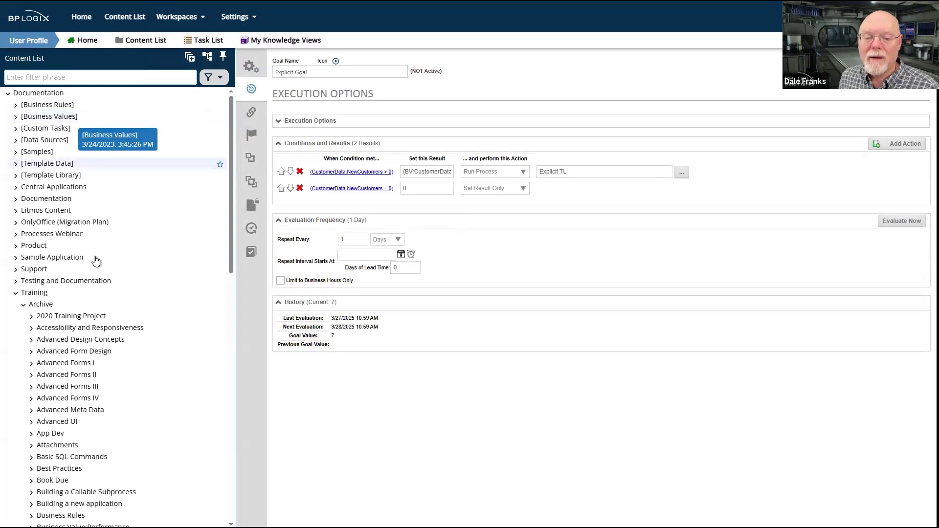
Collapse the Archive folder under Training and open the workspace page with the task lists and running processes
scroll(108, 318, down, 10)
scroll(107, 319, down, 3)
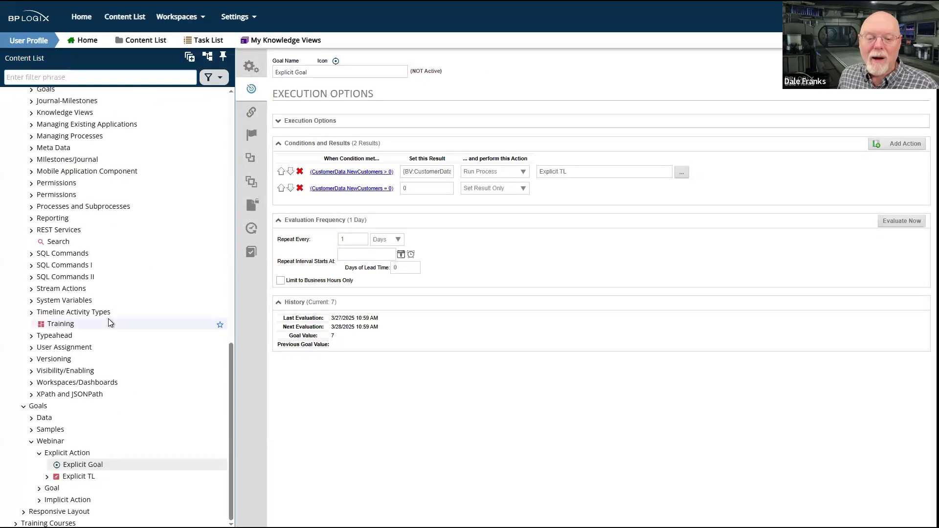
scroll(104, 166, up, 8)
scroll(104, 166, up, 1)
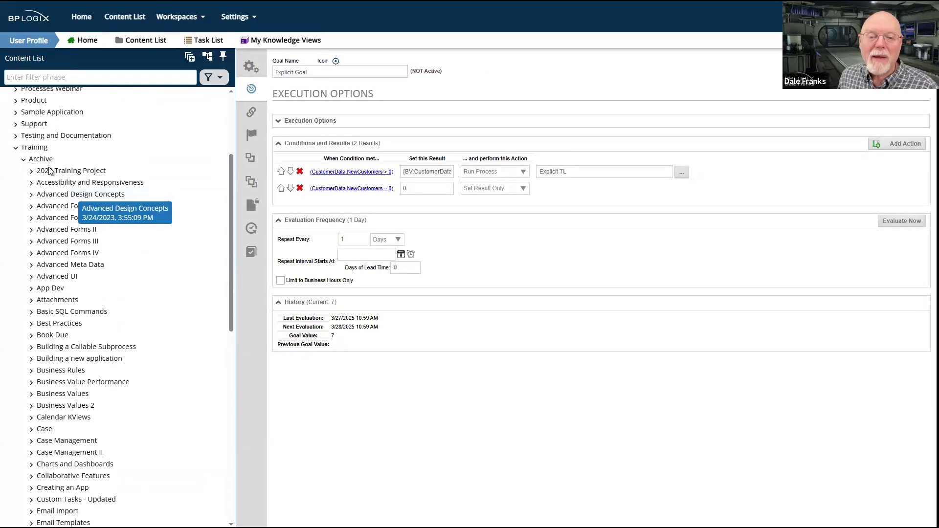
click(23, 179)
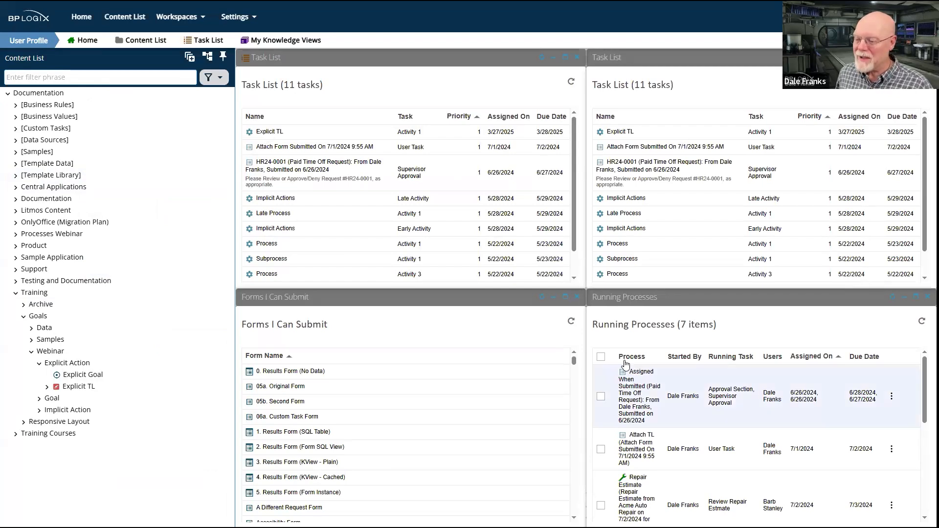
Select all entries in Running Processes and look through them, checking for instances started by the goal
click(600, 358)
scroll(699, 429, down, 5)
scroll(699, 426, down, 3)
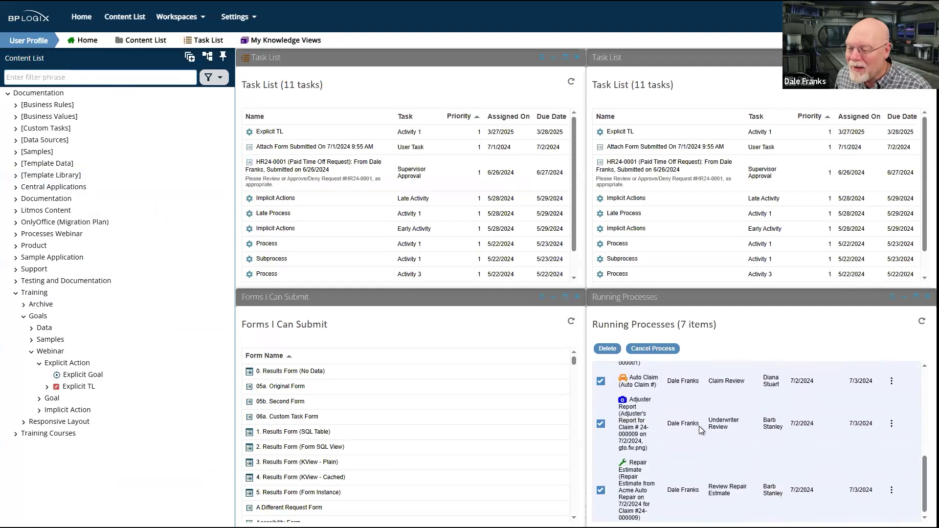
scroll(700, 427, up, 3)
scroll(699, 426, up, 3)
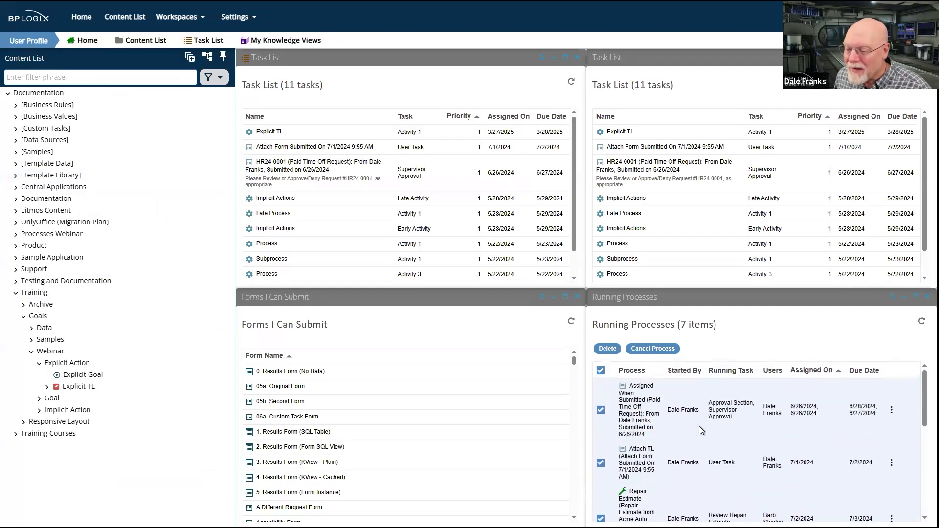
scroll(700, 426, down, 2)
scroll(700, 427, up, 2)
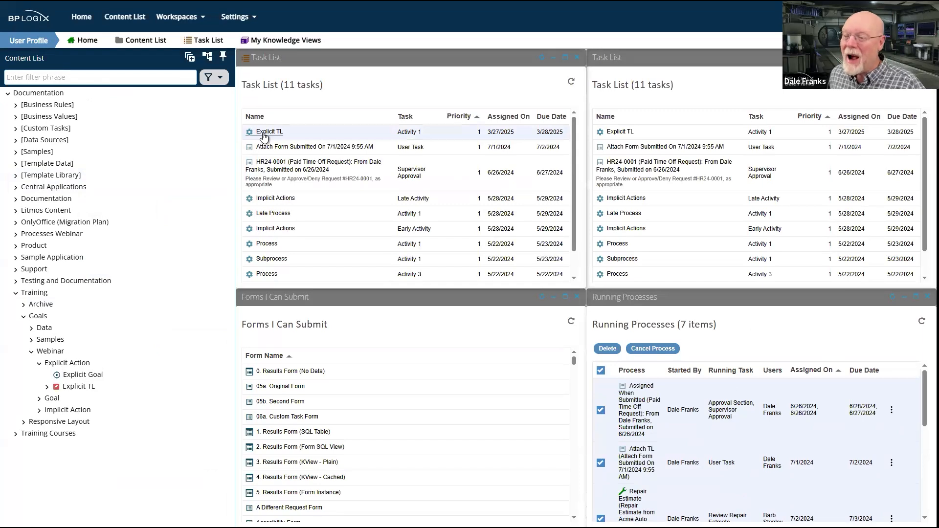
Open the Explicit TL task Activity 1, review its task and timeline information, complete it, and refresh the task list
click(264, 133)
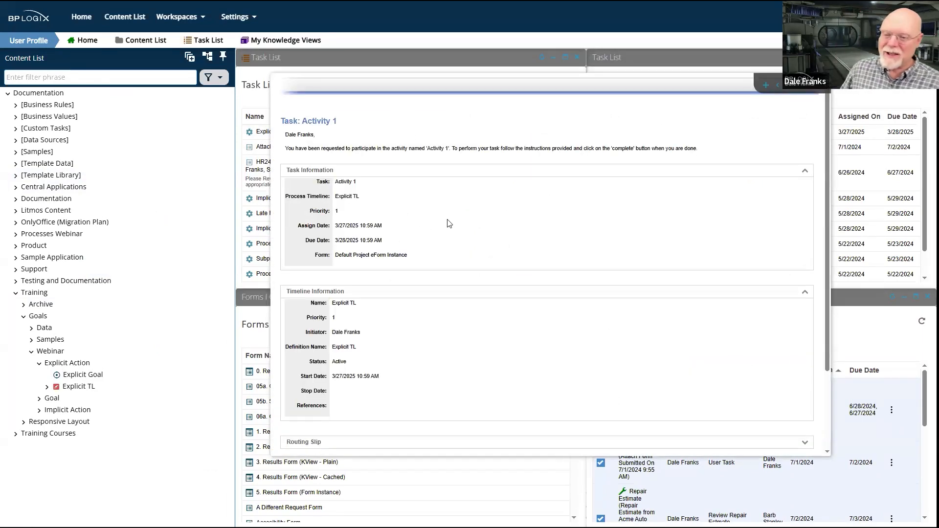
scroll(450, 220, down, 2)
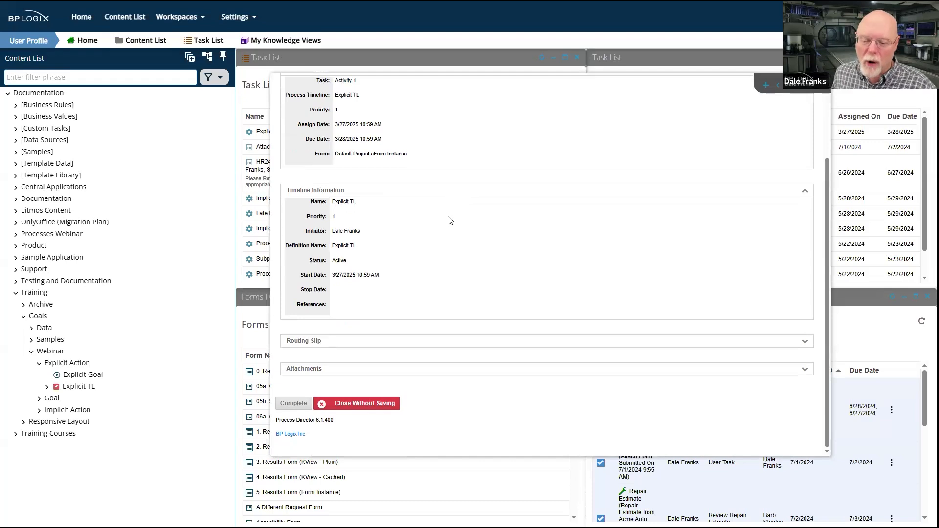
scroll(450, 220, up, 2)
scroll(450, 221, down, 2)
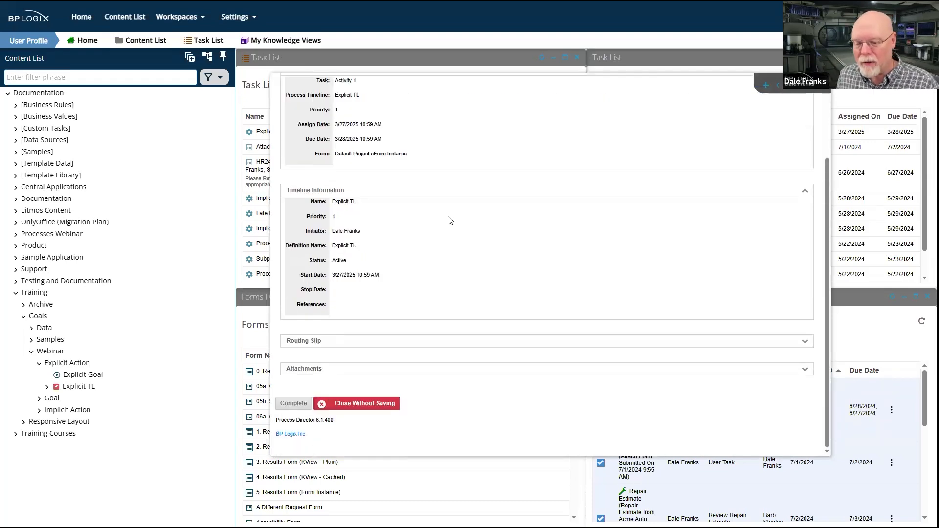
click(295, 404)
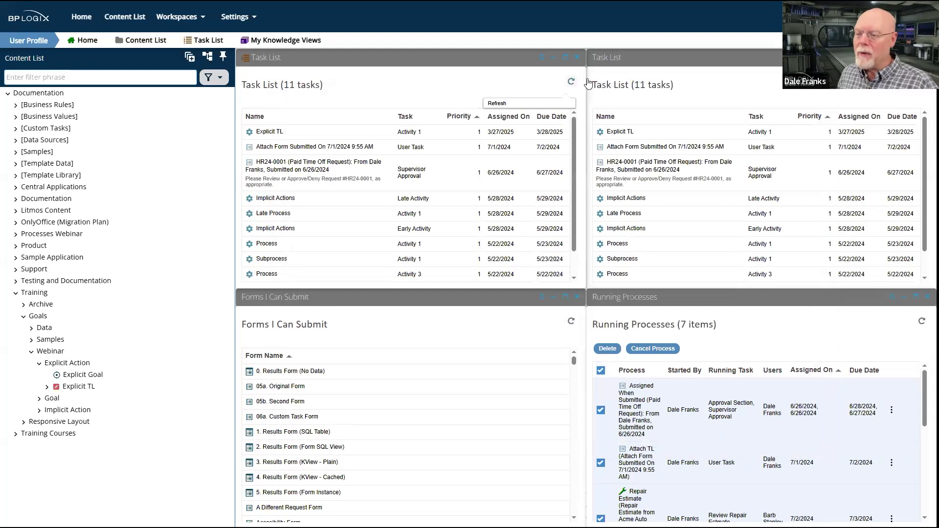
click(571, 82)
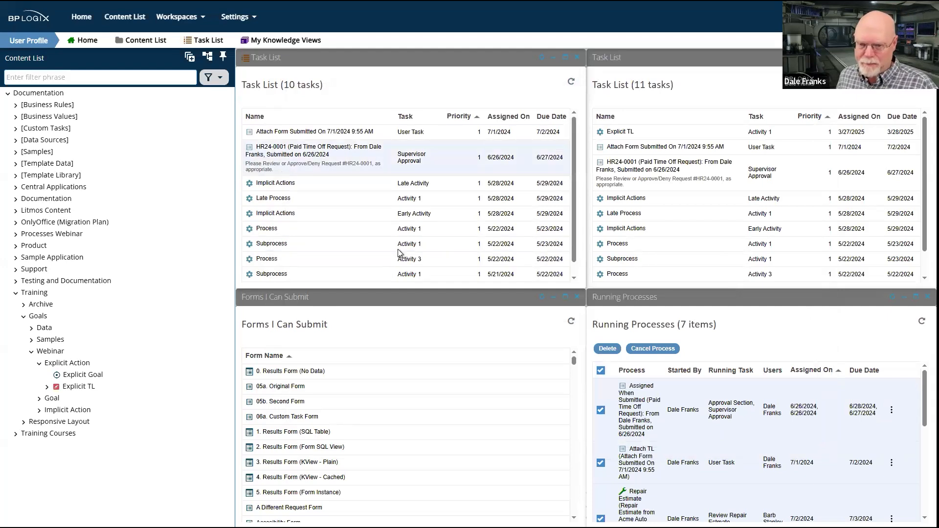
Cancel all selected running processes, confirm the cancellation, and refresh both task lists
click(654, 349)
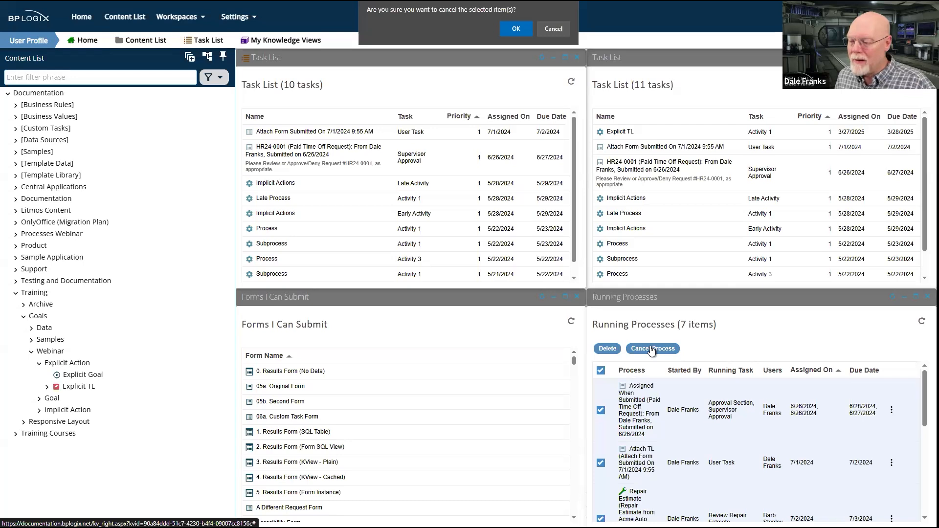
click(519, 29)
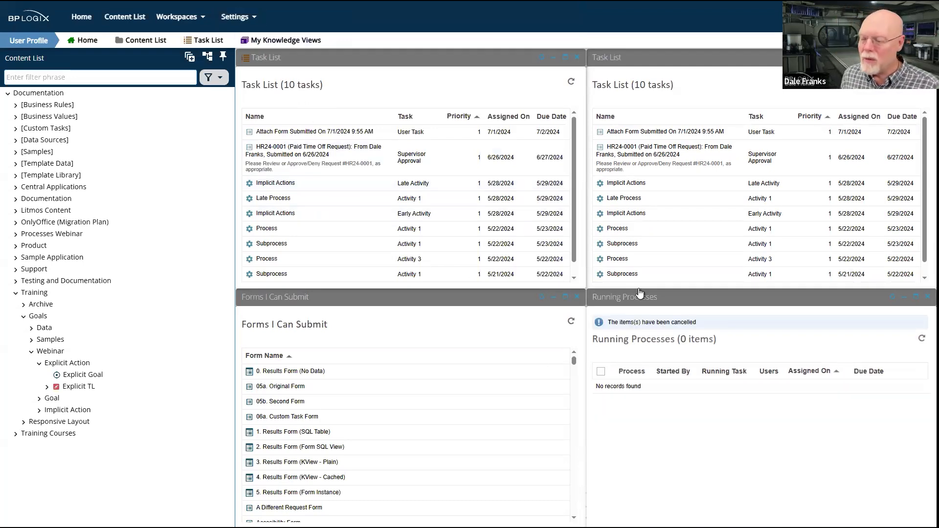
click(580, 86)
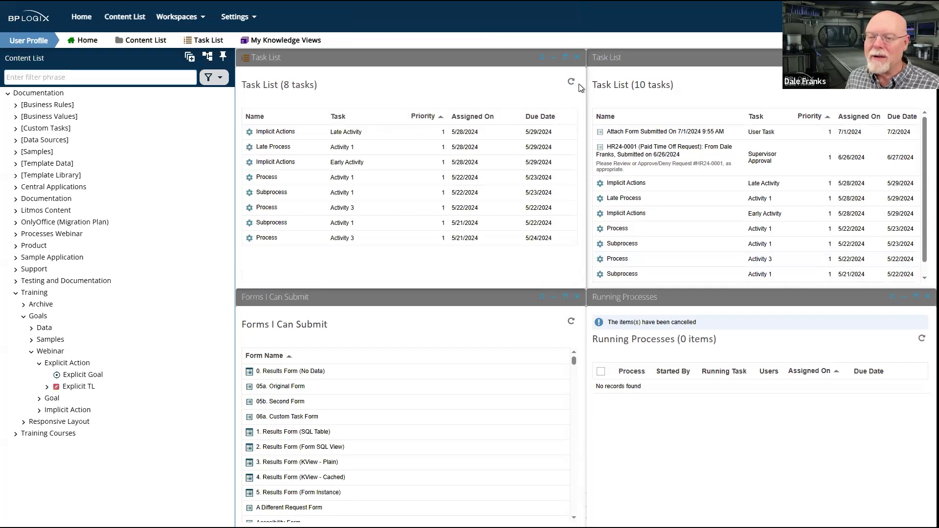
click(922, 82)
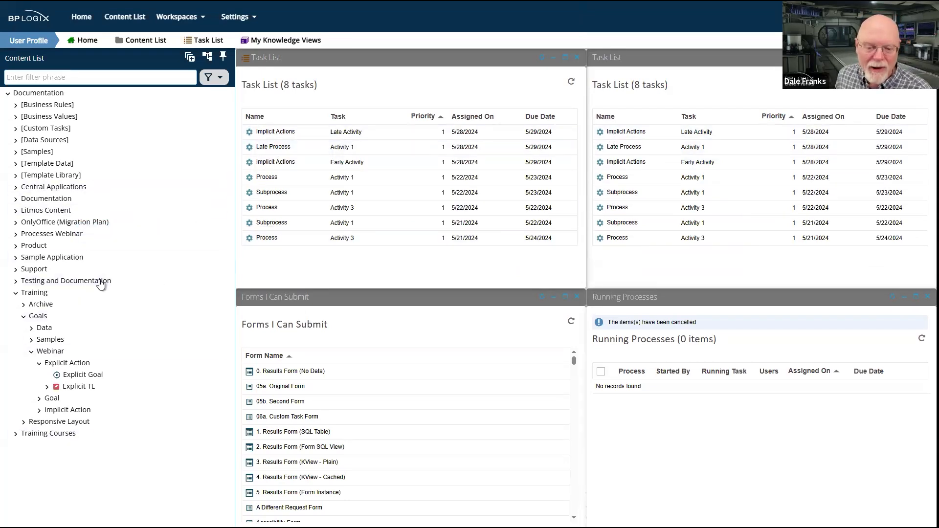
Select the Customer form in Training > Goals > Samples > Customer and run it
click(67, 364)
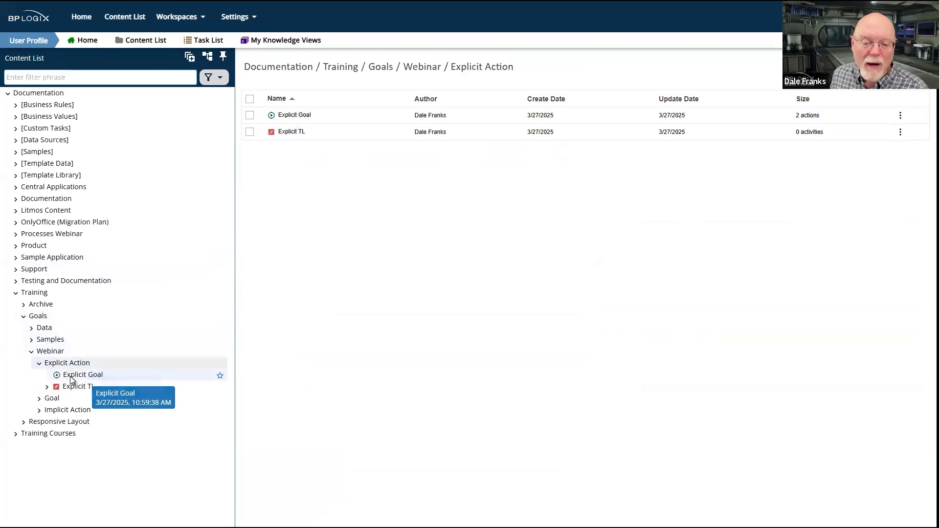
click(32, 340)
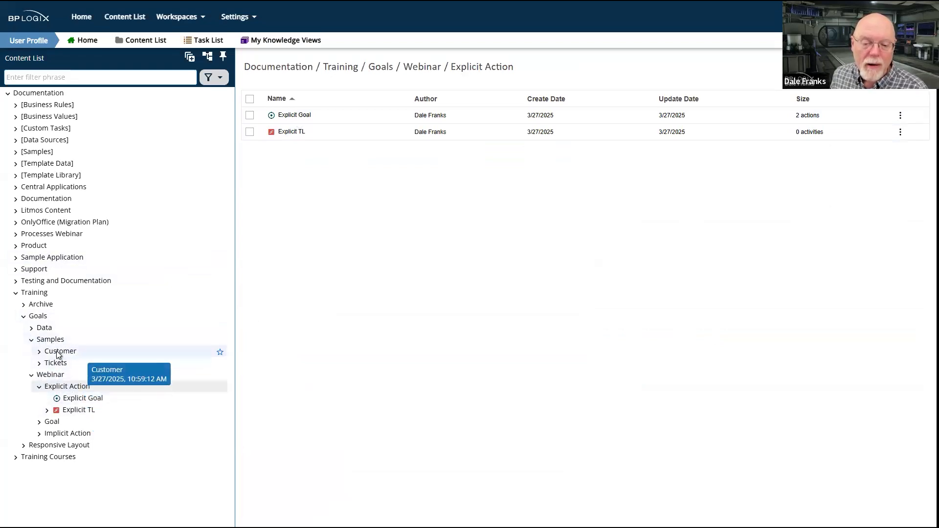
click(250, 132)
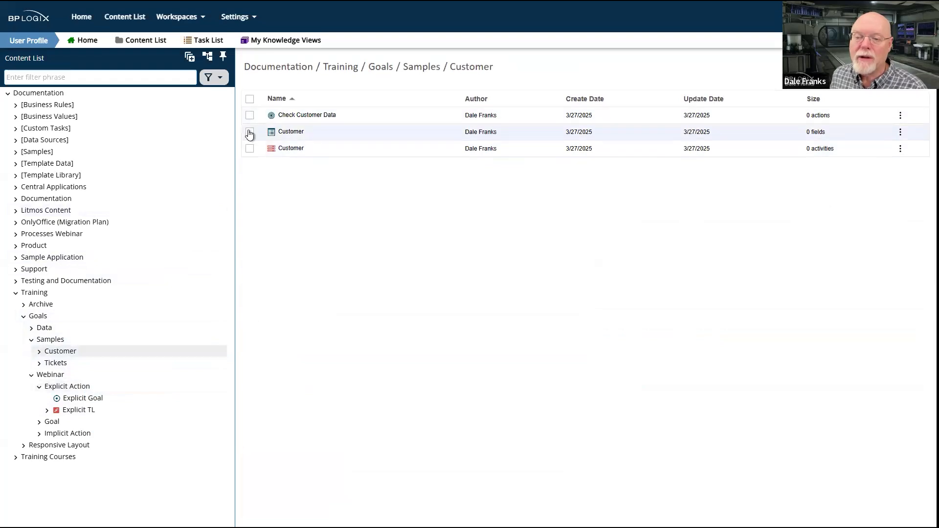
click(421, 91)
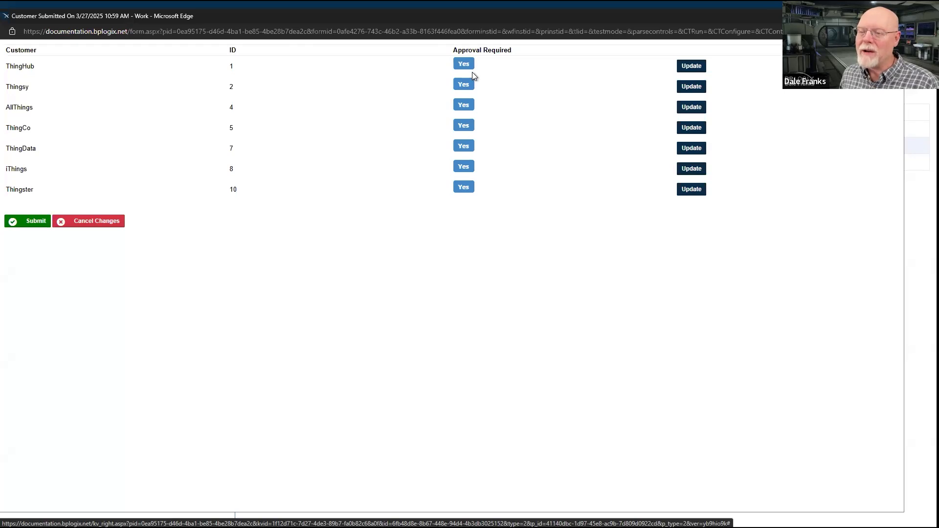
Set Approval Required to No for every listed customer and update each customer record
click(473, 85)
click(464, 148)
click(464, 168)
click(465, 189)
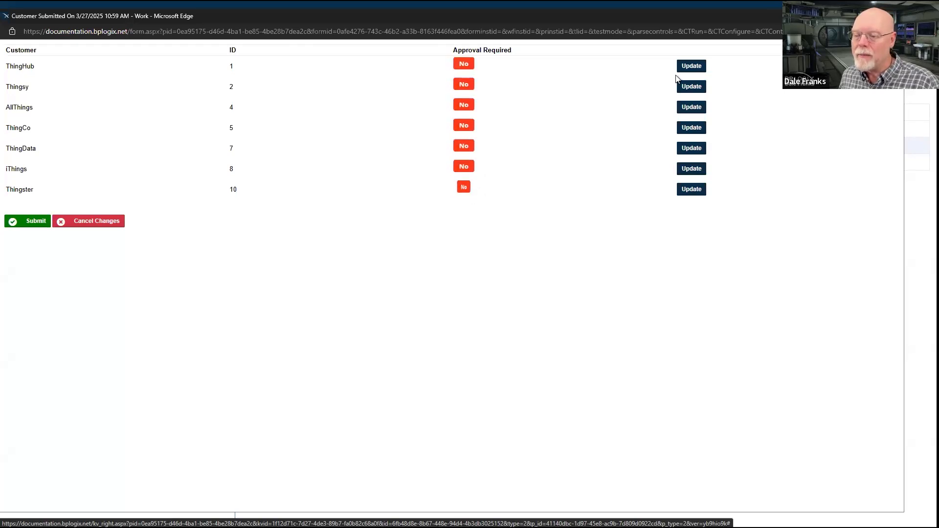
click(700, 65)
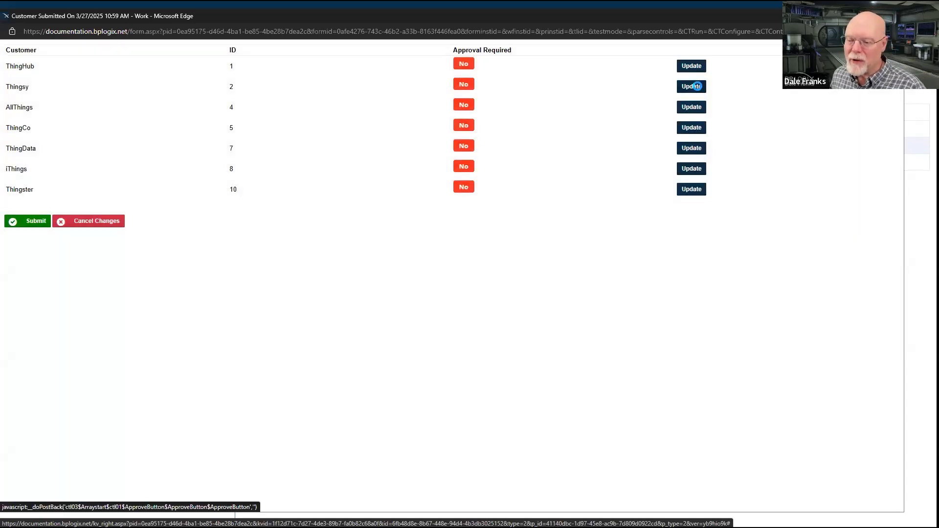
click(694, 132)
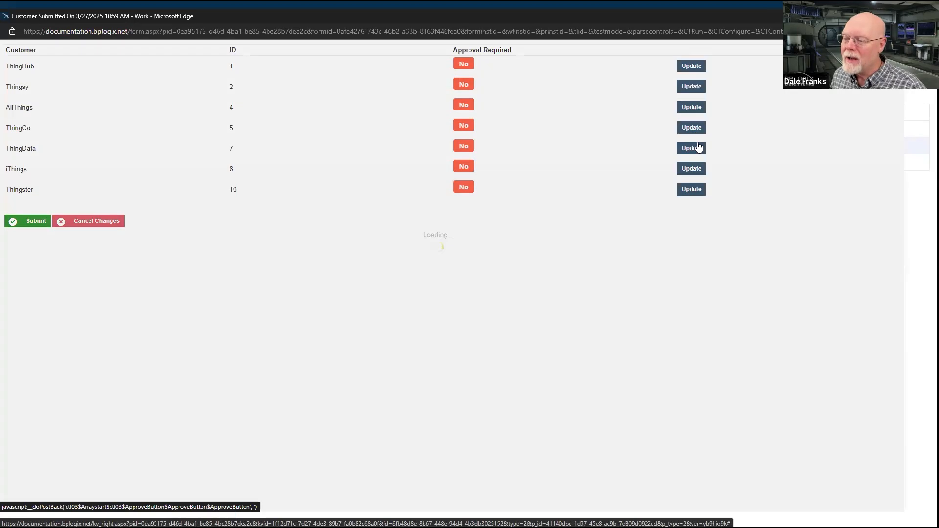
click(693, 169)
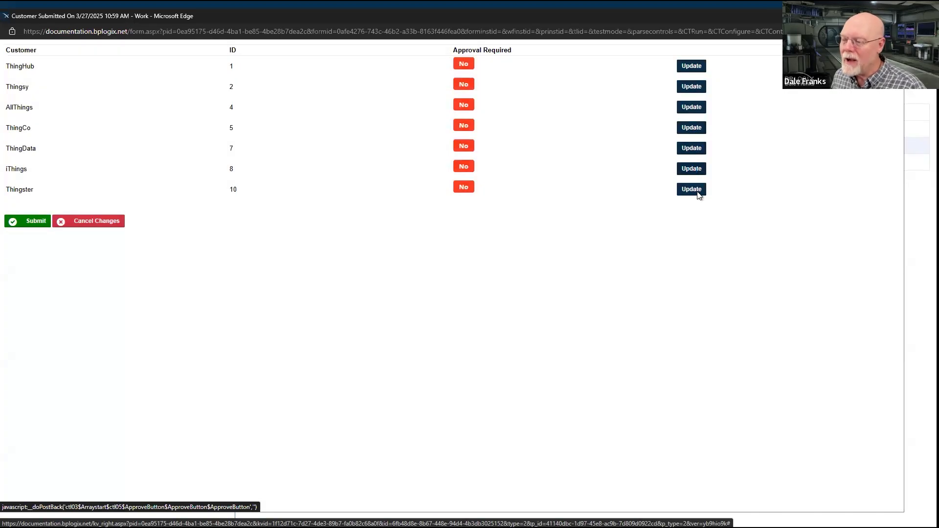
click(697, 190)
Refresh the Customer form to check which customers are still listed, and close the form window
right_click(561, 289)
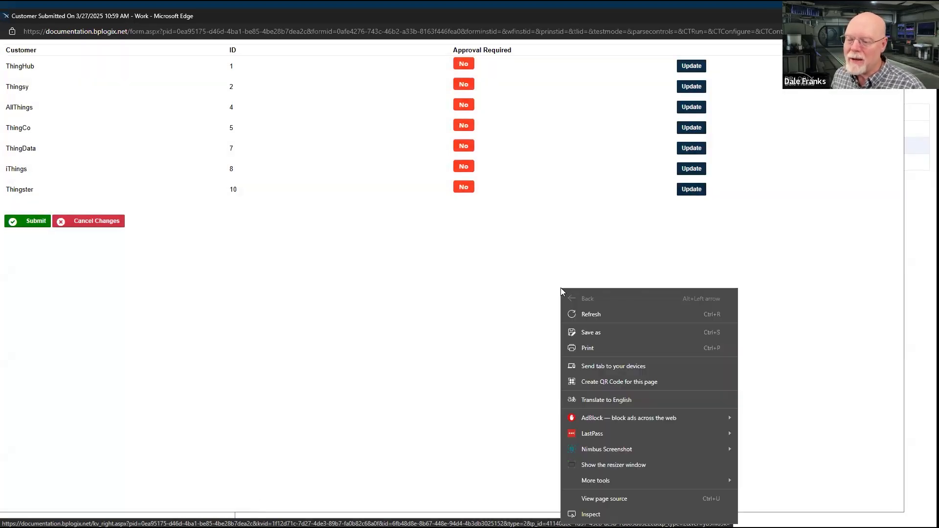
click(592, 313)
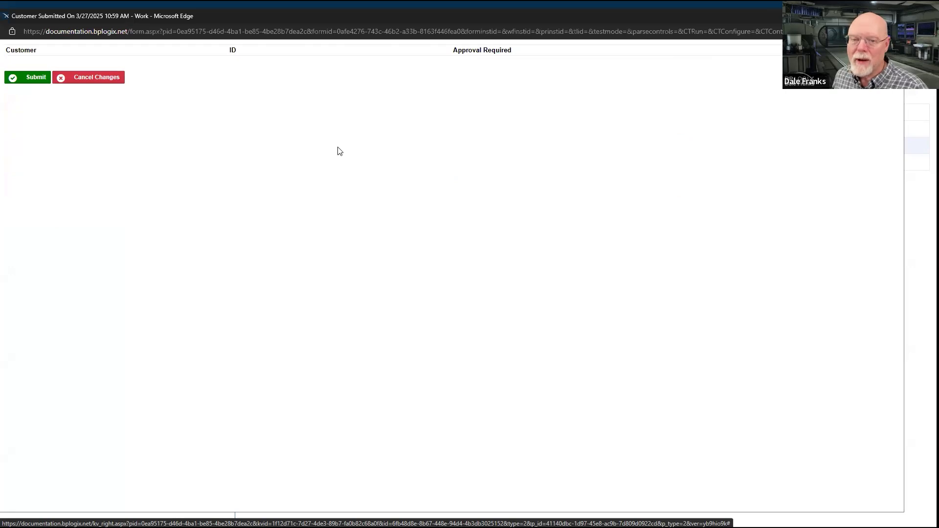
click(893, 16)
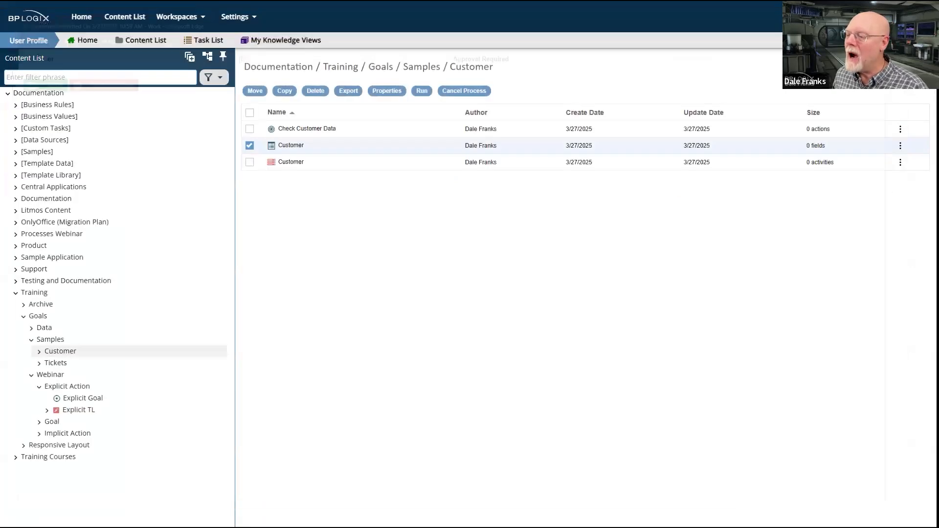
Evaluate Explicit Goal again from its execution options and check the User Profile workspace for newly started tasks or processes
click(82, 386)
click(295, 130)
click(295, 131)
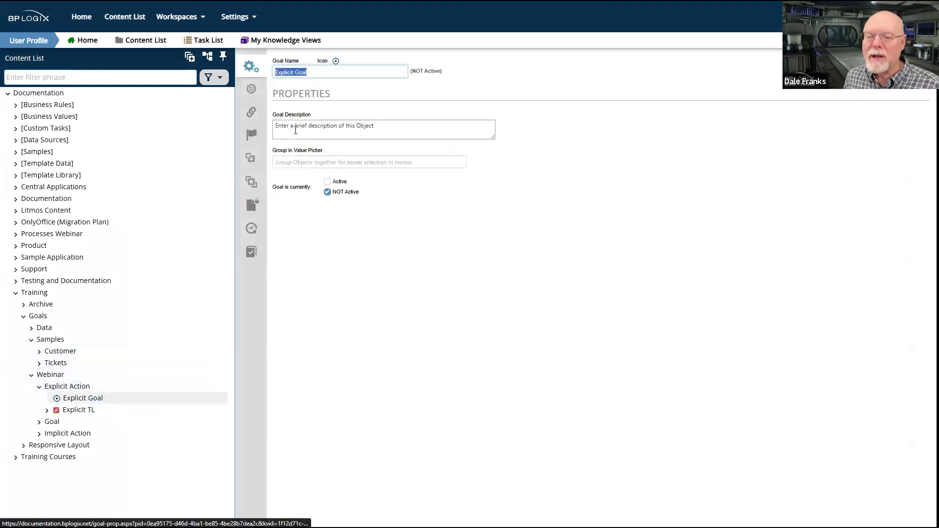
click(252, 91)
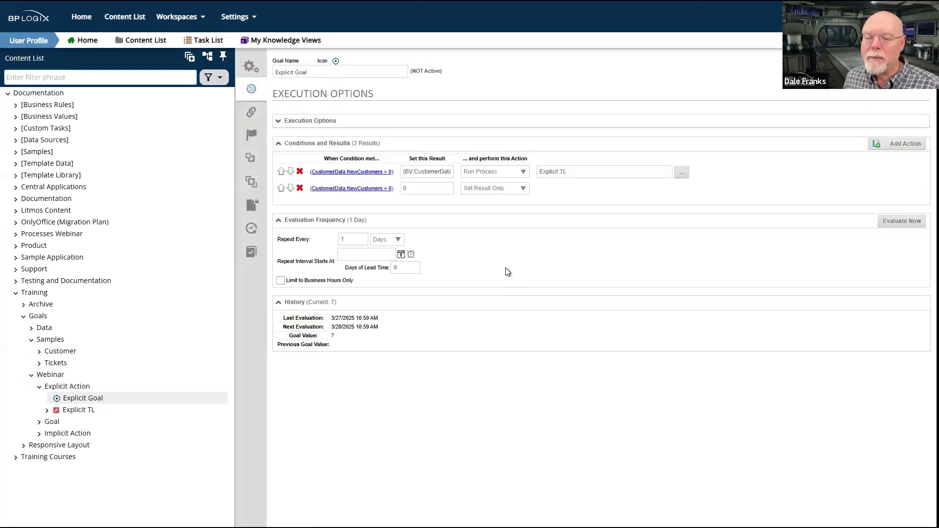
click(917, 223)
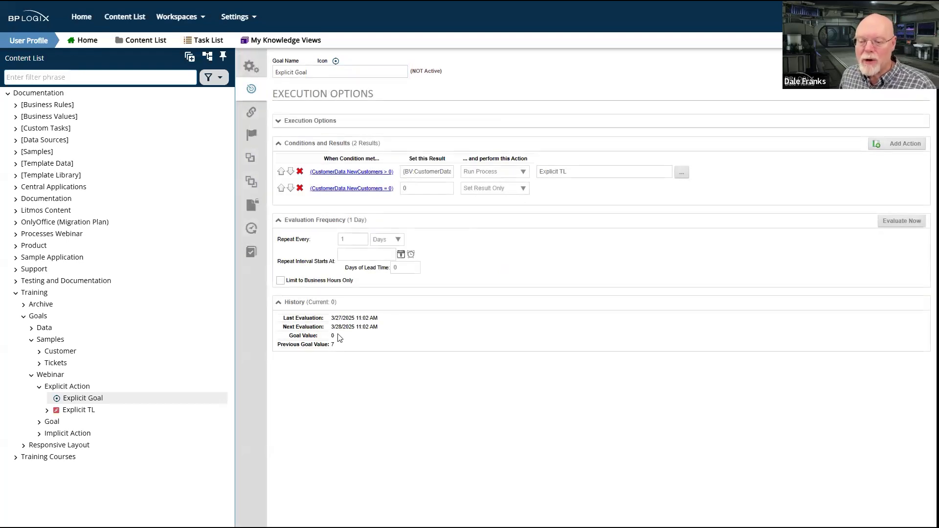
click(202, 18)
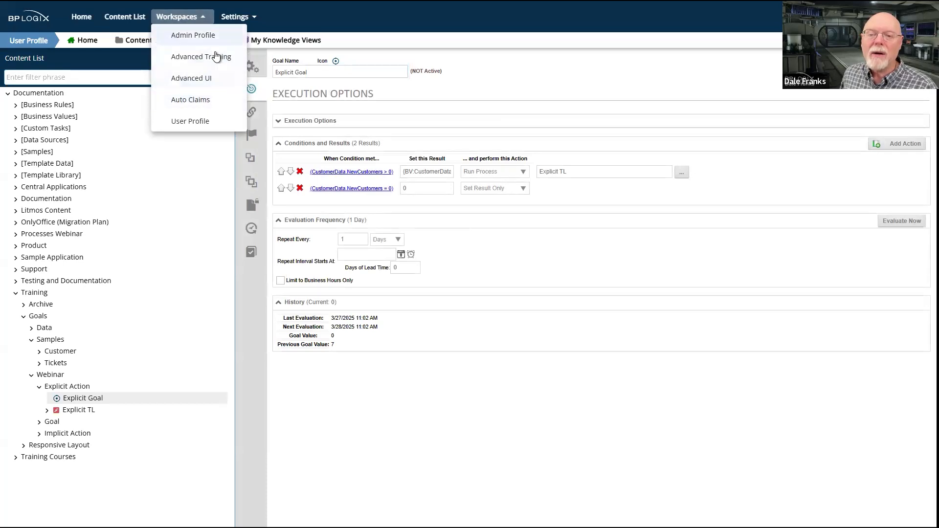
click(190, 122)
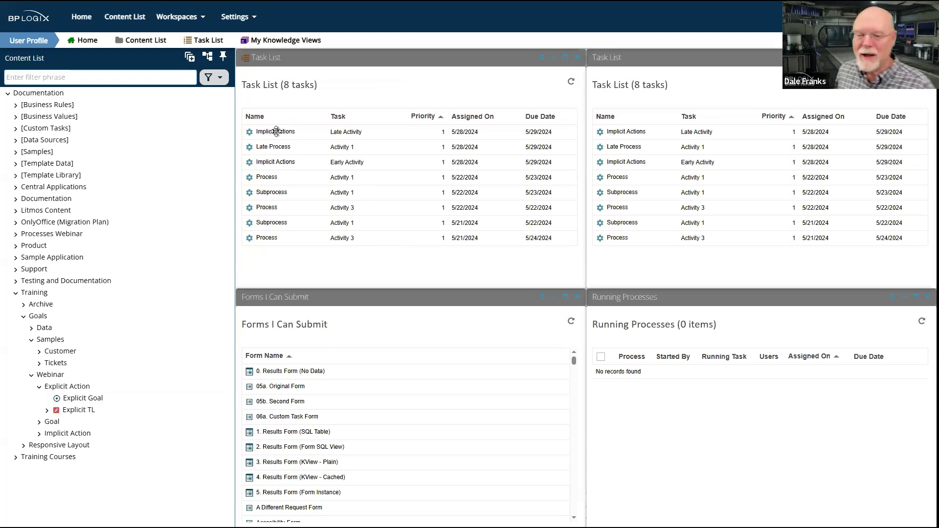
click(67, 387)
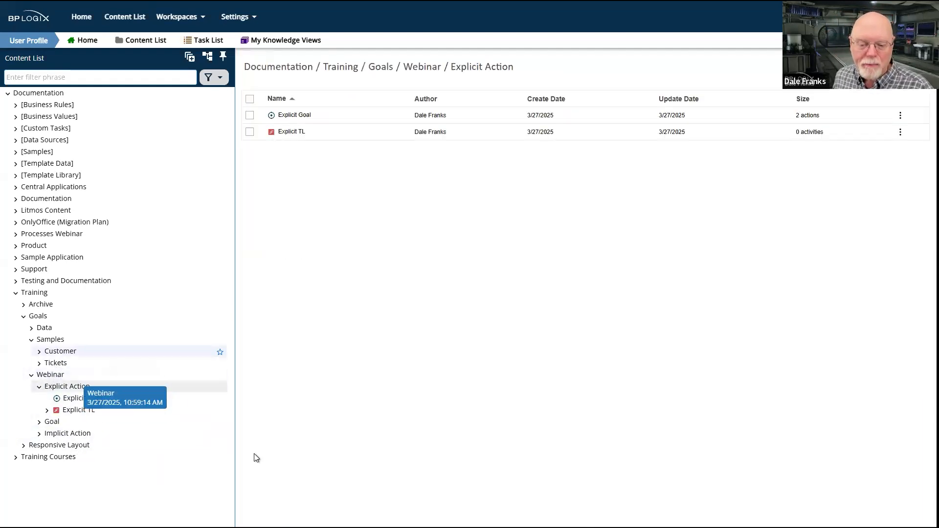
click(50, 374)
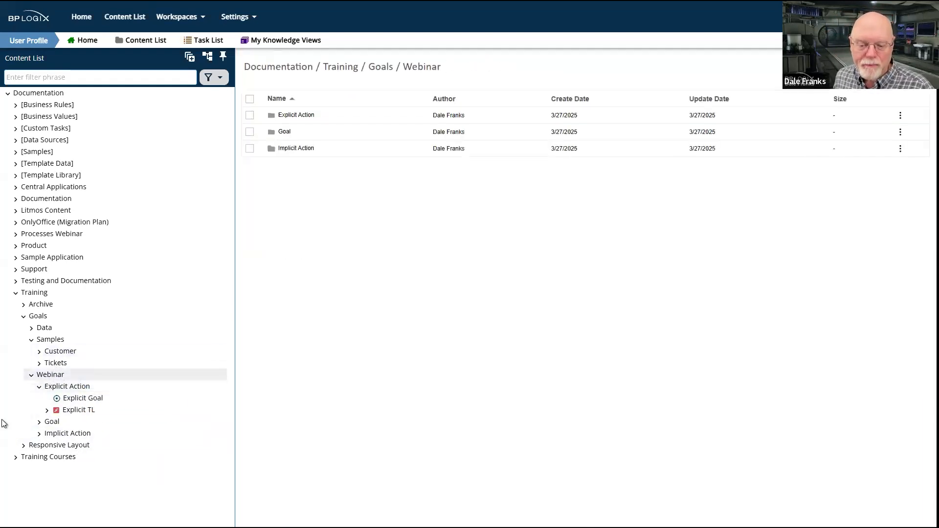
click(63, 434)
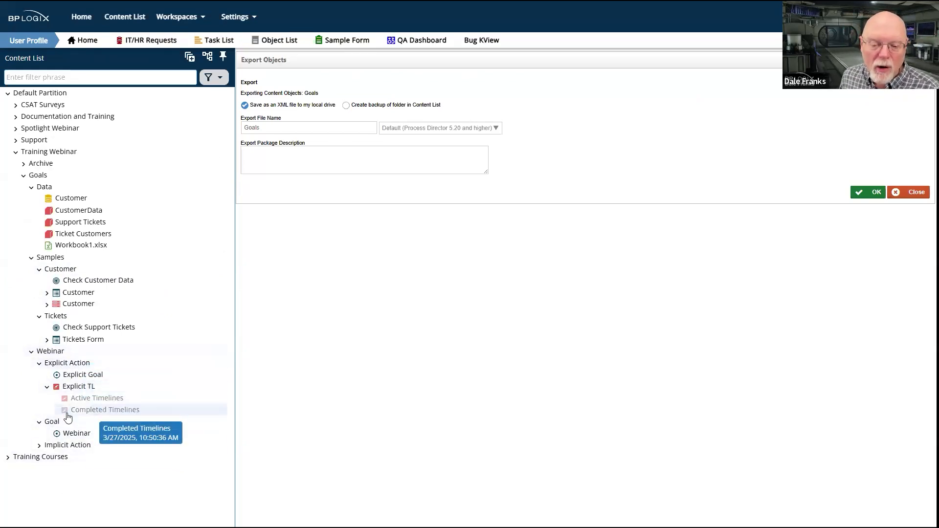
In the training system, create a goal named Implicit Goal in the Implicit Action folder under Training Webinar > Goals > Webinar
click(65, 451)
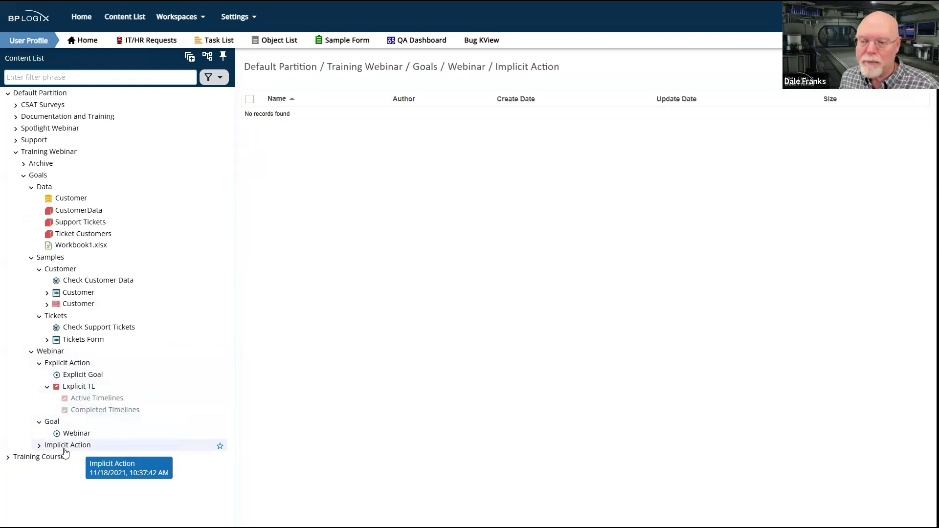
mouse_move(898, 67)
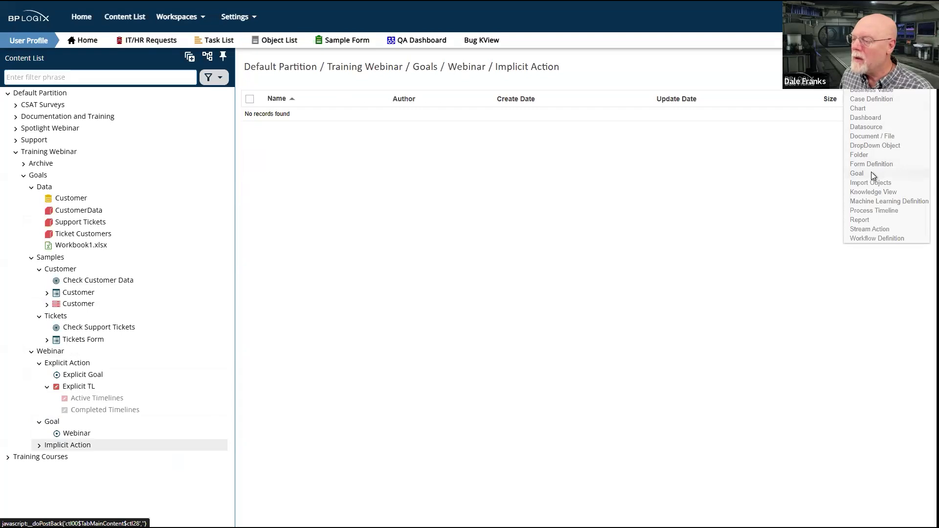
click(857, 173)
click(297, 86)
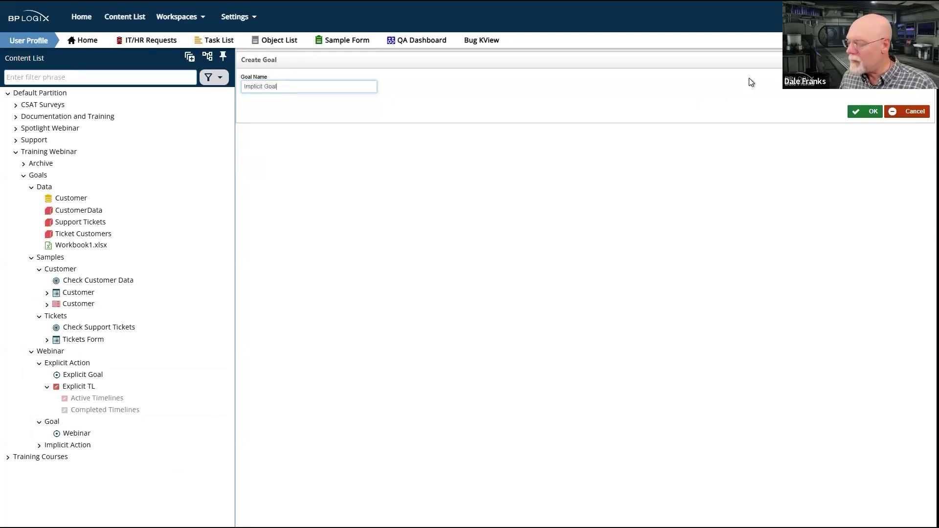
click(875, 112)
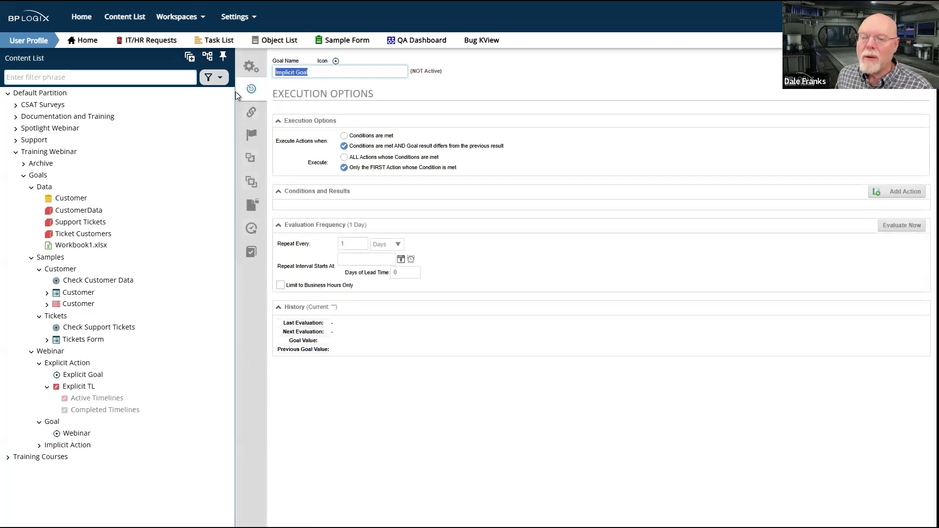
In Implicit Goal's properties, set Group in Value Picker to Sample Goal
click(251, 66)
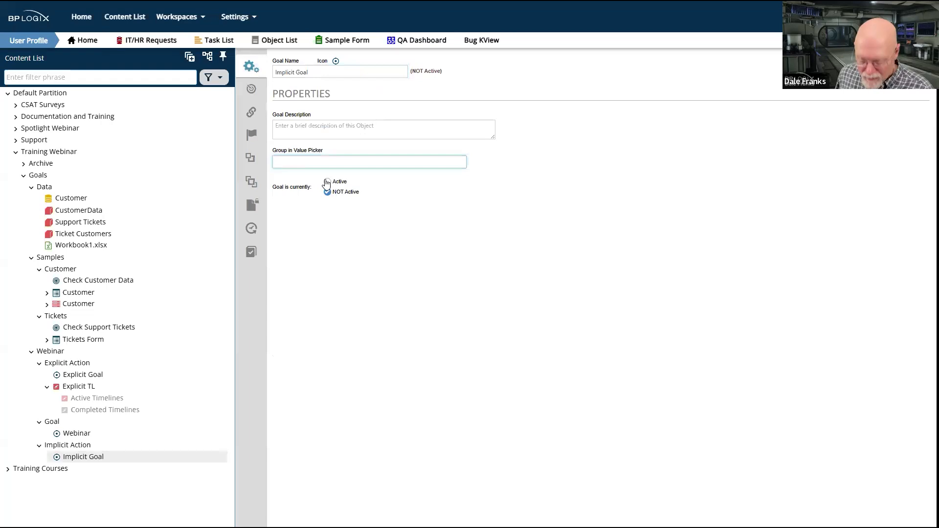
text({BV:CustomerData.NewCustomers})
key(ctrl+a)
key(Delete)
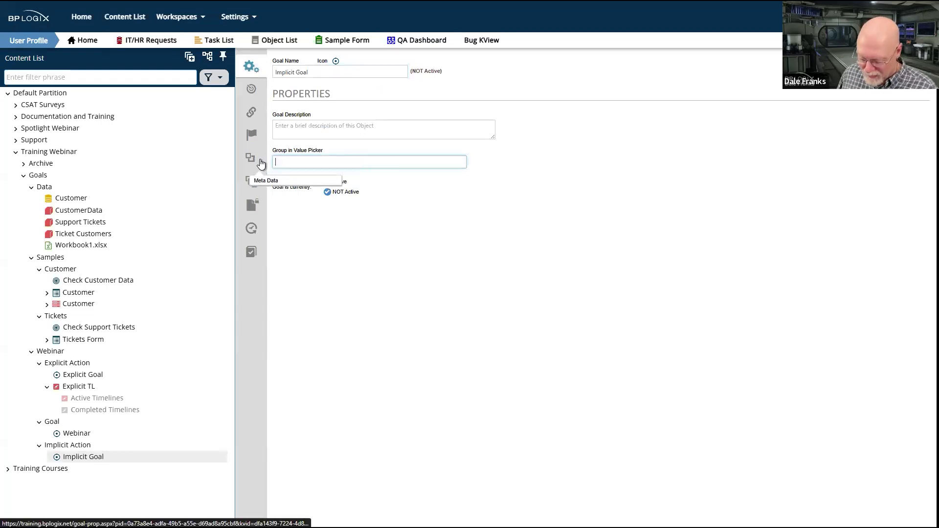
text(Sample Goal)
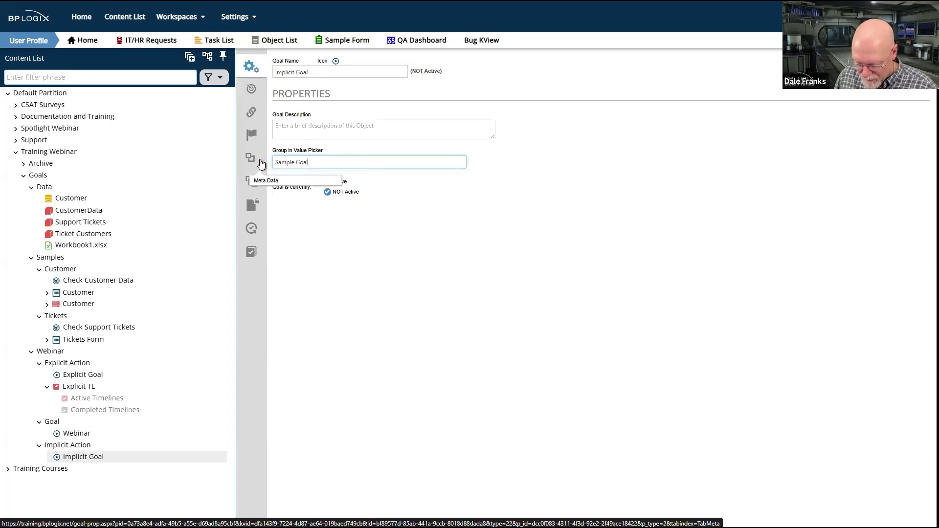
In Implicit Goal's execution options, execute actions whenever Conditions are met, and add three action rows
click(430, 210)
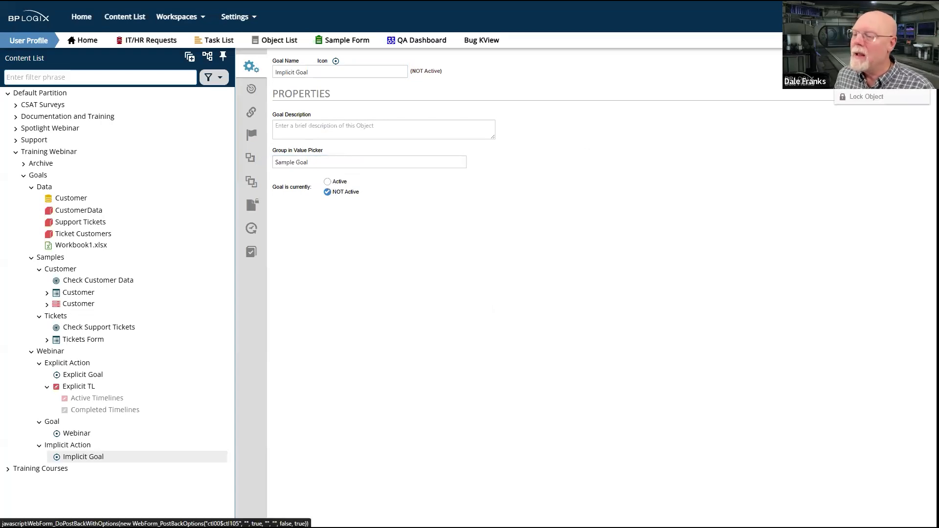
click(252, 89)
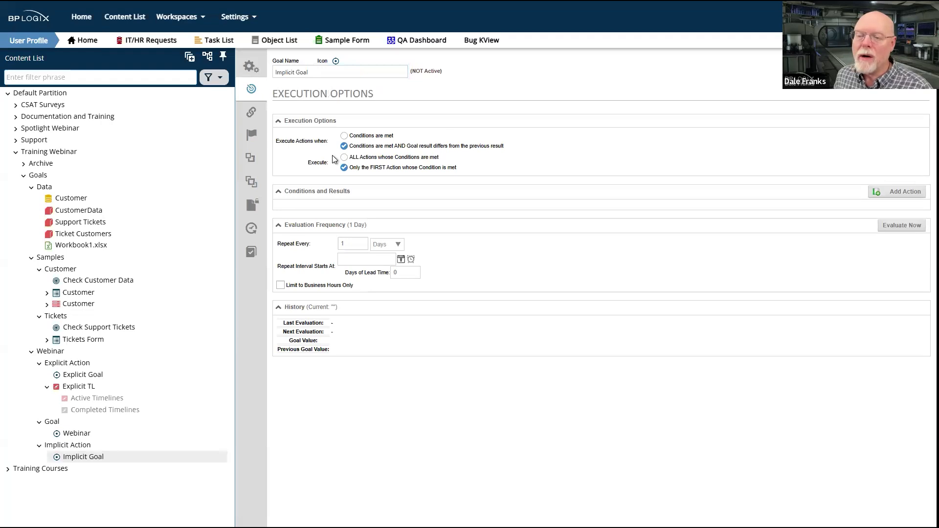
click(344, 136)
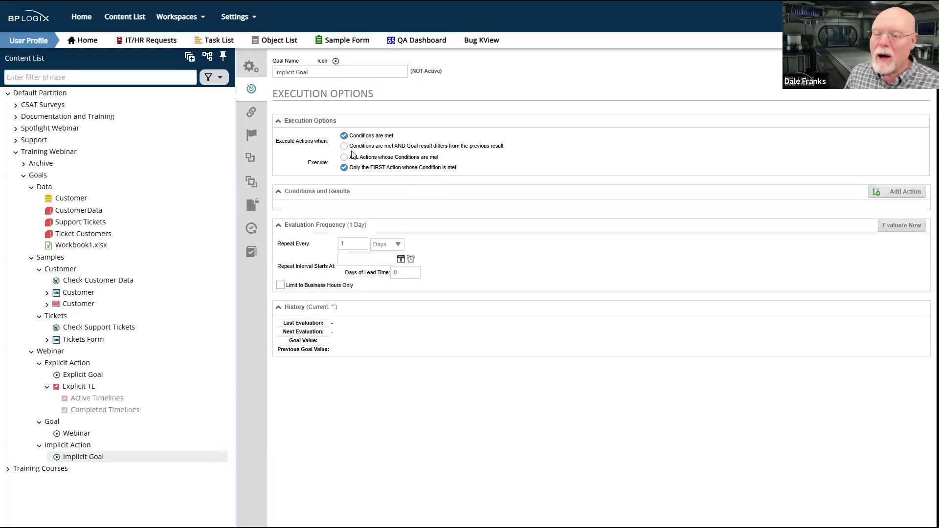
click(906, 190)
click(907, 191)
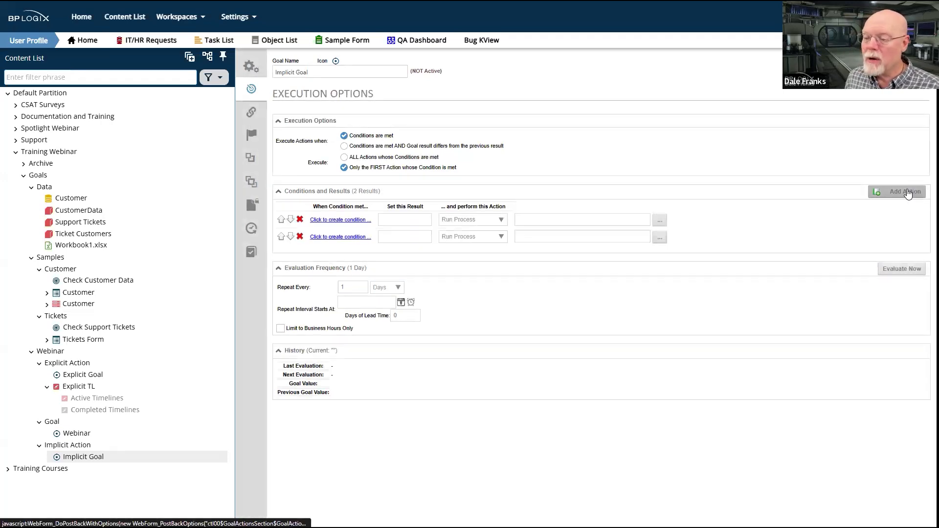
click(907, 191)
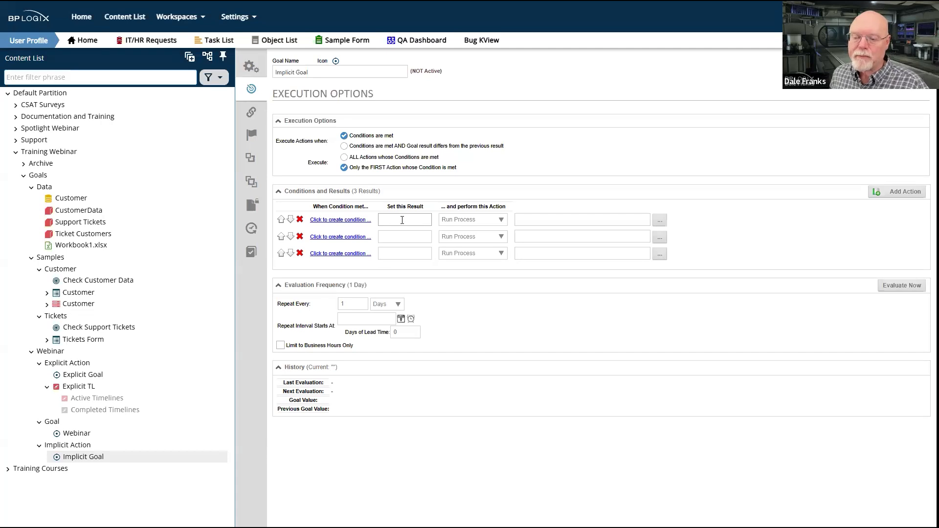
Create a condition for the first action row based on the Goal Training business value Support Tickets.Tickets
click(354, 220)
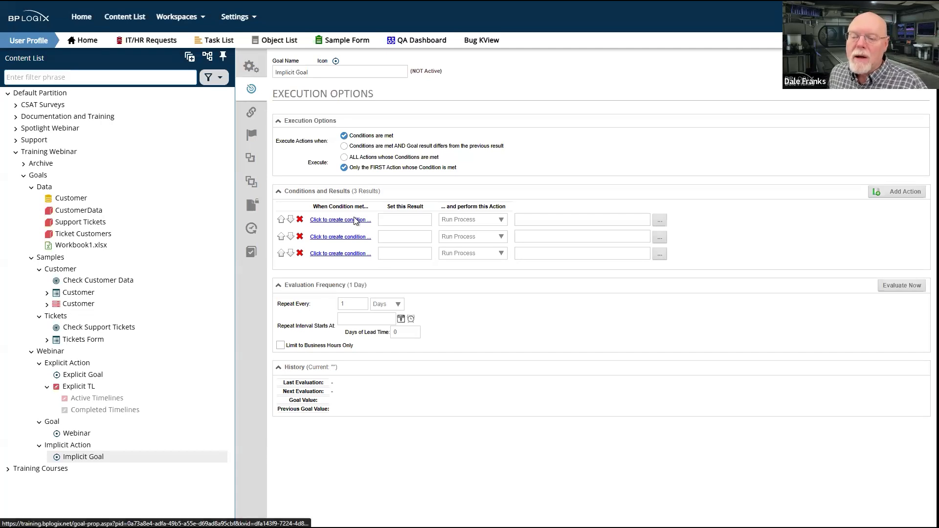
click(110, 109)
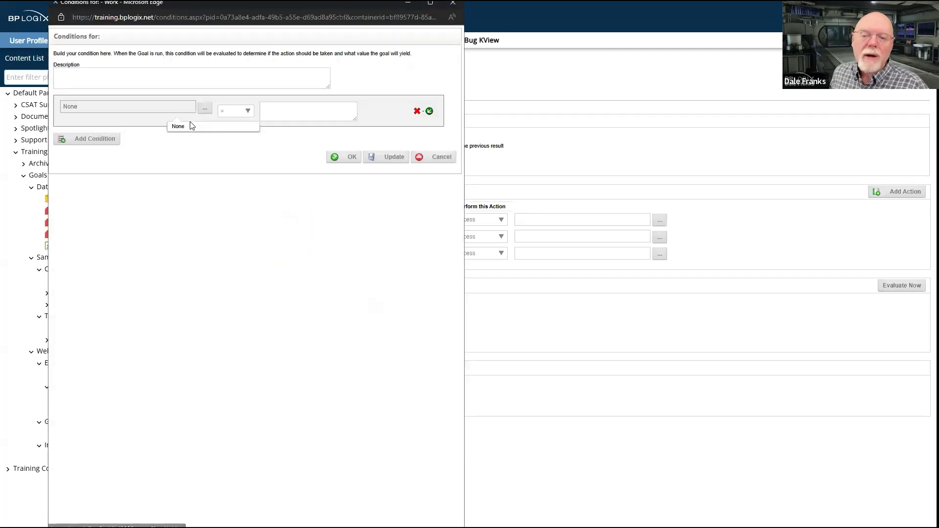
click(198, 110)
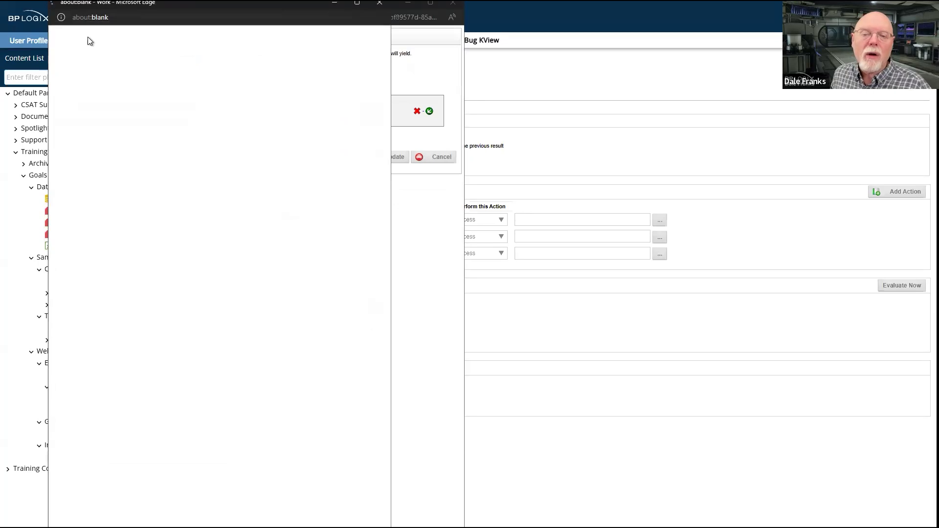
click(77, 57)
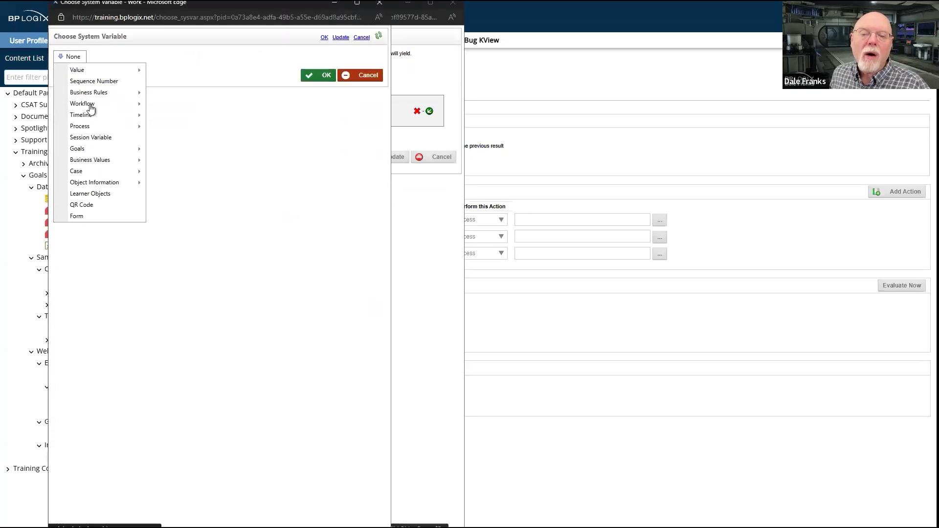
mouse_move(94, 161)
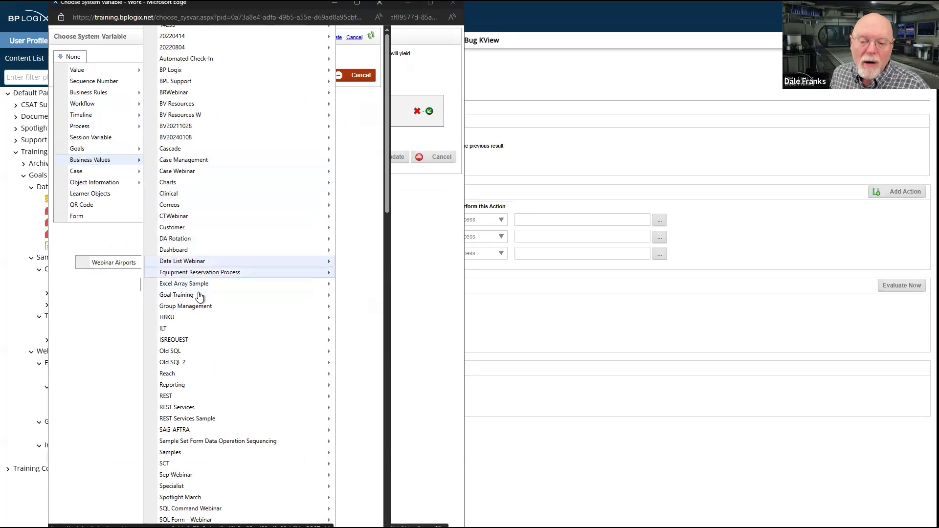
mouse_move(200, 296)
mouse_move(104, 310)
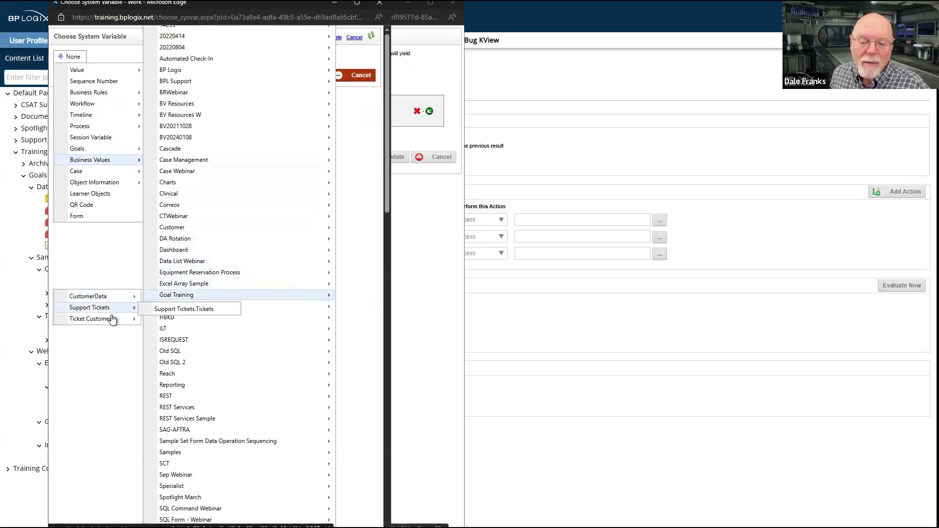
click(192, 310)
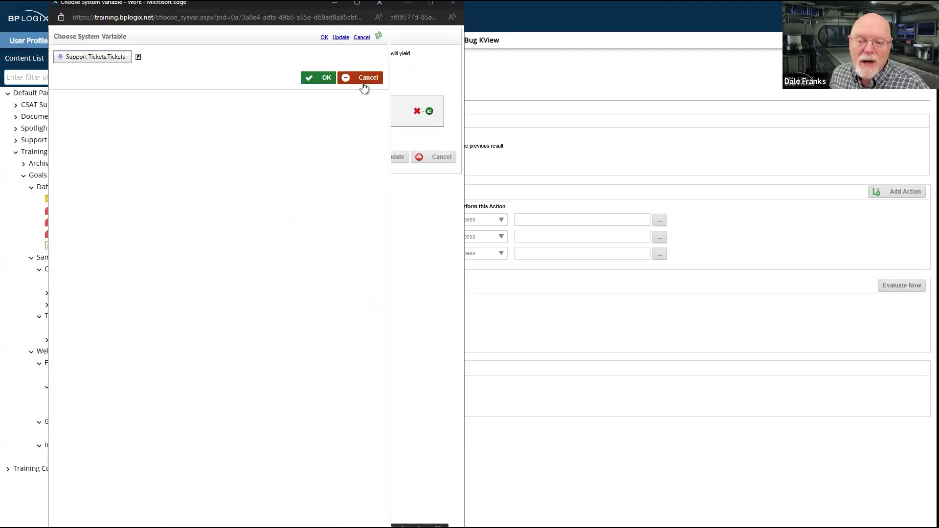
click(324, 79)
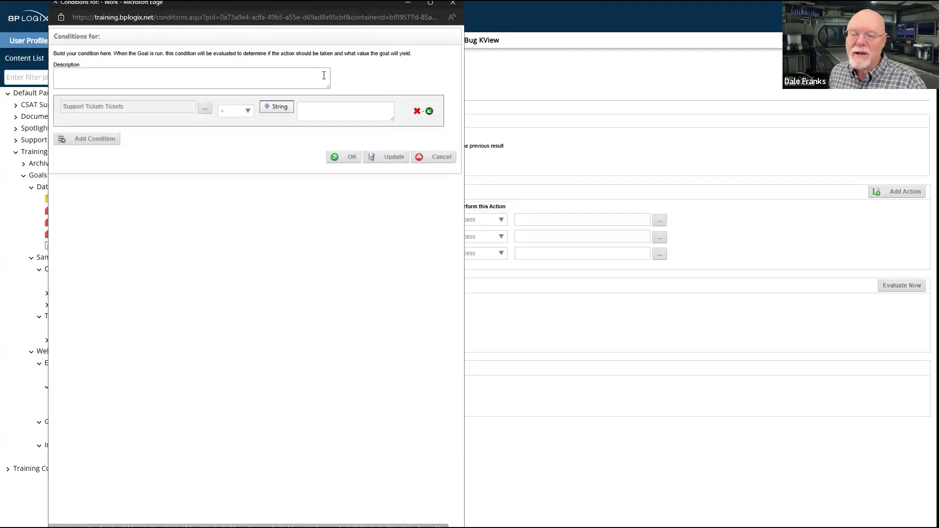
Make the first row's condition require Support Tickets.Tickets < 3, save it, and set the row's result to Green
click(247, 114)
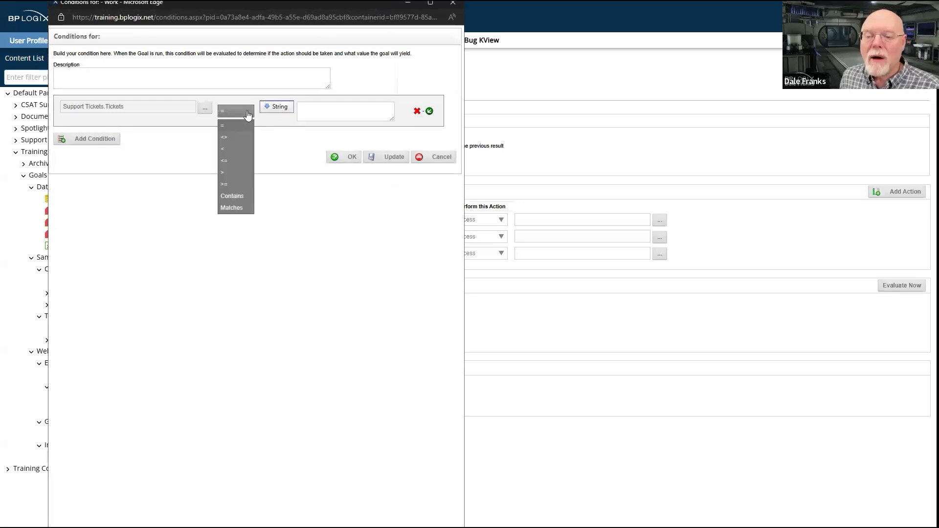
click(241, 149)
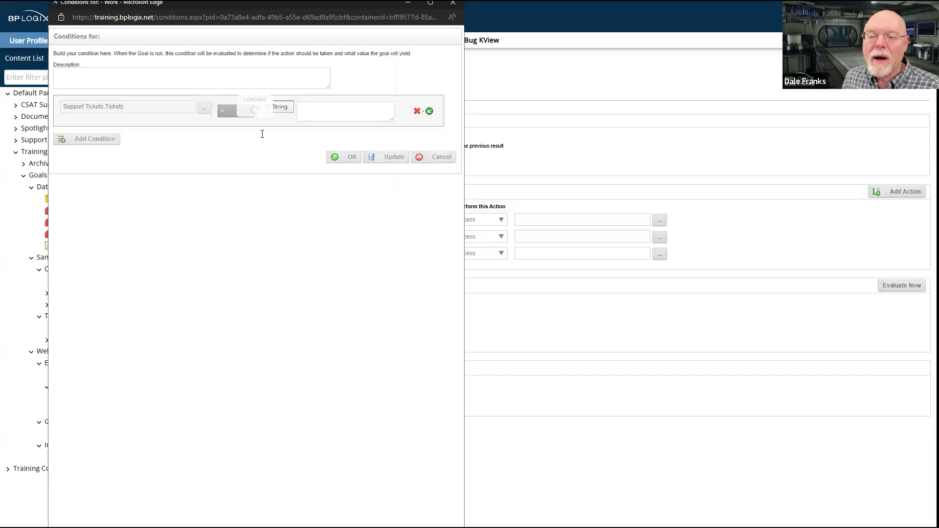
click(339, 109)
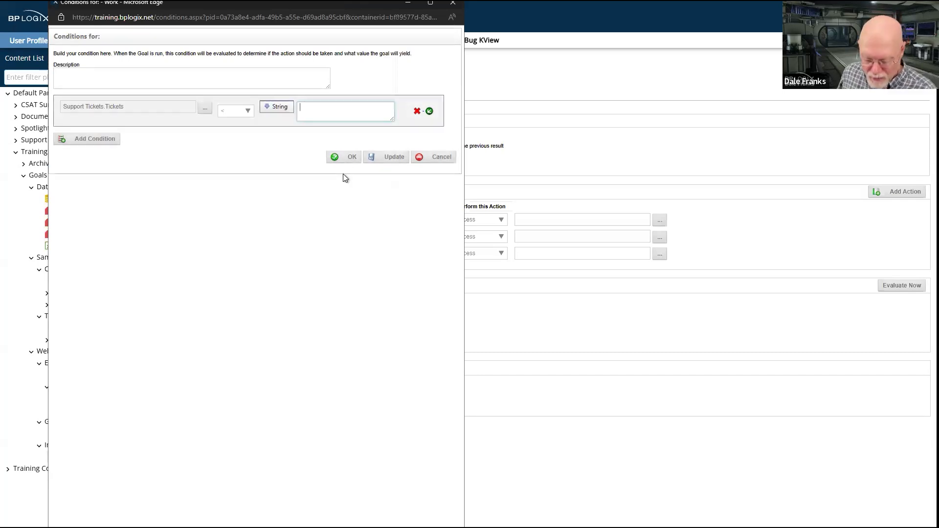
text(3)
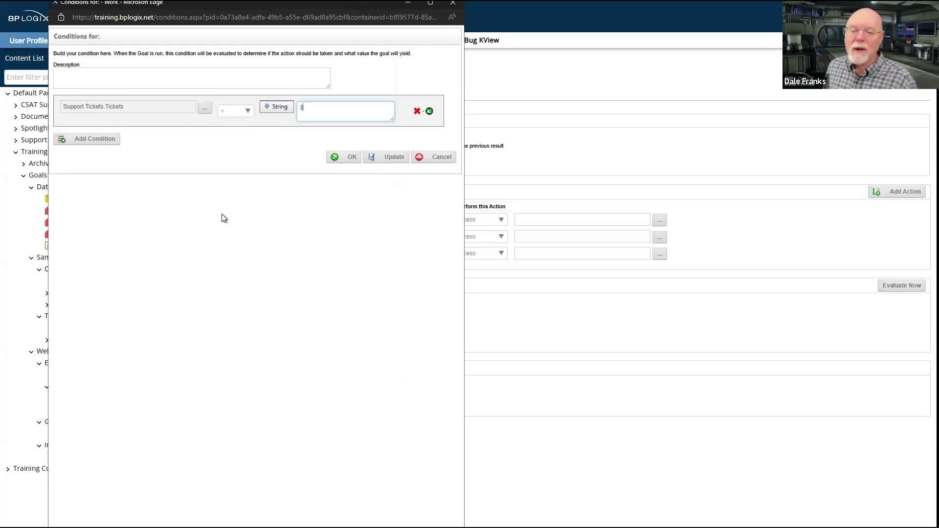
click(347, 157)
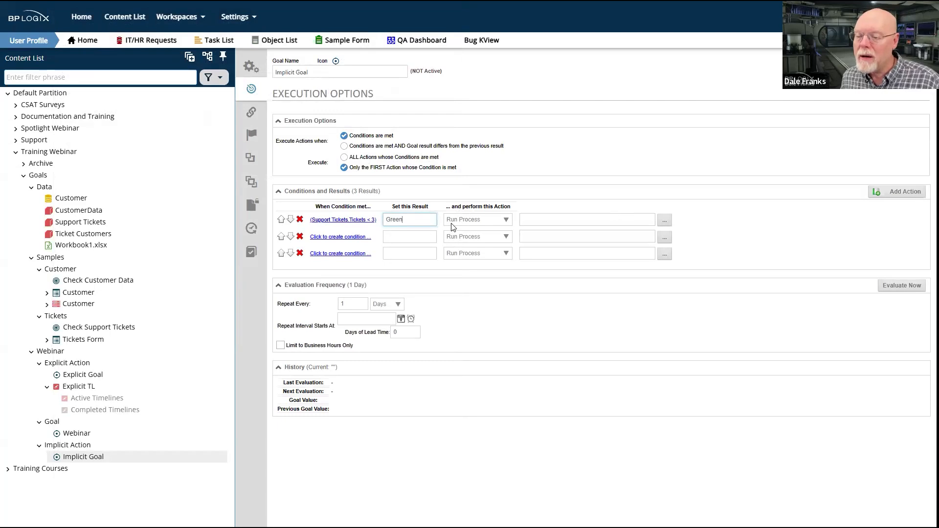
Change the action of all three result rows to Set Result Only
click(487, 222)
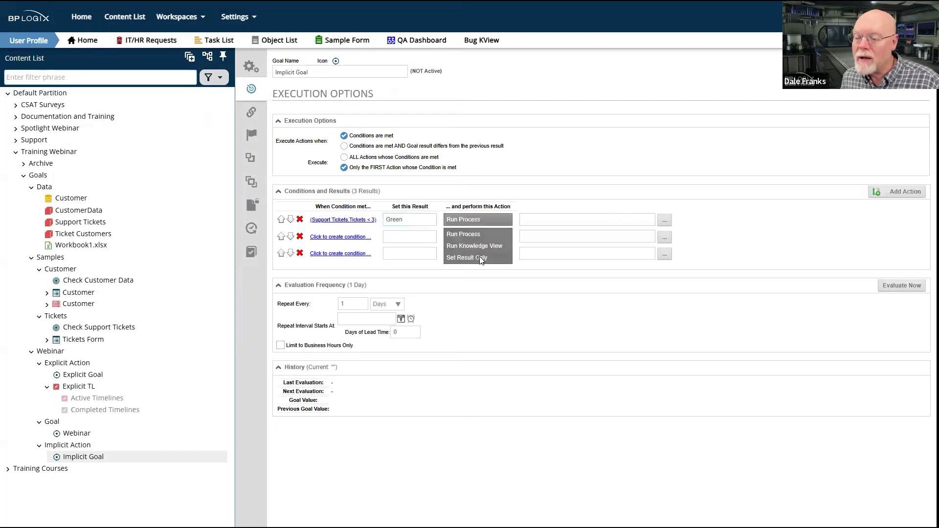
click(479, 256)
click(478, 237)
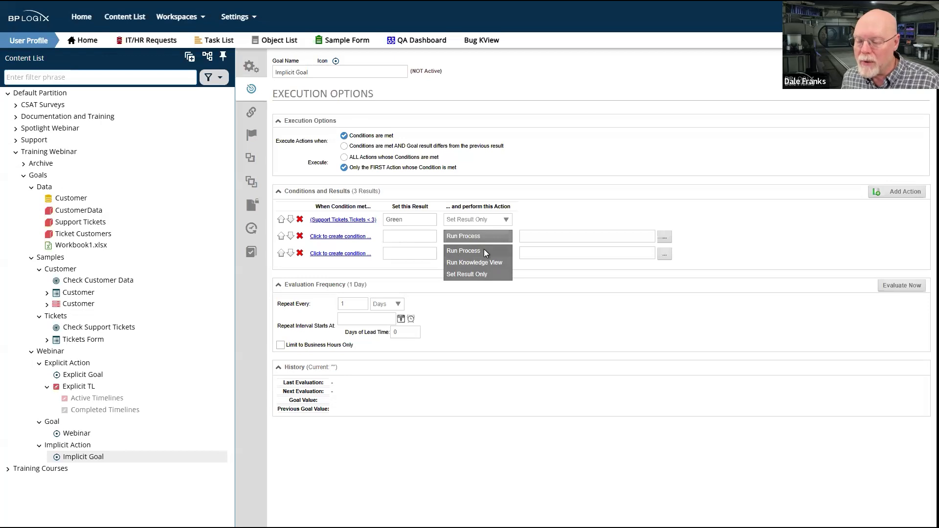
click(484, 251)
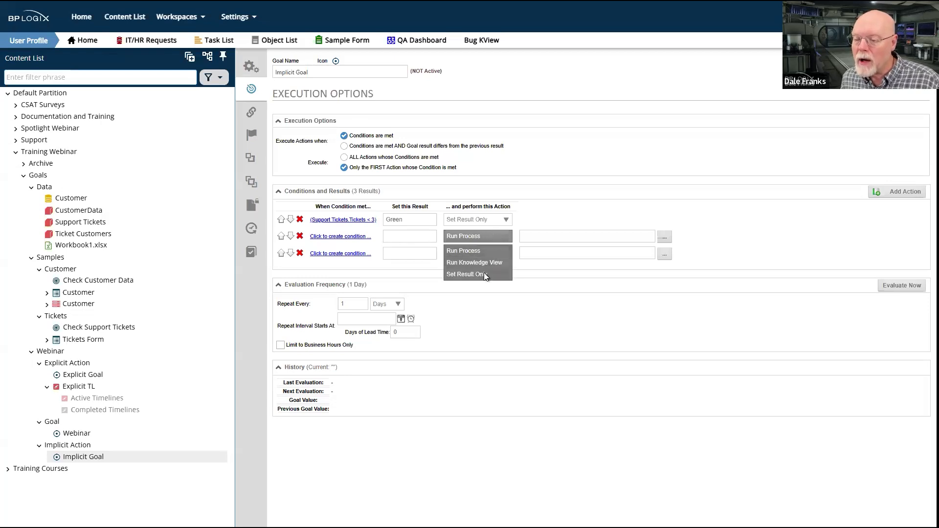
click(484, 273)
click(489, 253)
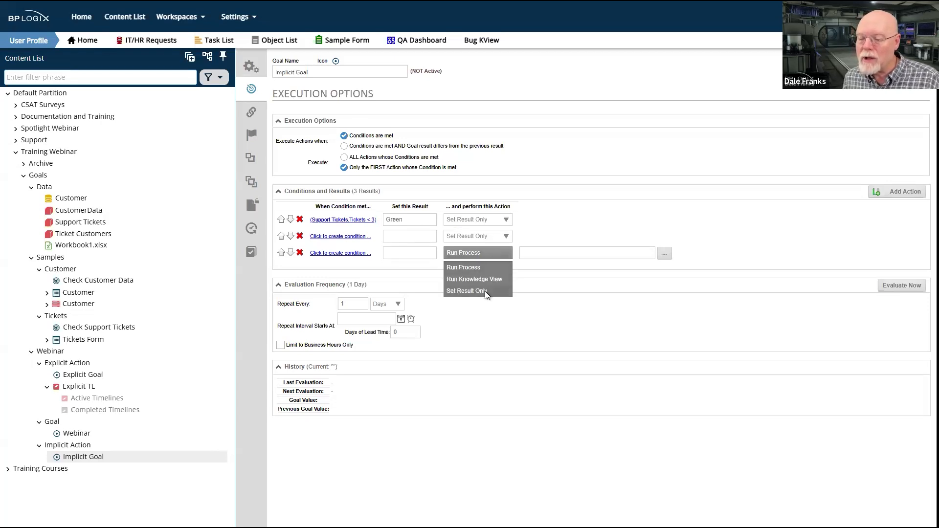
click(485, 291)
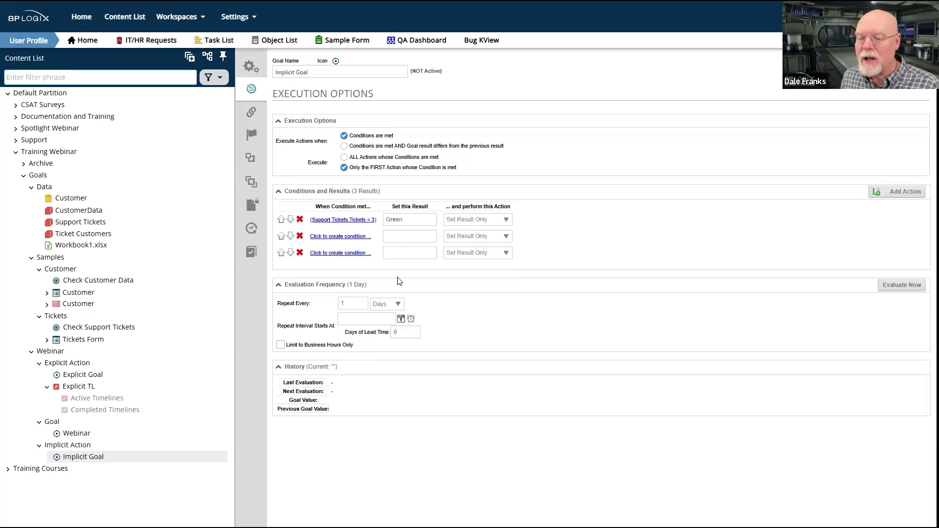
Create a condition for the second action row based on the Goal Training business value Support Tickets.Tickets
click(347, 239)
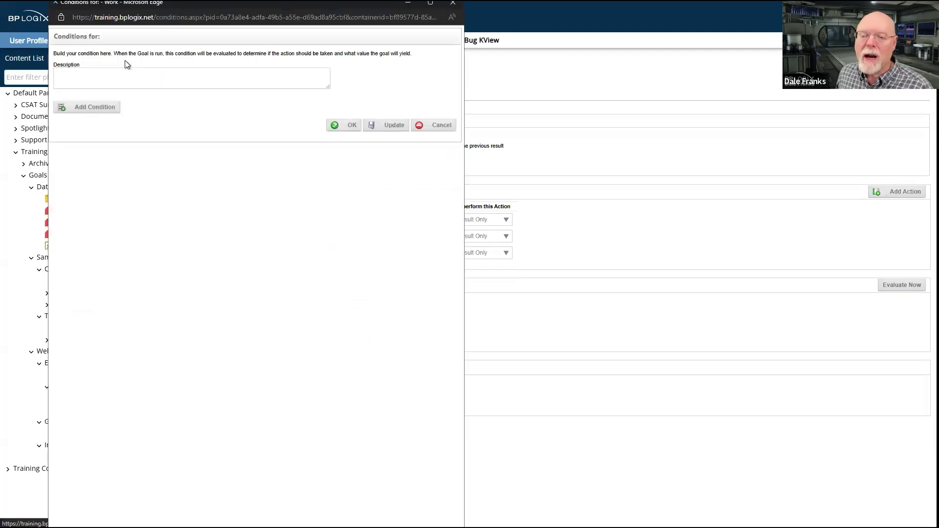
click(102, 107)
click(204, 110)
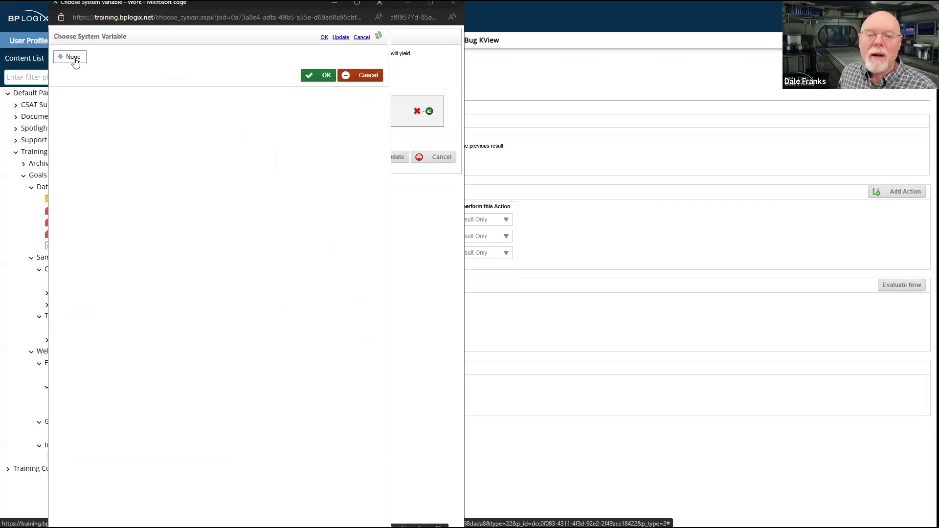
click(74, 57)
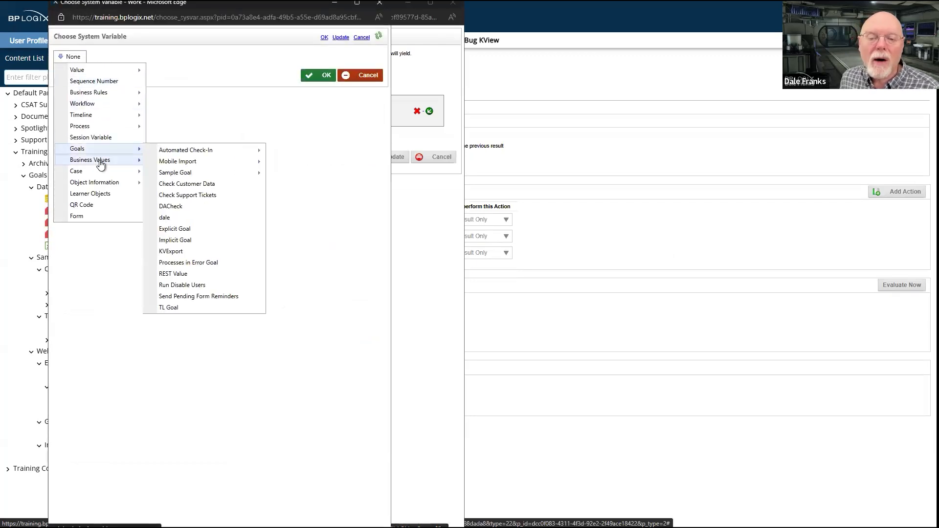
mouse_move(101, 165)
mouse_move(269, 296)
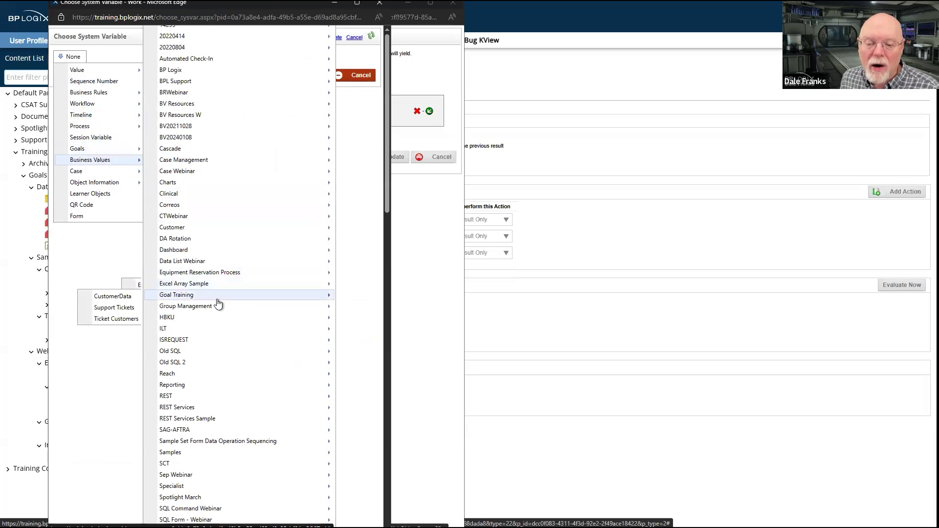
mouse_move(124, 308)
click(185, 311)
click(322, 79)
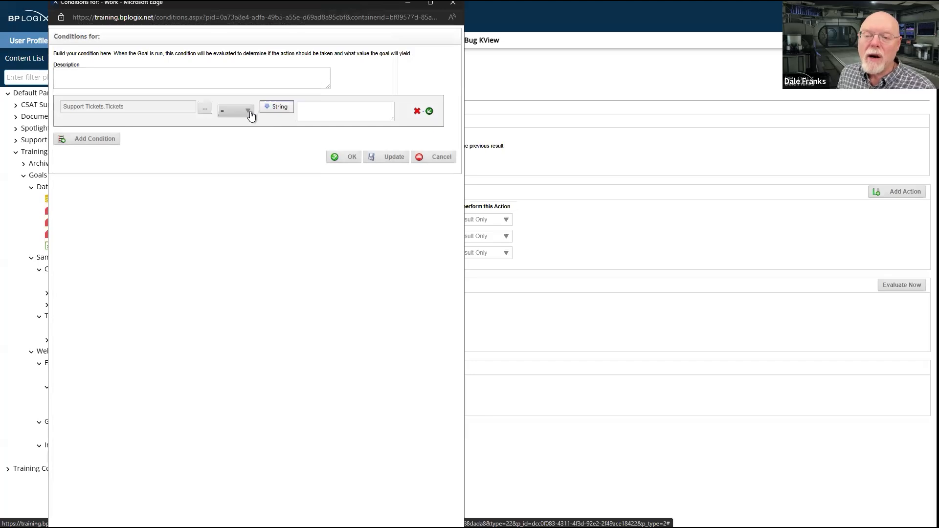
Set the second row's condition to Support Tickets.Tickets > 2
click(249, 114)
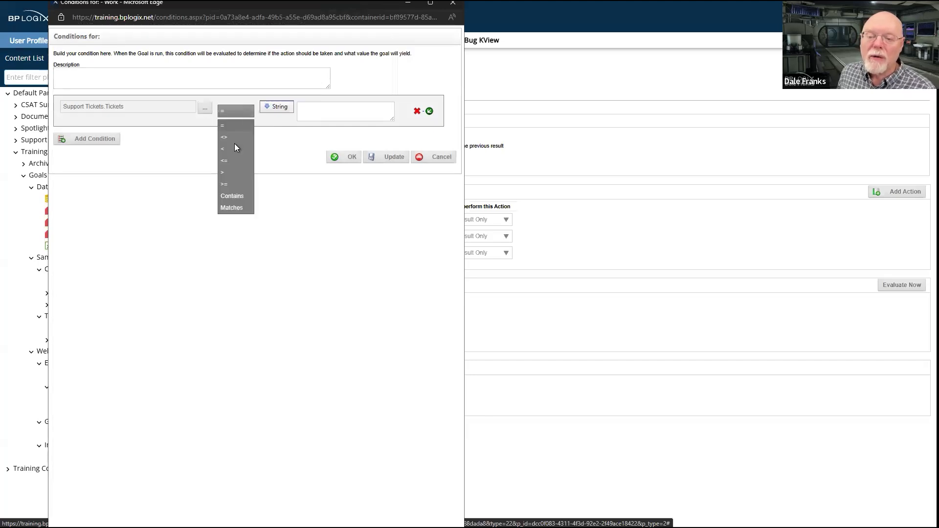
click(223, 173)
click(350, 109)
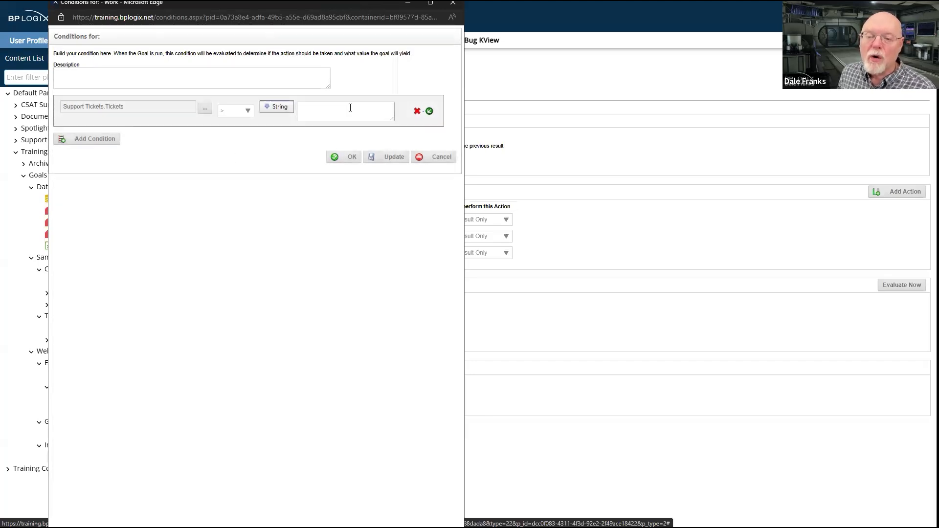
text(2)
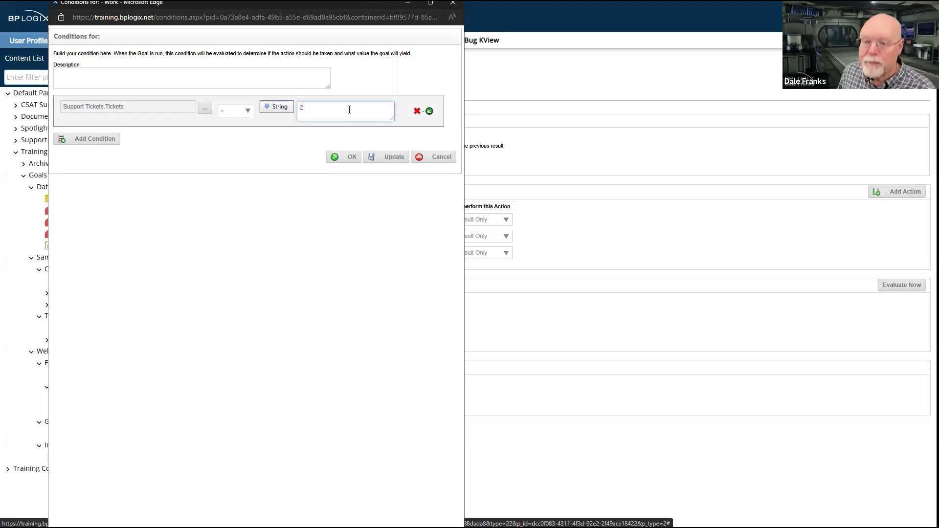
Add a second AND condition to the second row, based on the Goal Training business value Support Tickets.Tickets
click(429, 112)
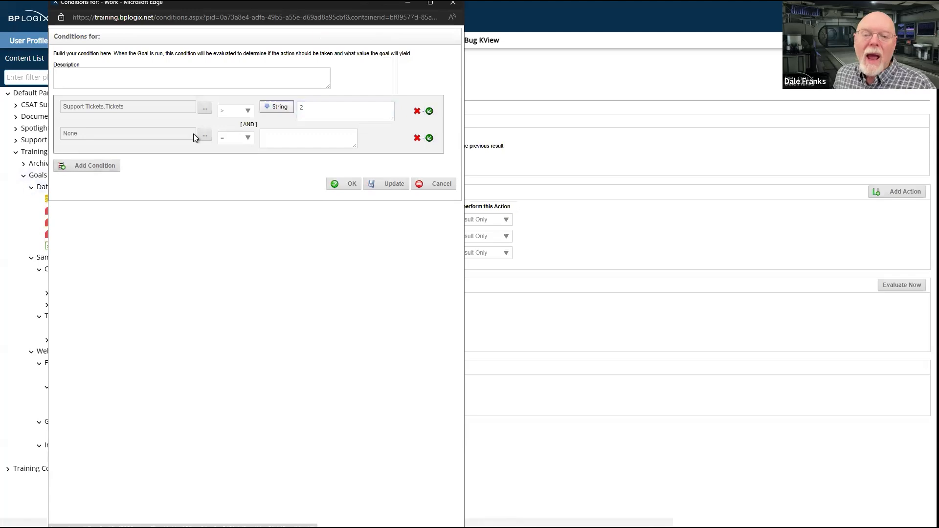
click(204, 136)
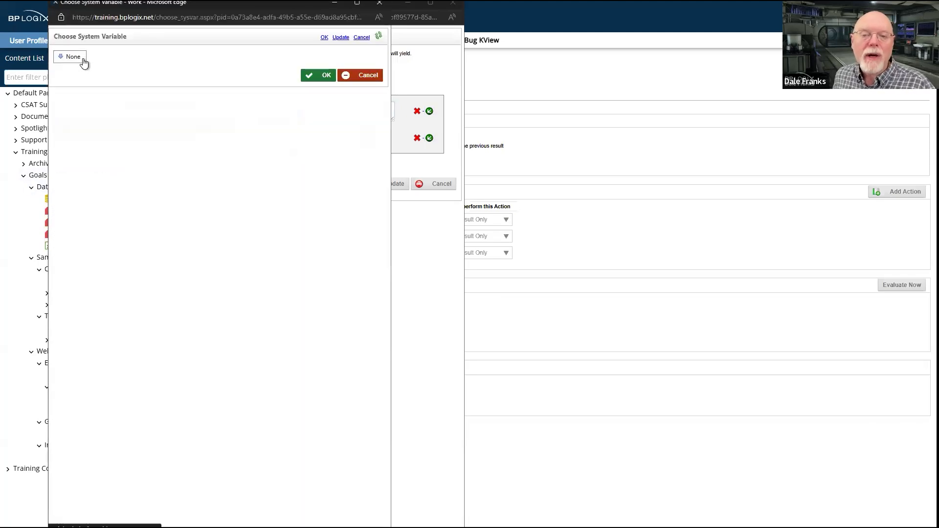
click(83, 59)
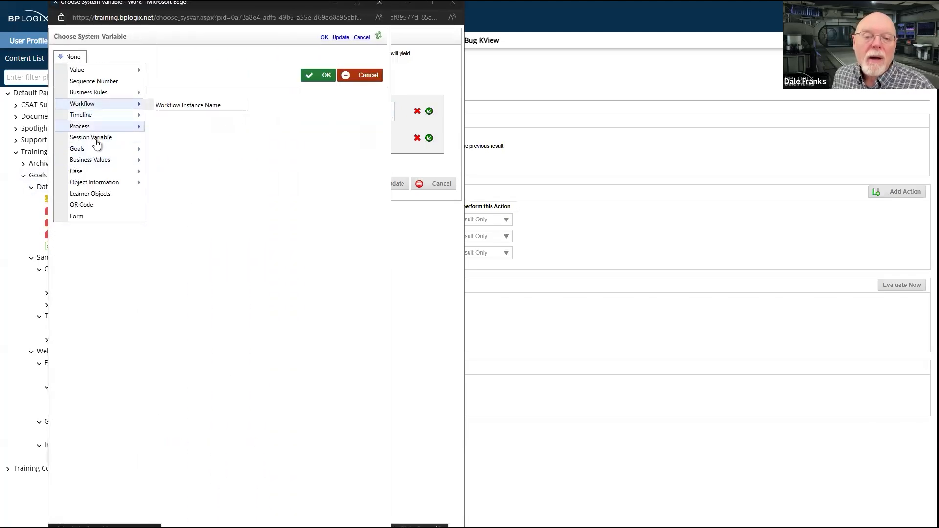
mouse_move(94, 159)
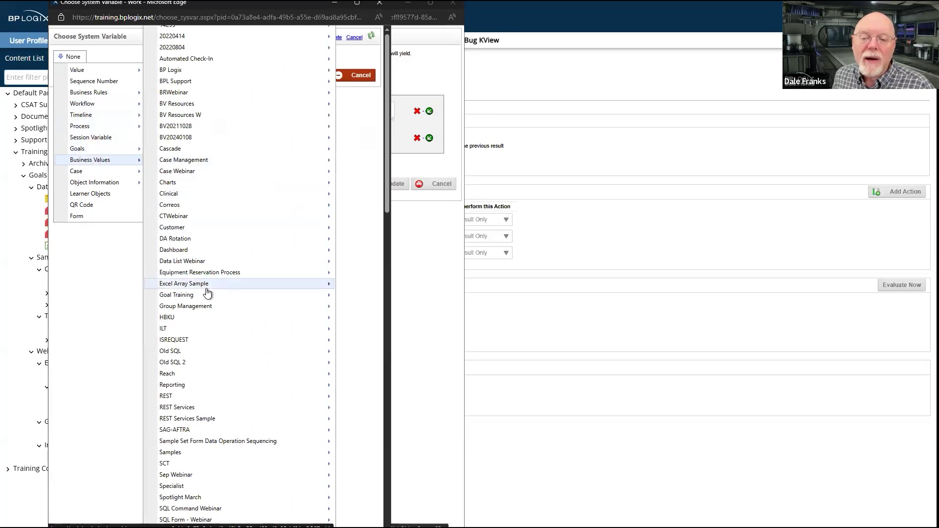
mouse_move(208, 295)
mouse_move(104, 312)
click(190, 311)
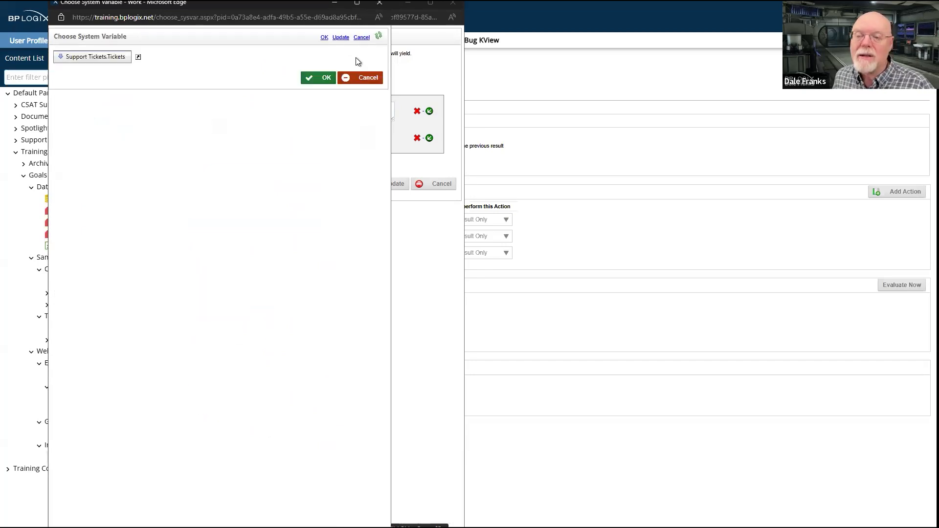
click(325, 78)
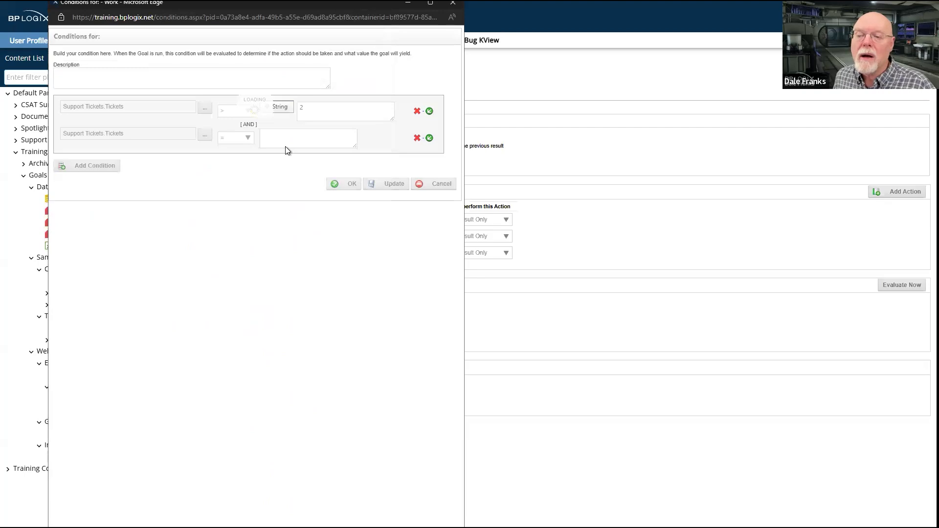
Set the second row's added condition to Support Tickets.Tickets <= 4 and save the row's conditions
click(249, 139)
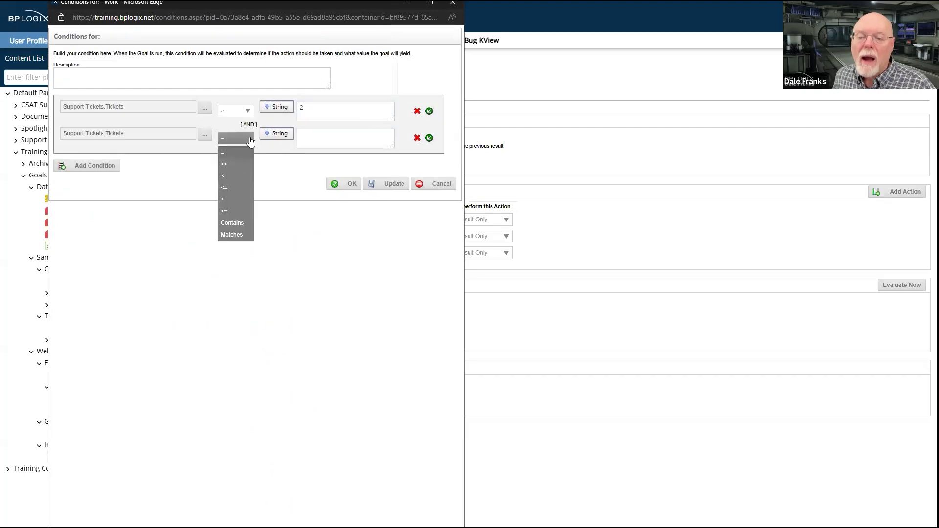
click(234, 189)
click(327, 137)
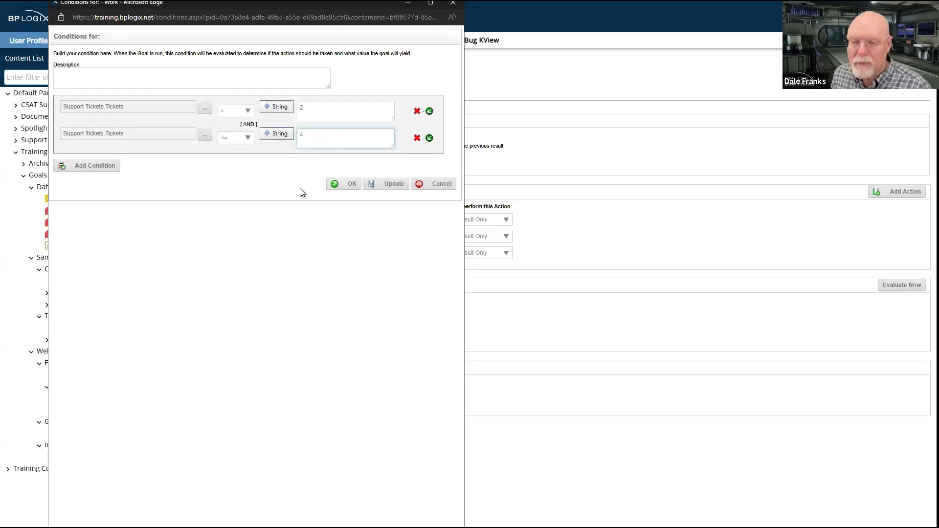
click(258, 219)
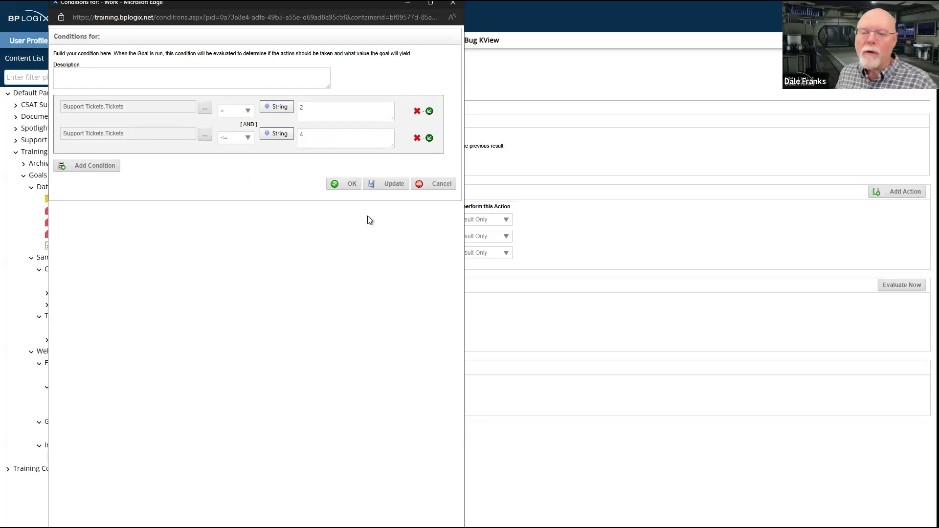
click(350, 185)
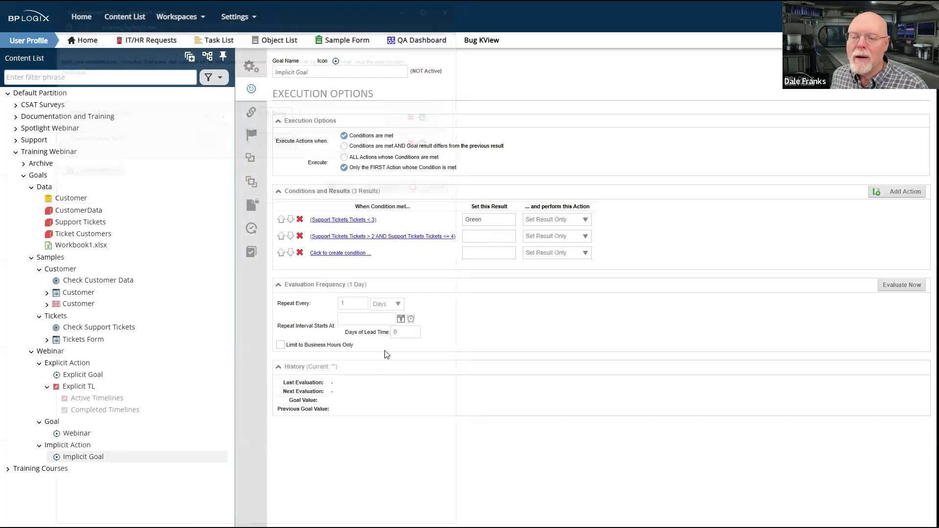
Set the result of the second condition row to Yellow
click(487, 238)
click(490, 241)
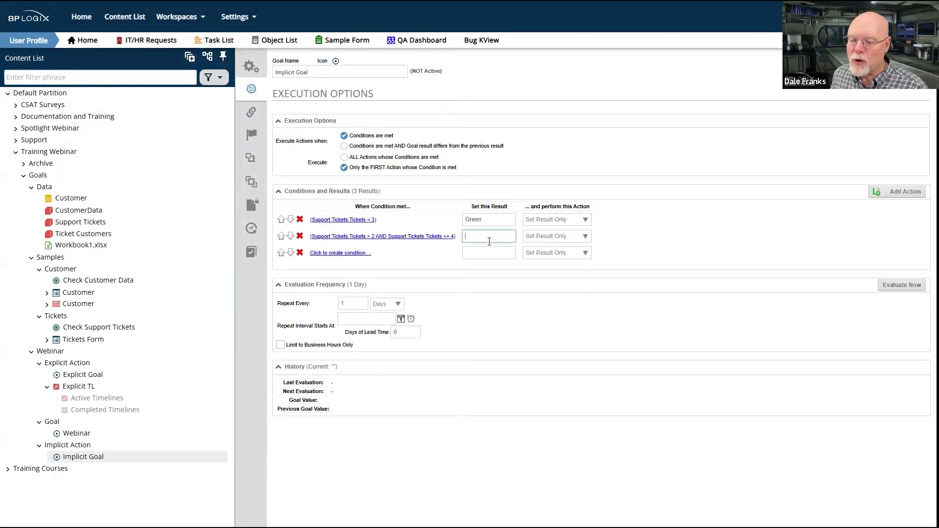
text(Yellow)
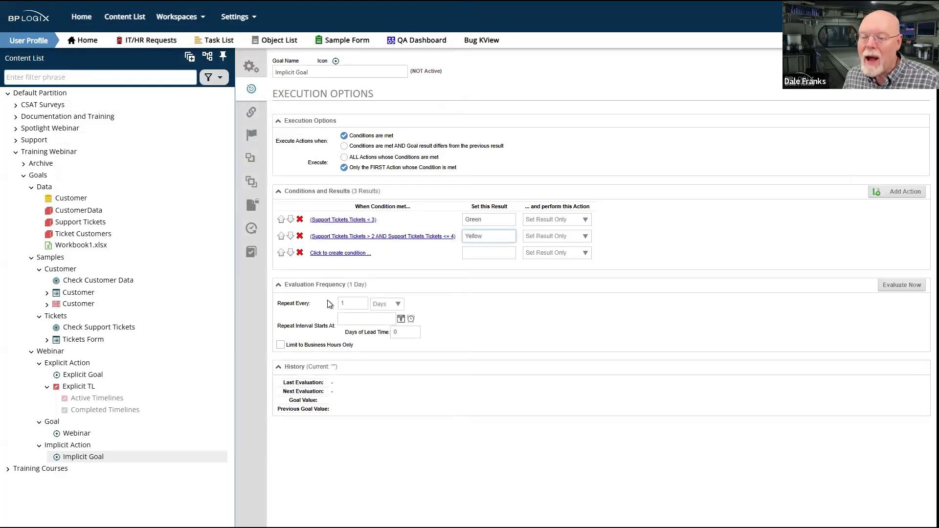
Create a condition for the third action row based on the Goal Training business value Support Tickets.Tickets
click(344, 253)
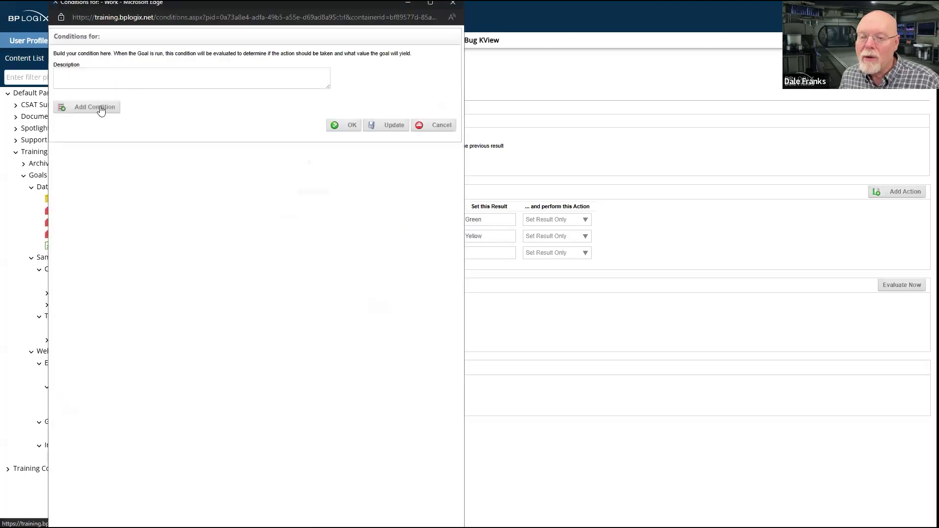
click(101, 105)
click(208, 110)
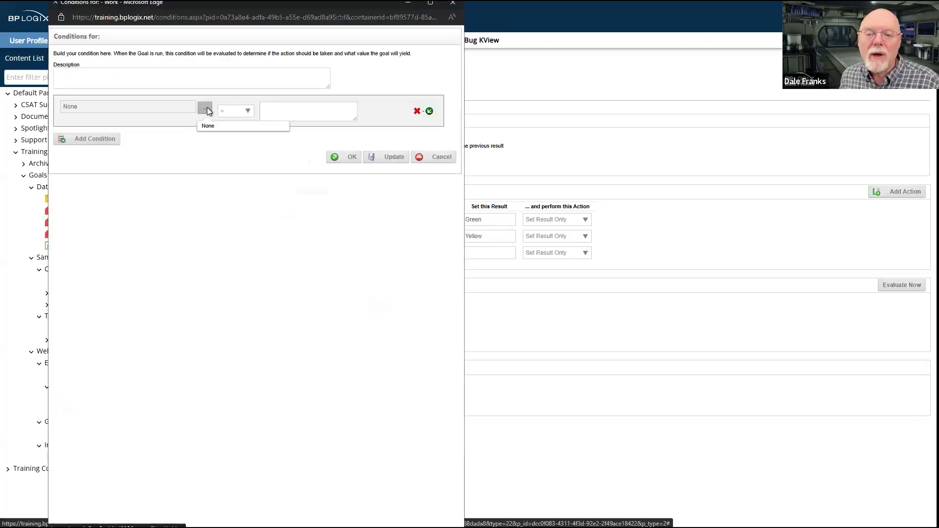
click(73, 57)
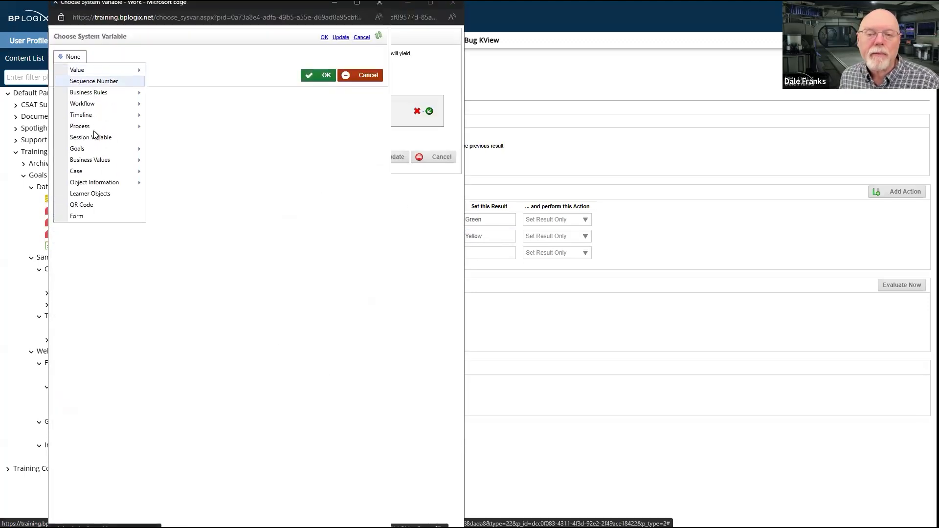
mouse_move(97, 165)
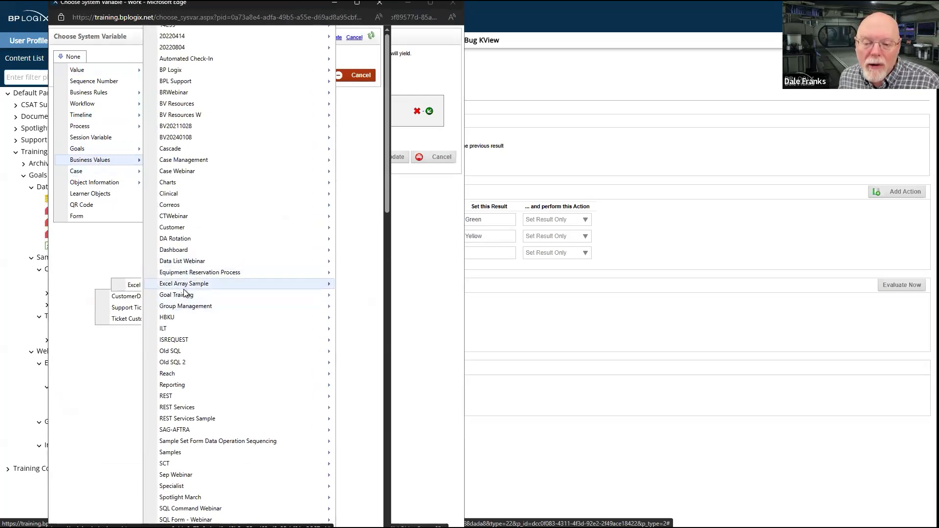
mouse_move(101, 312)
click(182, 313)
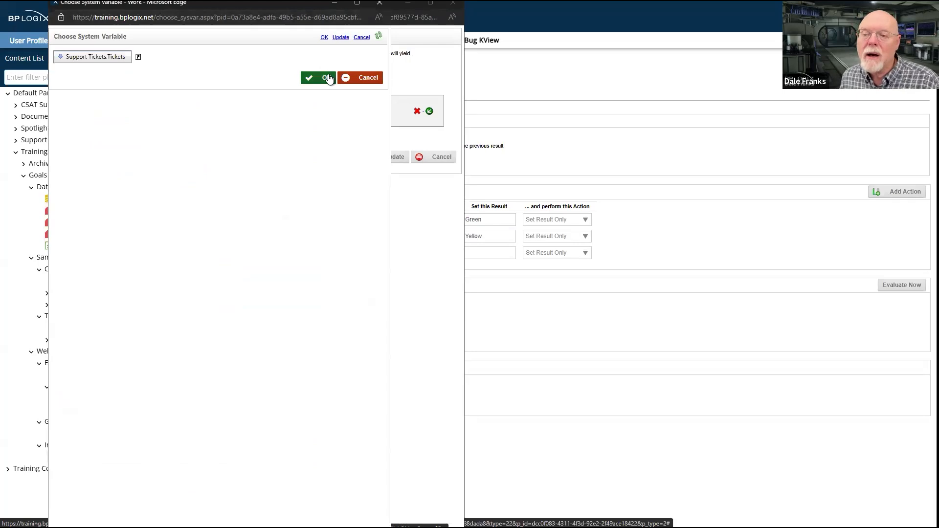
click(325, 78)
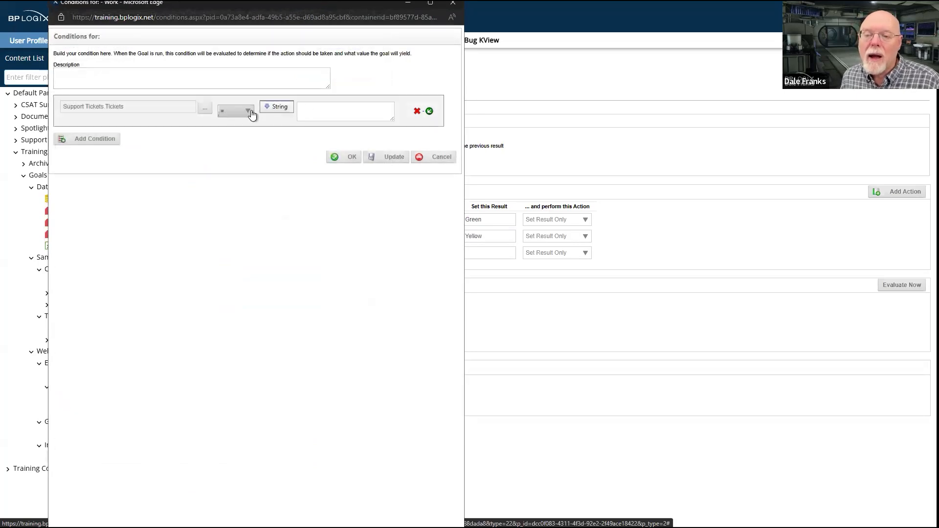
Set the third row's condition to Support Tickets.Tickets > 4 and save it
click(251, 111)
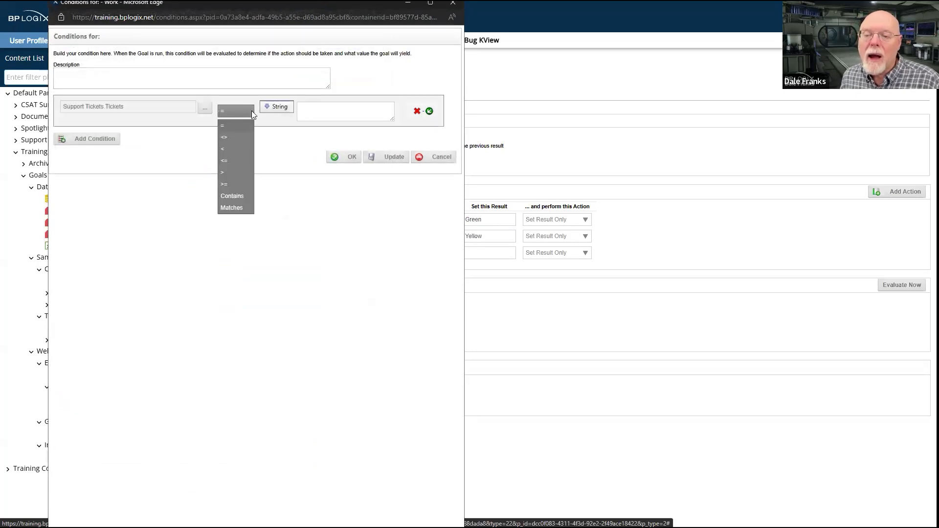
click(229, 172)
click(329, 110)
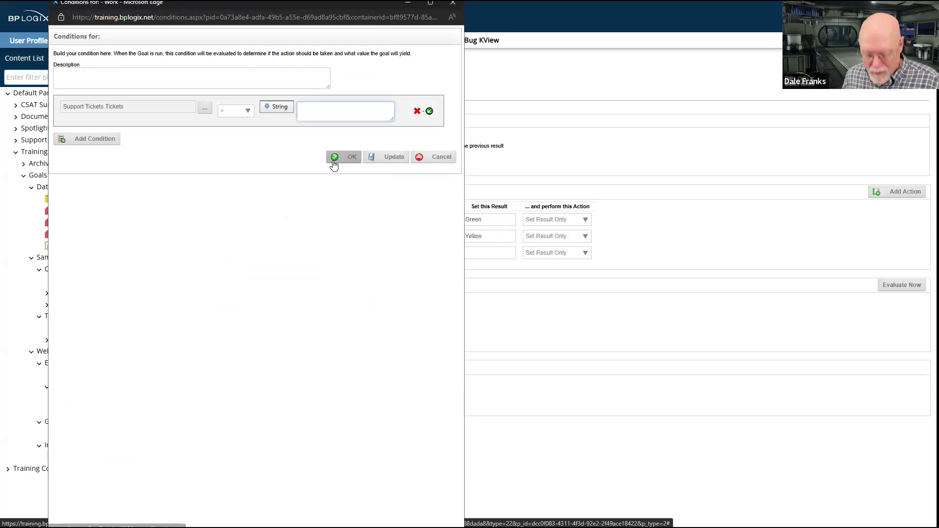
text(4)
click(349, 158)
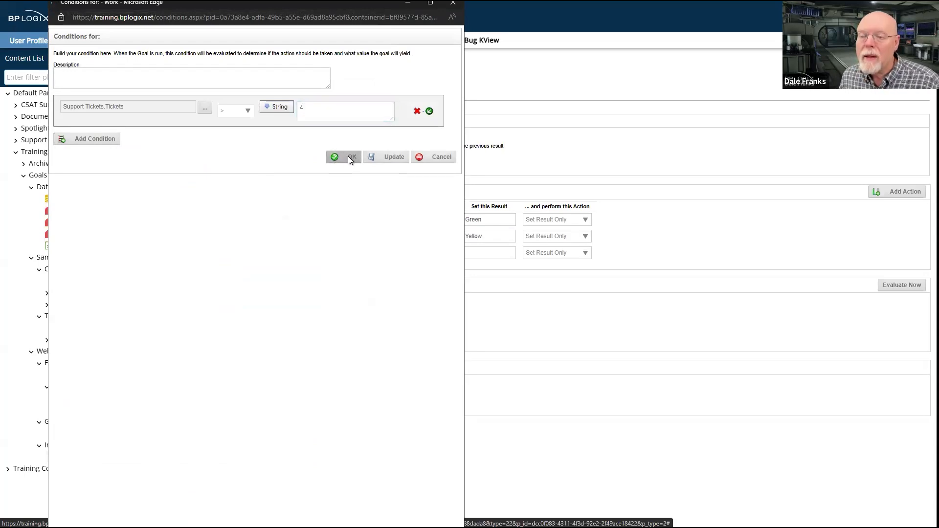
Set the result of the third condition row to Red
click(489, 252)
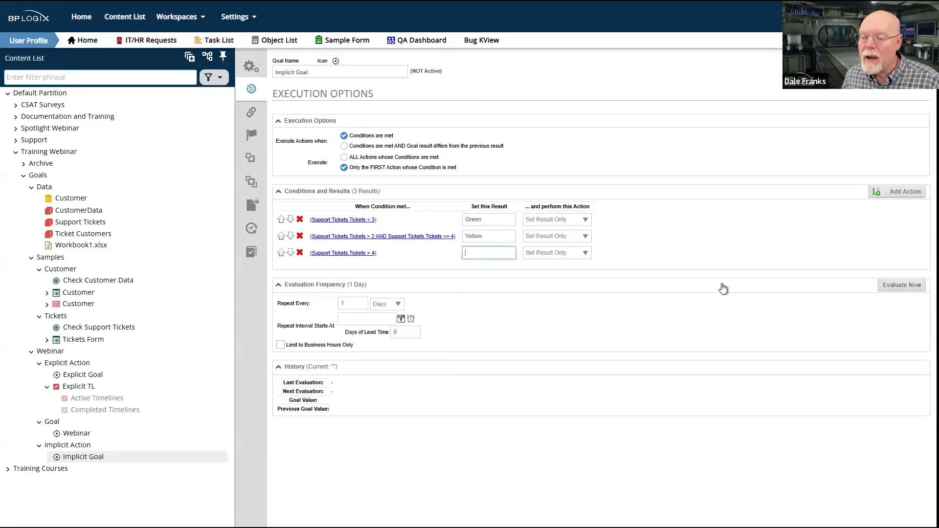
text(Red)
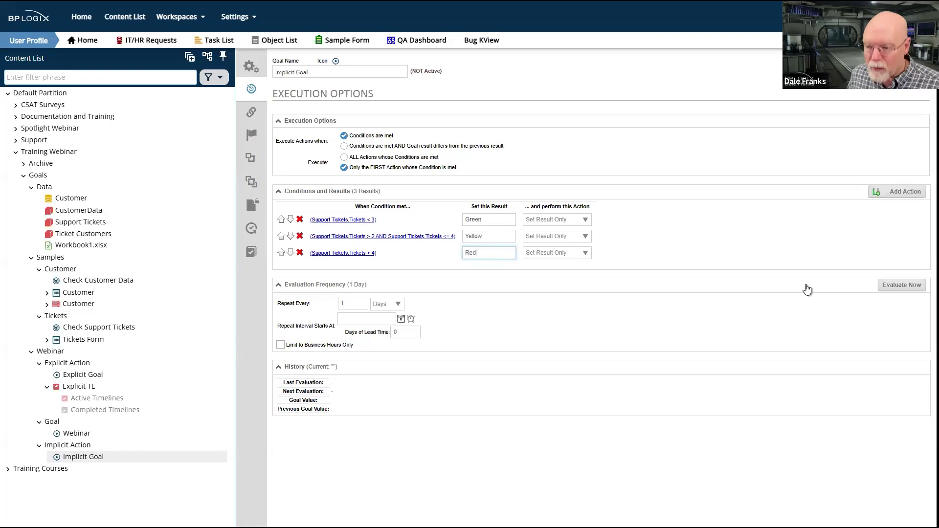
click(742, 315)
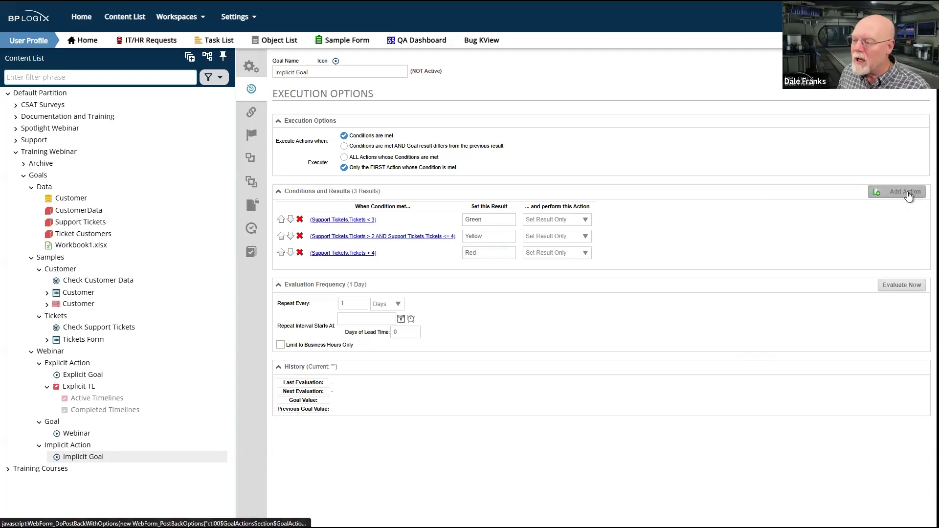
Evaluate the Implicit Goal immediately, check its goal value in the history, and save and close the goal
click(915, 285)
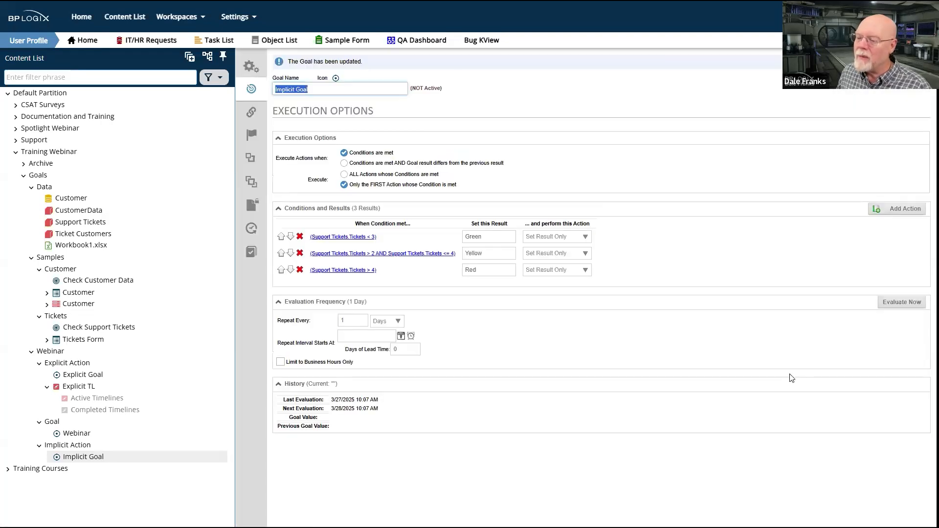
click(902, 304)
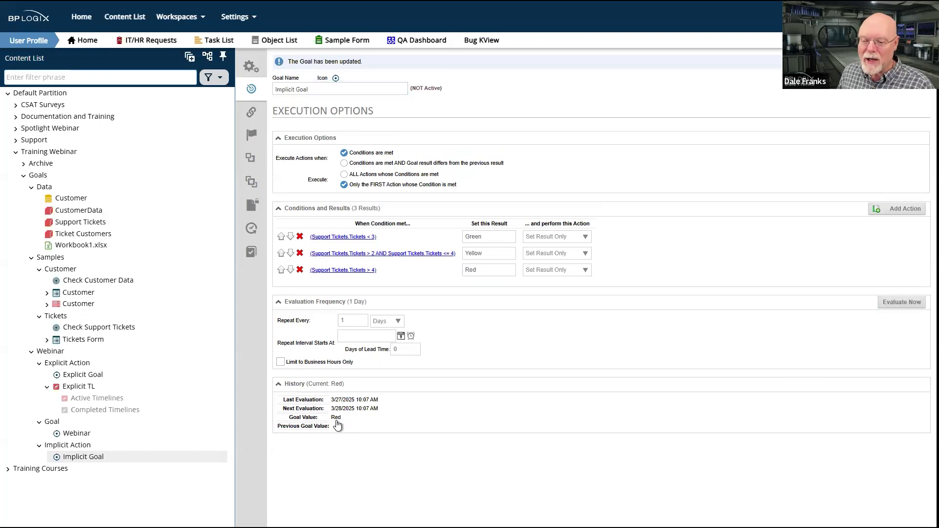
double_click(335, 418)
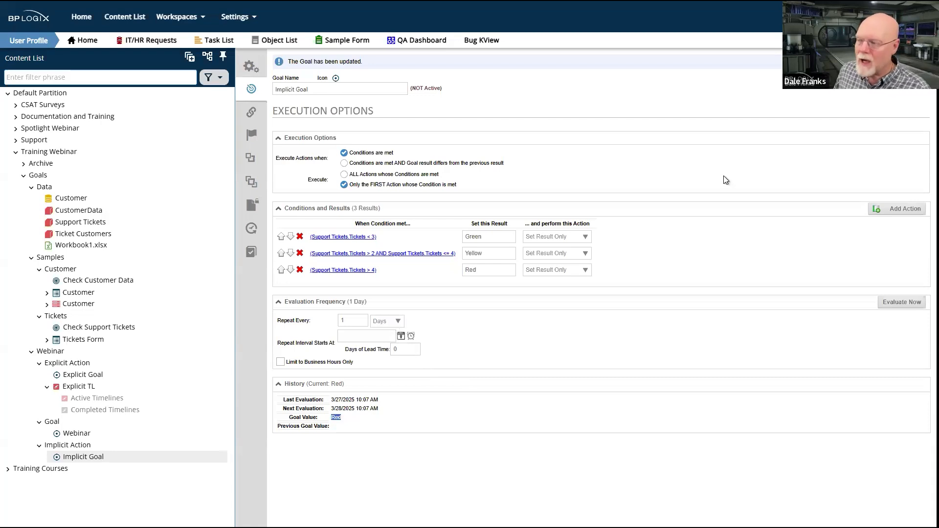
mouse_move(904, 63)
click(884, 85)
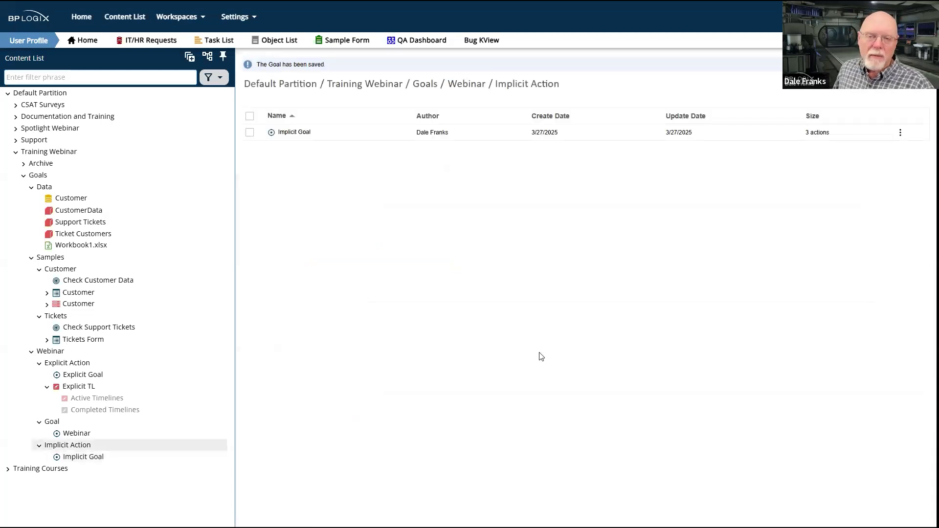
Create a process timeline named Implicit TL in the Implicit Action folder
mouse_move(896, 72)
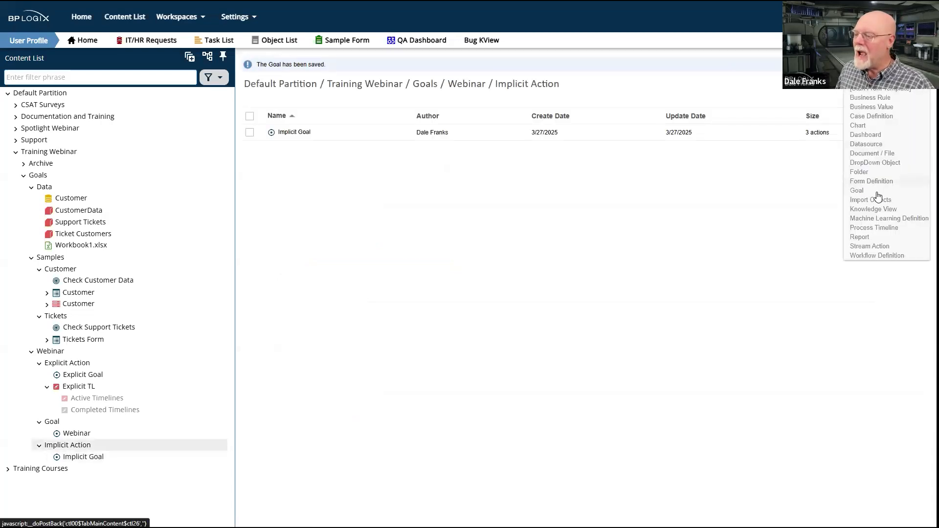
click(875, 228)
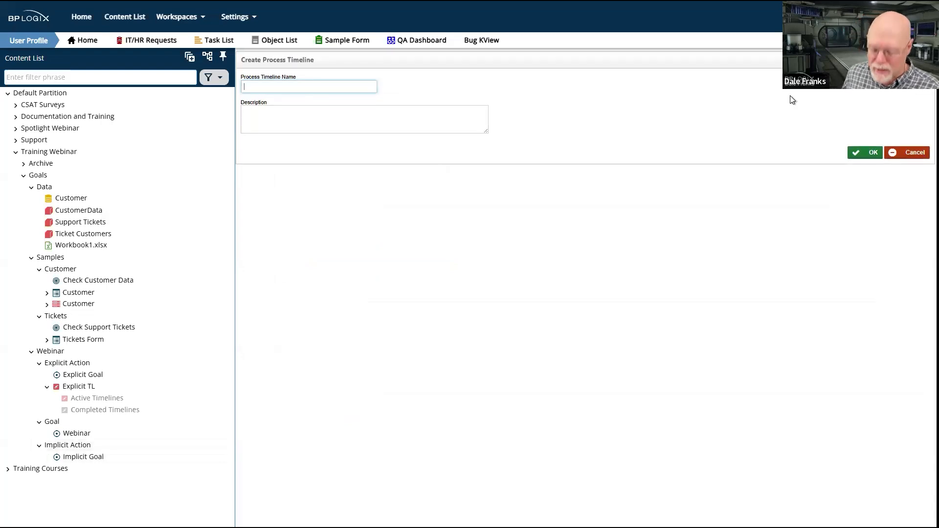
text(Implicit TL)
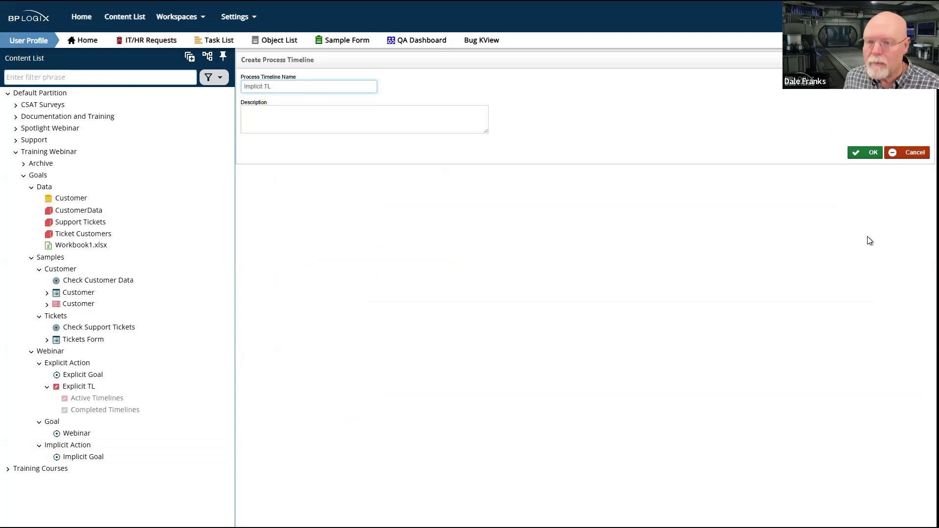
click(875, 153)
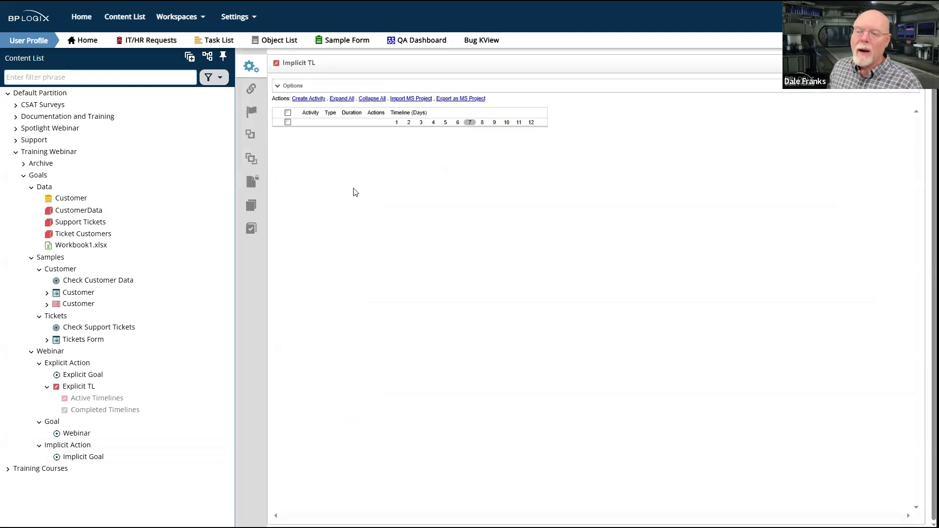
Add three activities to the Implicit TL timeline
click(312, 100)
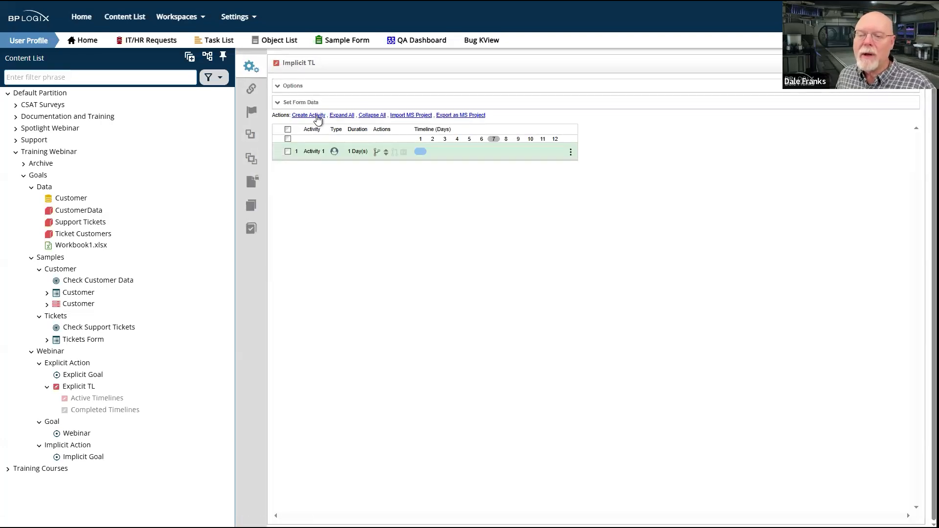
click(317, 116)
click(318, 116)
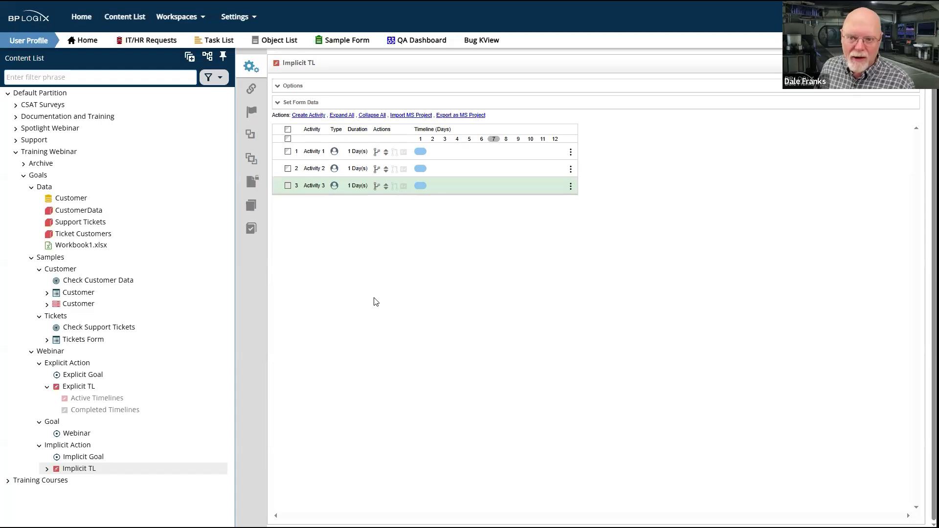
Rename the first activity of the Implicit TL timeline as Green Status
click(316, 155)
drag(345, 114, 287, 113)
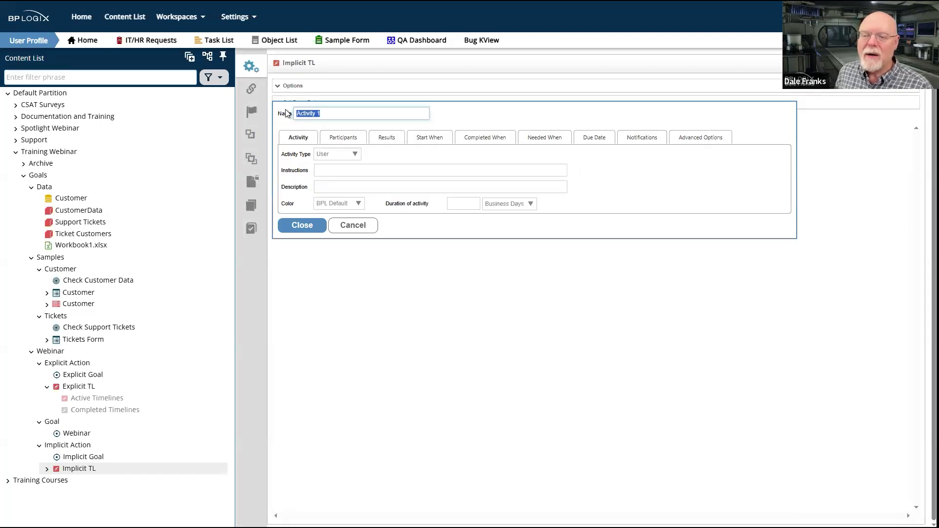
text(Green Status)
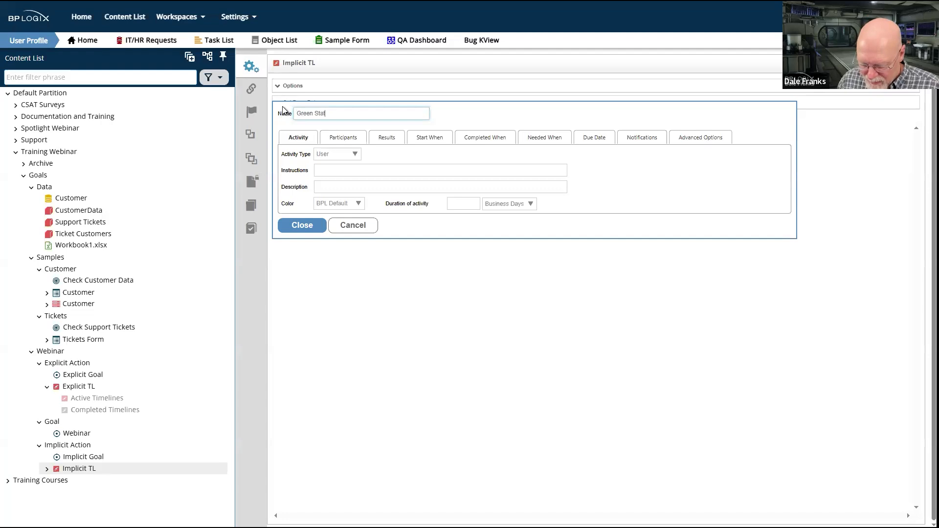
click(303, 226)
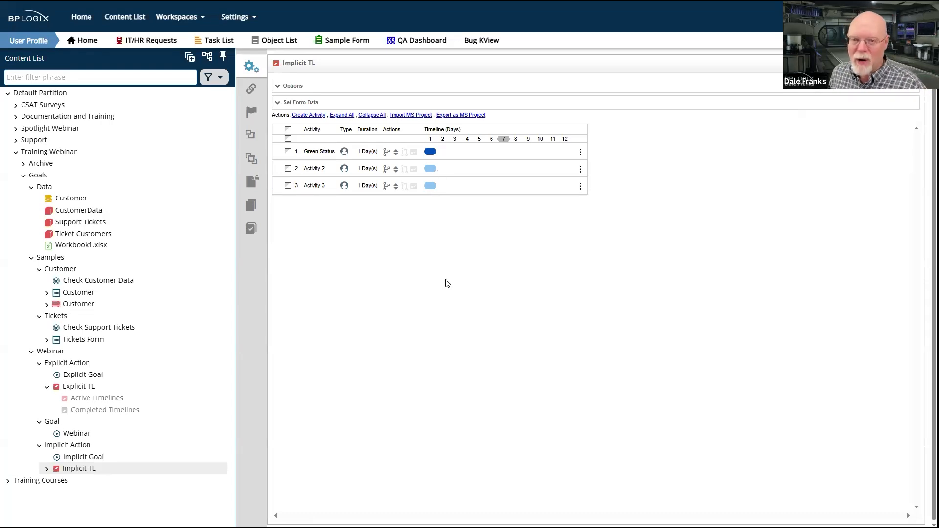
Review the participants assigned to the Green Status activity
click(326, 153)
click(352, 138)
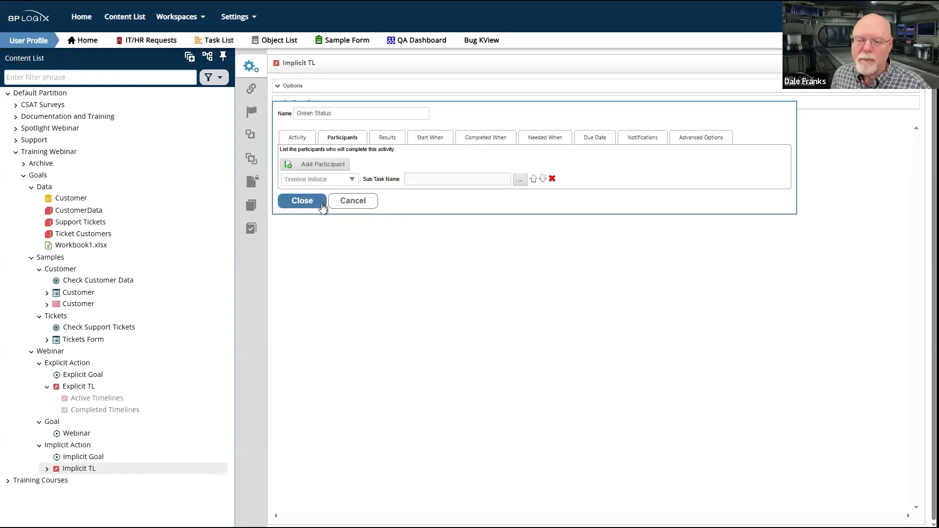
click(303, 200)
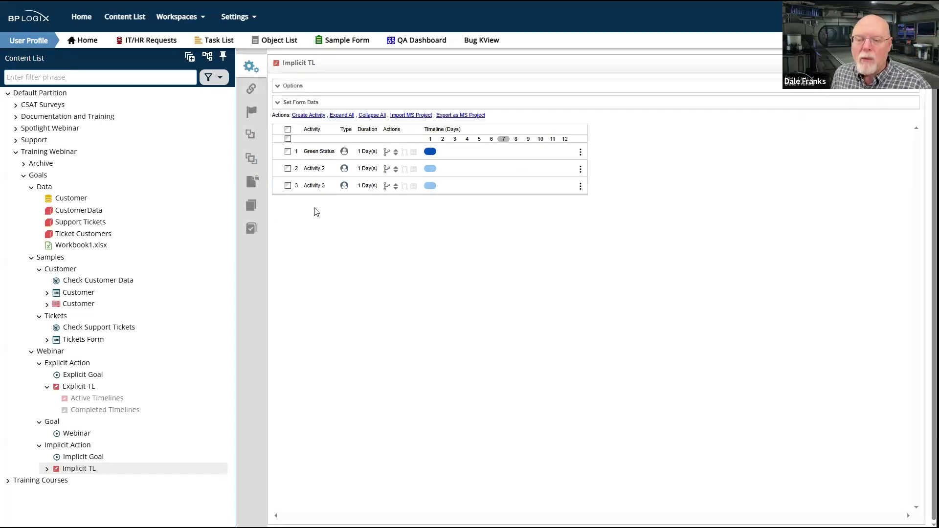
Rename the second activity of the timeline as Yellow Status
click(317, 172)
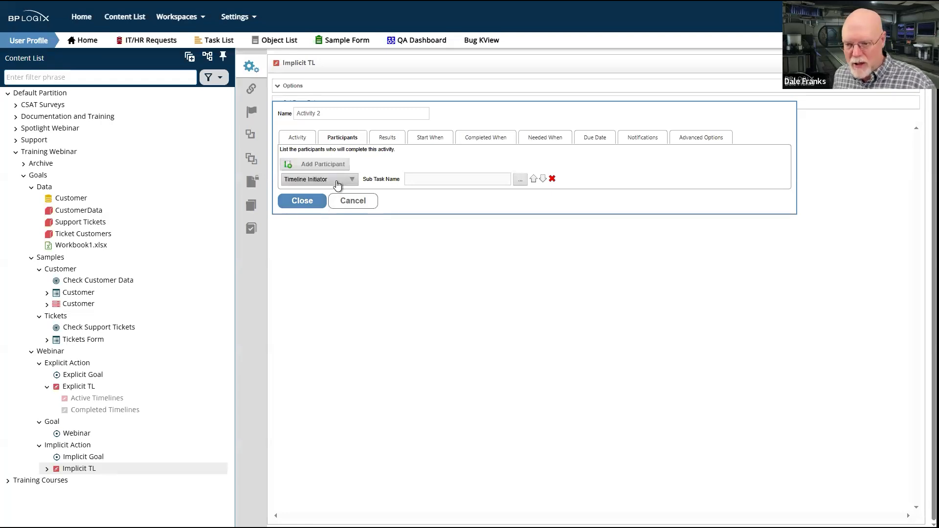
triple_click(342, 114)
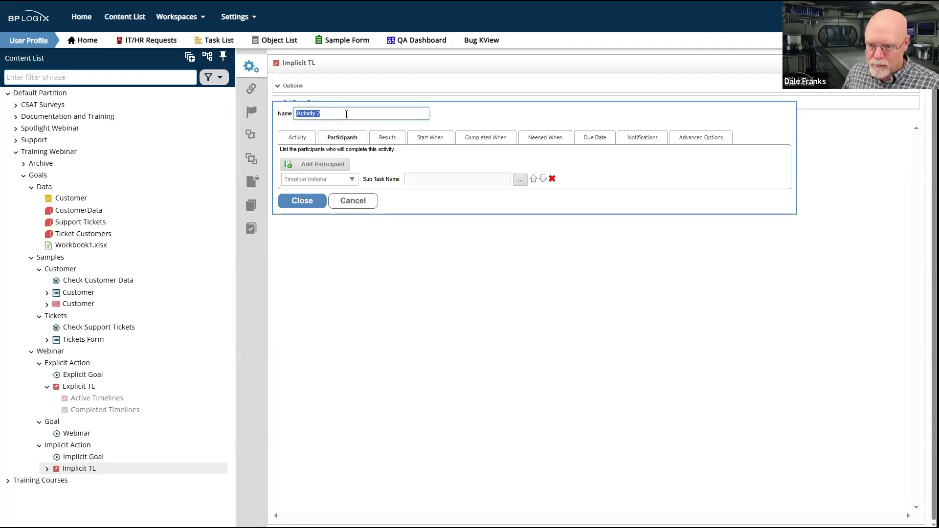
text(Yellow)
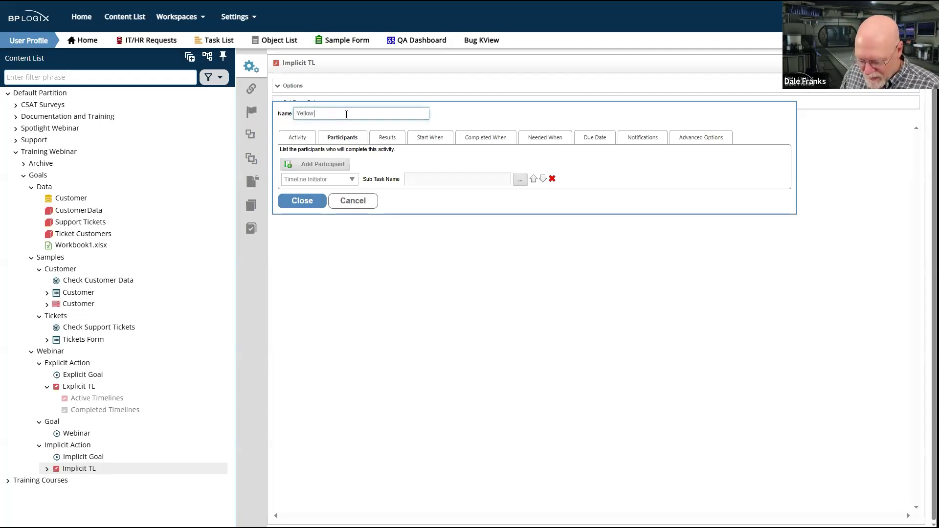
text( Statuis)
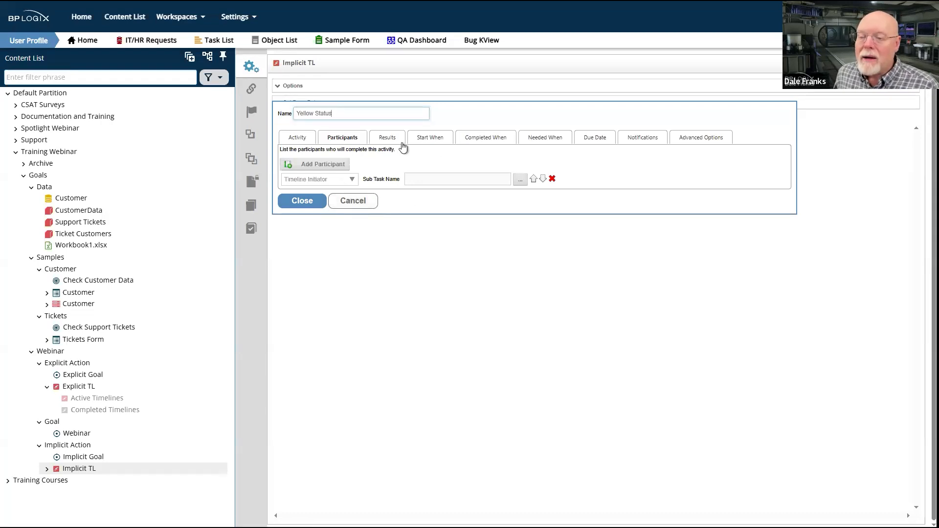
Add a Needed When condition to the Yellow Status activity, using the Implicit Goal from the Sample Goal group as its variable
click(543, 141)
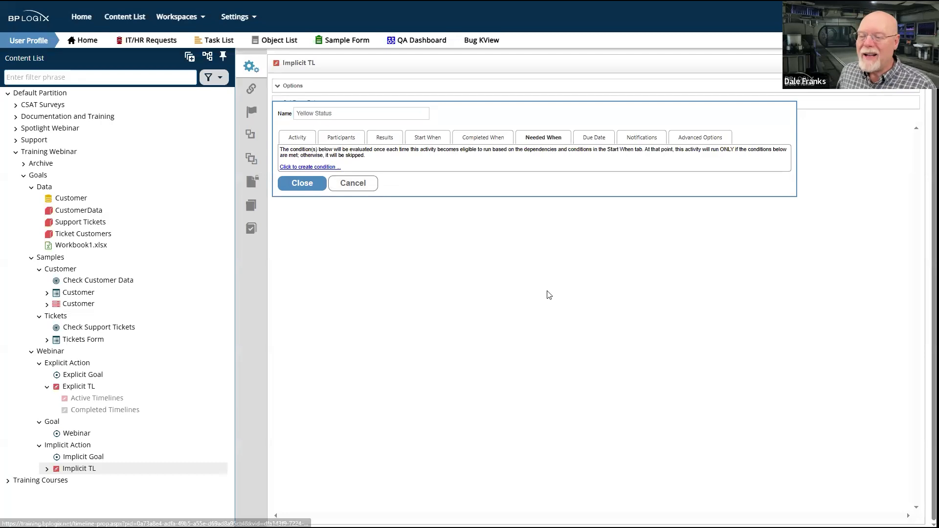
click(320, 171)
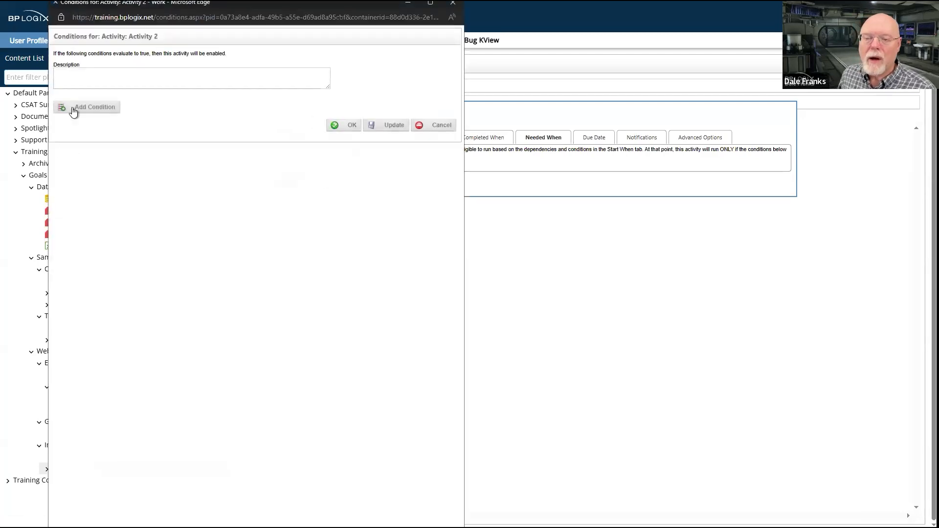
click(92, 107)
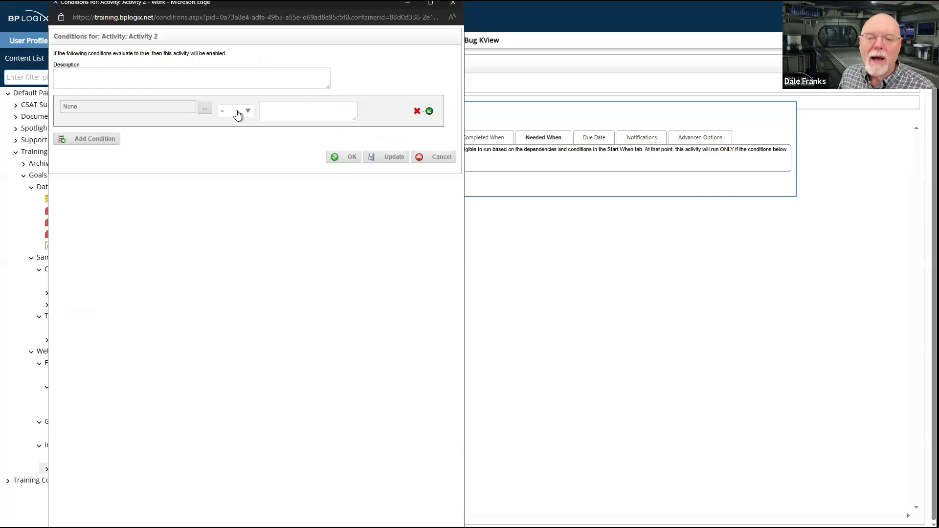
click(201, 110)
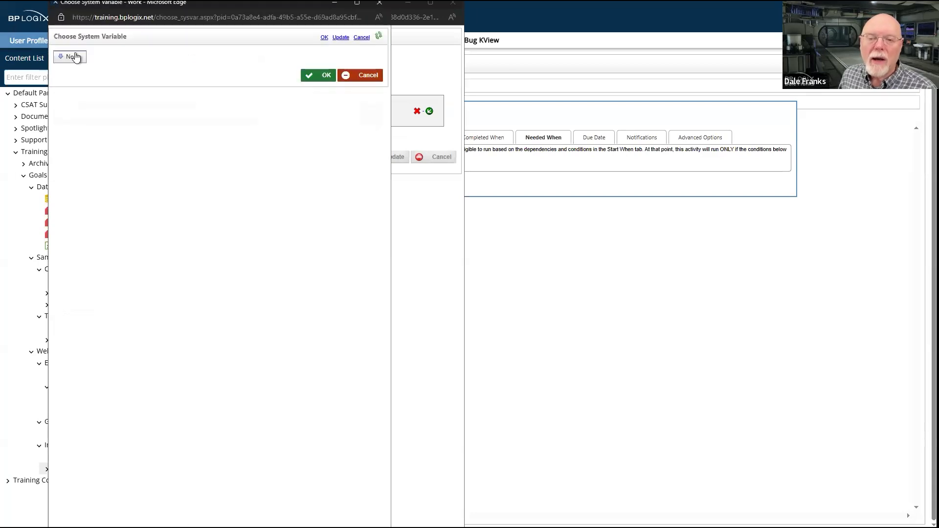
click(77, 58)
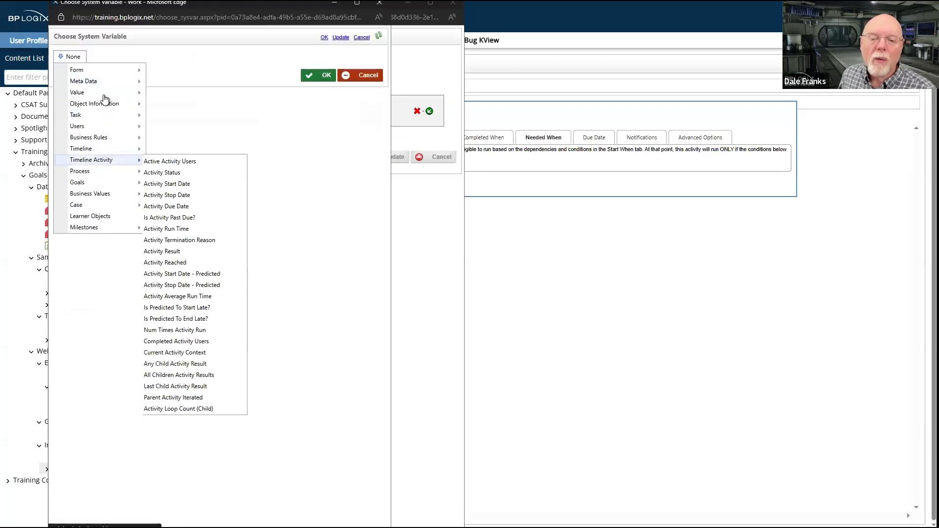
mouse_move(98, 184)
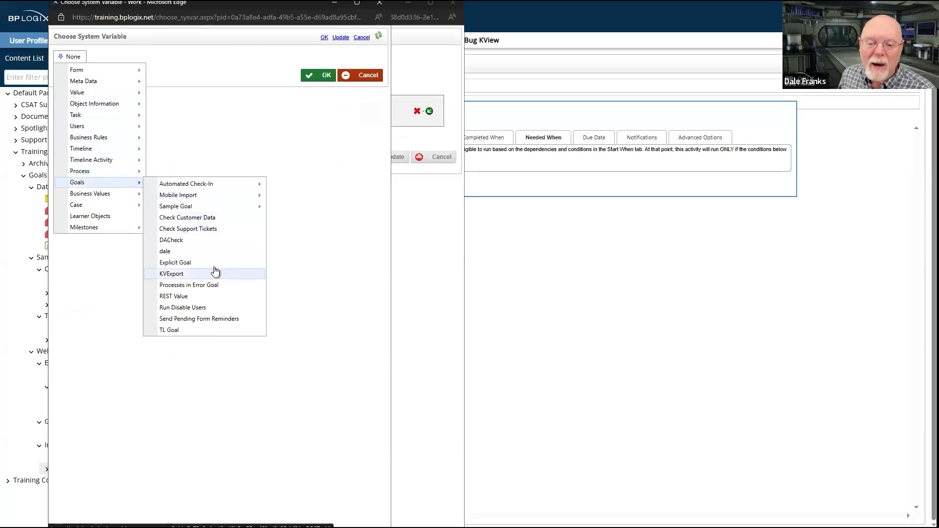
mouse_move(214, 209)
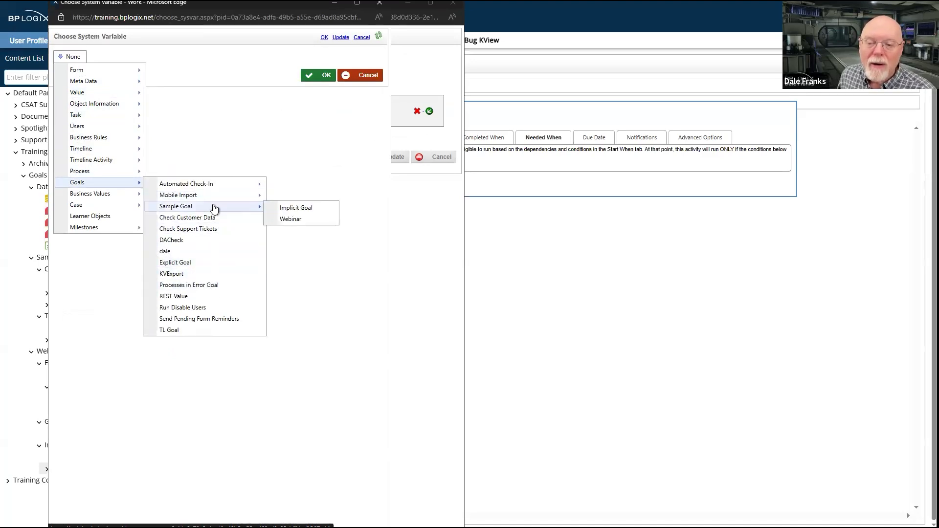
click(320, 211)
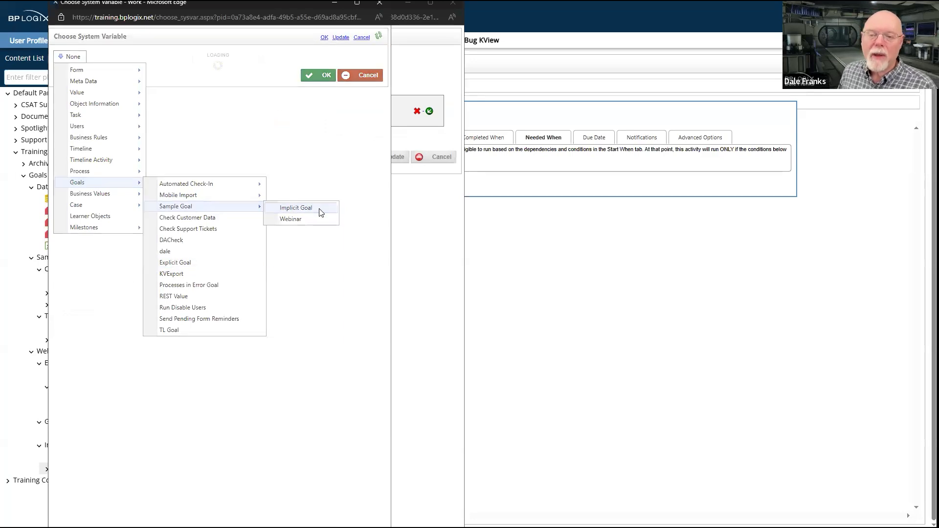
click(327, 75)
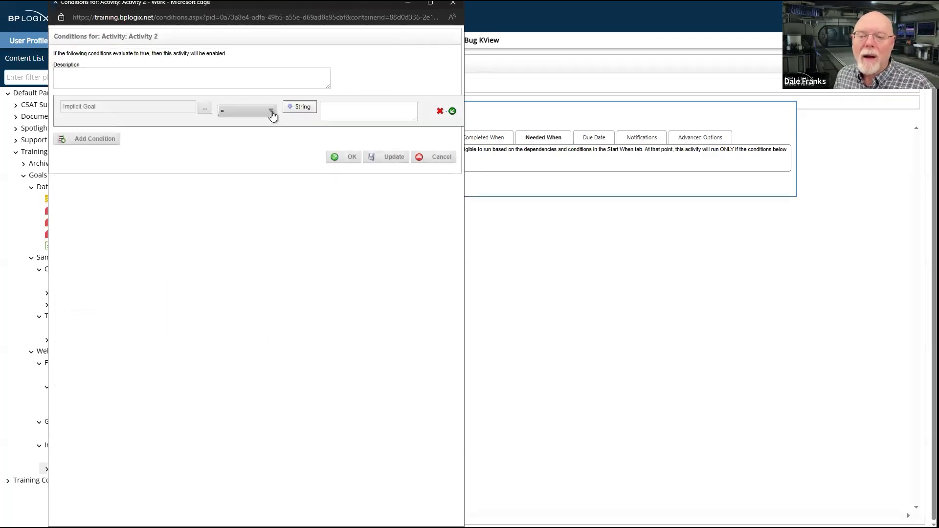
Set the Implicit Goal condition to Contains with the string value Red
click(272, 114)
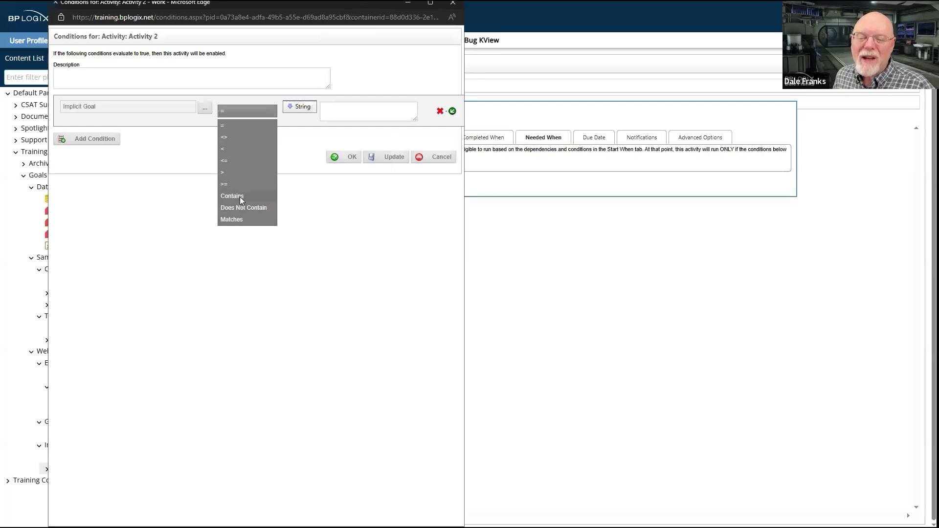
click(240, 197)
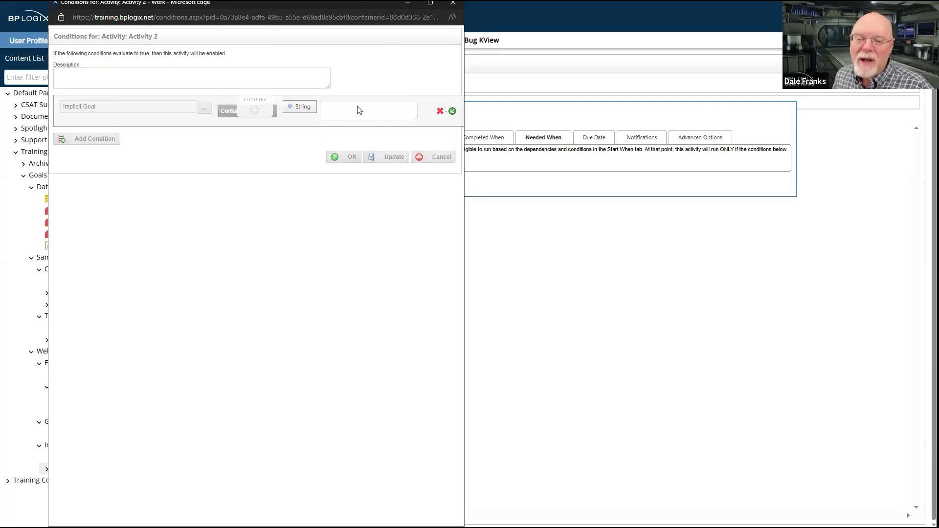
click(333, 107)
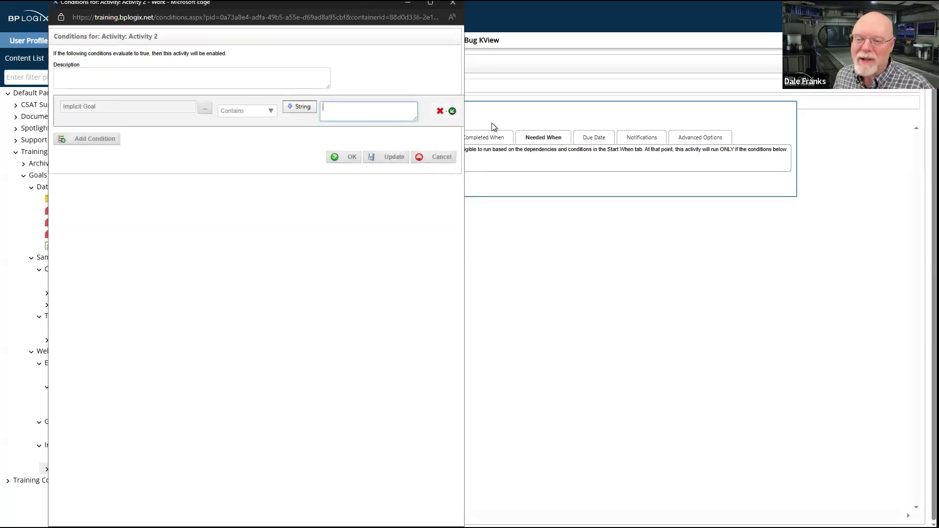
text(Red)
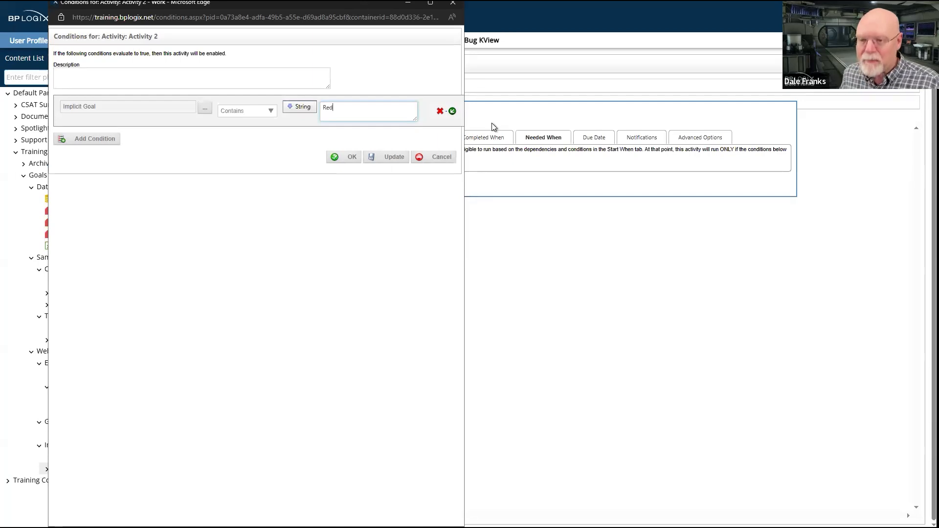
click(356, 162)
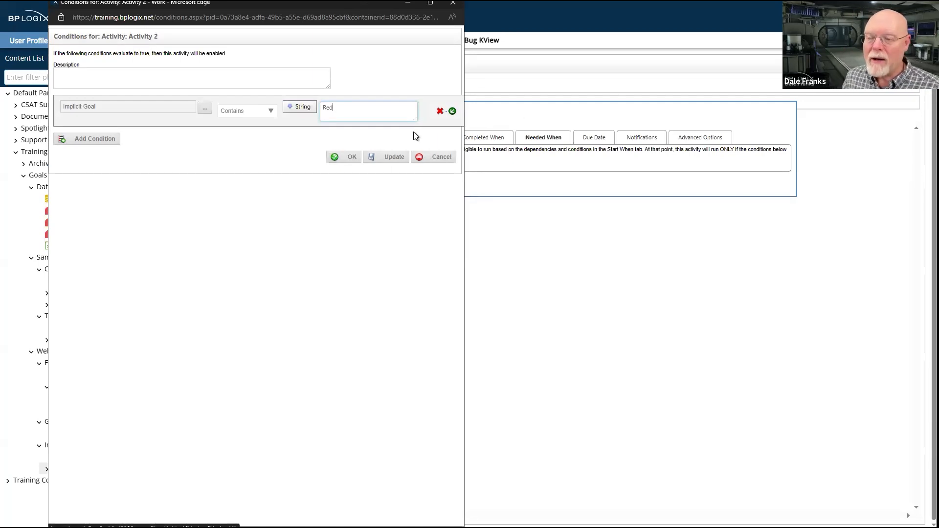
Add a second, OR-linked condition to the activity that also uses the Implicit Goal as its variable
click(107, 140)
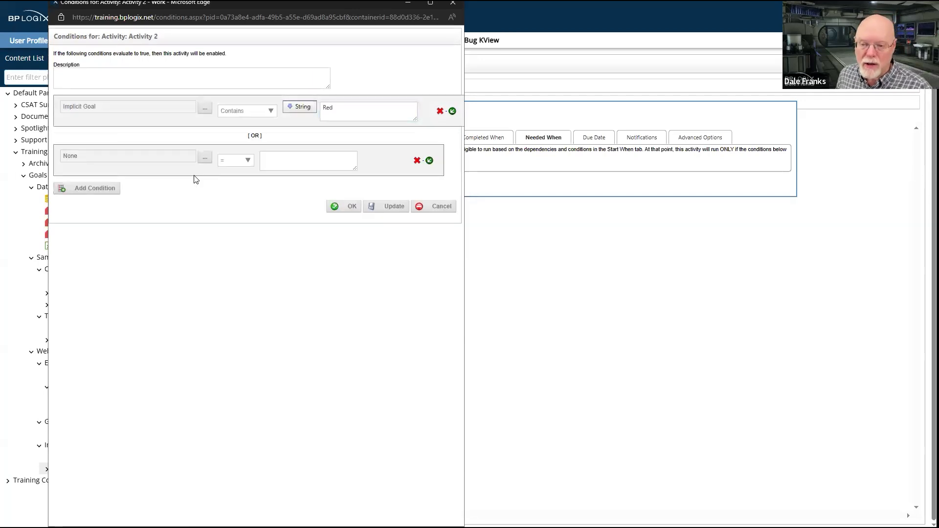
click(204, 158)
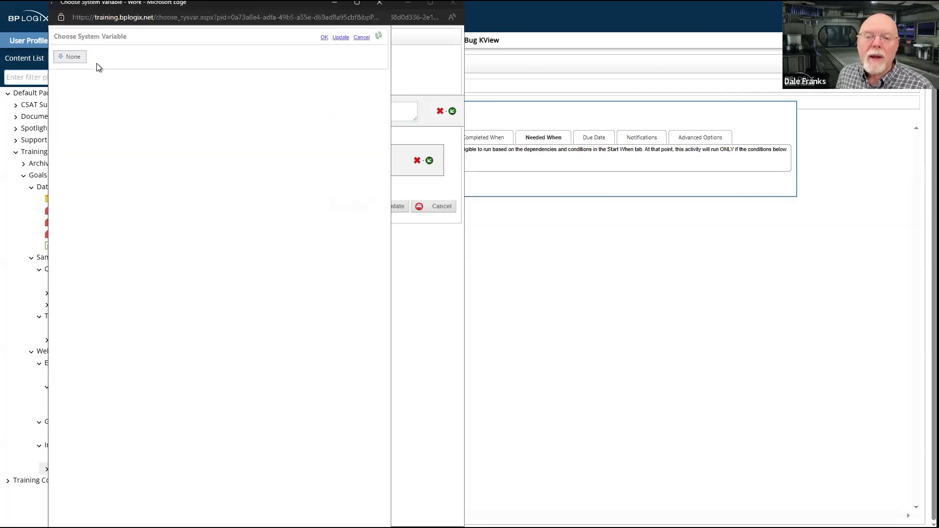
click(72, 57)
mouse_move(96, 163)
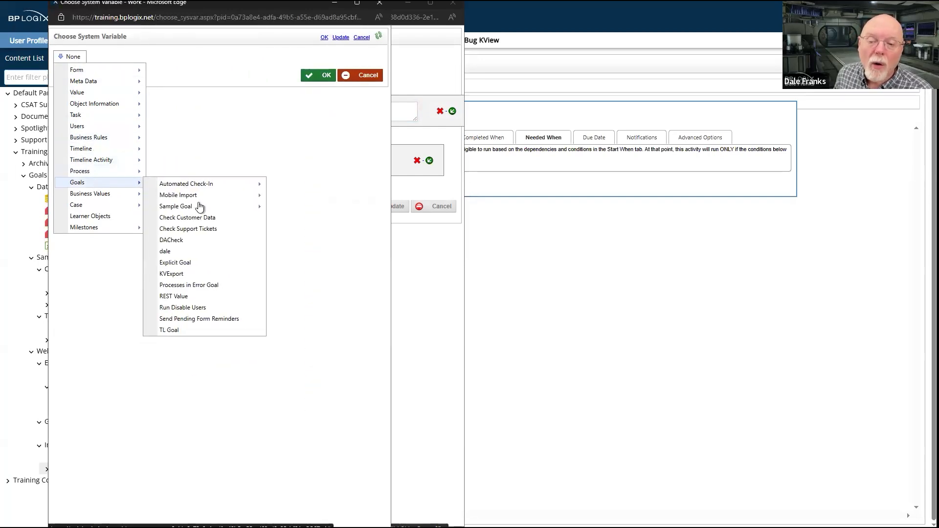
mouse_move(200, 206)
click(309, 210)
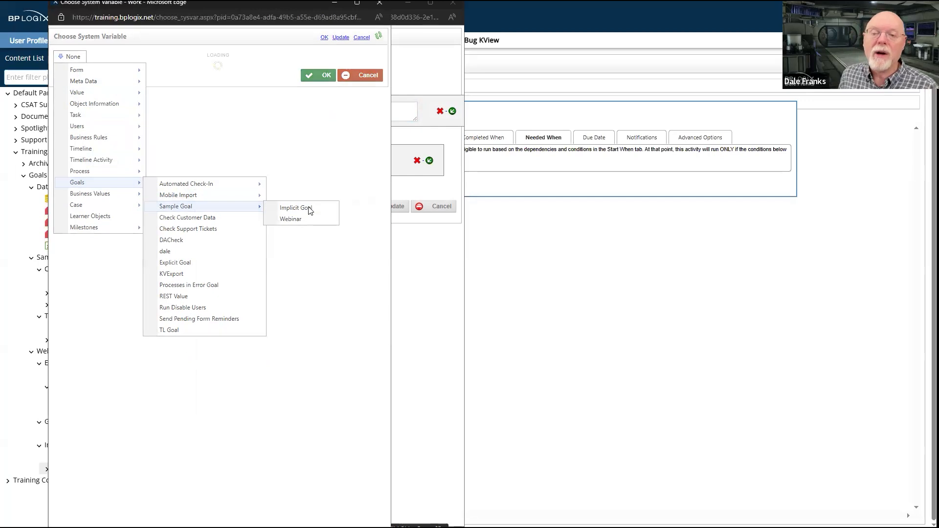
click(325, 76)
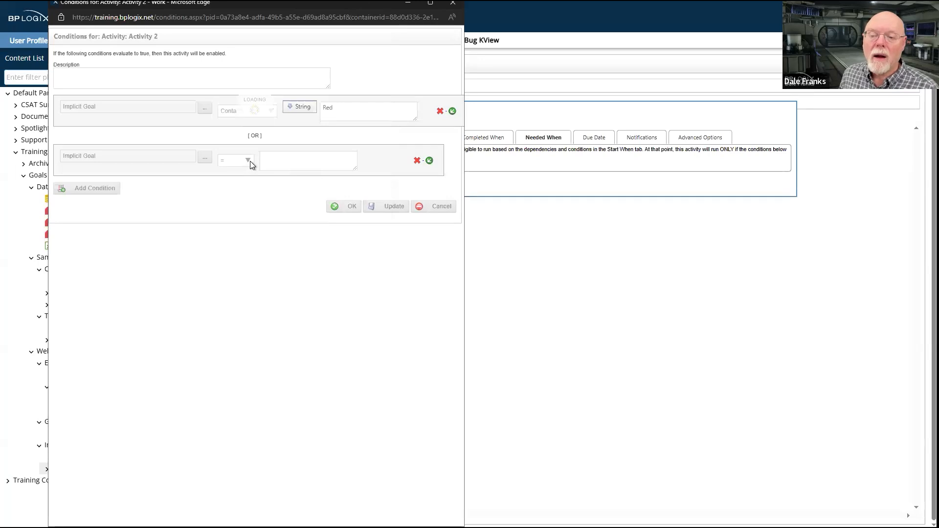
Set the second condition to Contains with the value Yellow, and save the conditions and the Yellow Status activity
click(264, 162)
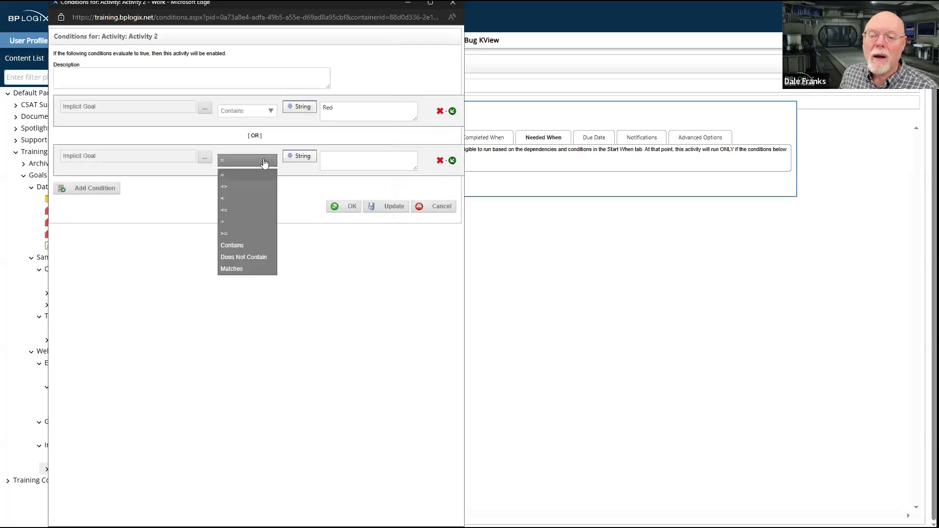
click(241, 245)
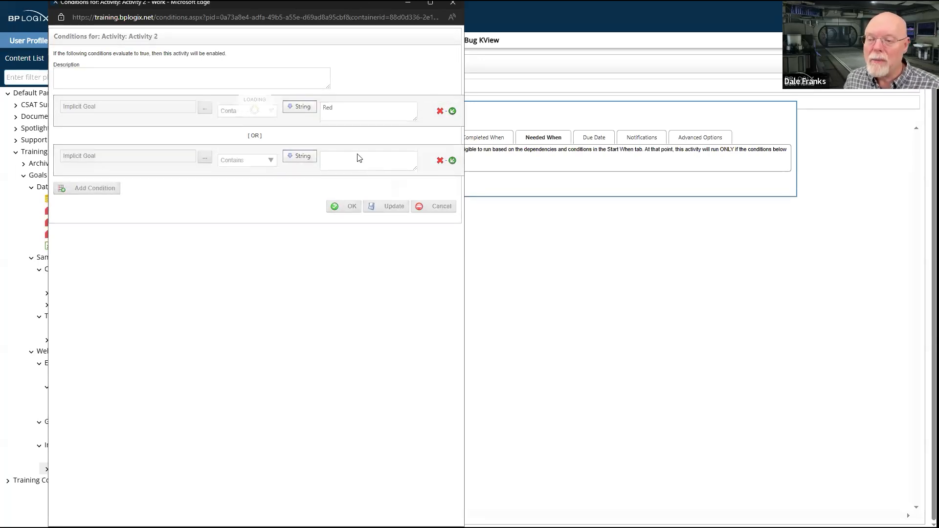
click(352, 168)
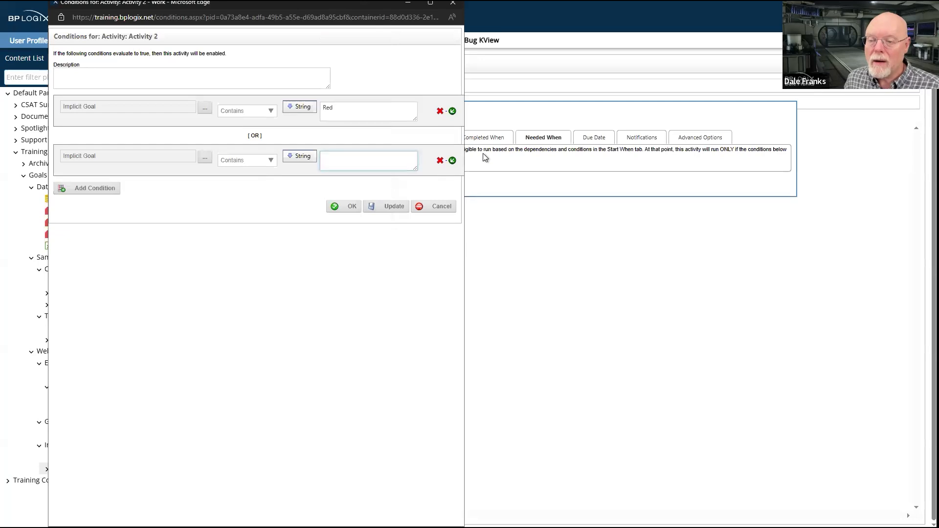
text(Yellow)
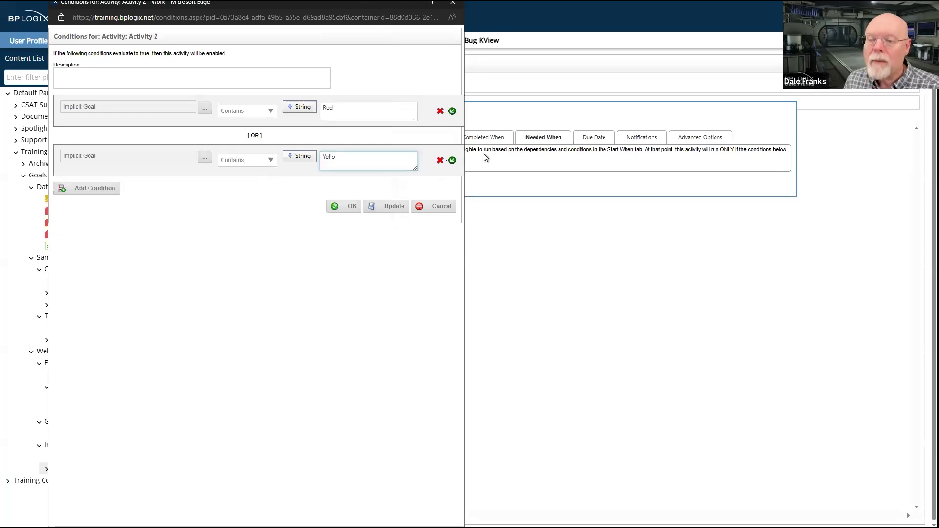
click(352, 206)
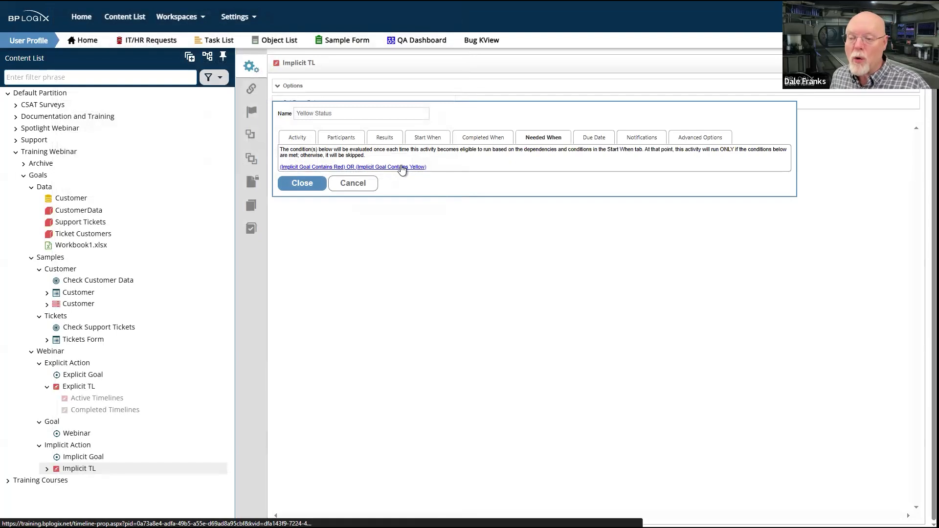
click(307, 187)
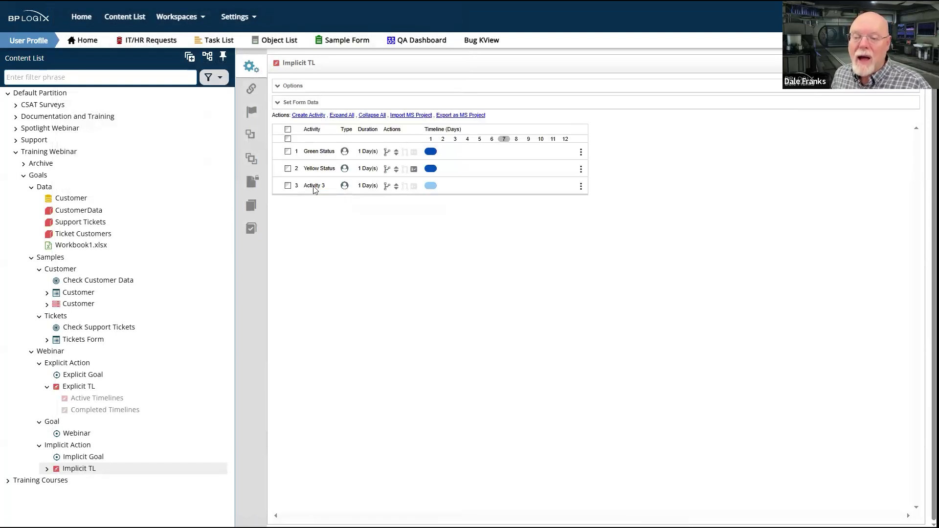
Rename the third timeline activity as Red Status
click(313, 186)
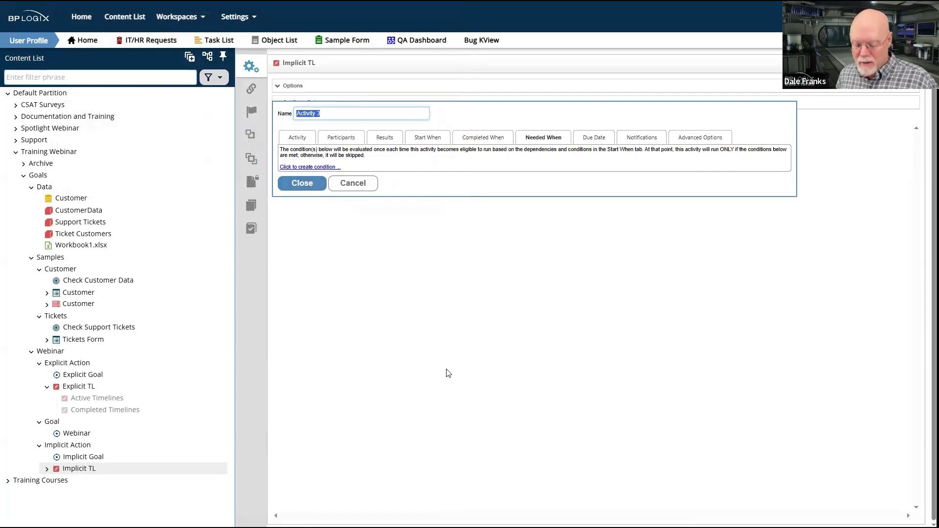
text(Red)
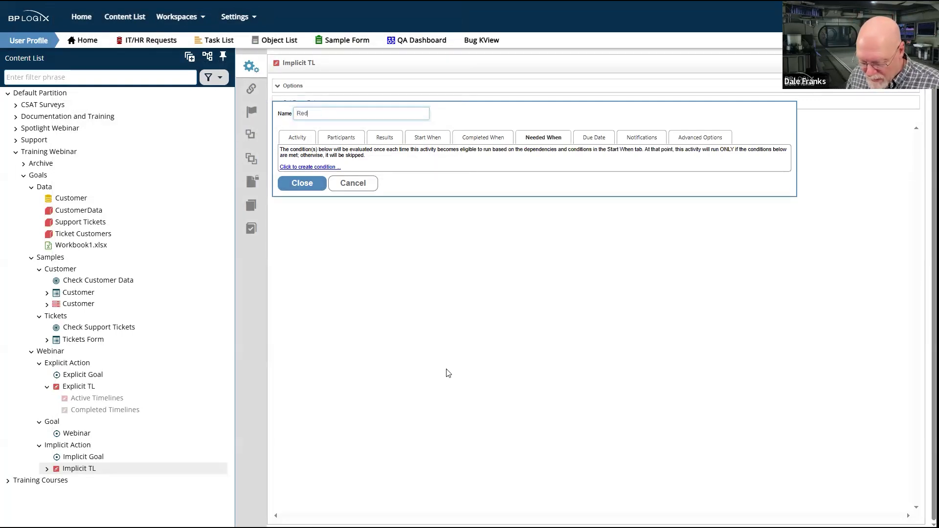
text( Status)
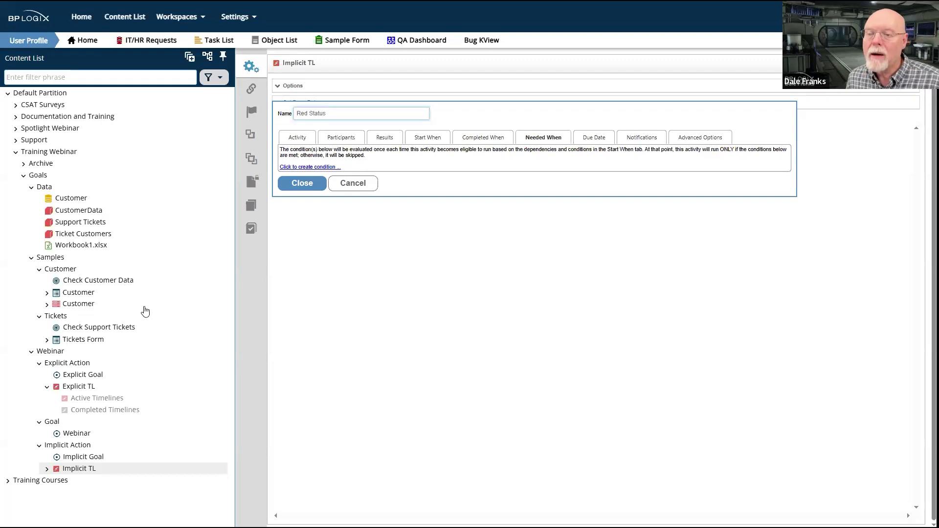
Add a Needed When condition to the Red Status activity, using the Implicit Goal from the Sample Goal group as its variable
click(322, 168)
click(93, 106)
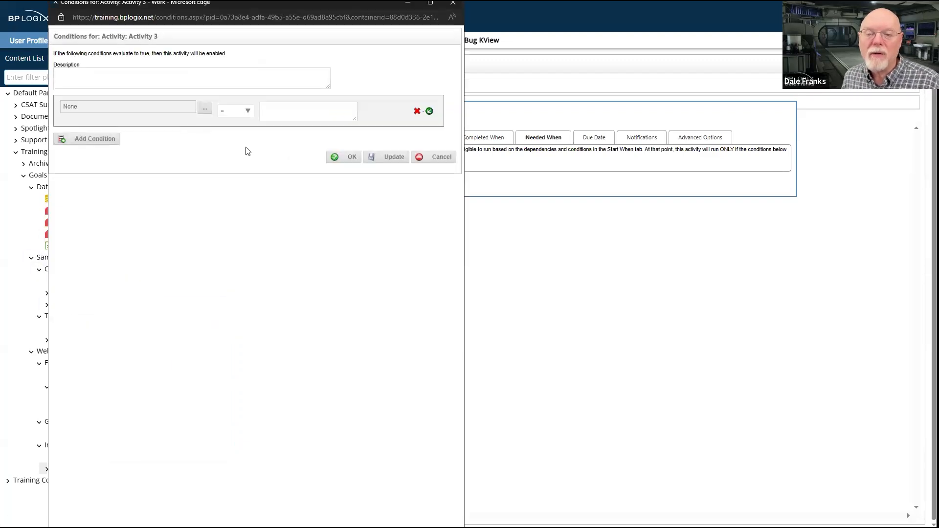
click(204, 108)
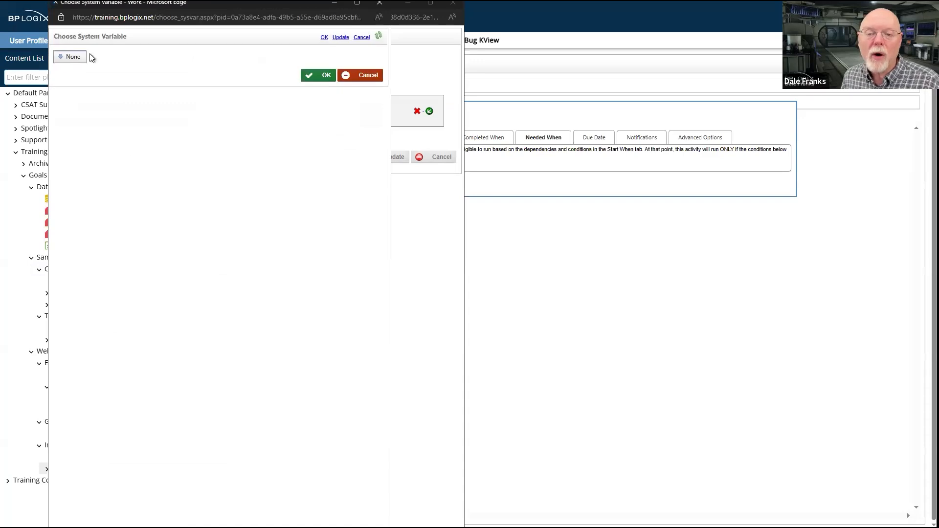
click(73, 57)
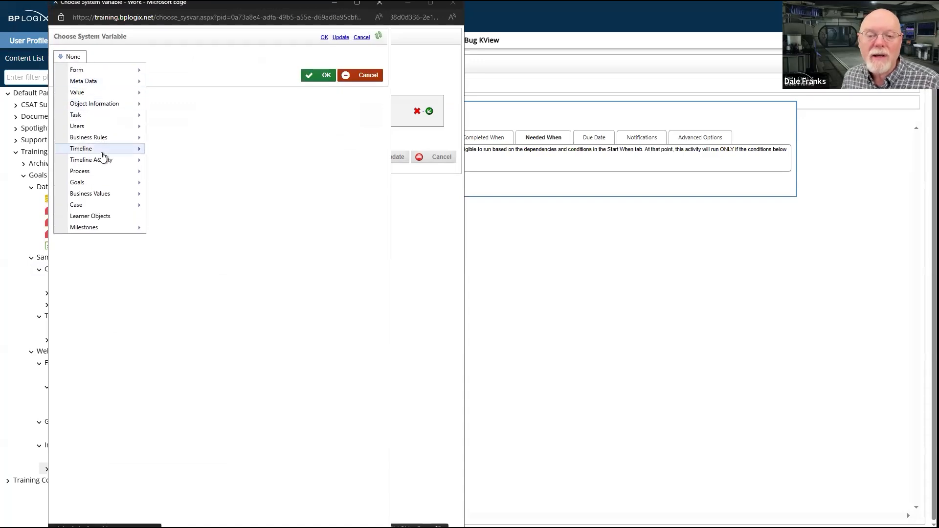
mouse_move(103, 183)
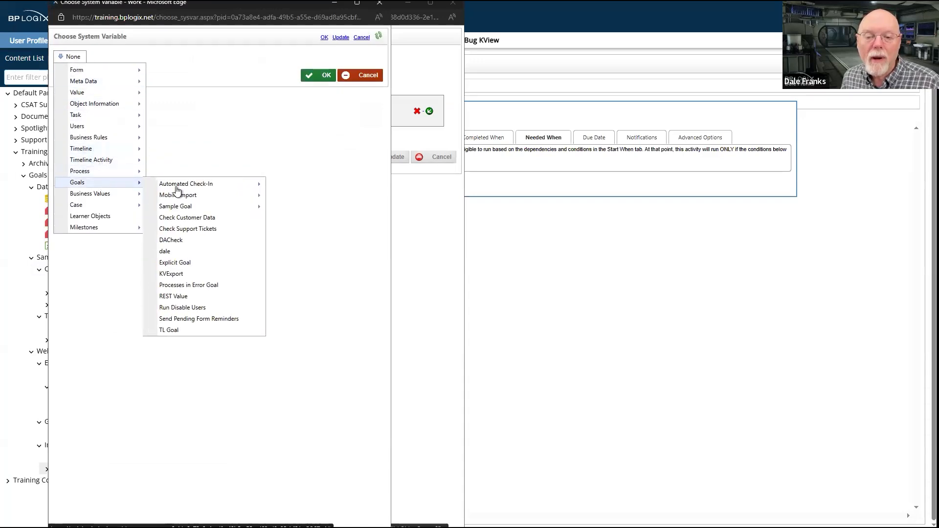
mouse_move(258, 206)
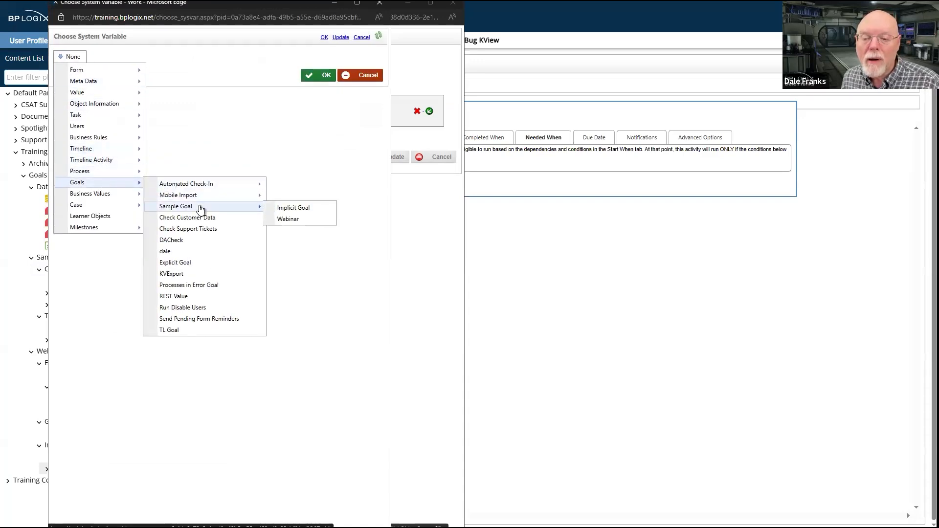
click(295, 208)
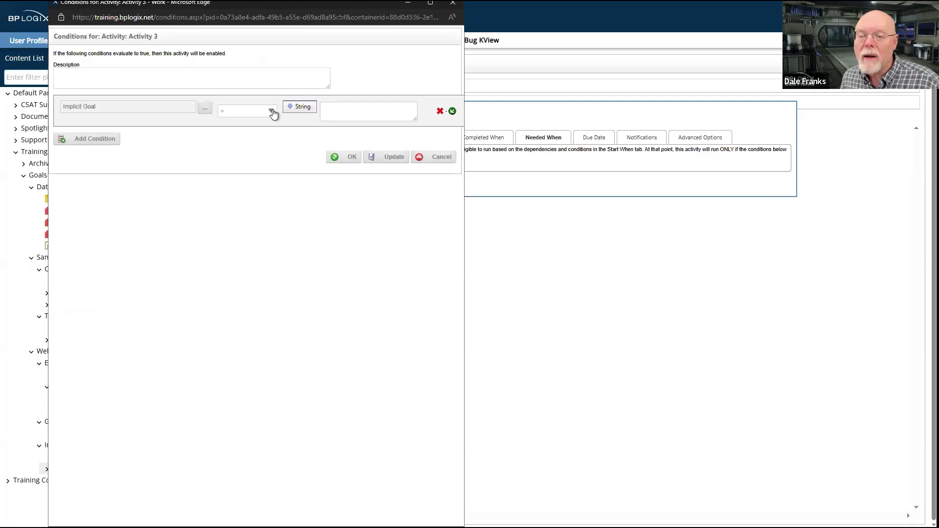
Set the condition to Contains with the string value Red, and save the condition and the Red Status activity
click(273, 114)
click(250, 196)
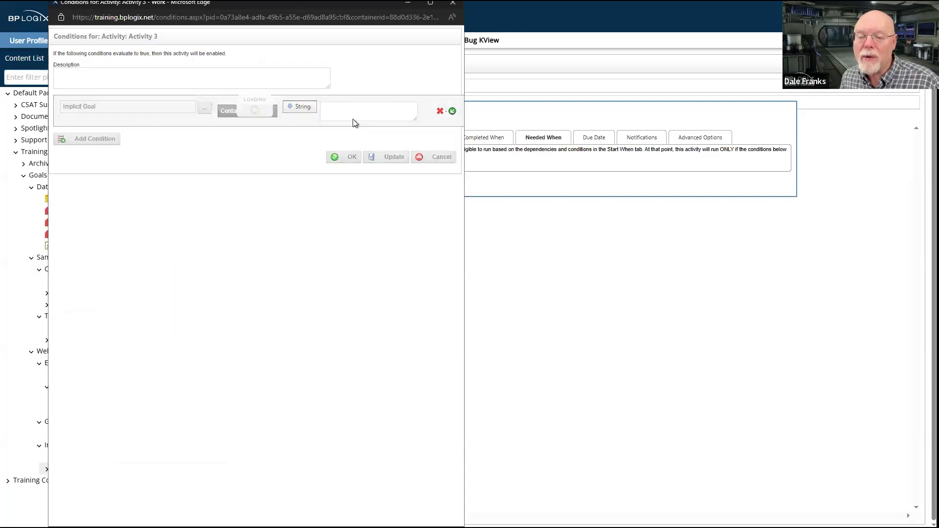
click(357, 110)
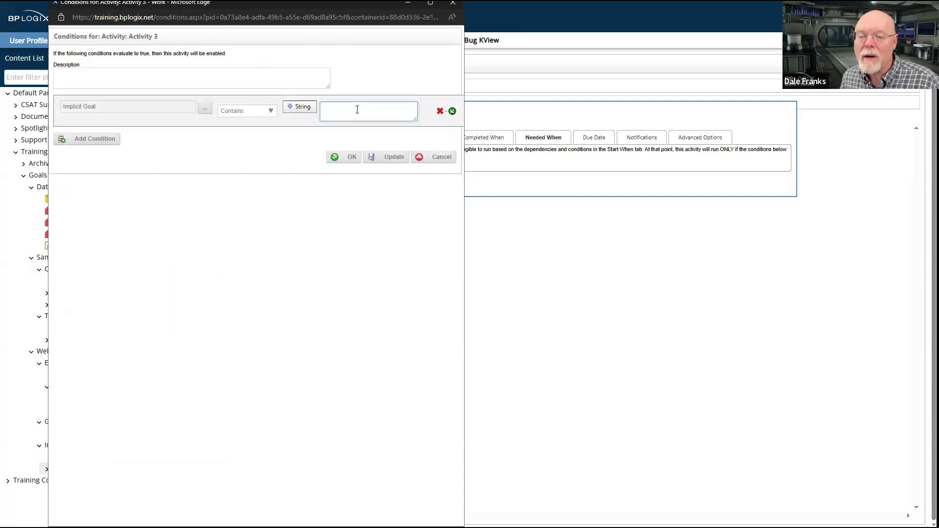
text(Red)
click(353, 159)
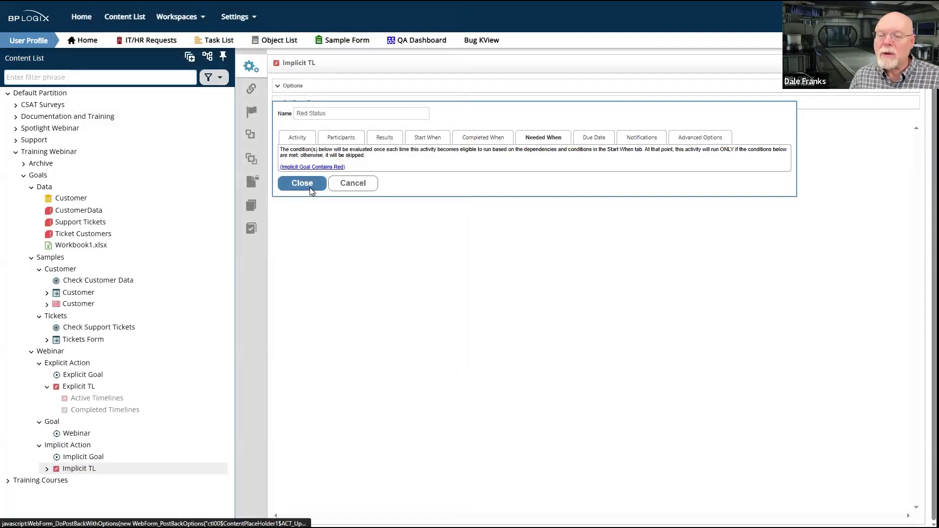
click(309, 187)
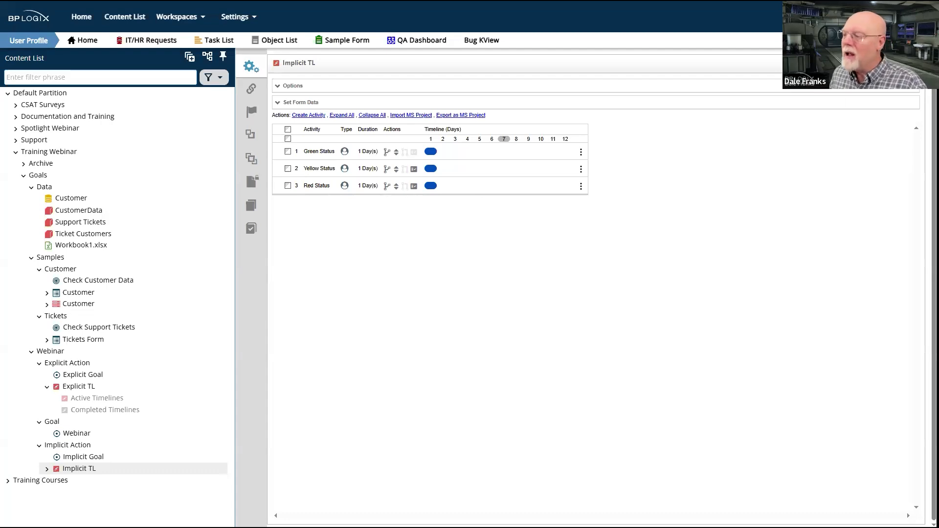
Save the Implicit TL timeline, and open the Implicit Goal in the same folder and save it
mouse_move(885, 63)
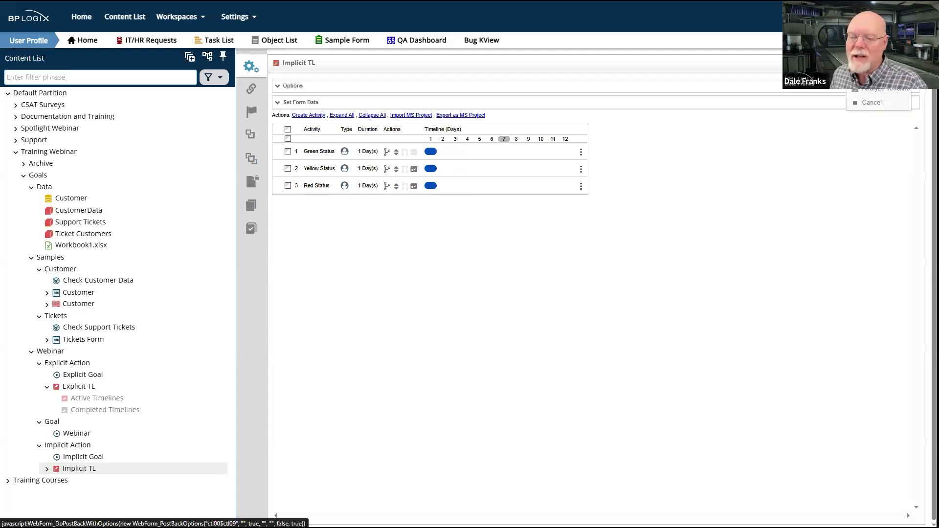
click(885, 63)
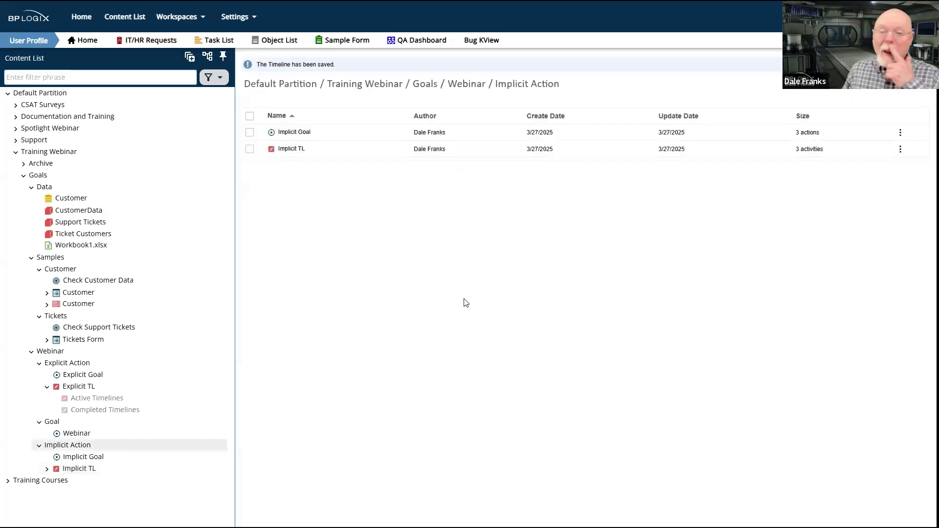
click(295, 133)
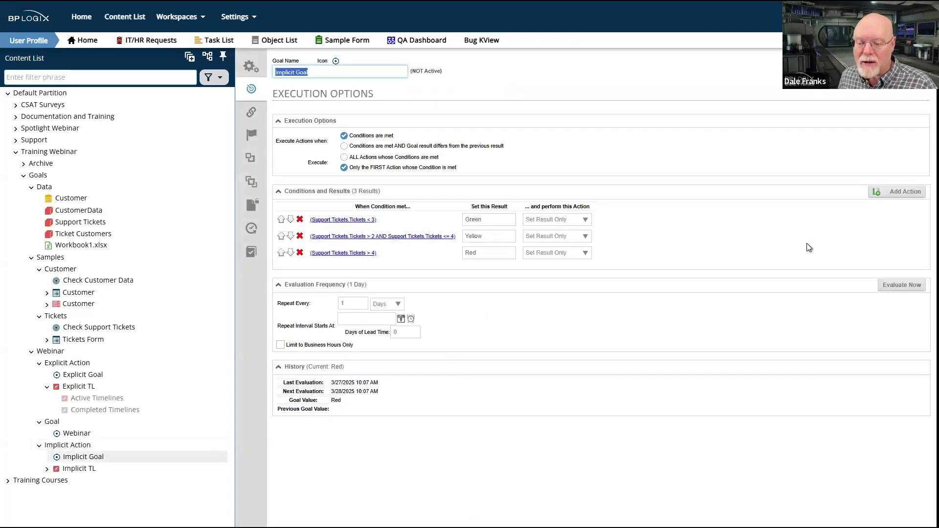
mouse_move(886, 62)
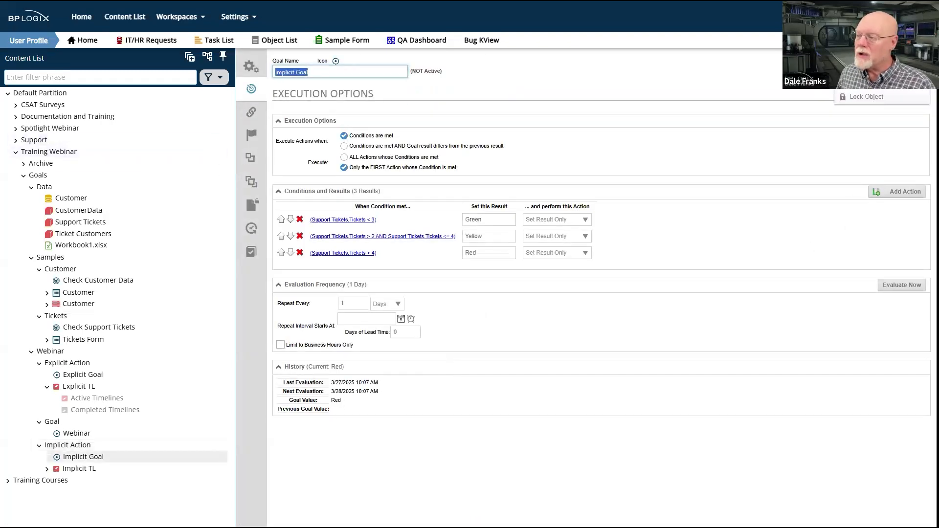
click(881, 63)
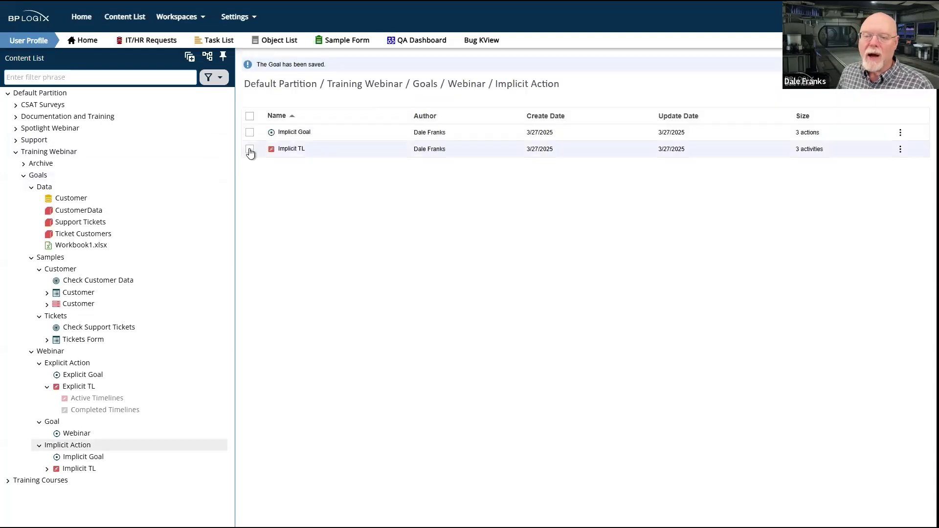
Run the Implicit TL timeline, check the task name on the task form it opens, and close the form
click(249, 149)
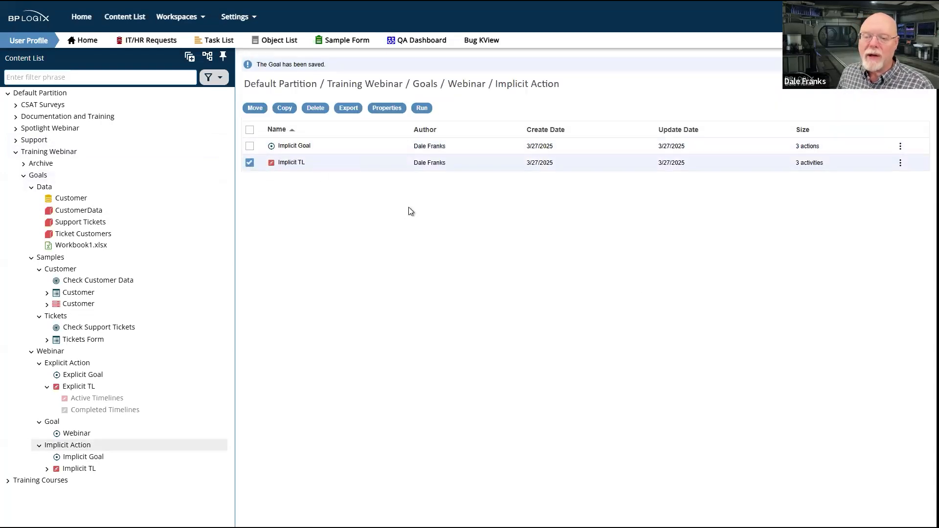
click(423, 109)
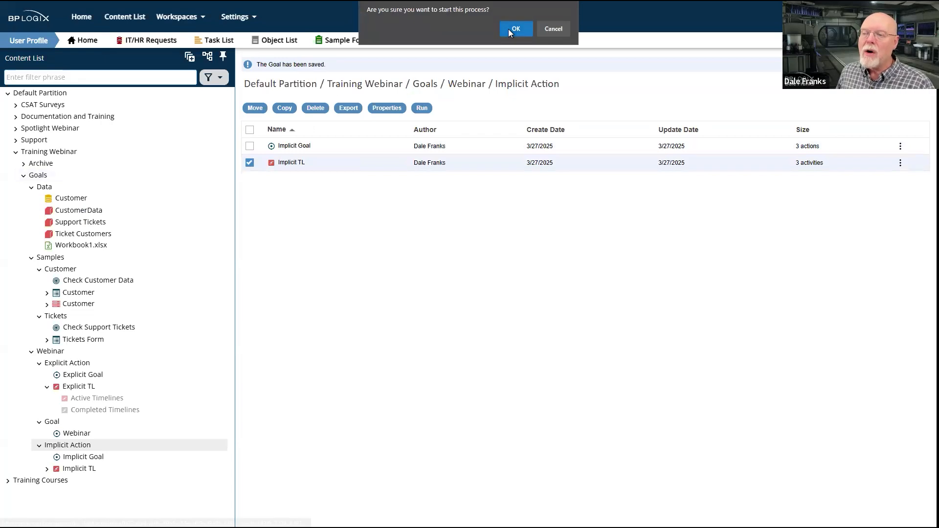
click(516, 29)
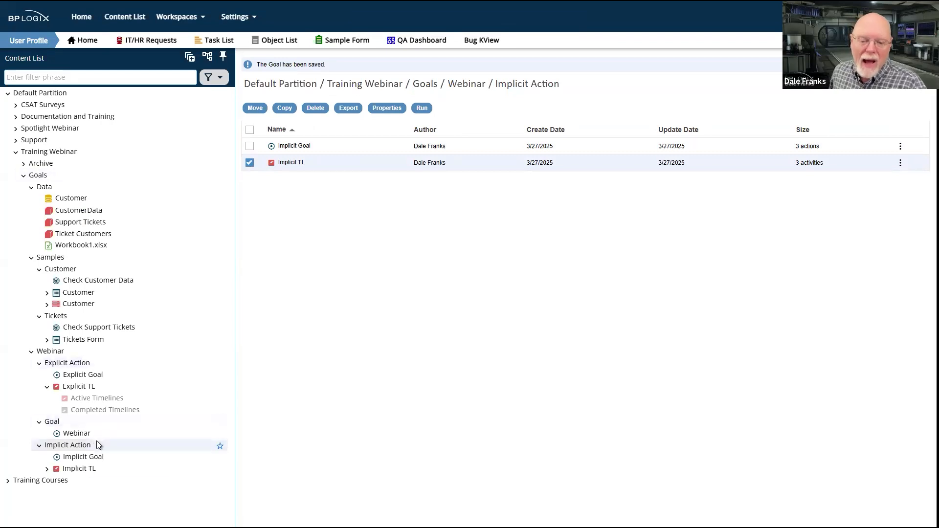
click(78, 457)
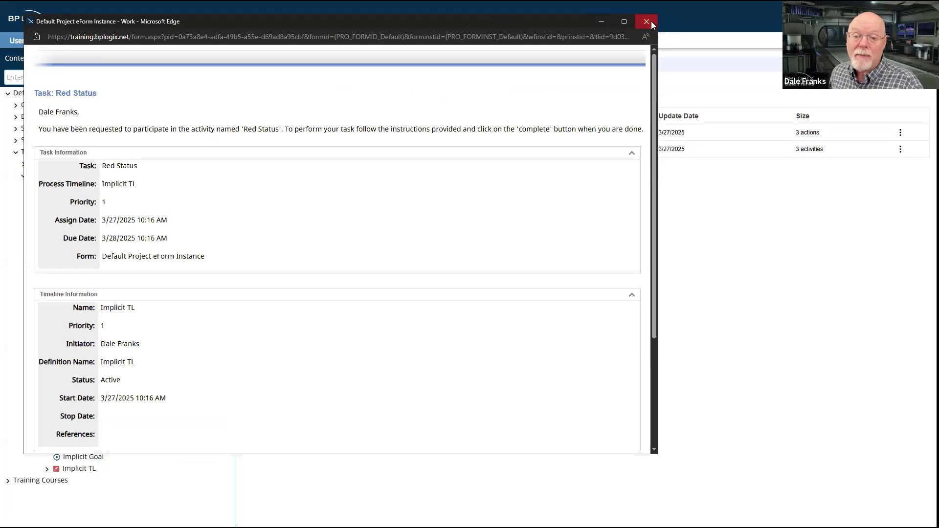
drag(144, 166, 106, 166)
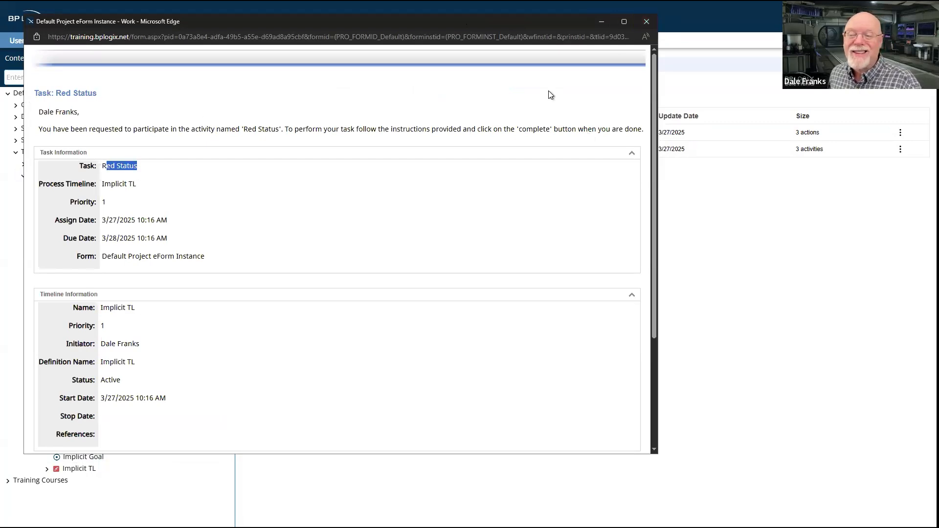
click(646, 21)
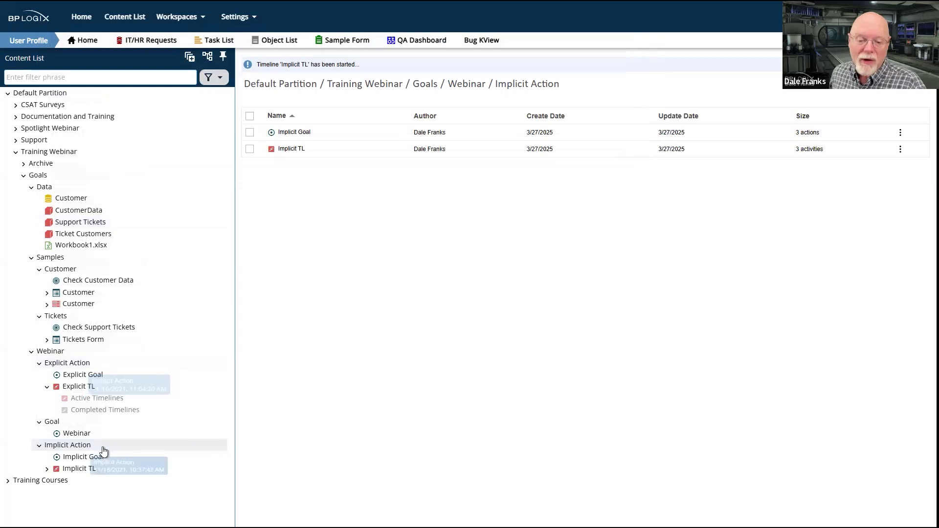
Open the running Implicit TL instance from its active timelines, review its status and cancel the timeline
click(48, 470)
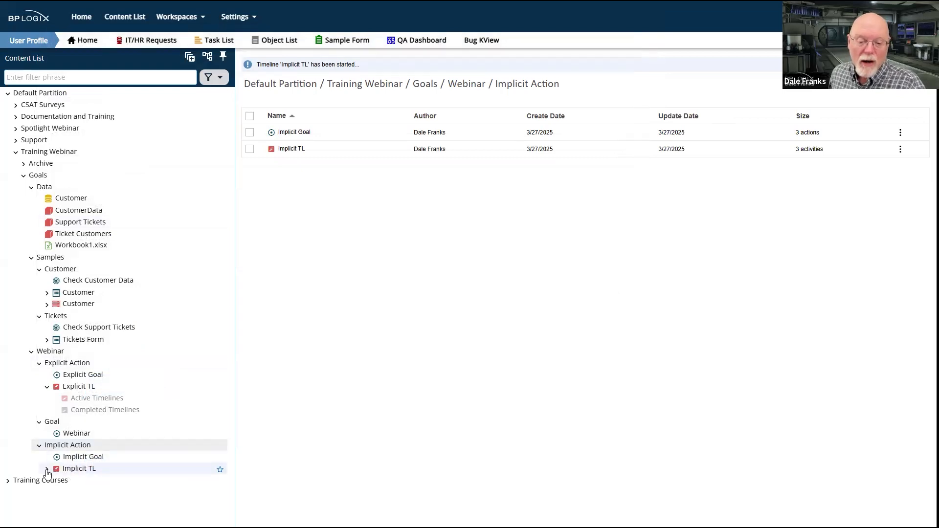
click(99, 482)
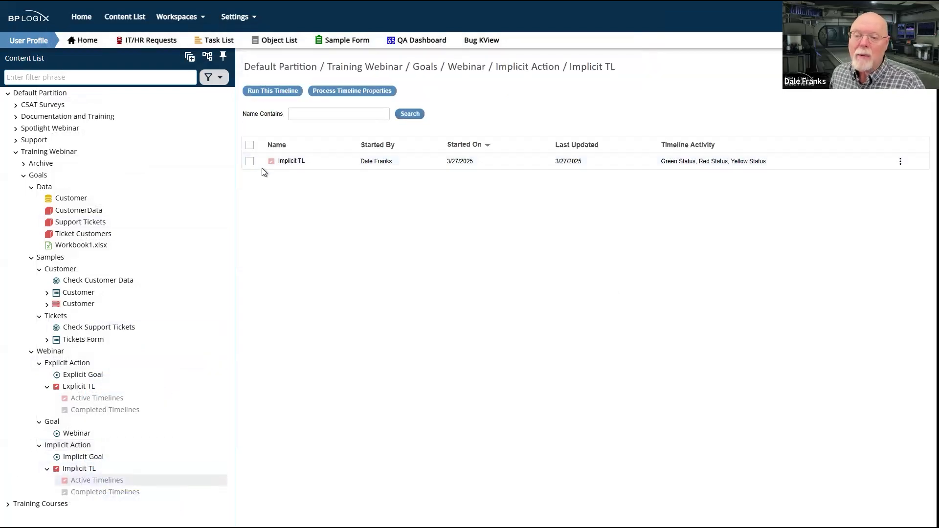
click(249, 161)
click(294, 91)
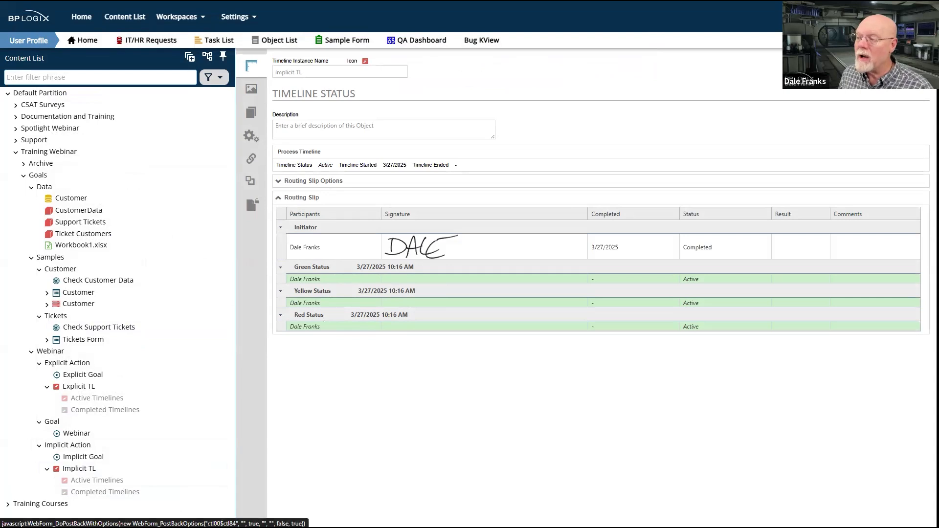
click(251, 88)
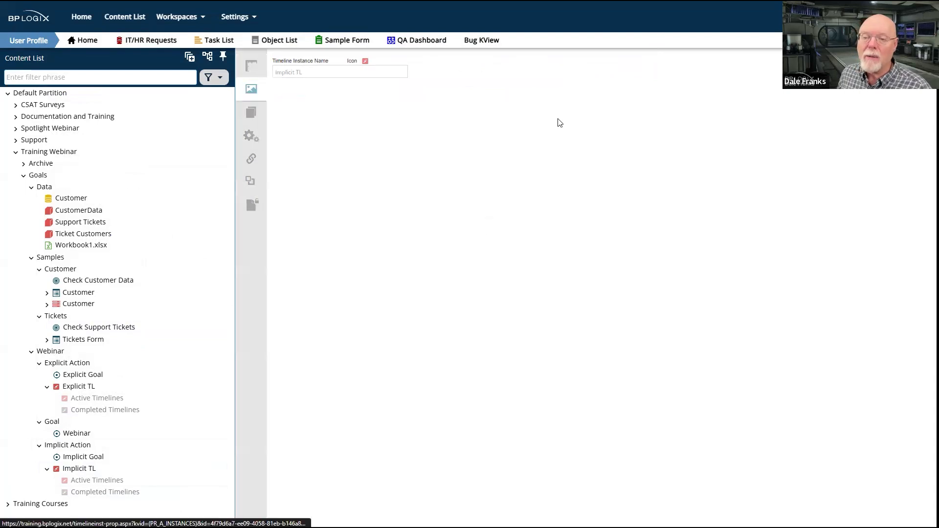
click(329, 86)
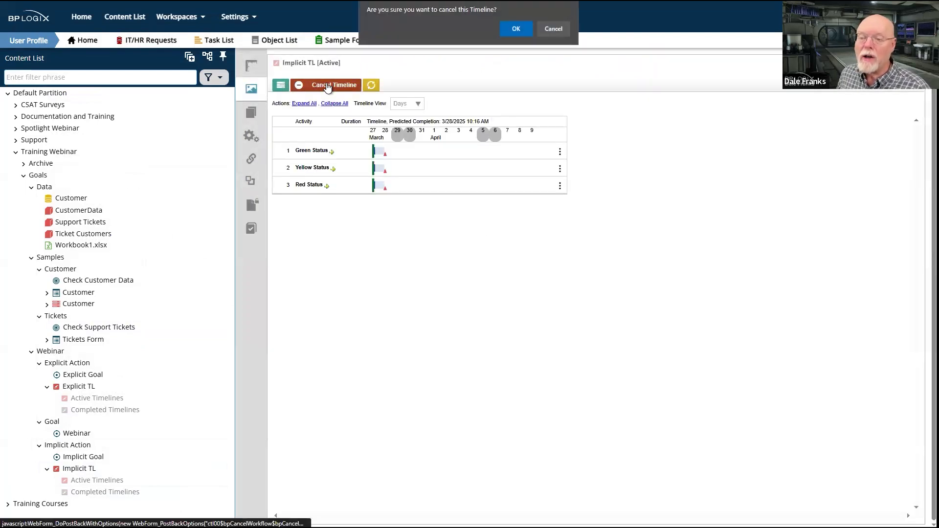
click(517, 29)
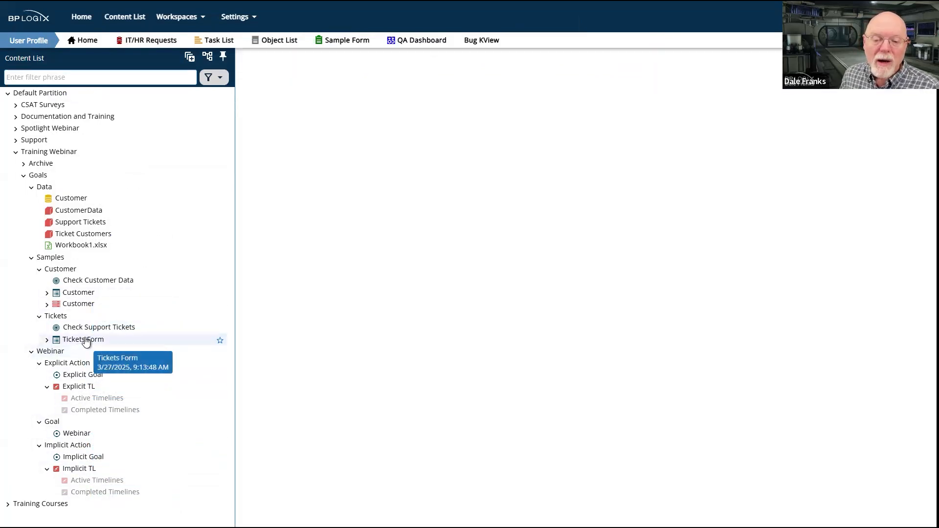
Run the Tickets Form from the Tickets folder under Samples
click(58, 316)
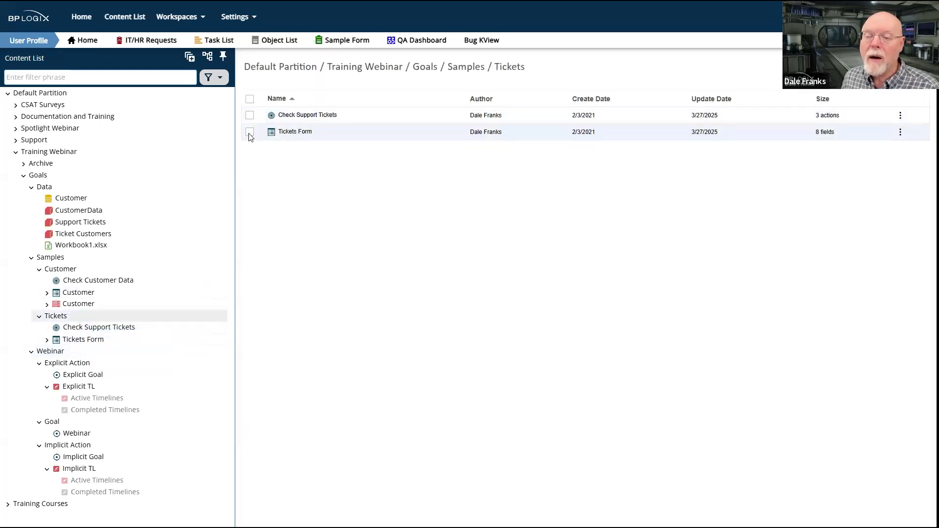
click(249, 132)
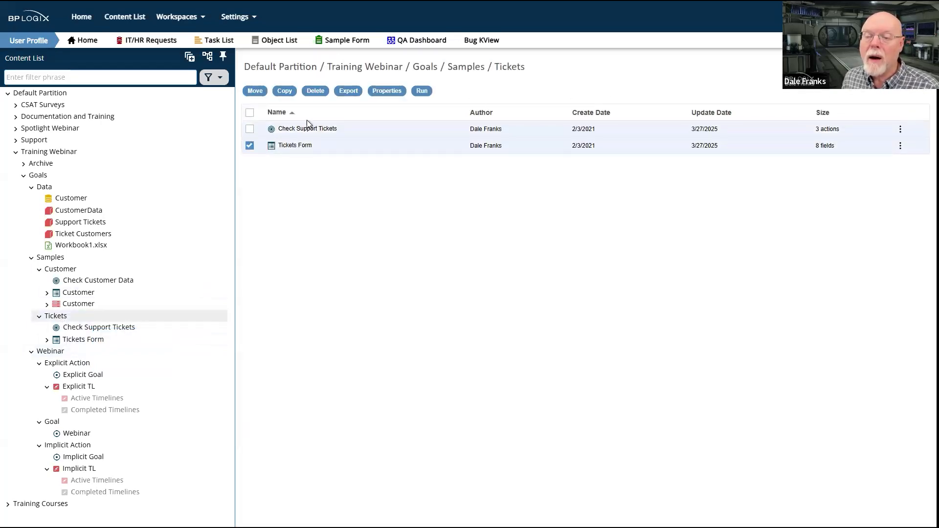
click(422, 92)
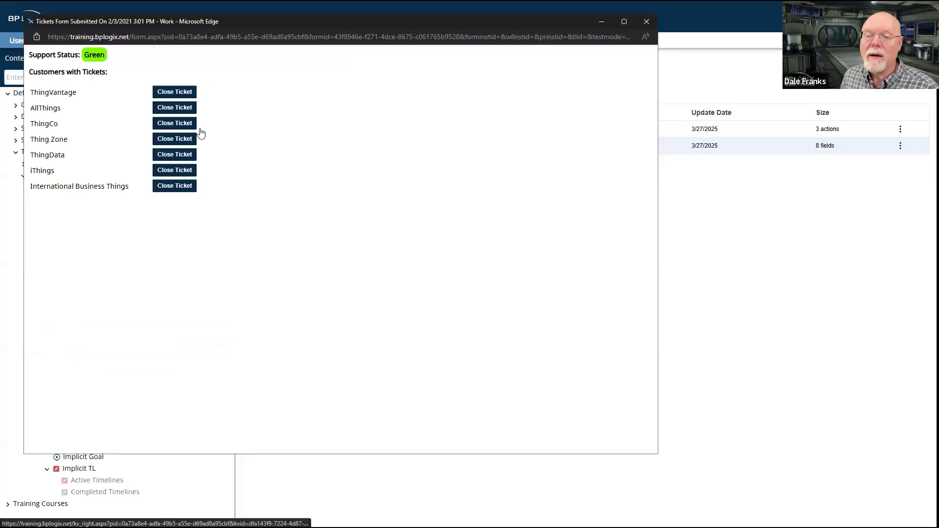
Close the ThingVantage, AllThings, ThingCo and Thing Zone tickets, refresh the Tickets Form and close it
click(186, 91)
click(187, 91)
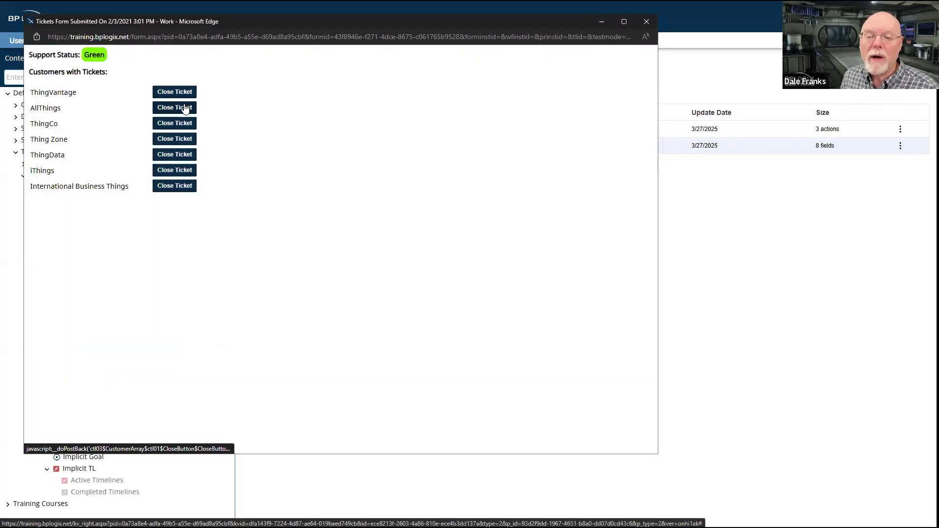
right_click(256, 249)
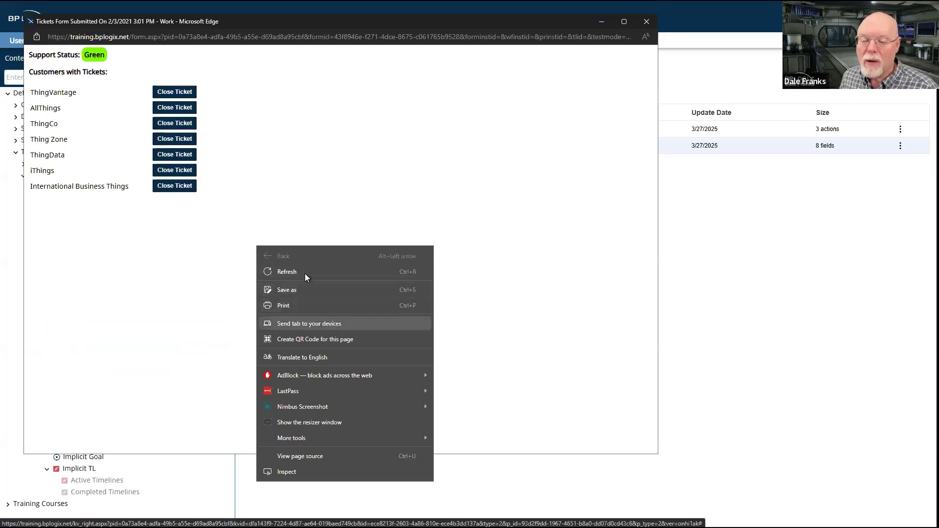
click(190, 140)
right_click(308, 295)
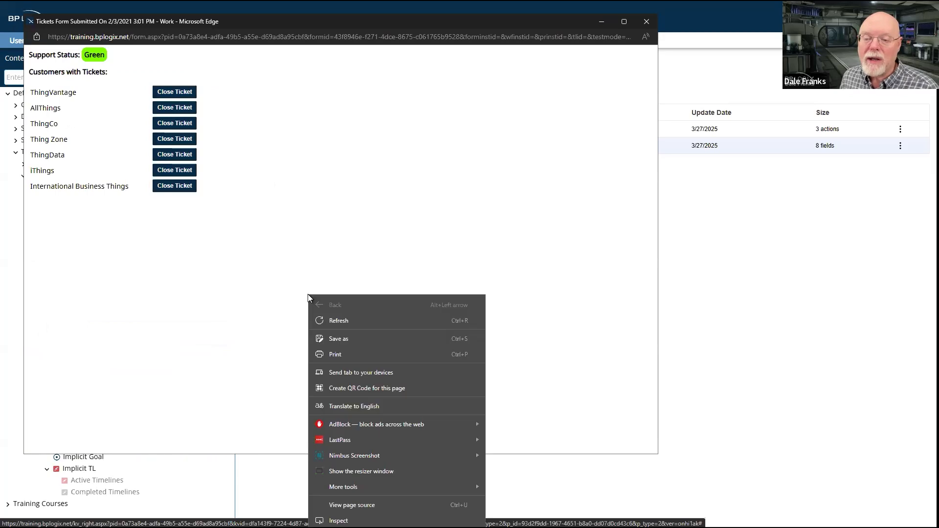
click(380, 321)
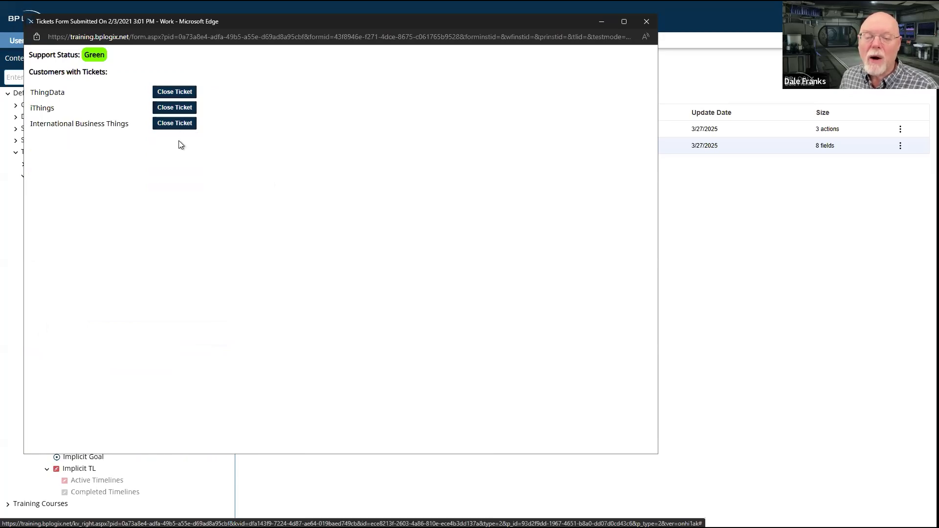
click(647, 22)
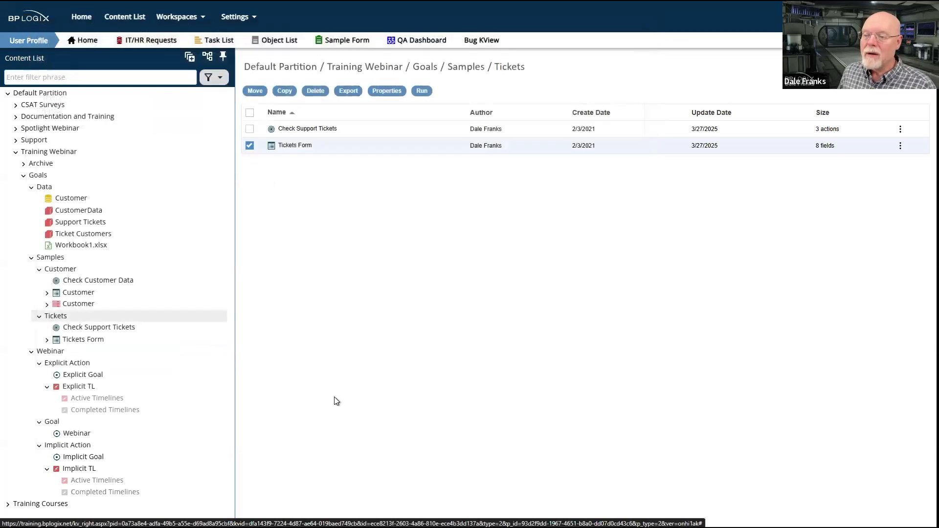
Open the Implicit Goal from the Implicit Action folder and evaluate it immediately
click(77, 451)
click(307, 119)
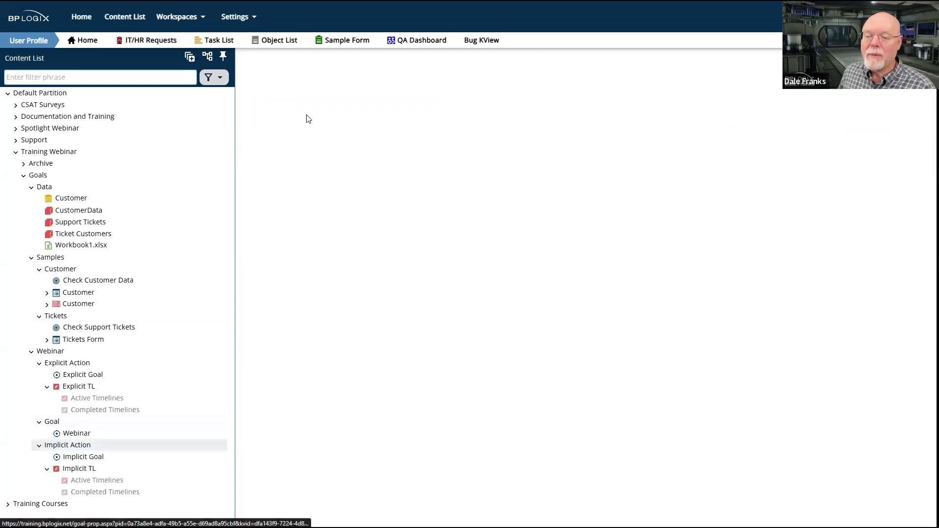
click(909, 286)
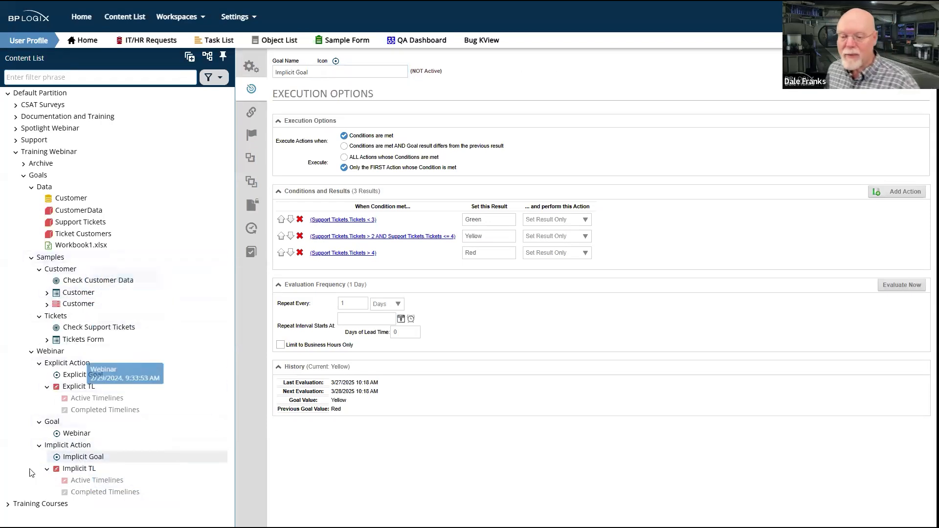
Review the Implicit TL timeline's activities, run it, check the task name on the form it opens, and close the form
click(79, 471)
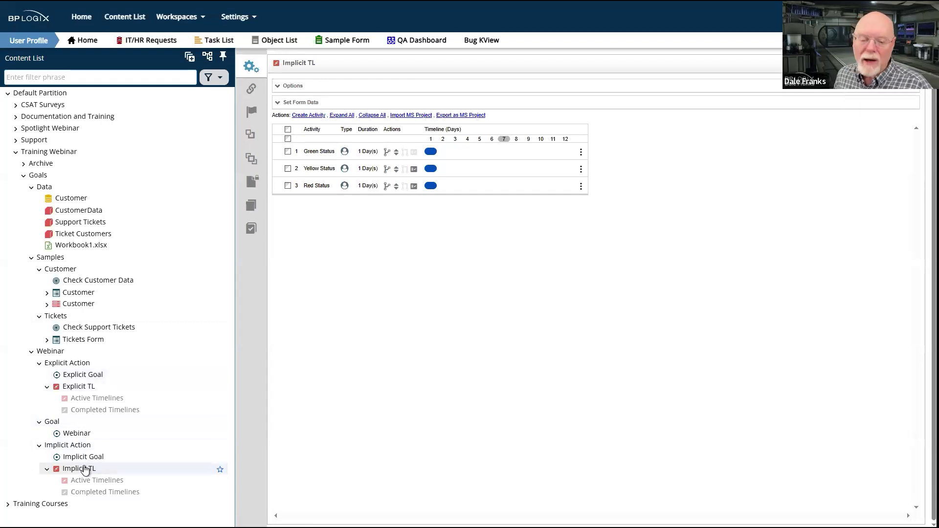
click(71, 449)
click(250, 132)
click(421, 91)
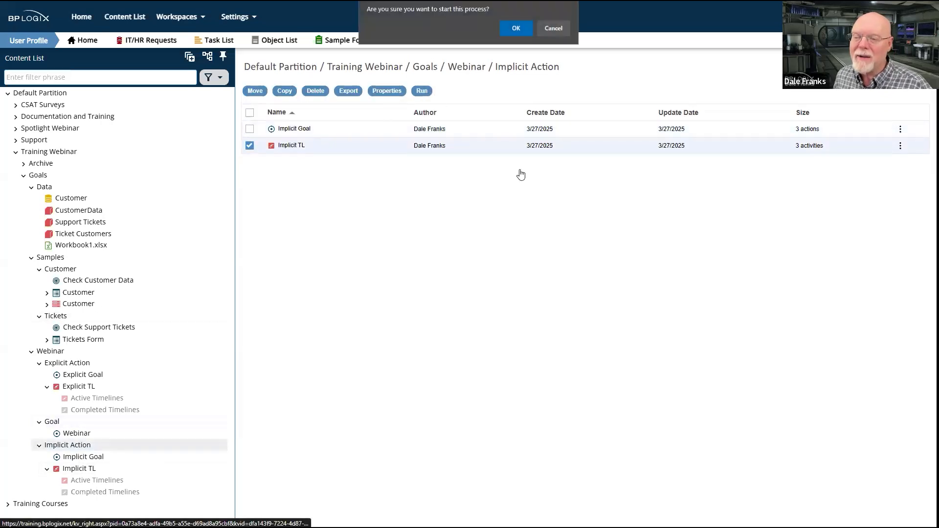
click(516, 25)
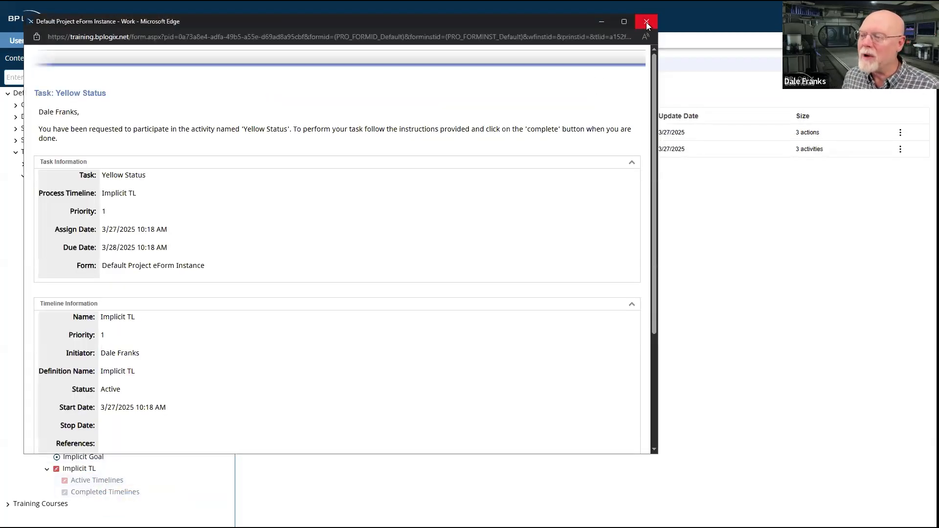
double_click(112, 176)
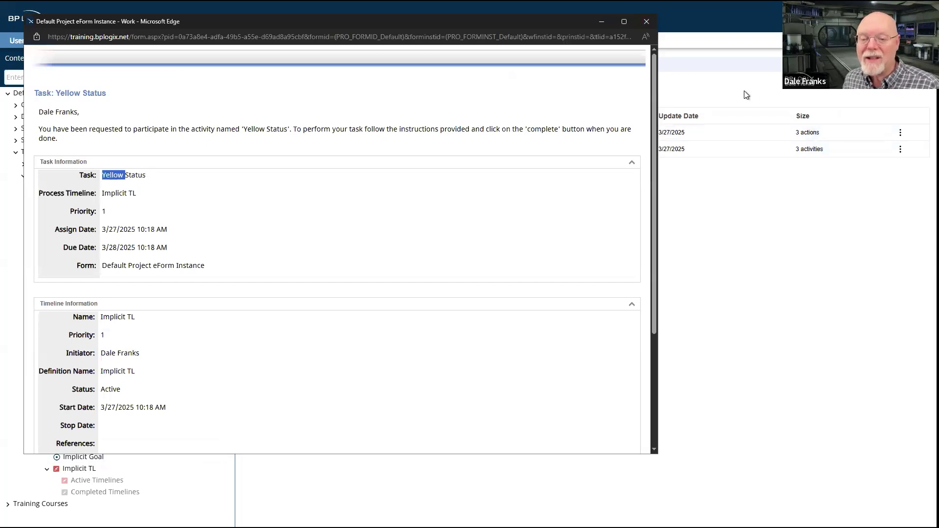
click(652, 21)
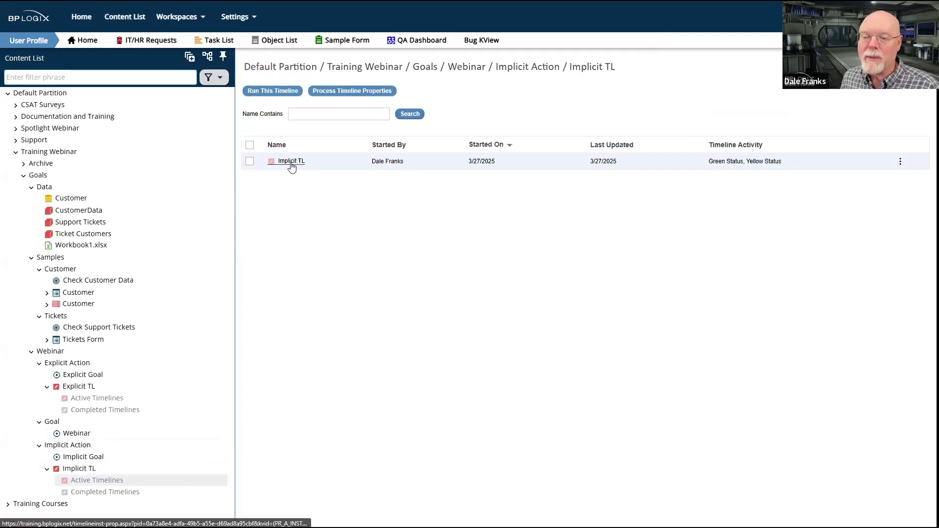
Review the status of the running Implicit TL instance in its active timelines, and cancel the timeline
click(290, 160)
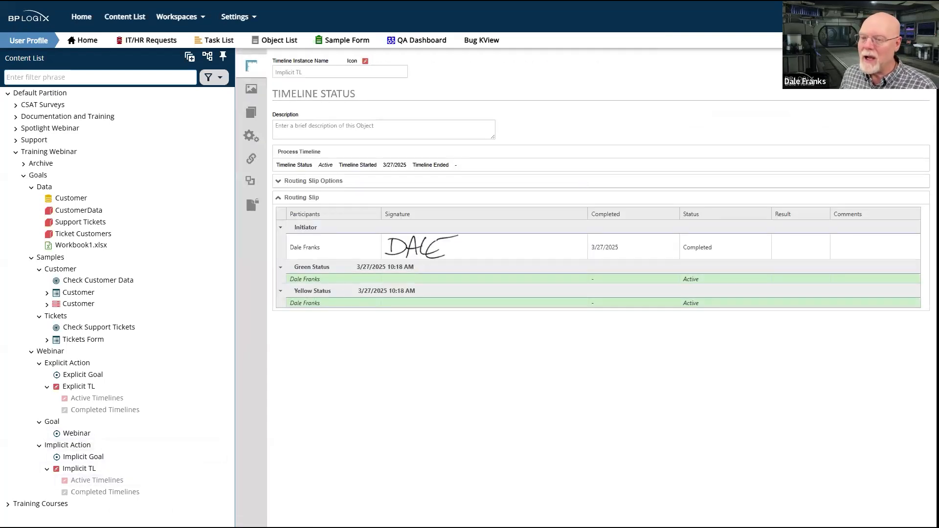
click(905, 62)
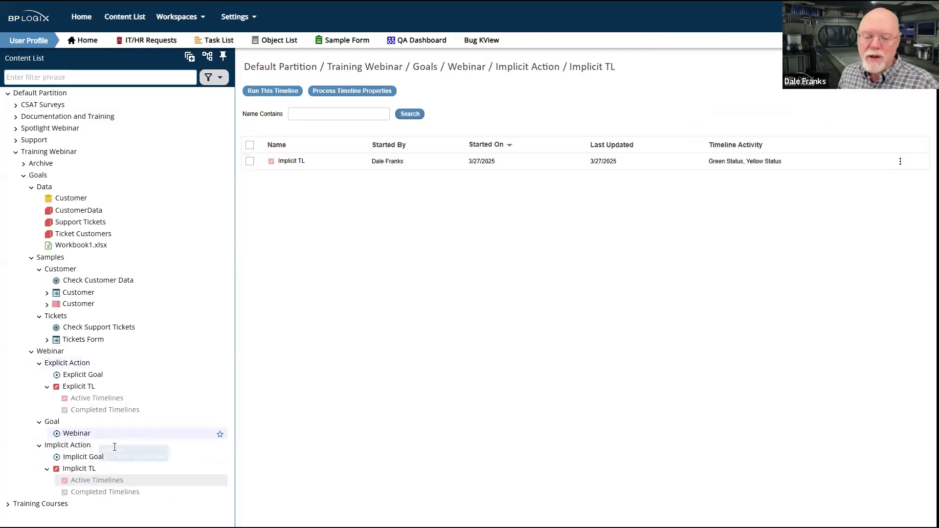
click(249, 161)
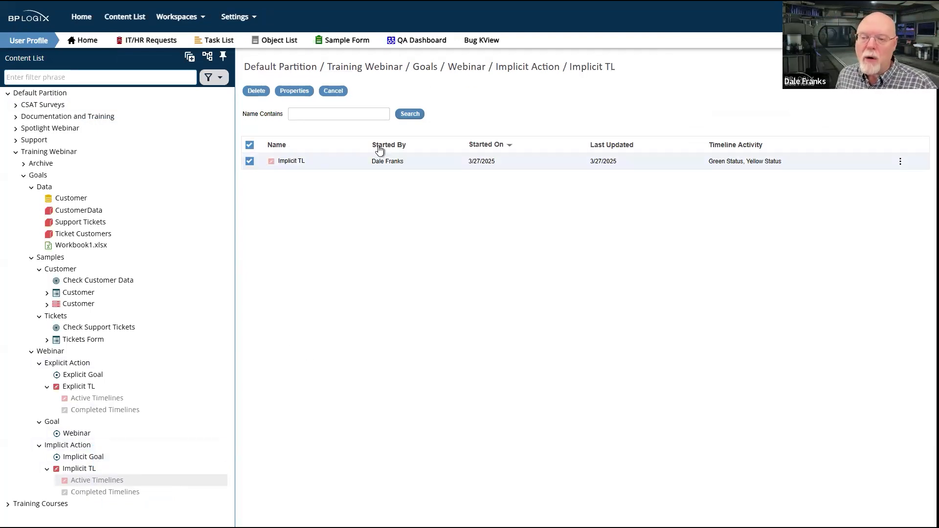
click(333, 91)
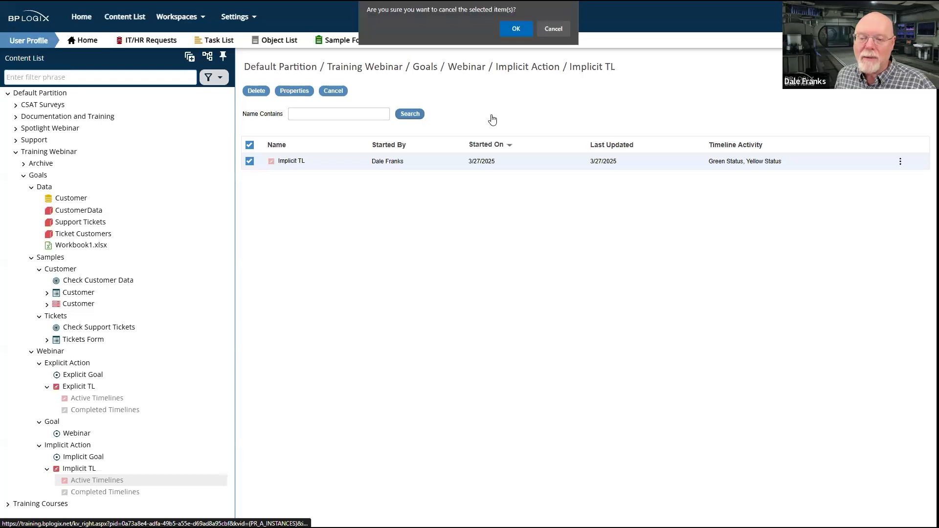
click(519, 28)
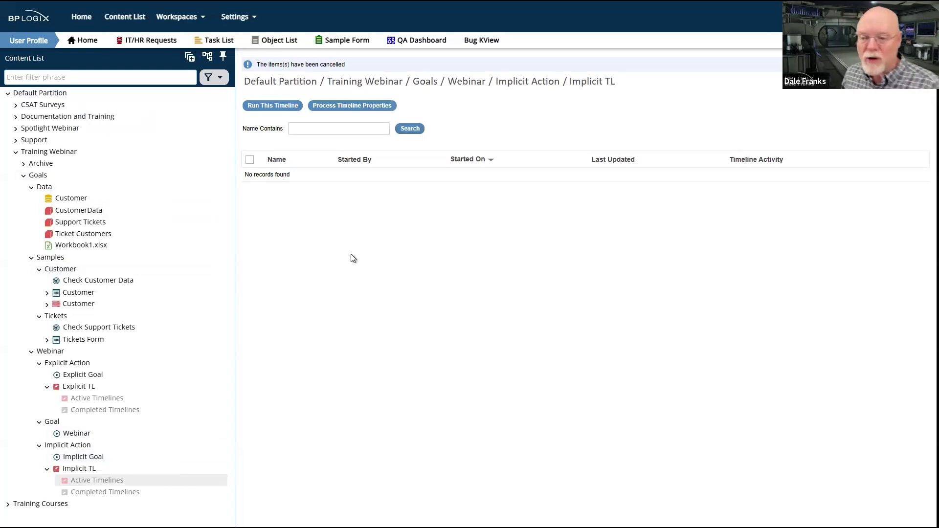
Collapse the Goals folder, expand the Support and Documentation and Training folders, and open Support's DA Notification folder
click(22, 177)
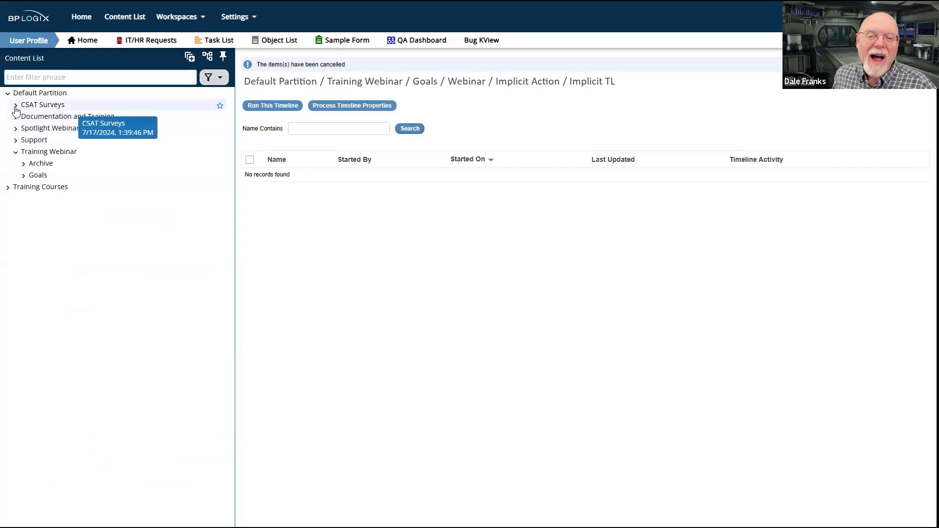
click(16, 140)
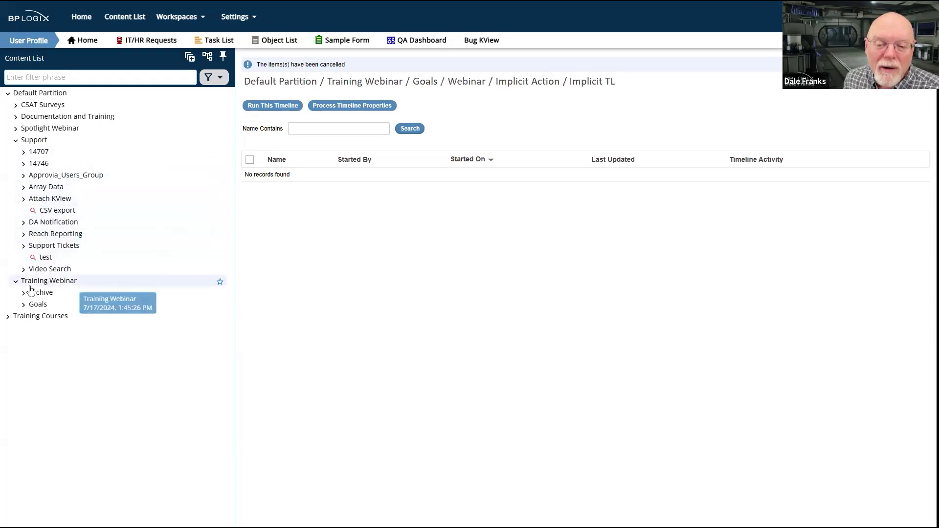
click(15, 141)
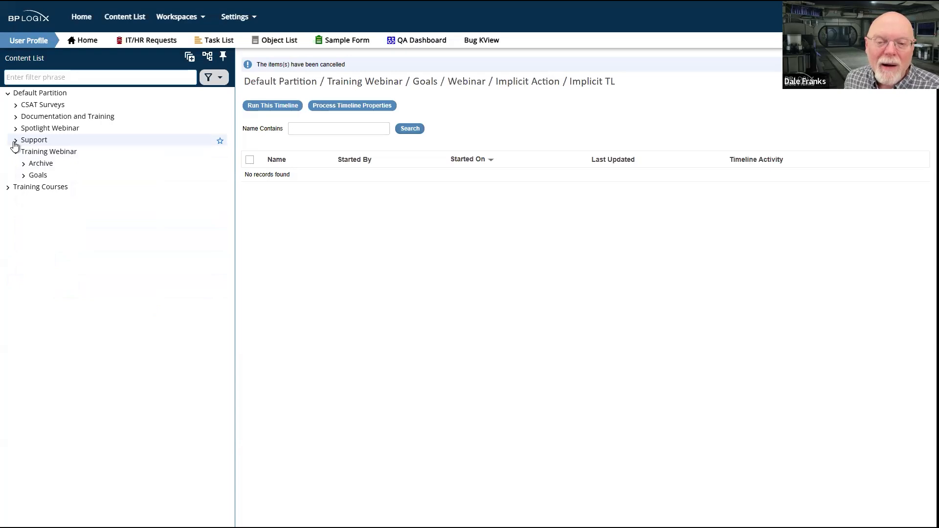
click(15, 141)
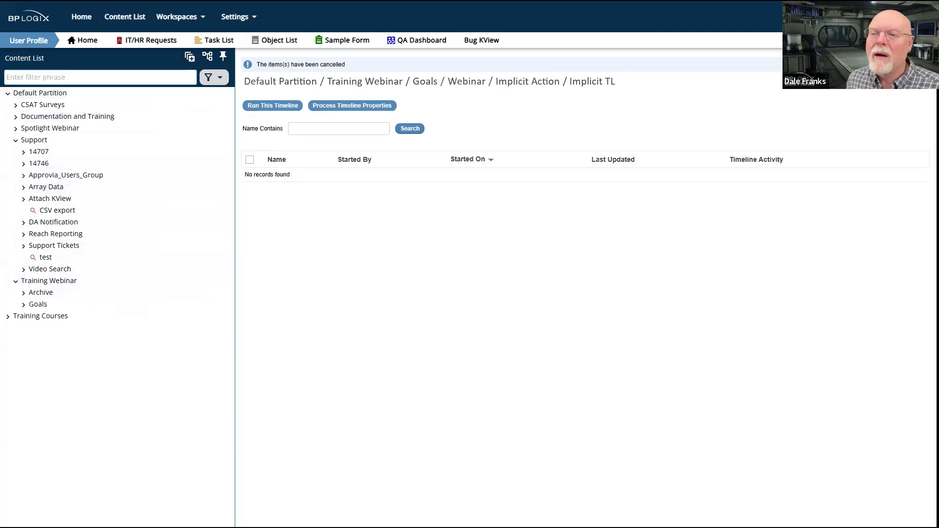
click(15, 119)
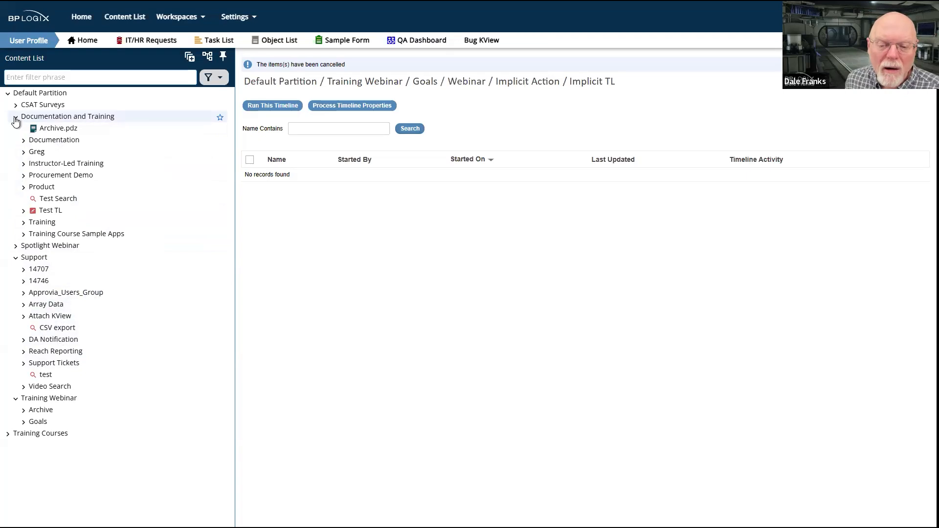
click(48, 343)
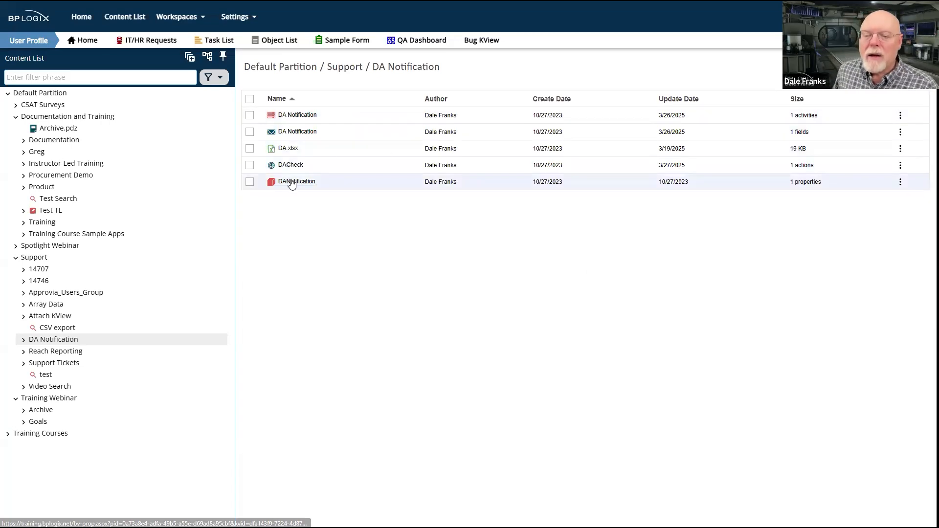
View the properties of DA.xlsx and of the DANotification business value in the DA Notification folder
click(288, 149)
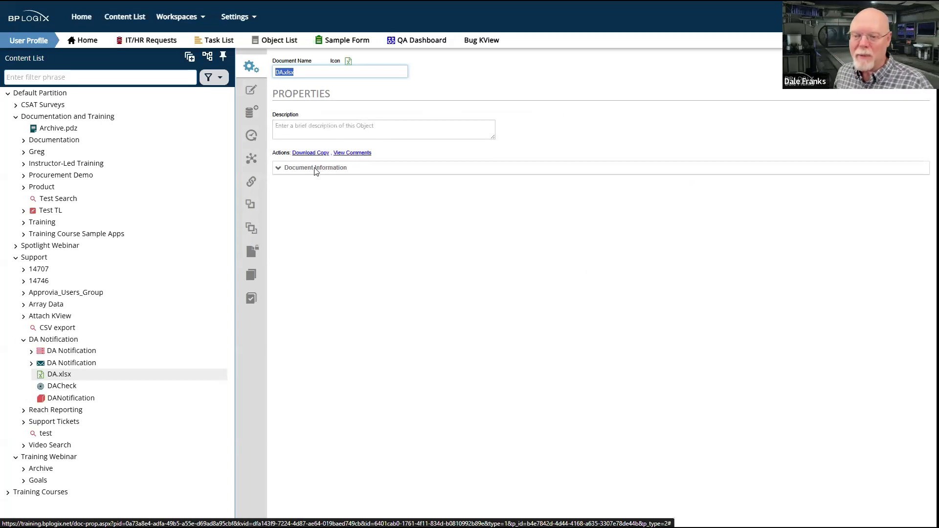
click(376, 281)
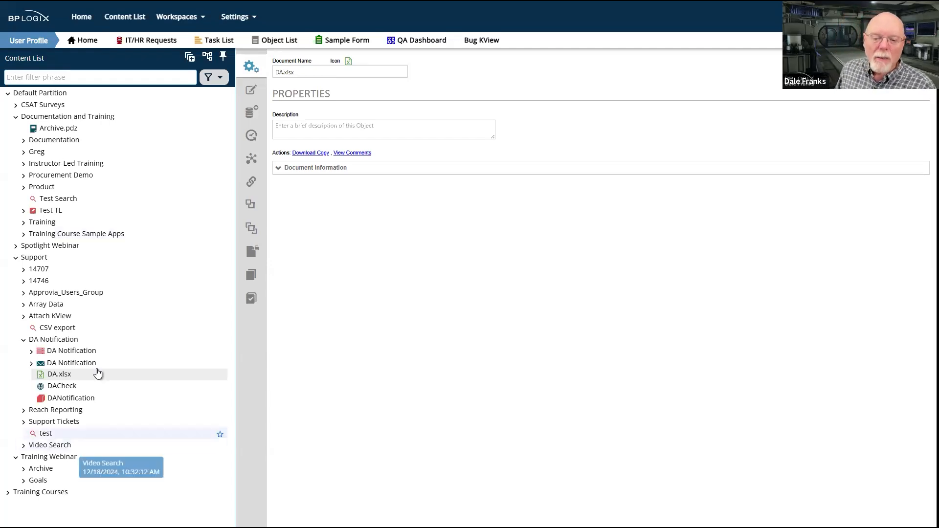
click(71, 398)
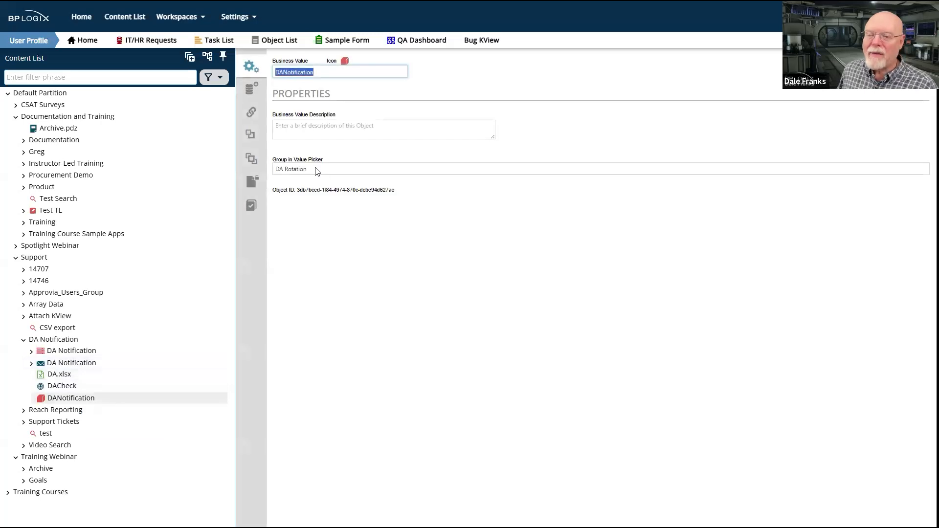
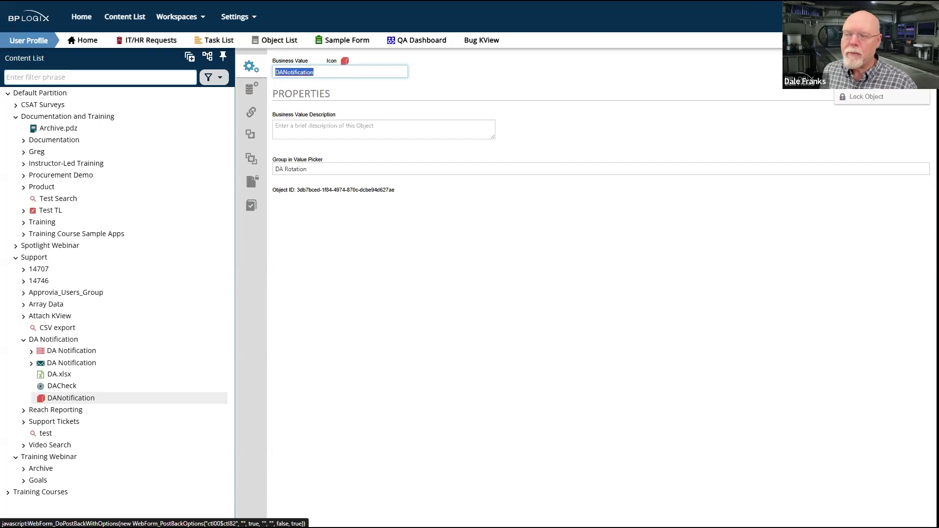
Review the DANotification business value's configuration, inspecting the DASchedule table's Assignee and RotationDate columns and the Assignee property mapping
click(252, 90)
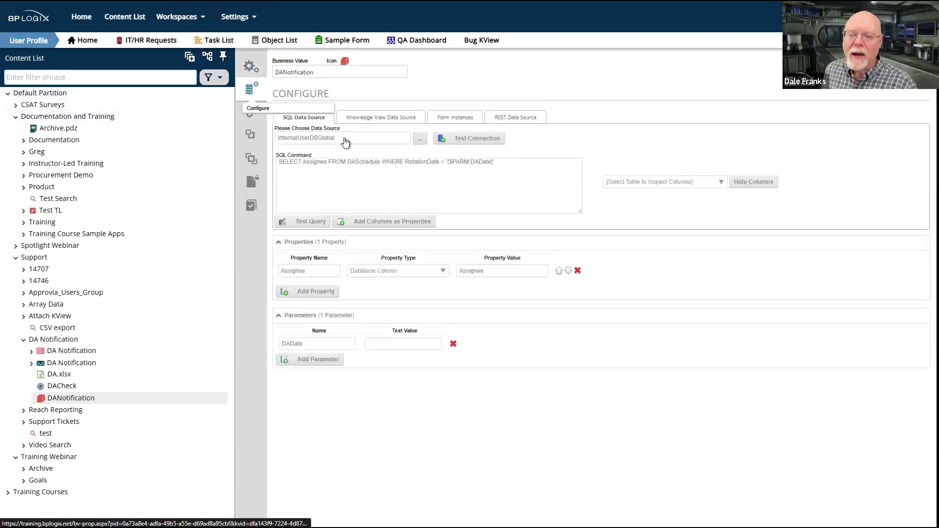
click(709, 183)
scroll(667, 257, down, 6)
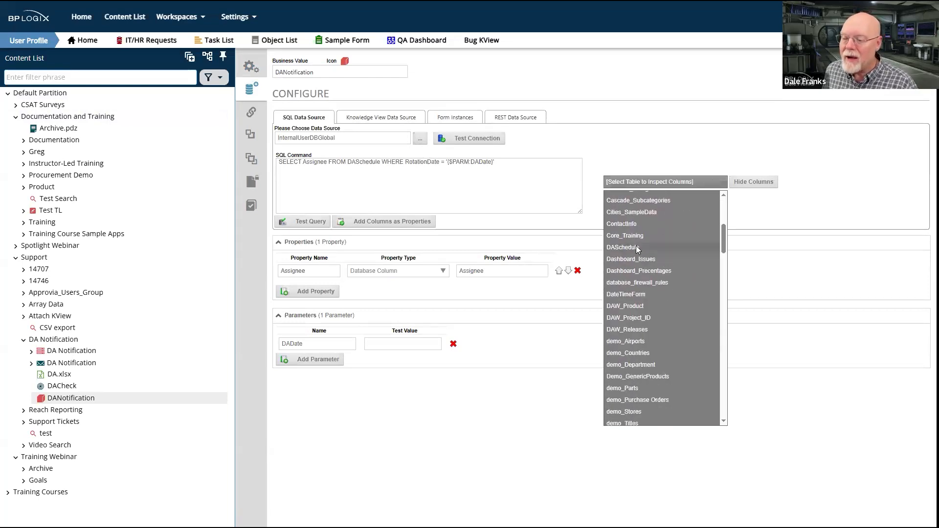
click(636, 247)
drag(635, 199, 605, 198)
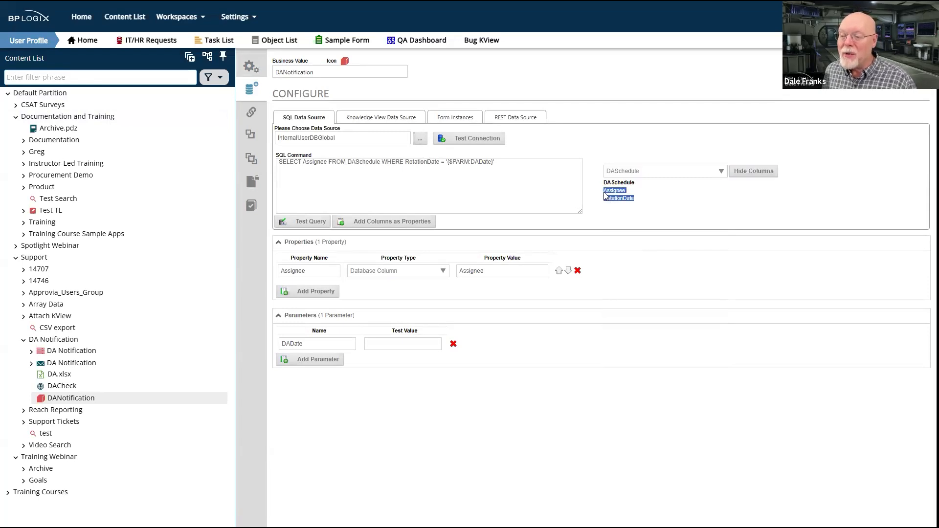
click(680, 200)
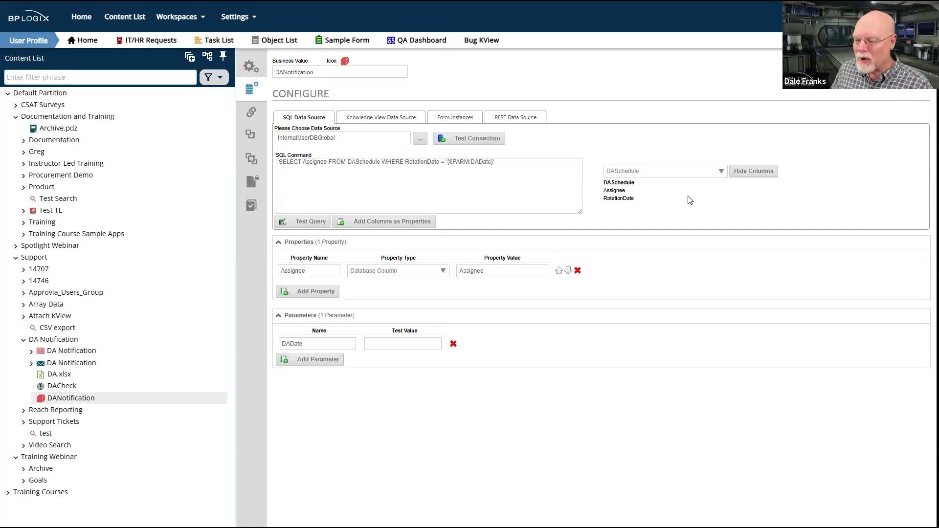
double_click(623, 202)
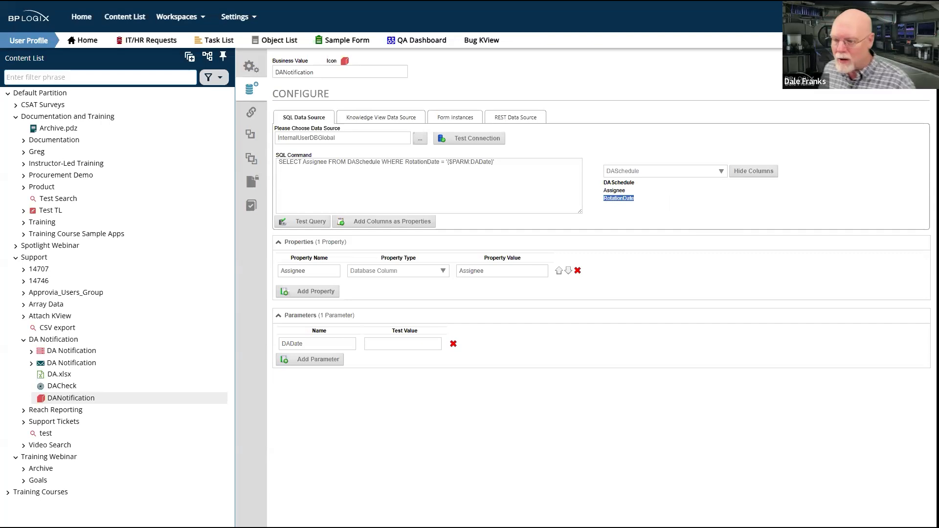
click(751, 197)
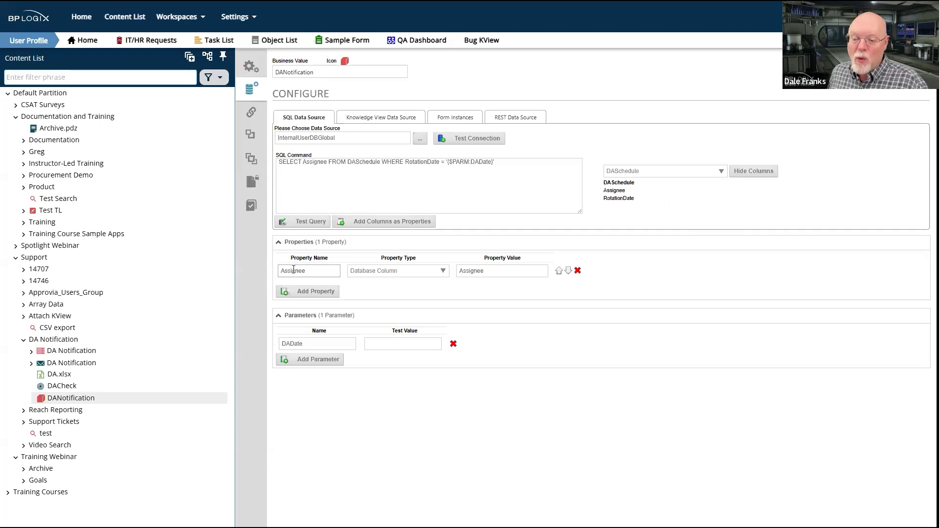
click(497, 268)
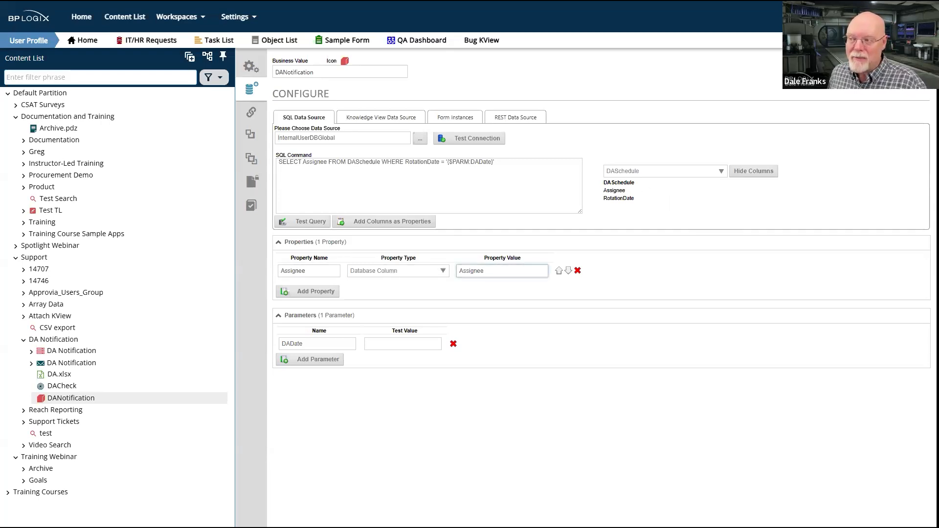
Open the DACheck goal's execution options and copy its result expression into an untitled Visual Studio Code file to read it in full
mouse_move(899, 63)
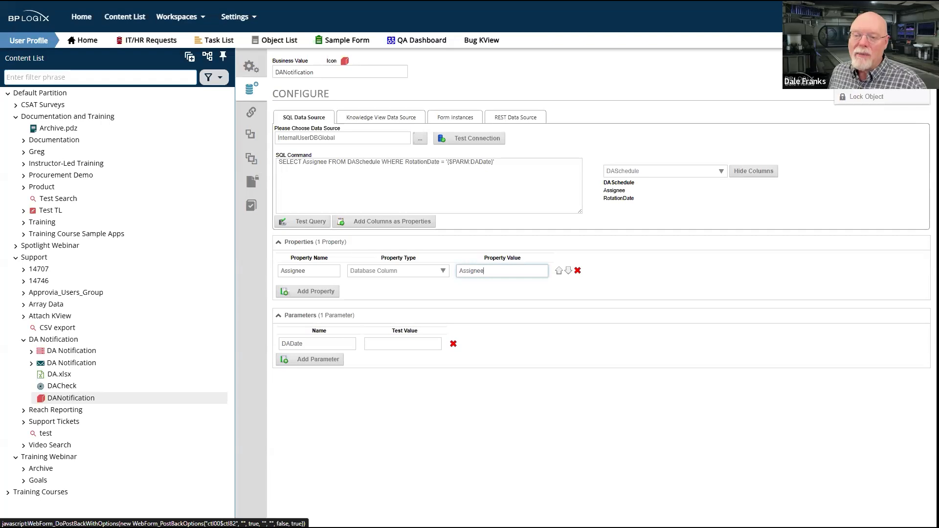
click(62, 386)
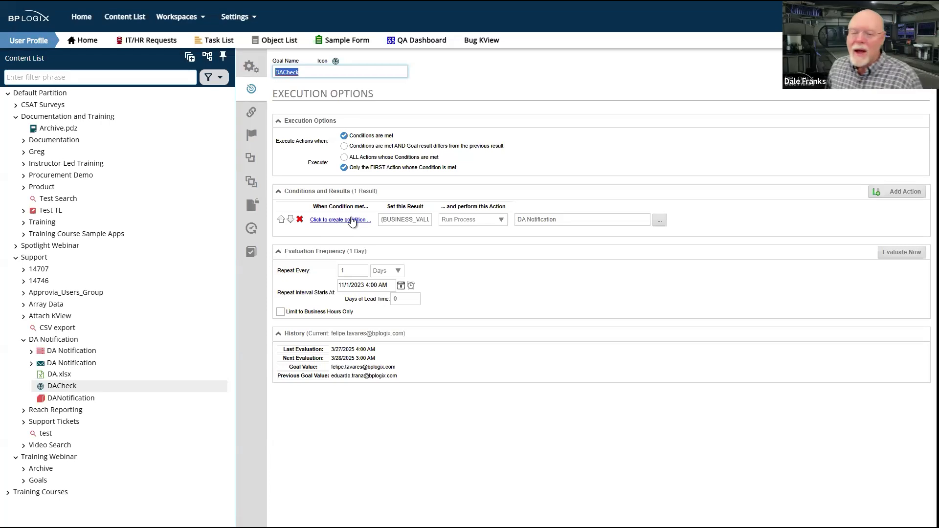
drag(383, 220, 438, 221)
double_click(393, 220)
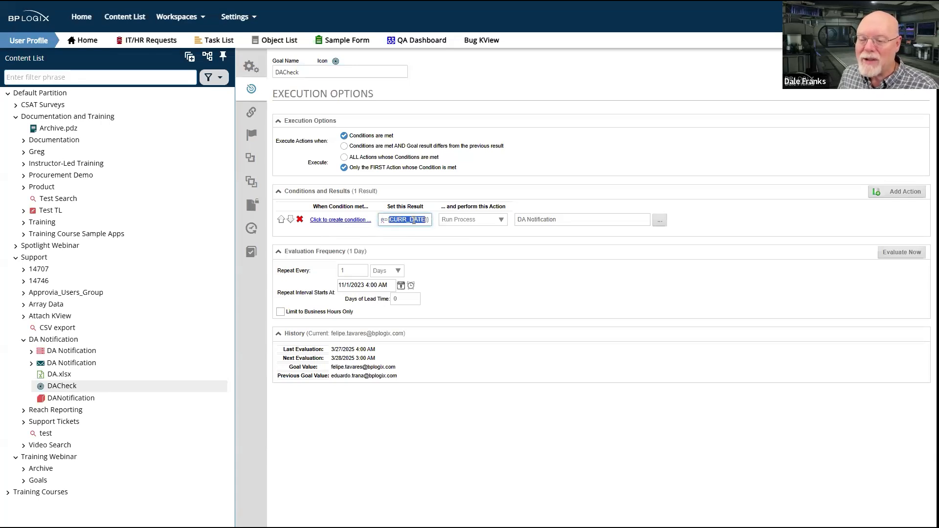
triple_click(414, 220)
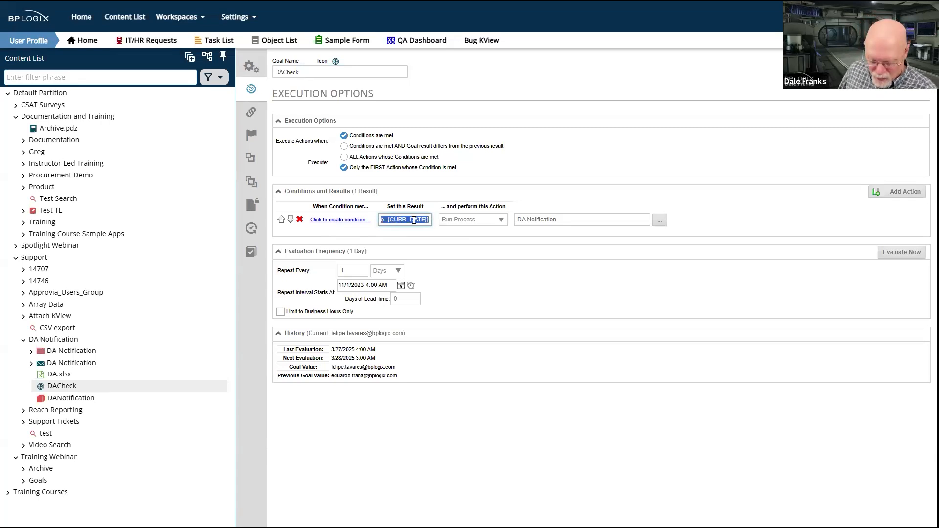
key(ctrl+v)
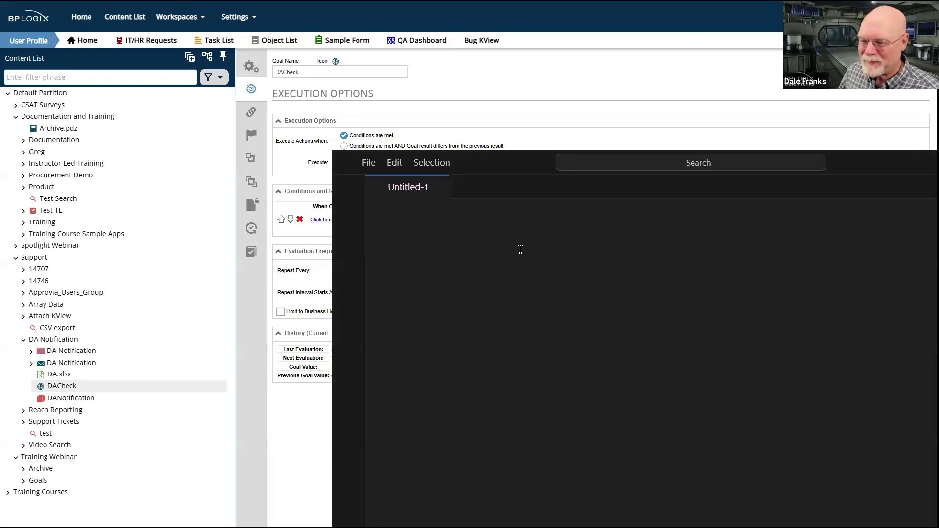
drag(614, 209, 351, 206)
text({BUSINESS_VALUE:DANotification.Assignee, $DADate={CURR_DATE}})
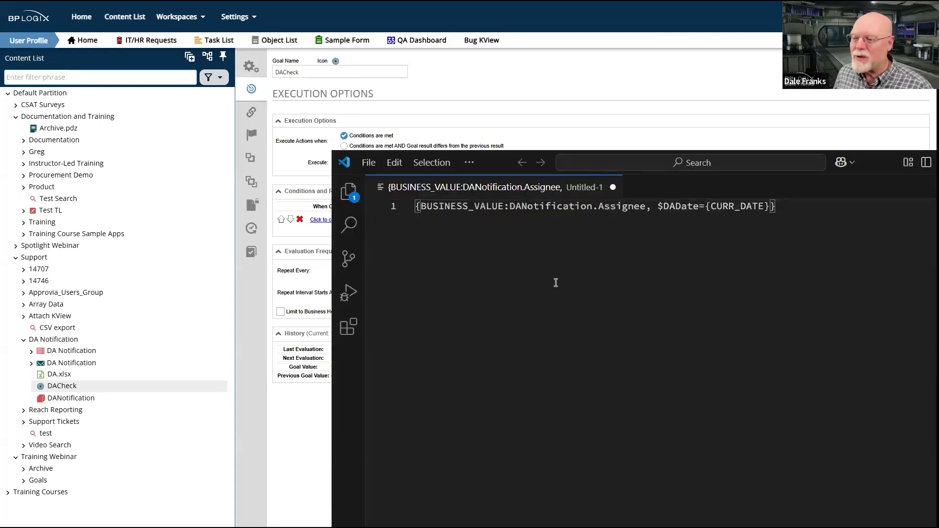
Examine the expression's BUSINESS_VALUE, DANotification, Assignee and CURR_DATE parts, and move the code editor window clear of the goal's execution options
drag(420, 207, 503, 210)
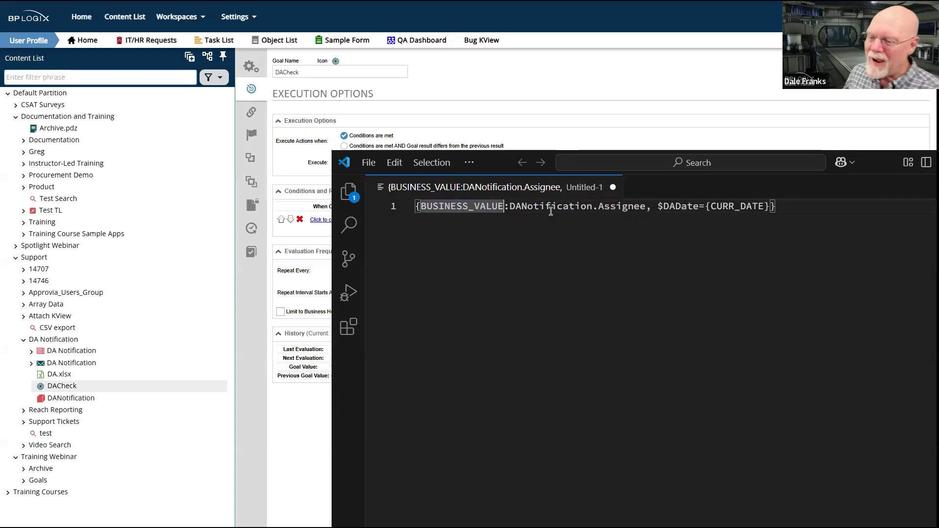
double_click(534, 206)
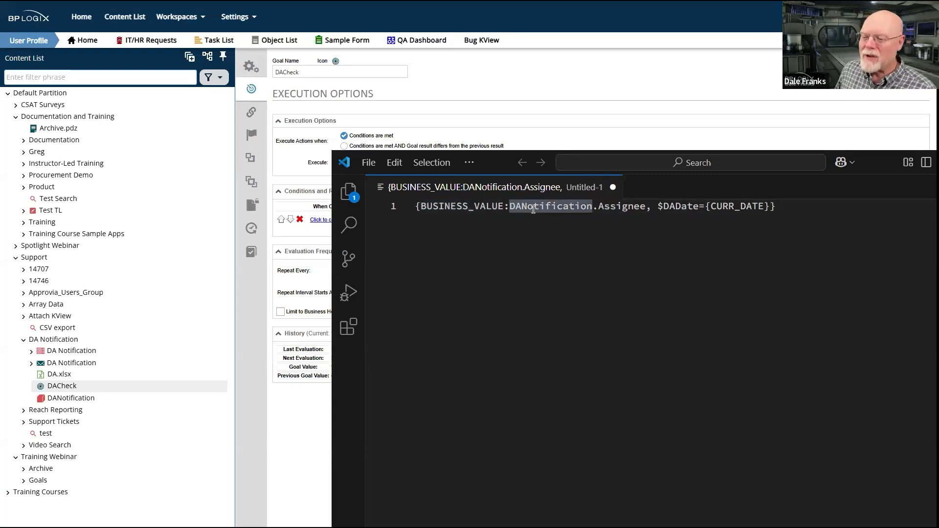
double_click(628, 206)
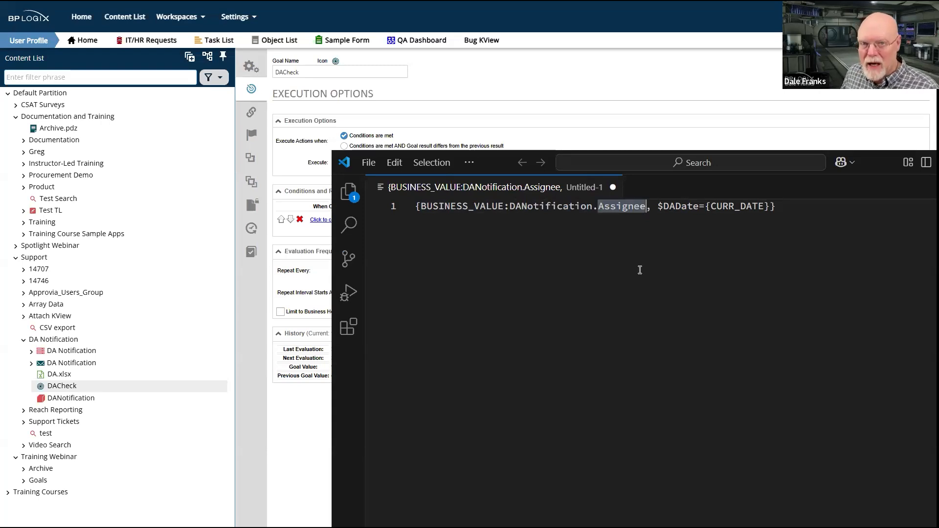
double_click(714, 206)
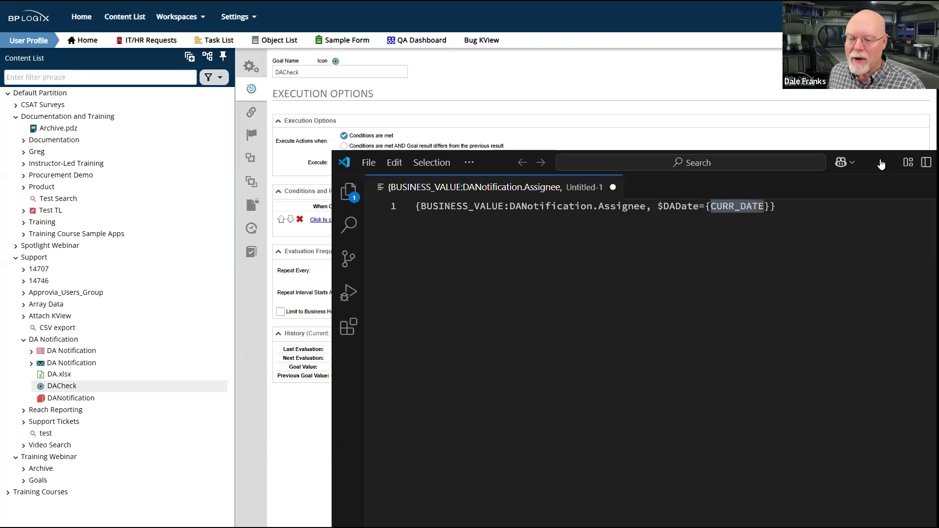
drag(880, 164, 764, 361)
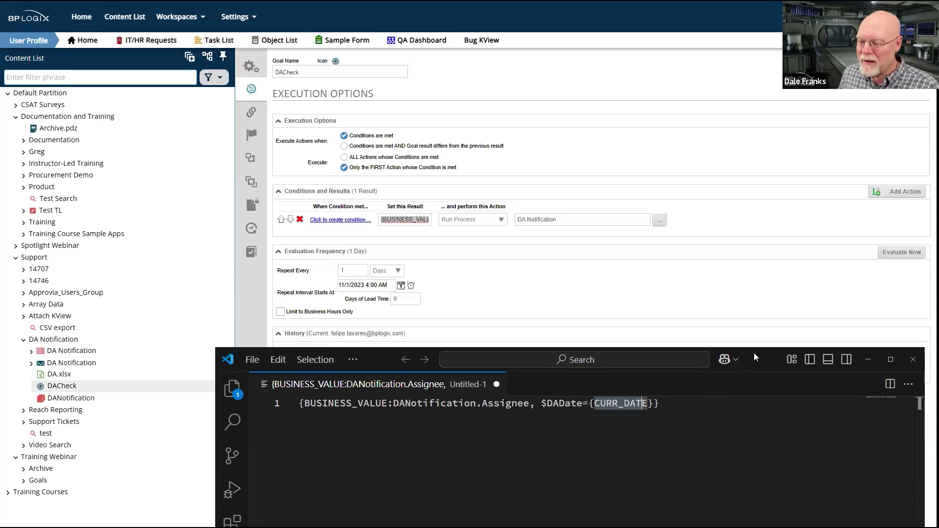
drag(754, 353, 746, 326)
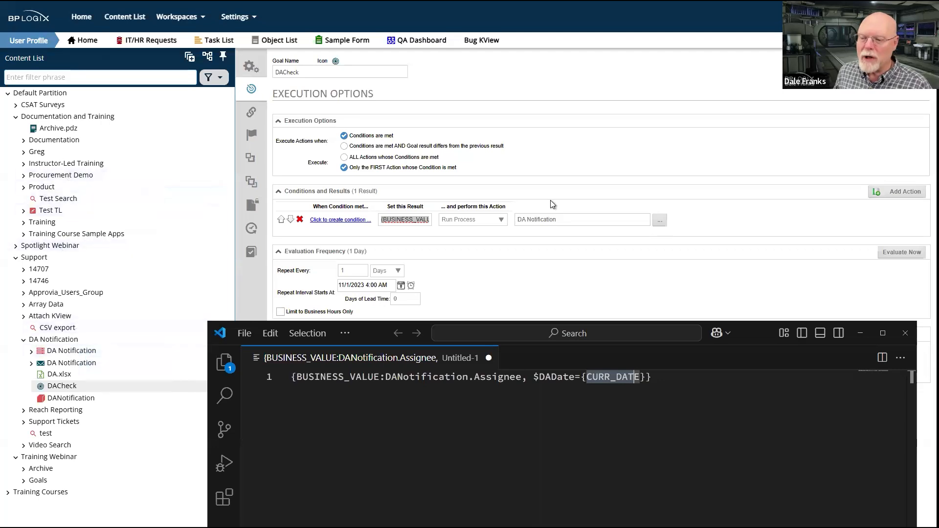
Open the DA Notification timeline in the DA Notification folder and close the Visual Studio Code window
click(62, 354)
click(62, 353)
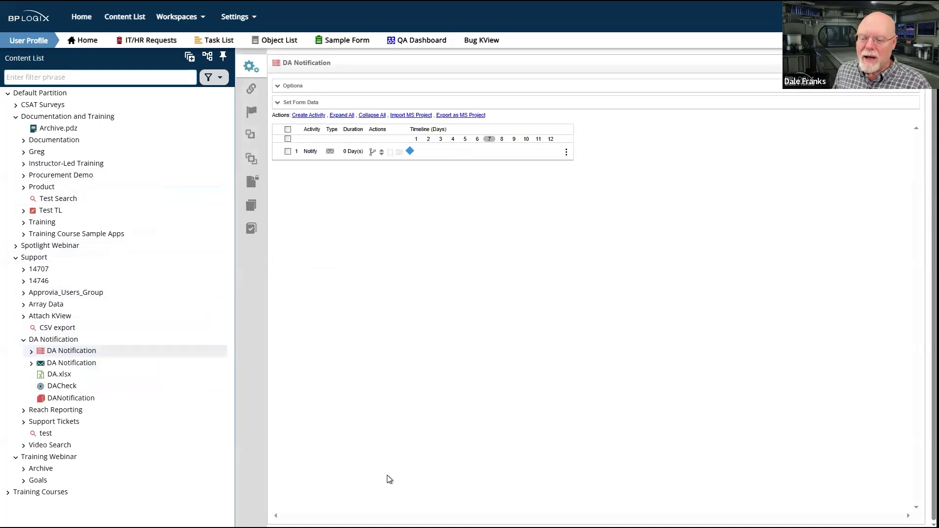
key(alt+Tab)
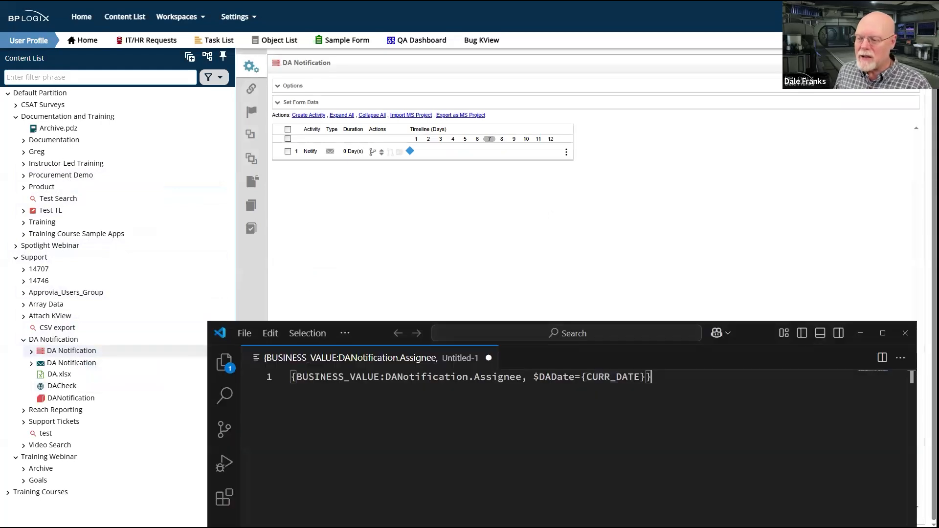
click(905, 333)
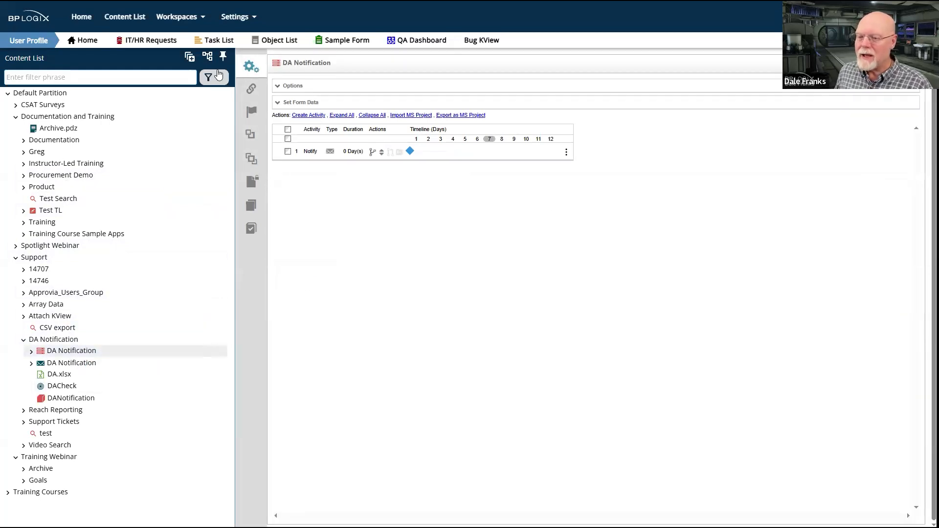
Review the Notify activity's notification recipients, including the system variable that uses the DANotification business value
click(310, 152)
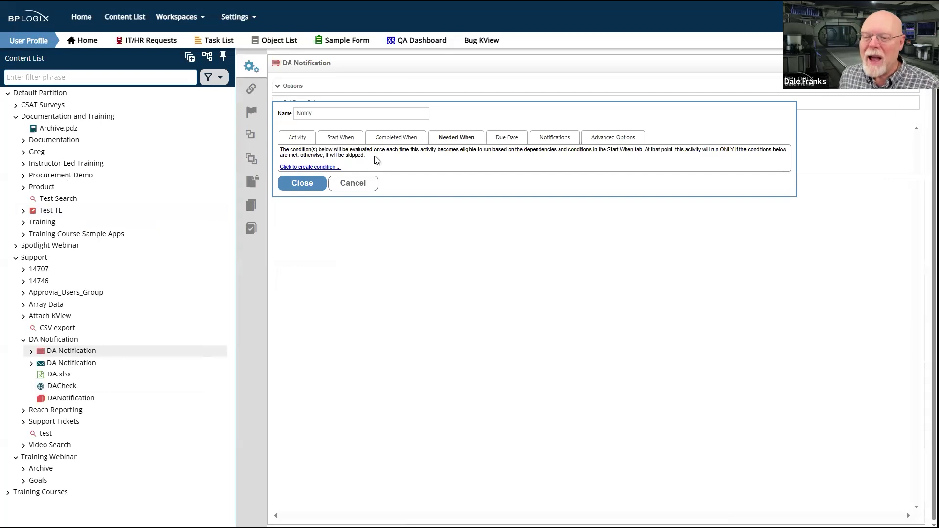
click(558, 140)
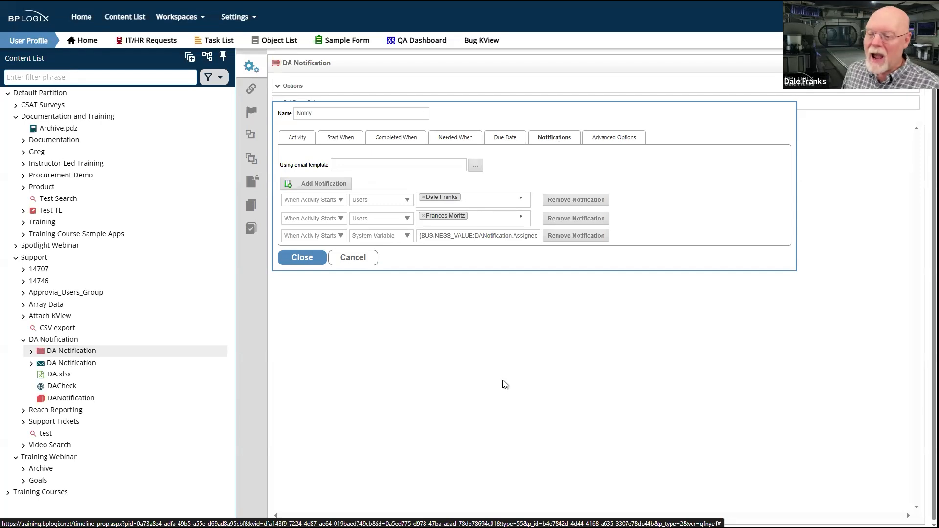
drag(473, 235, 547, 239)
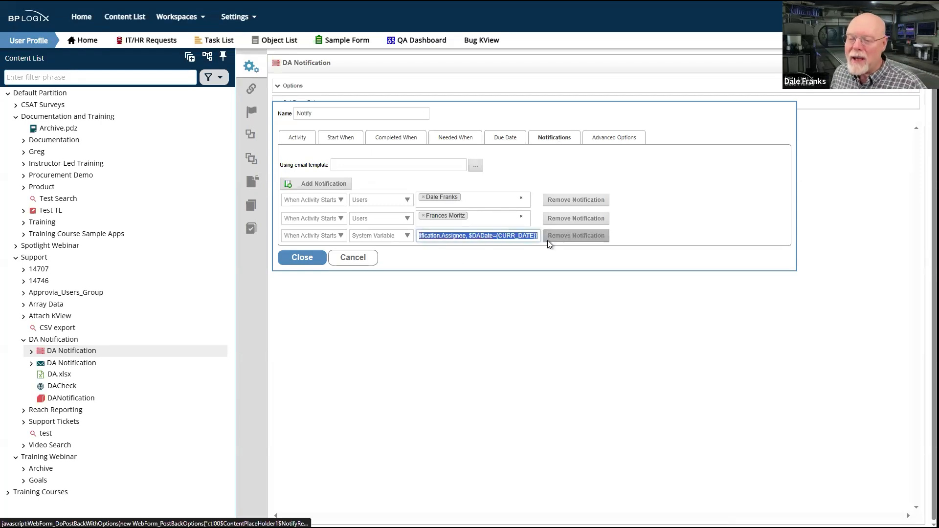
click(457, 380)
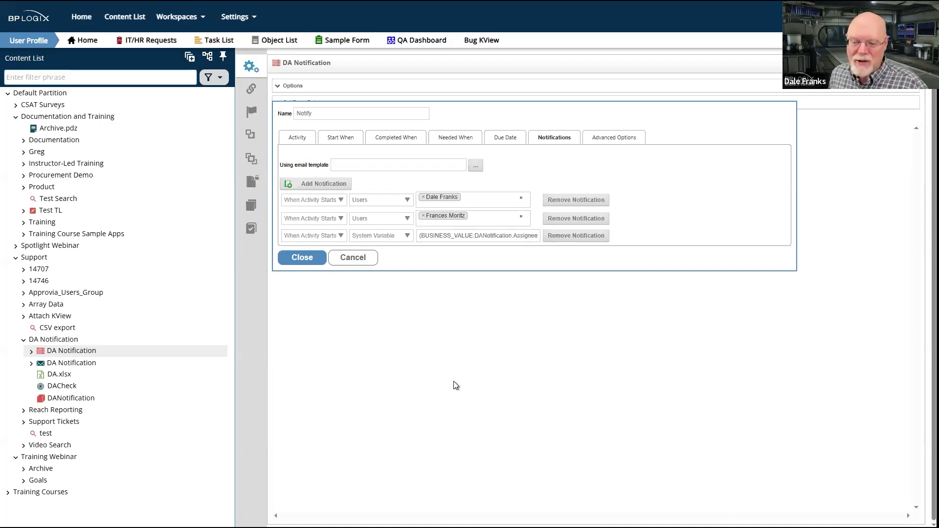
Leave the DA Notification timeline without saving and open the DA Notification email template's properties
drag(63, 332, 240, 294)
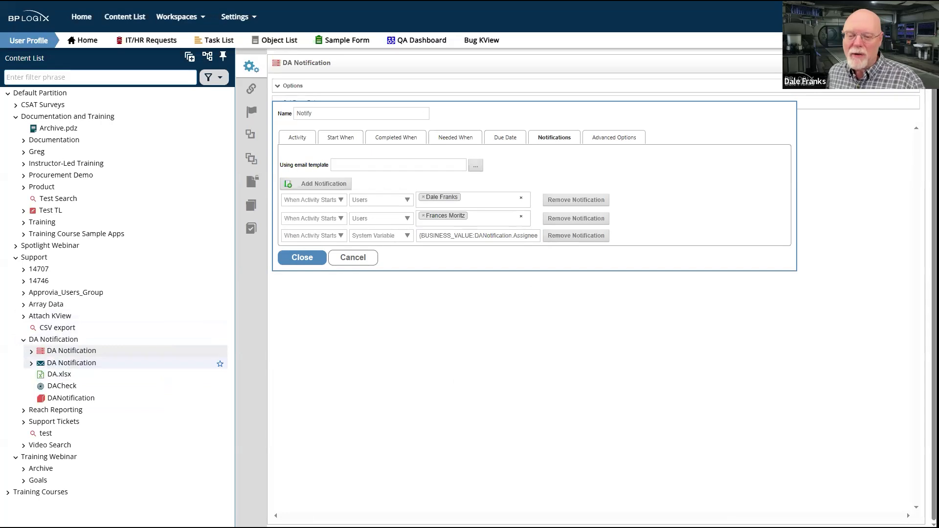
click(77, 368)
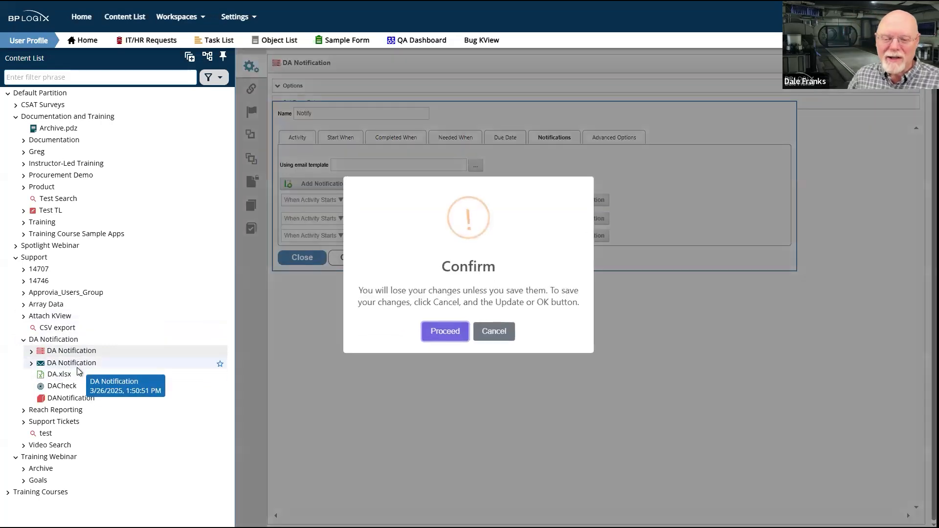
click(445, 331)
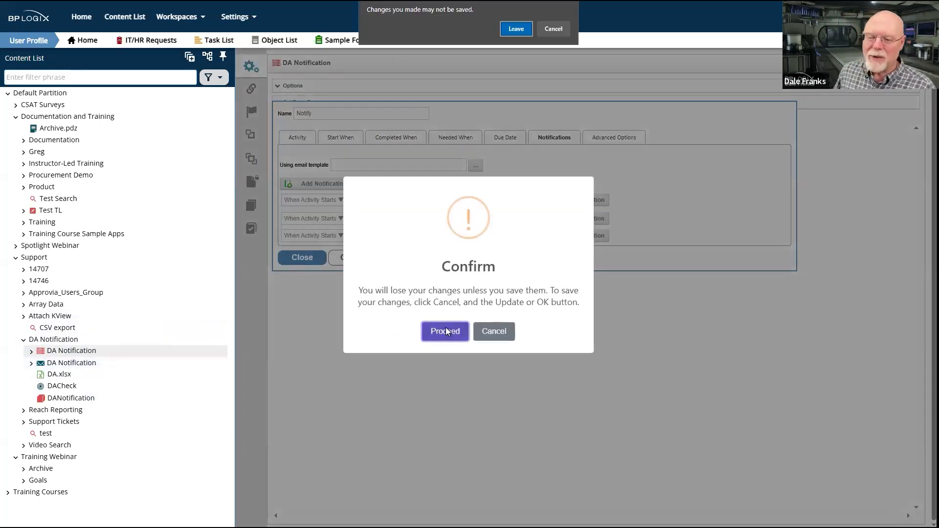
click(524, 31)
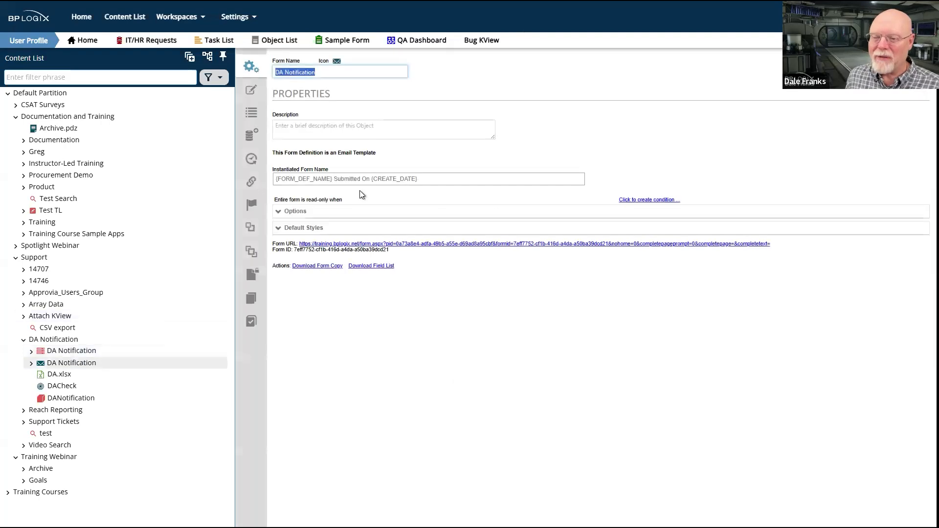
Inspect the email template's message and its email data control's subject with the DACheck goal variable, and leave the template without saving
click(254, 93)
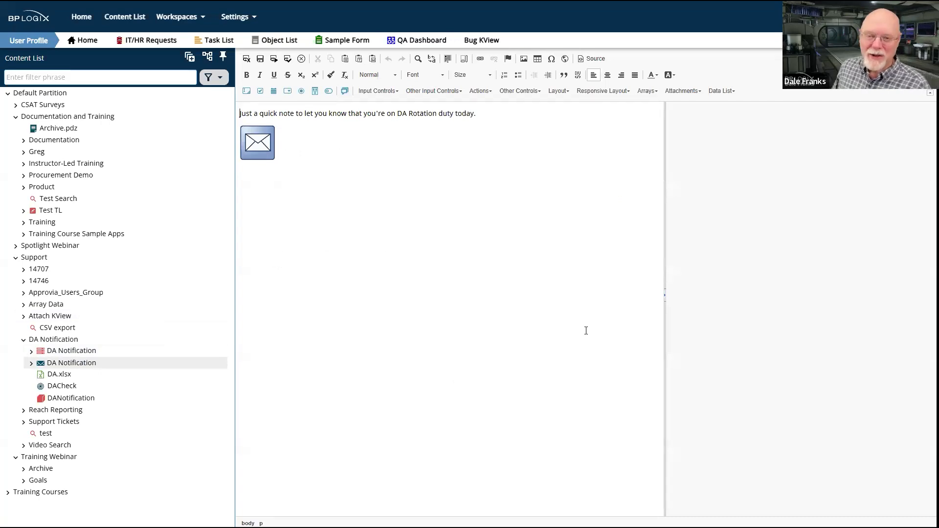
click(260, 141)
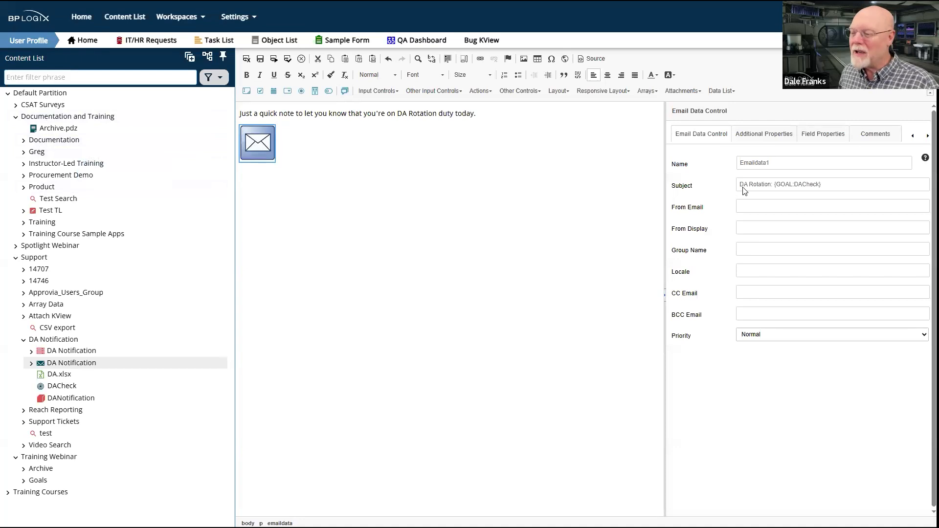
drag(822, 185, 771, 186)
click(847, 186)
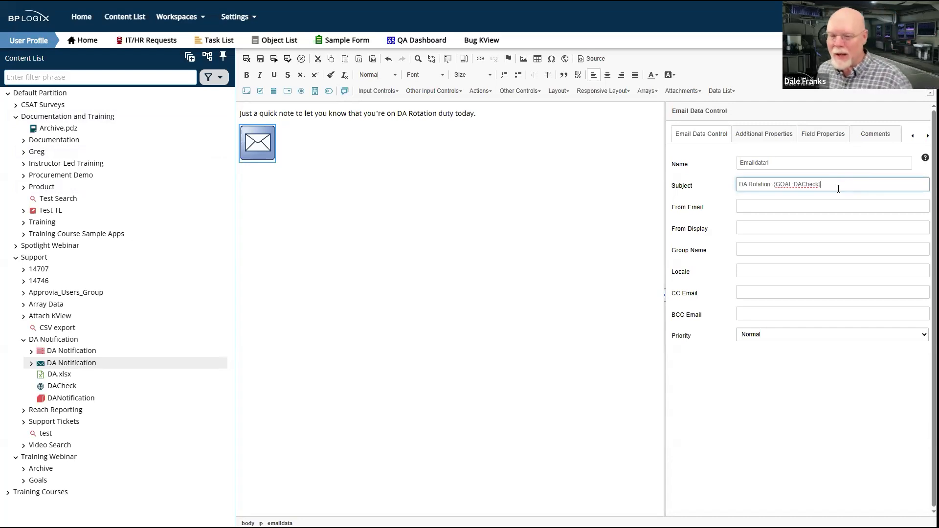
click(40, 356)
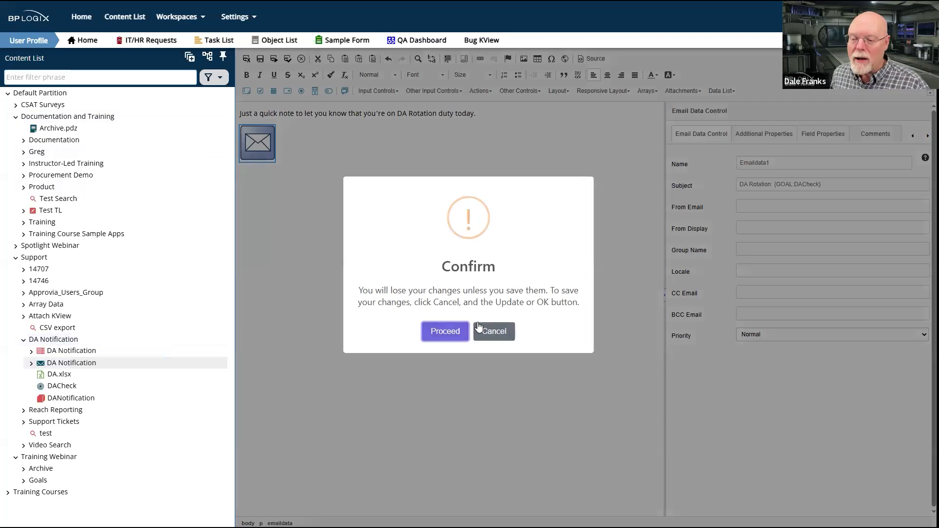
click(446, 331)
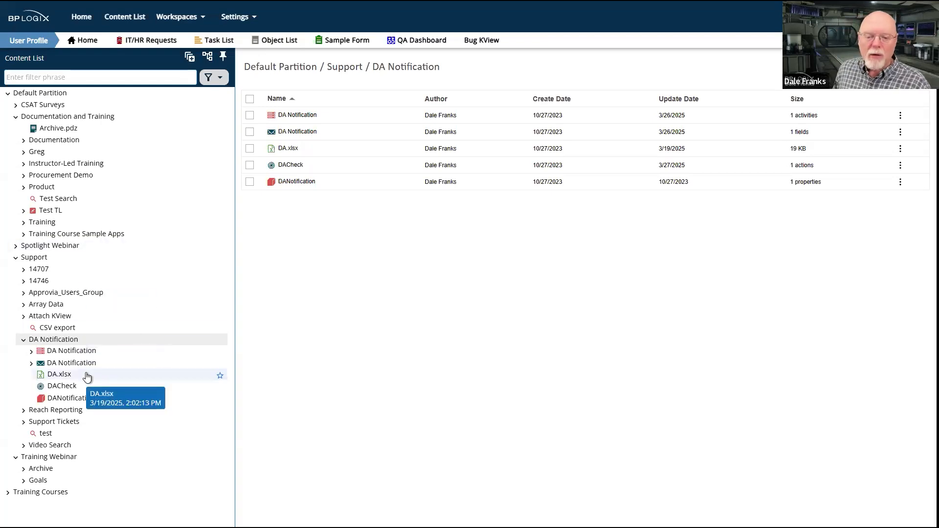
Review the DACheck goal's execution options and return to the DA Notification folder
click(62, 386)
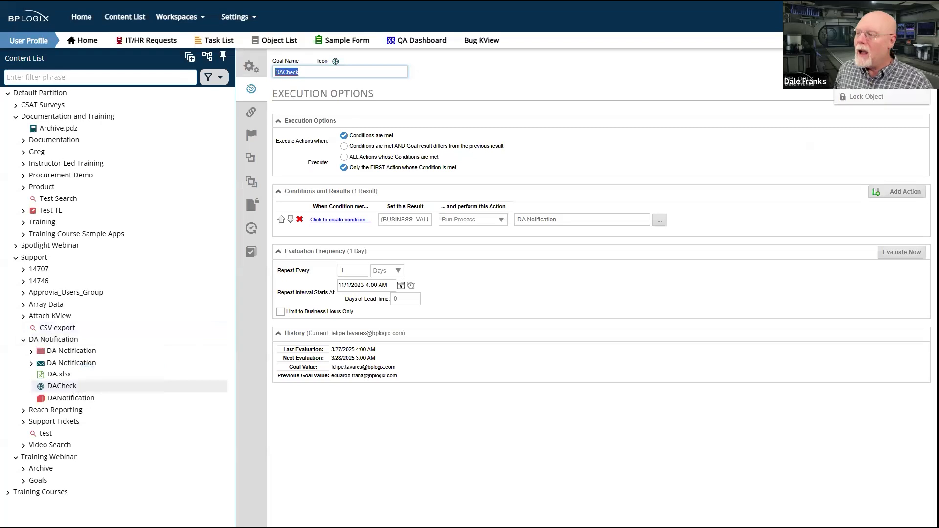
click(54, 339)
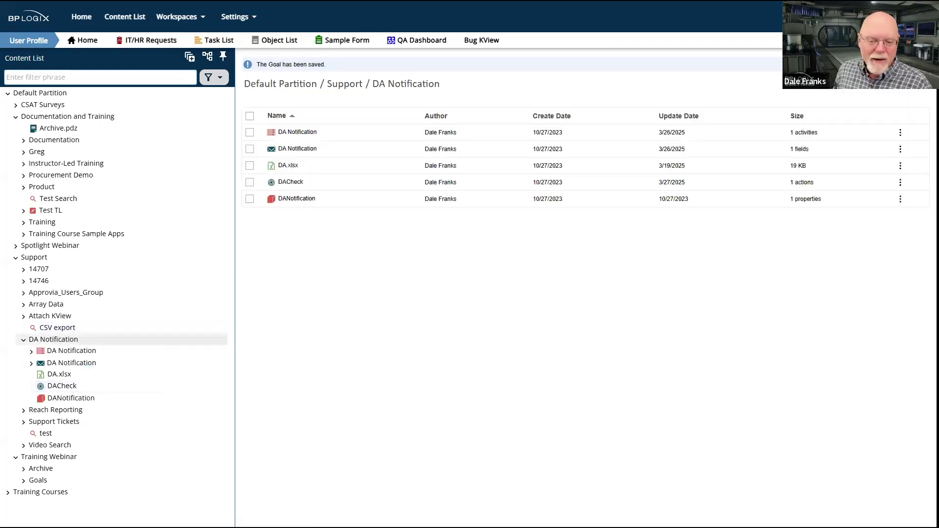
Open Implicit Goal from the Implicit Action folder under Training Webinar / Goals / Webinar and review its evaluation frequency settings
click(37, 481)
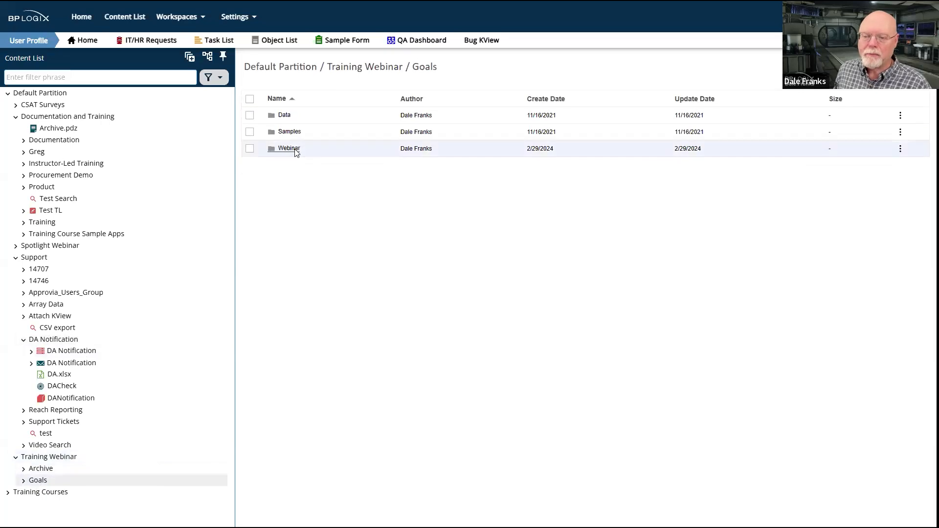
click(289, 150)
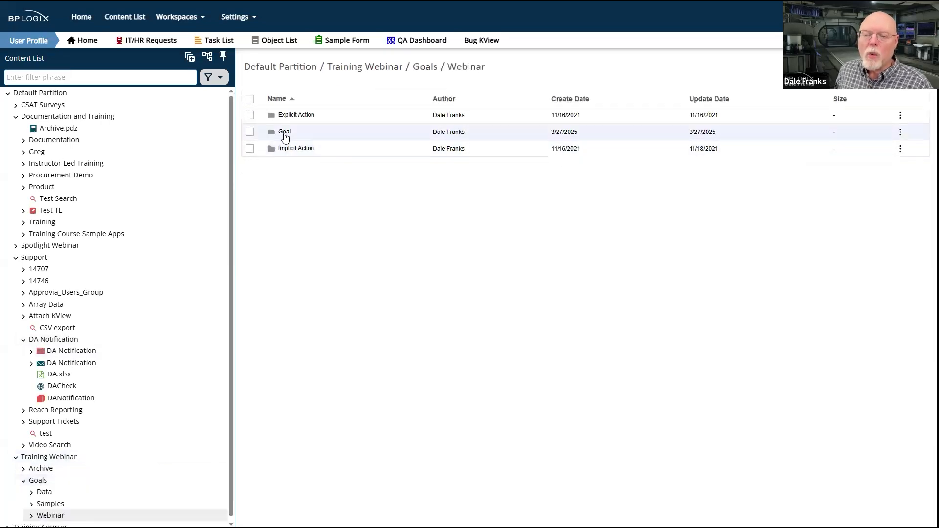
click(292, 150)
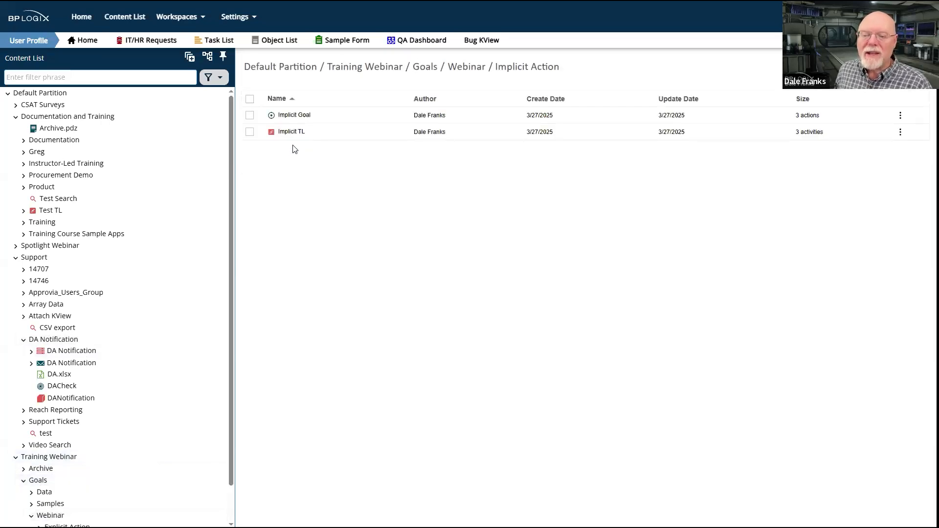
click(294, 118)
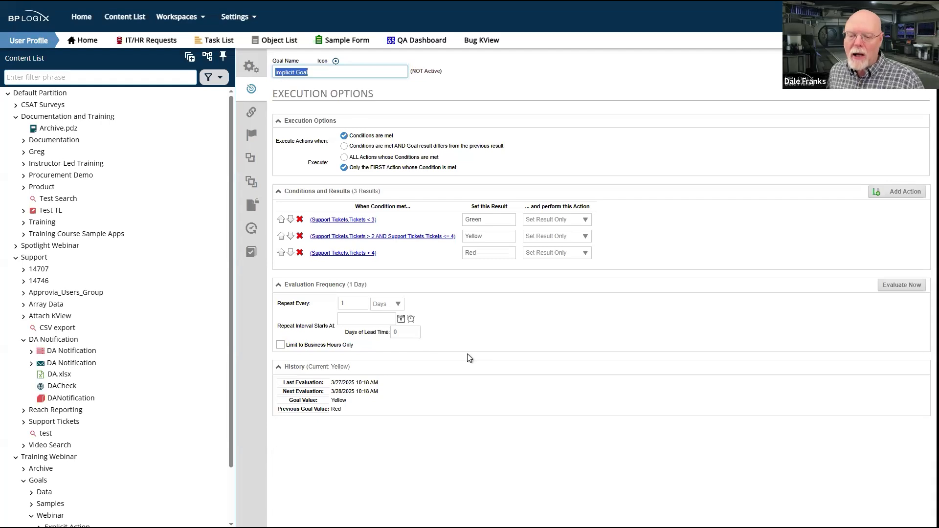
drag(471, 344, 271, 285)
click(601, 419)
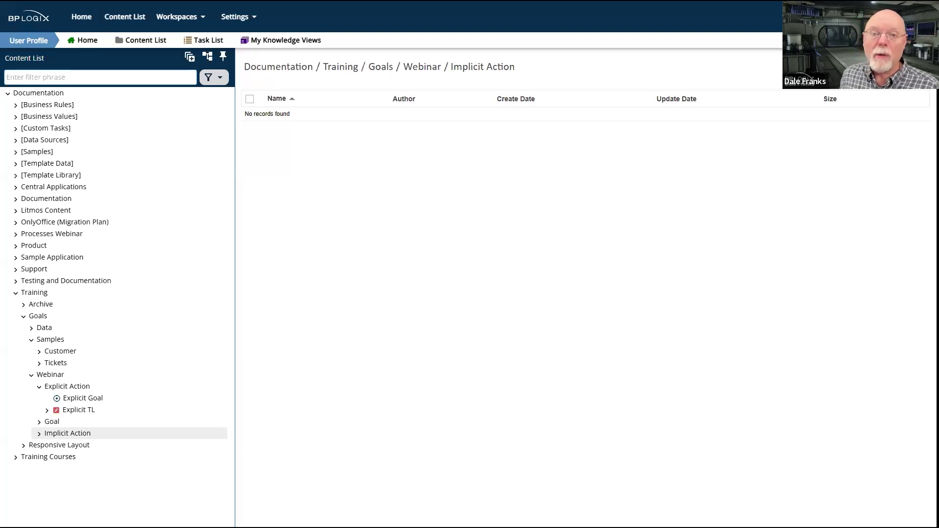
Open the BP Logix product documentation and go to the Goals System Variables page of the System Variables reference
click(19, 1)
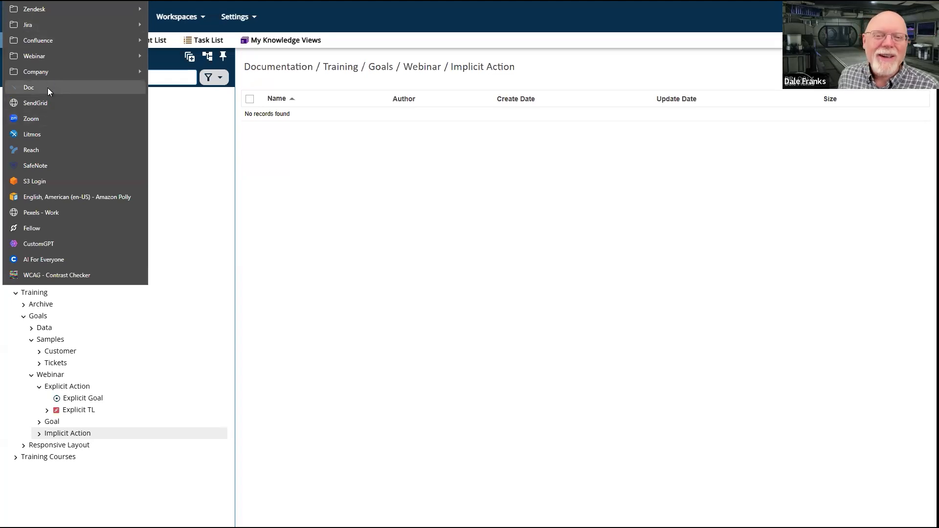
click(48, 87)
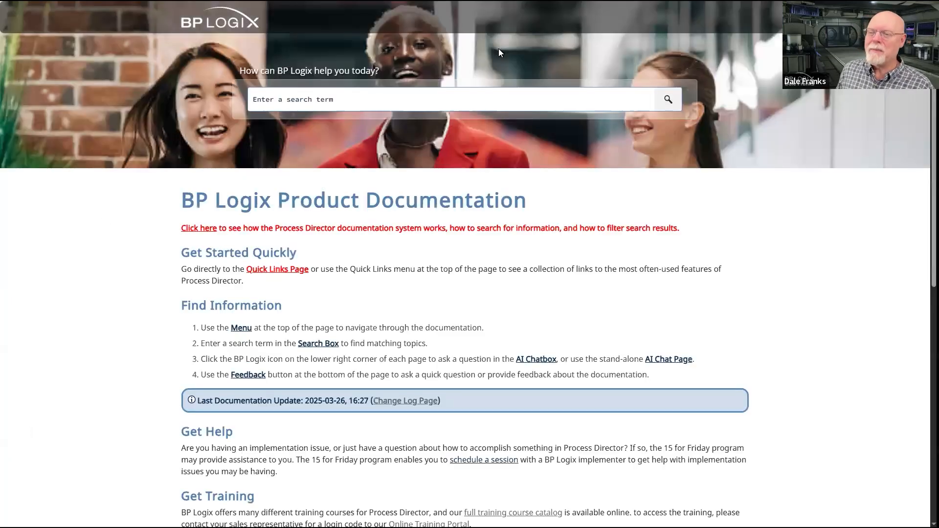
mouse_move(484, 22)
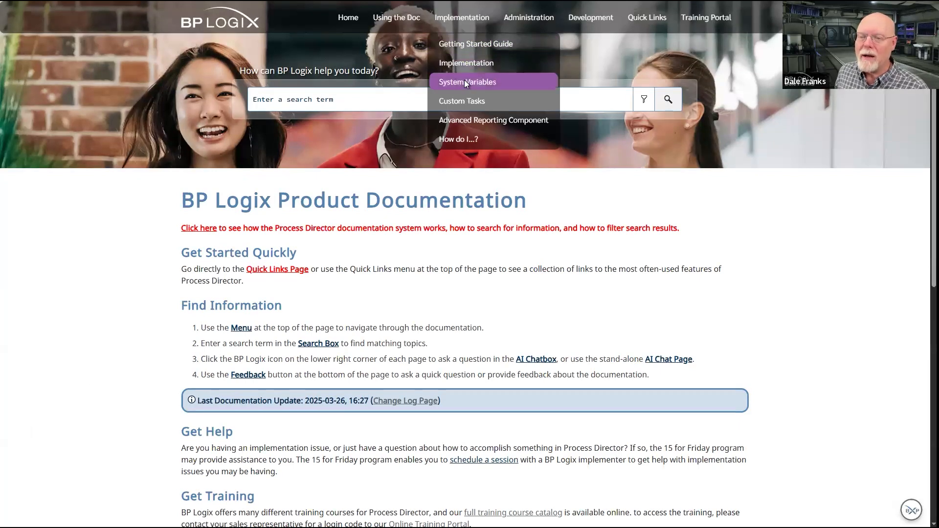
click(466, 83)
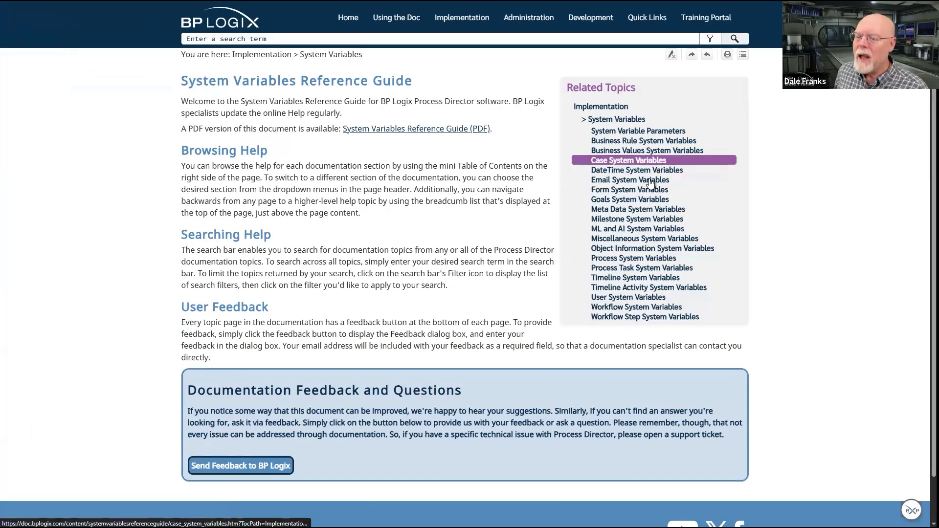
click(643, 199)
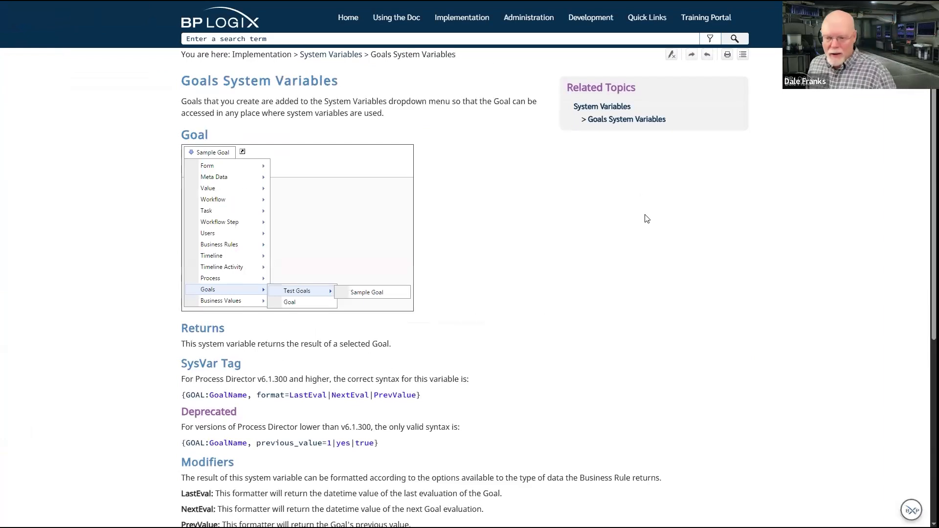
Examine the goal SysVar tag syntax for v6.1.300 and higher, including the GoalName part and the format parameter
scroll(646, 219, down, 2)
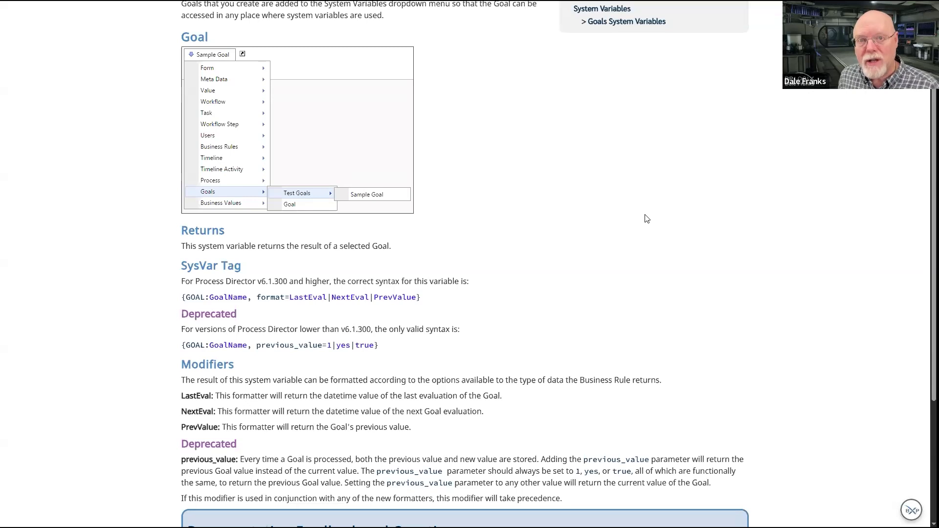
scroll(646, 219, down, 2)
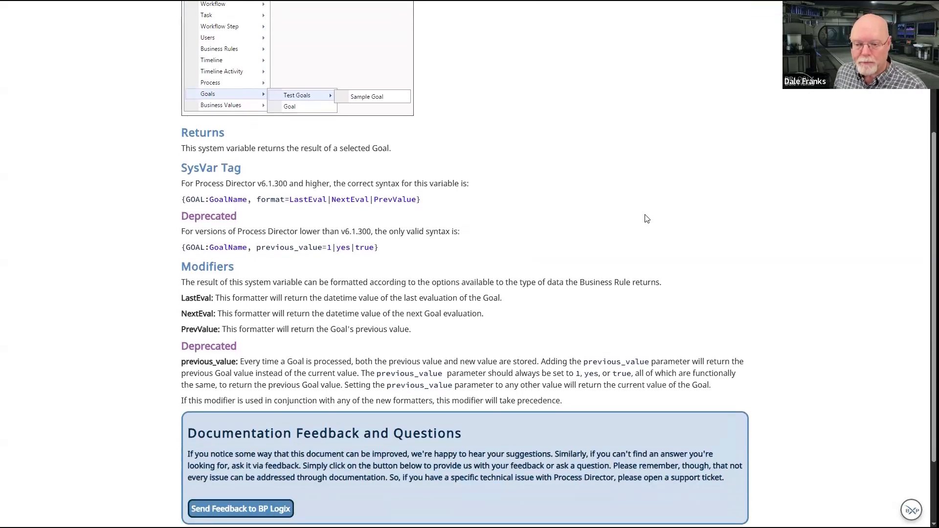
double_click(269, 199)
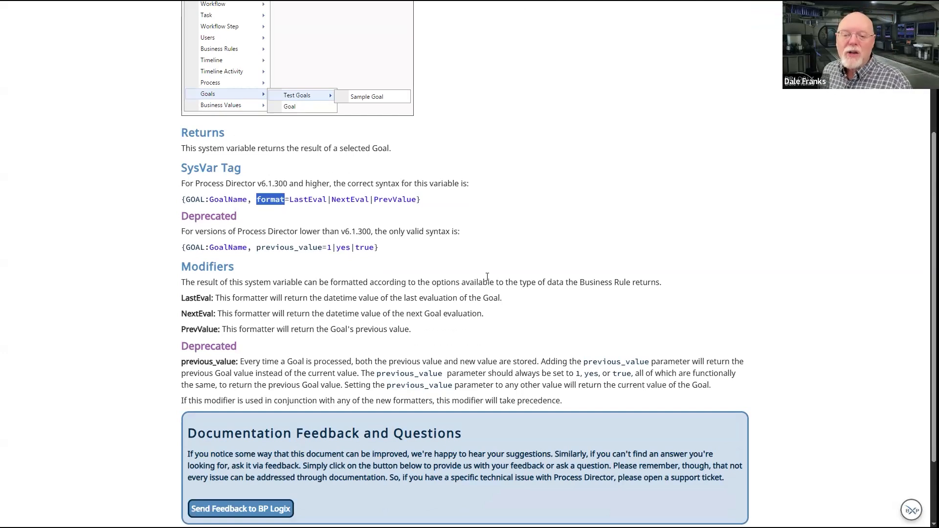
click(246, 199)
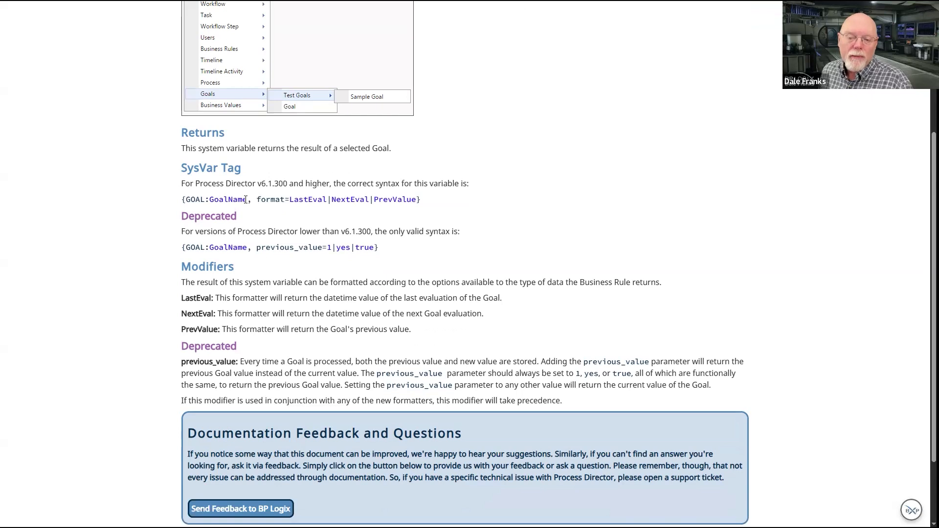
drag(246, 200, 182, 203)
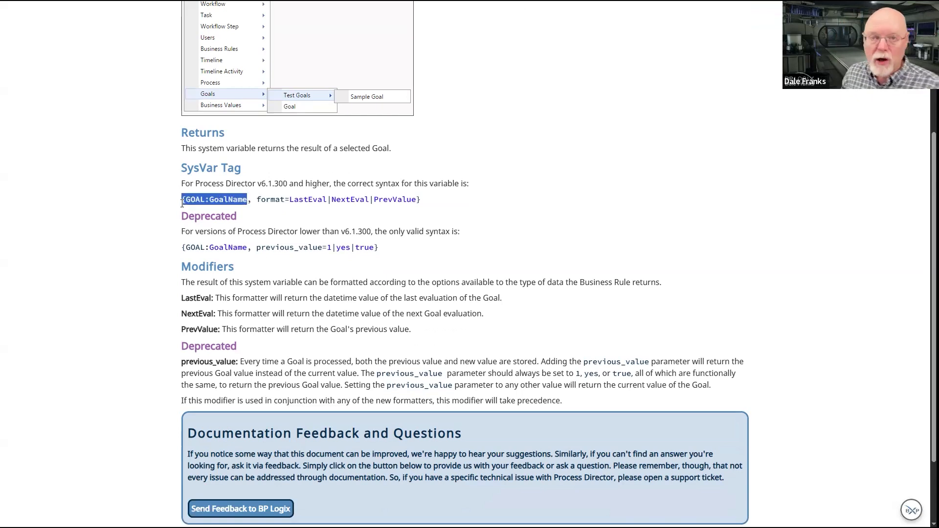
click(333, 193)
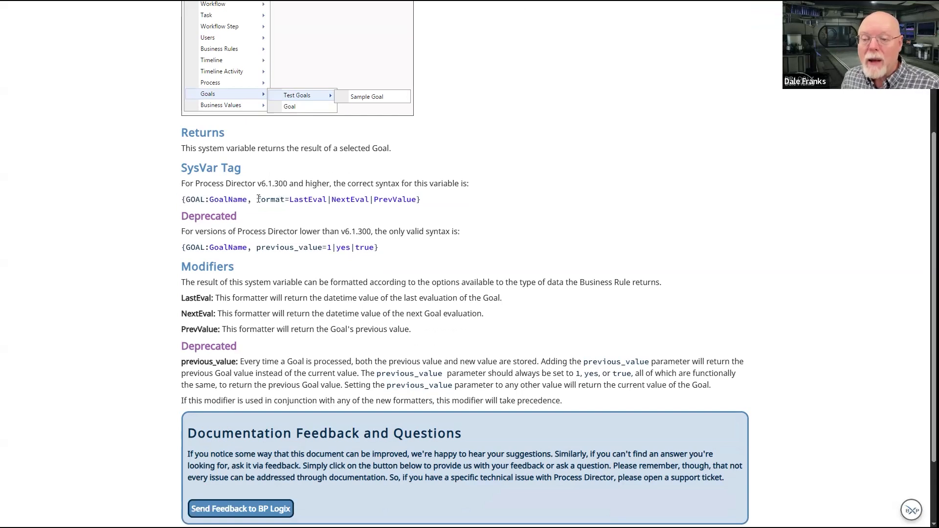
drag(257, 200, 289, 202)
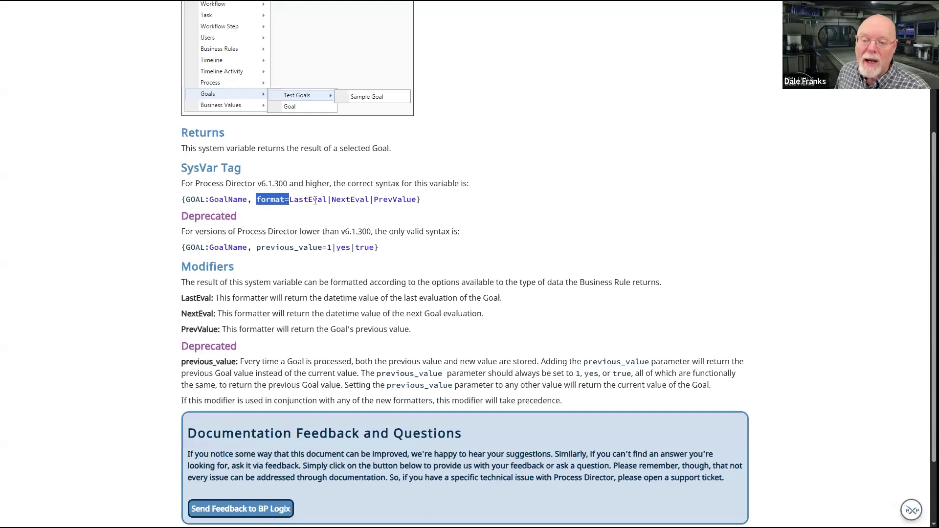
Examine the LastEval, NextEval and PrevValue format options of the goal system variable
double_click(311, 200)
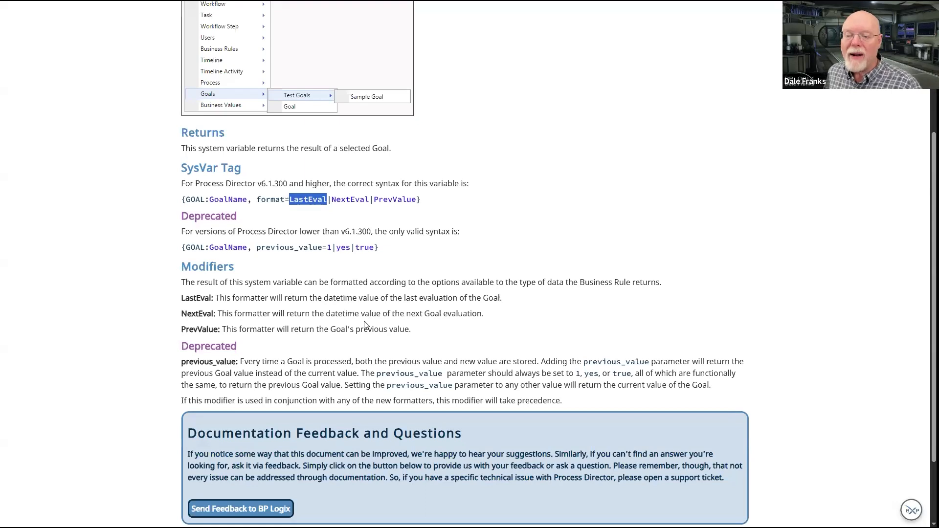
double_click(355, 200)
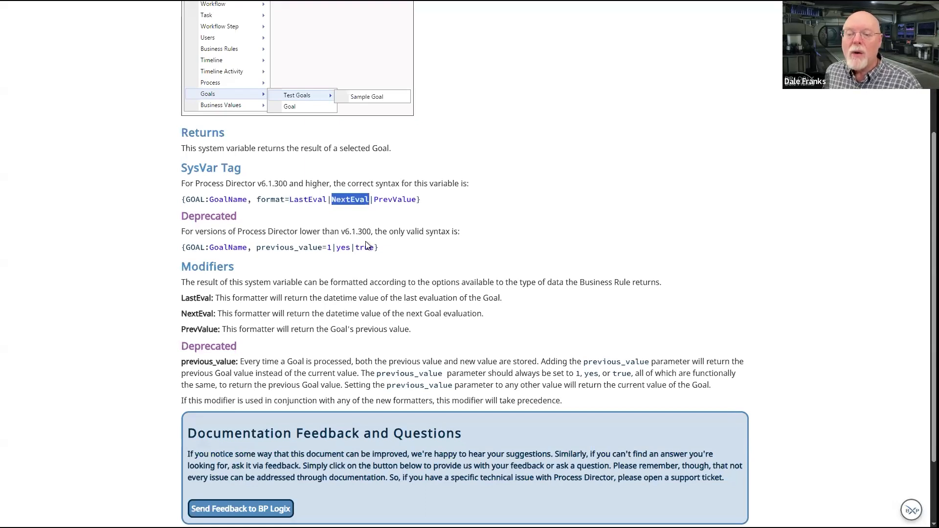
double_click(312, 205)
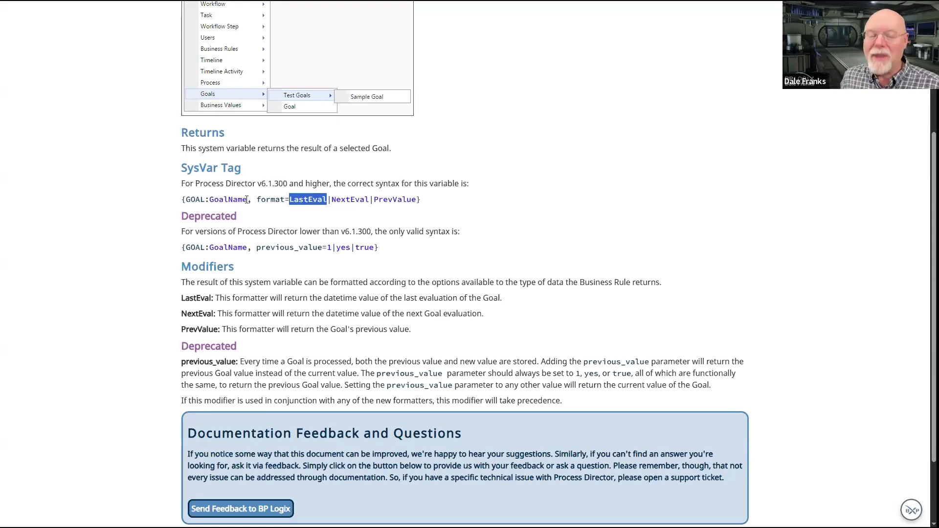
drag(247, 199, 183, 198)
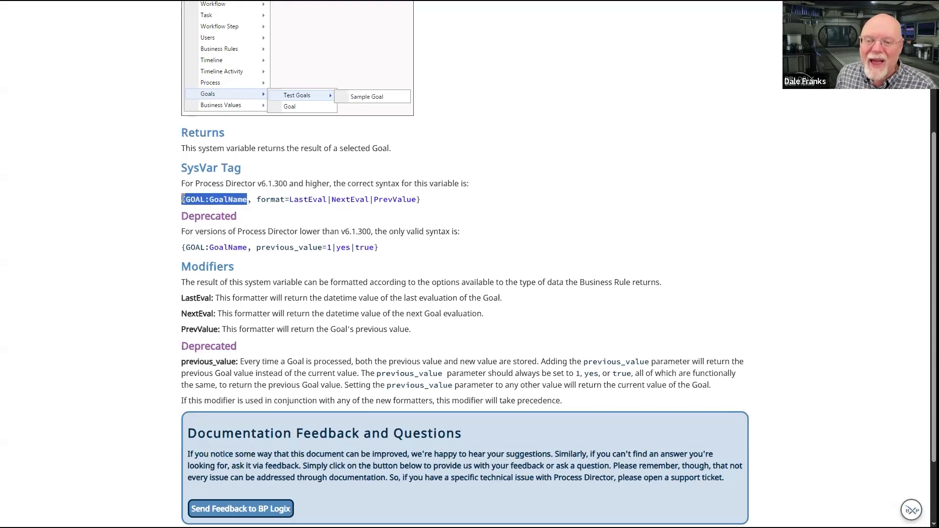
click(273, 201)
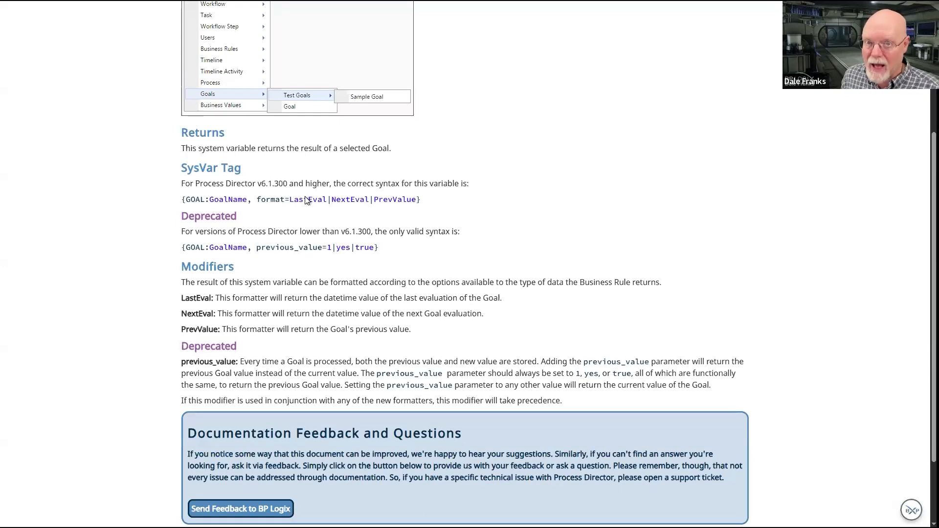
double_click(354, 202)
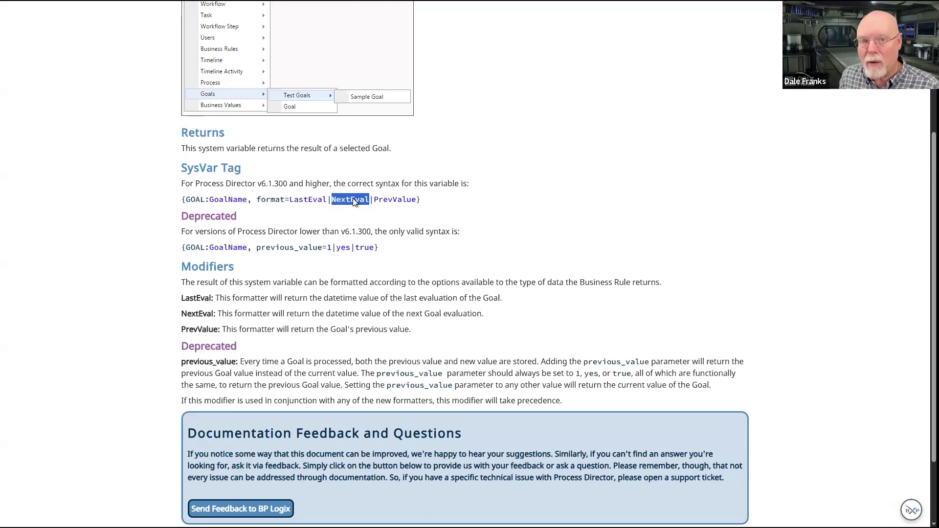
double_click(401, 198)
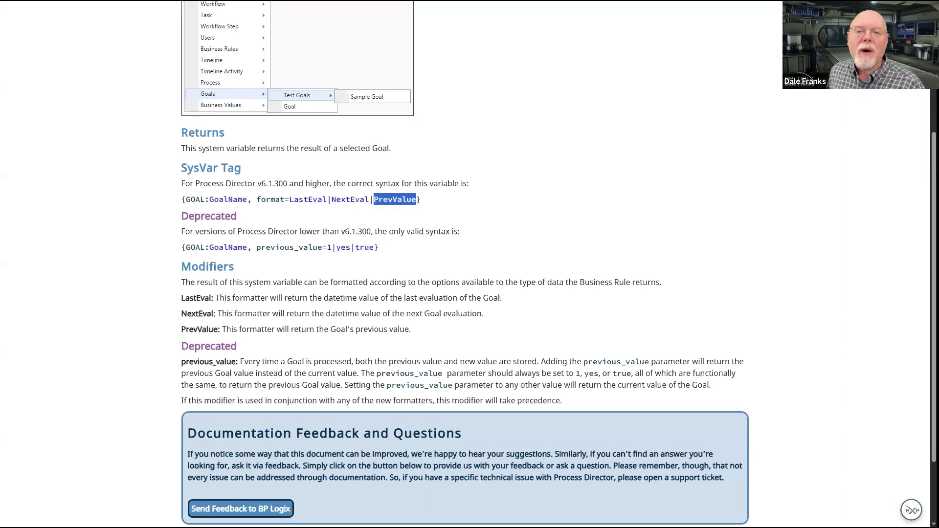
Return to Implicit Goal and review its evaluation dates and goal values in the history
click(210, 0)
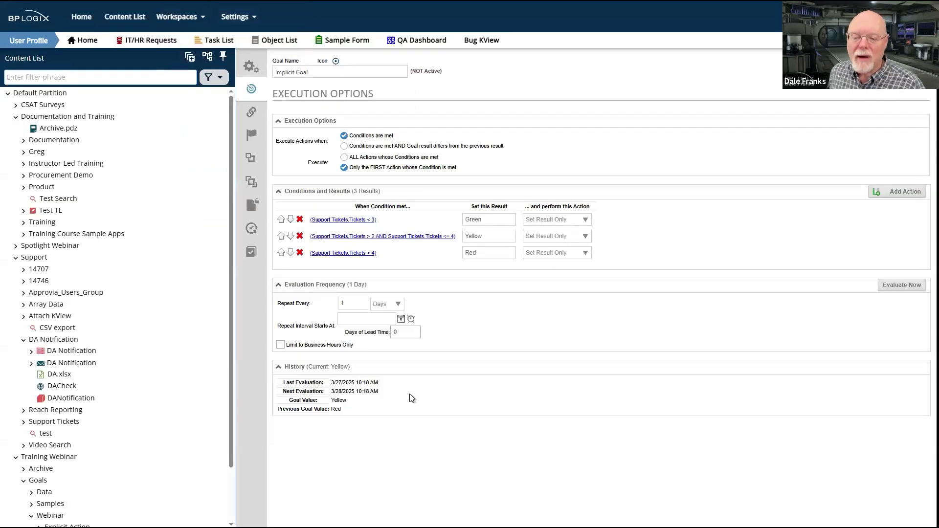
drag(339, 394, 394, 463)
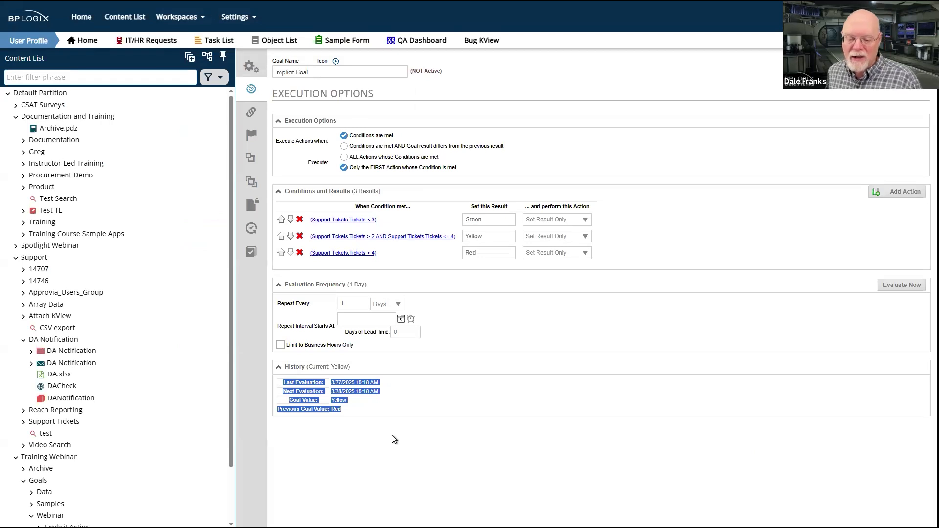
click(392, 436)
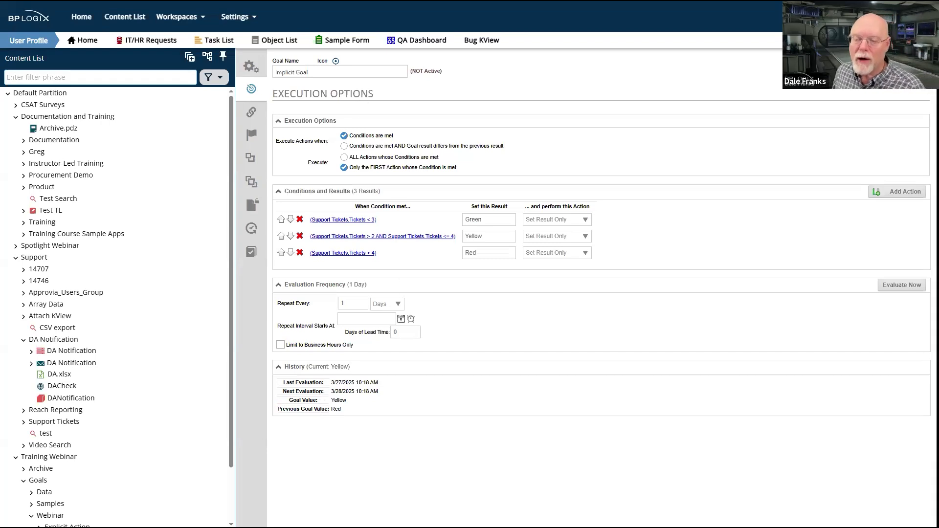
Return to the Goals System Variables documentation and compare the current goal tag with the deprecated previous_value syntax
key(alt+Tab)
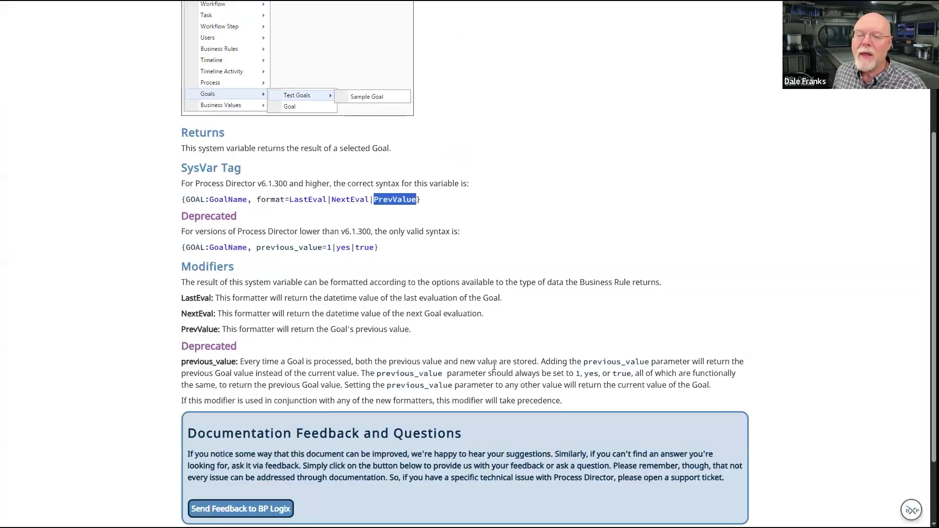
click(451, 202)
drag(445, 201, 167, 194)
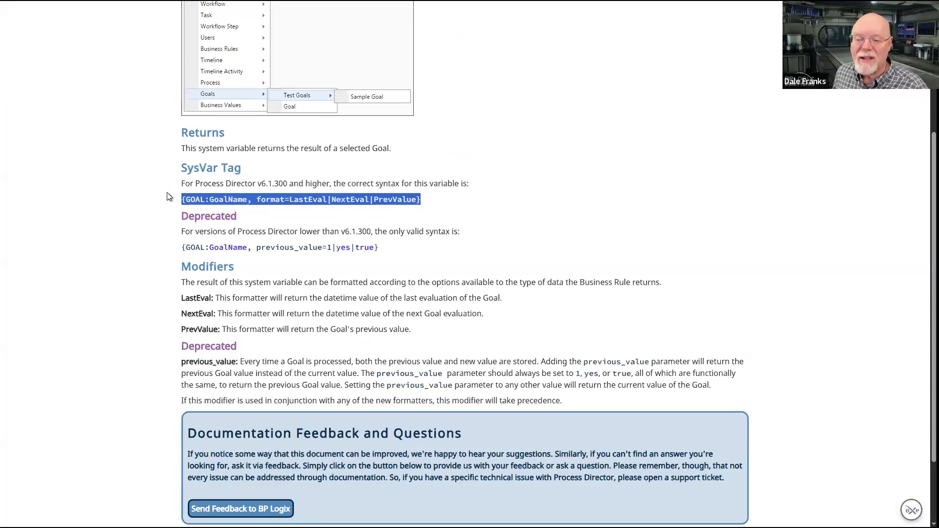
drag(388, 248, 257, 251)
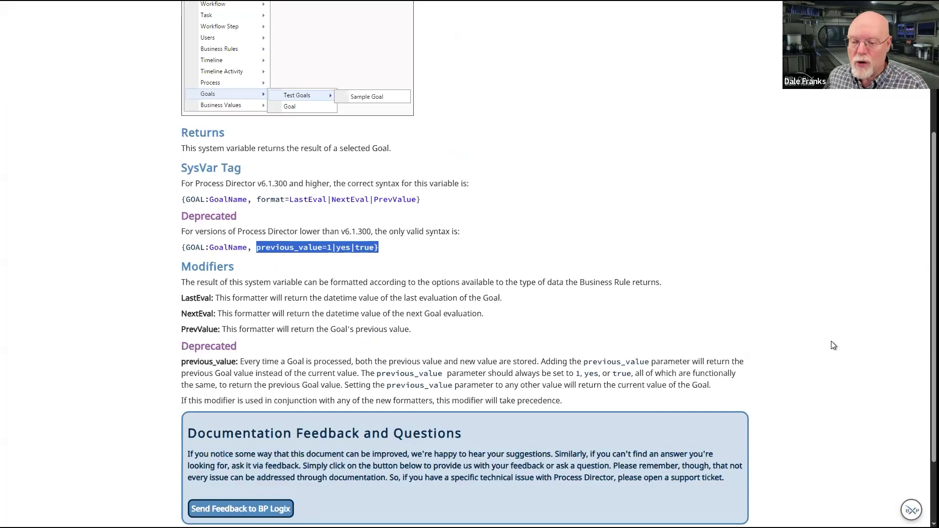
click(395, 245)
drag(396, 247, 177, 250)
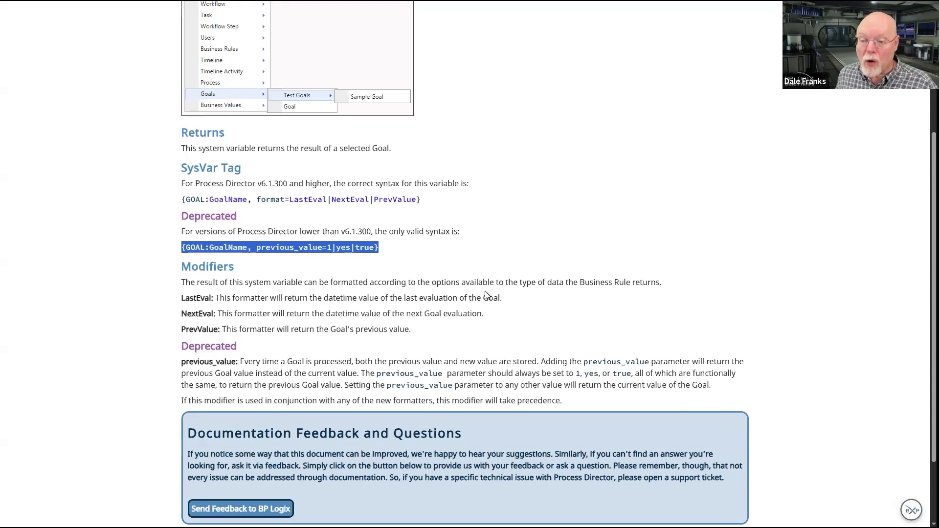
Review the format options against the deprecated previous_value parameter and switch back to Implicit Goal's execution options
drag(370, 199, 287, 200)
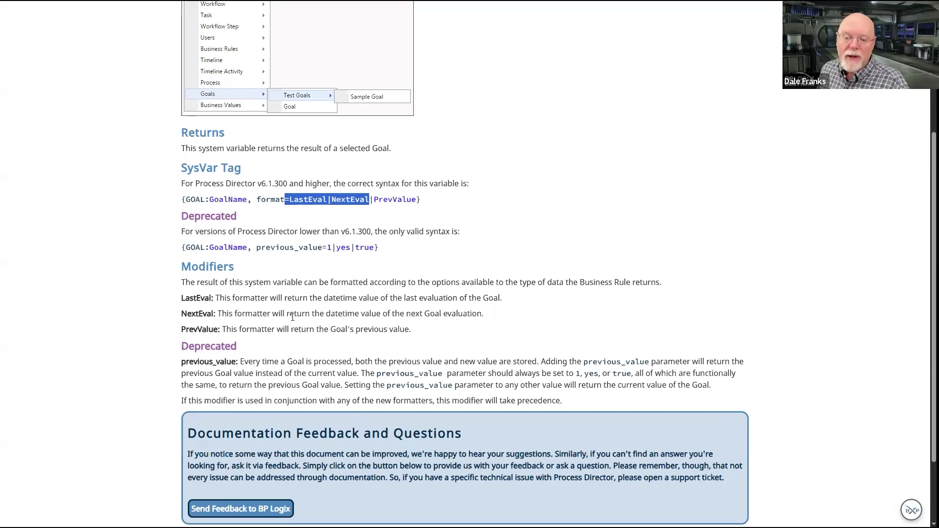
drag(256, 248, 324, 248)
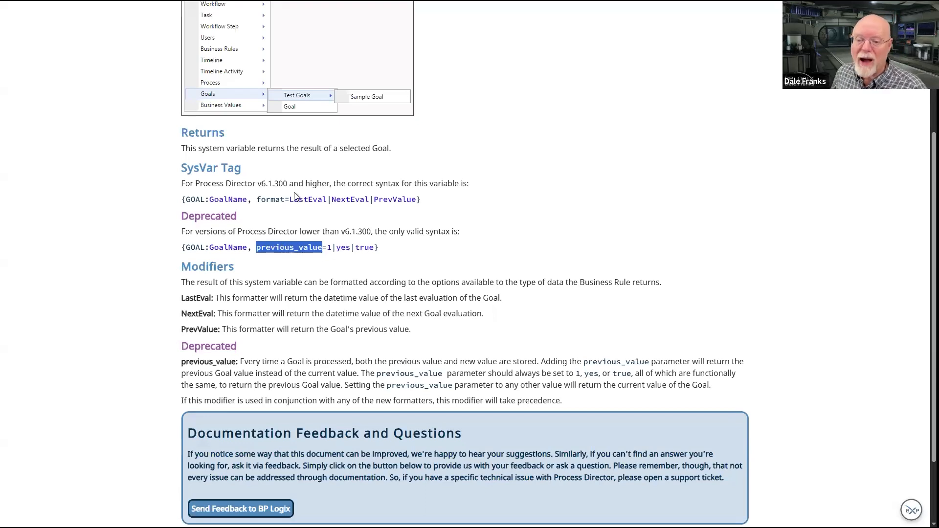
drag(260, 200, 433, 198)
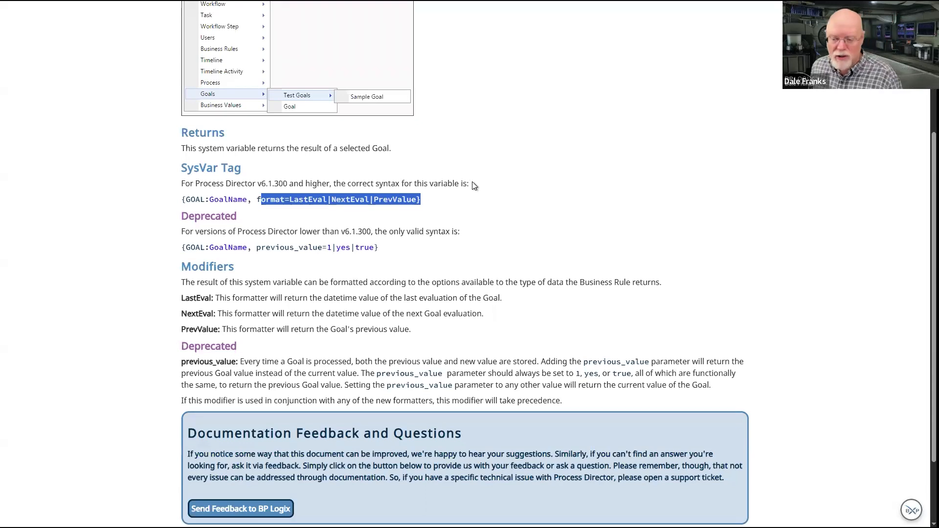
click(463, 197)
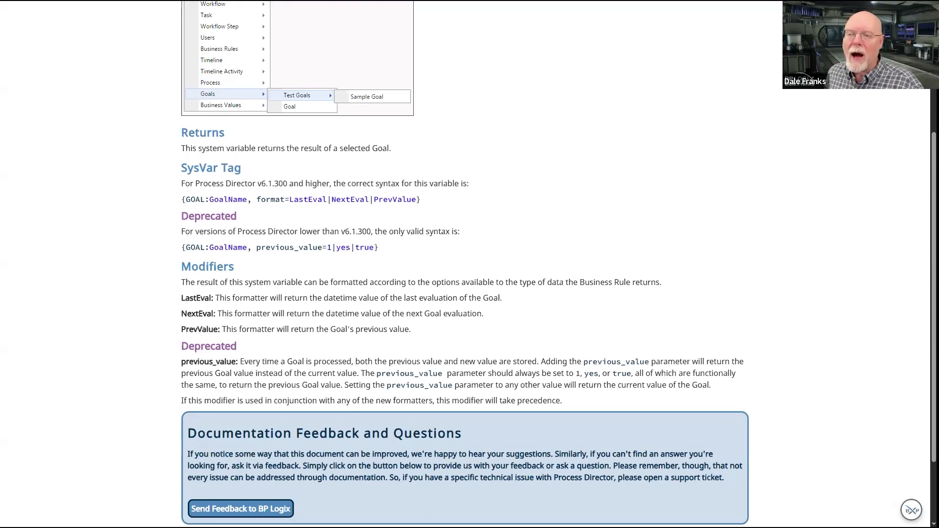
key(ctrl+Tab)
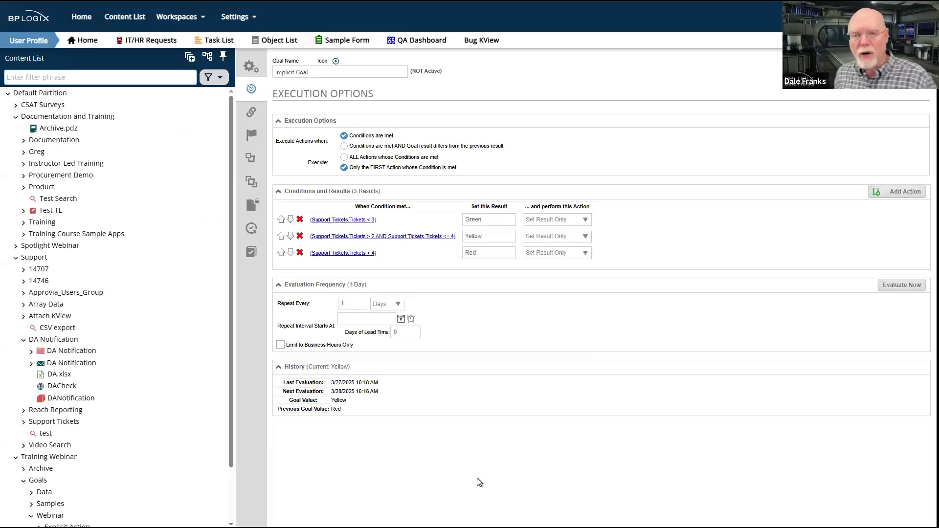